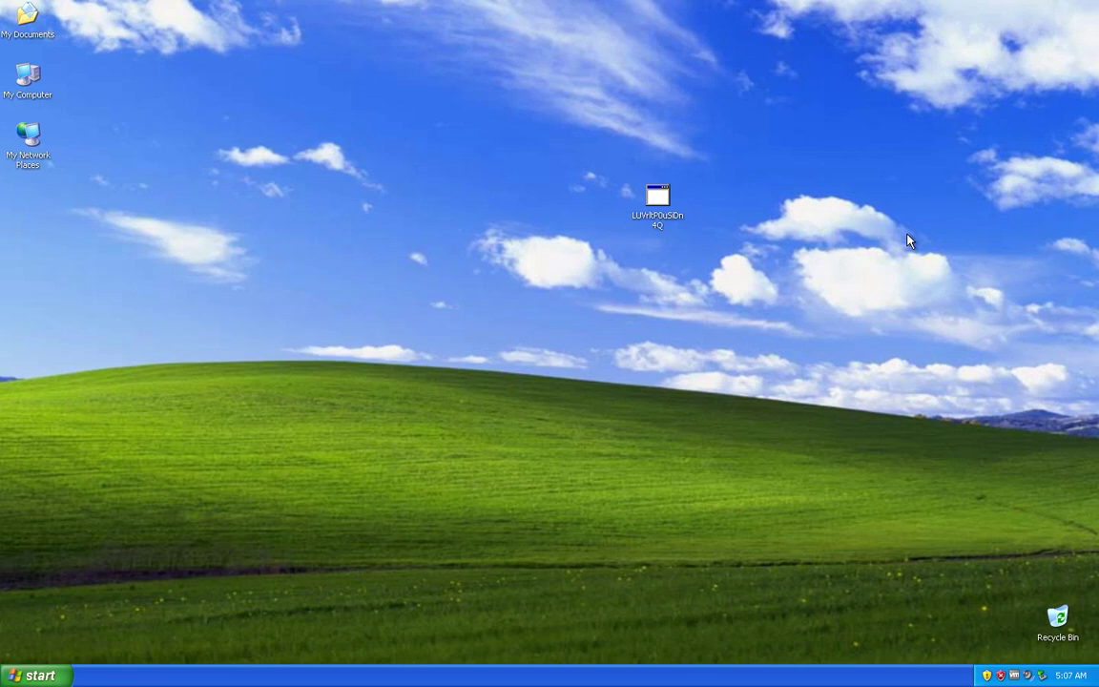
Step: Launch the LUVrkP0uSiDn4Q desktop program, then bring up the taskbar's shortcut menu
double_click(656, 217)
right_click(547, 676)
Step: Open Task Manager, select the rogue YycA1ivD2n4m5W7.exe in Processes, then close it
click(585, 633)
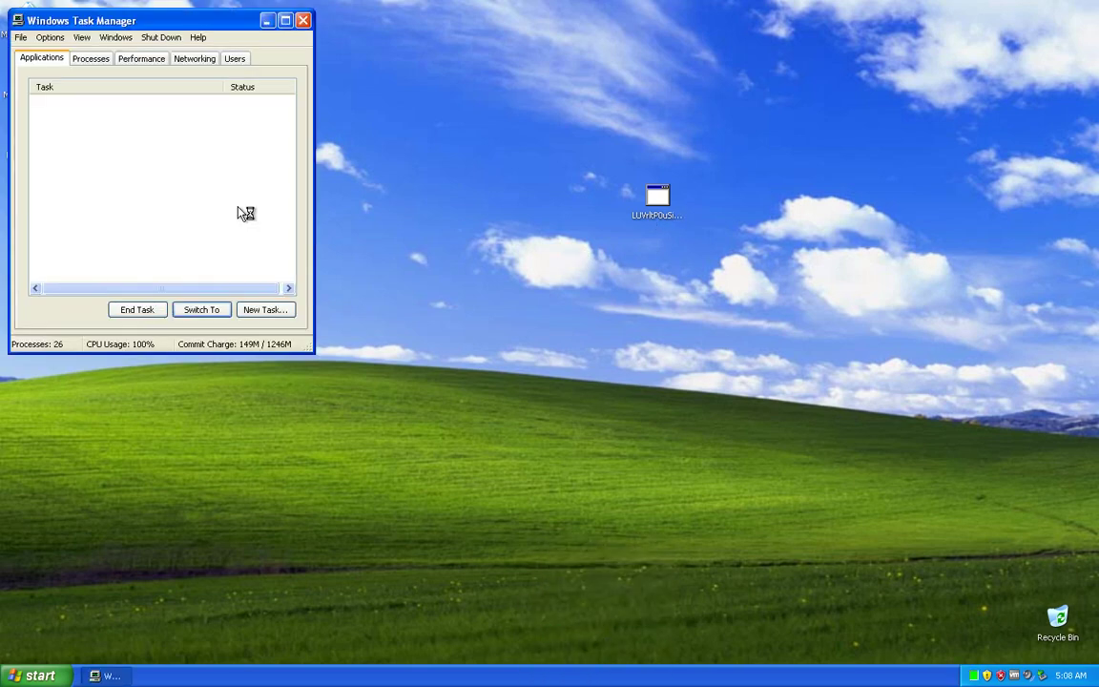
click(82, 60)
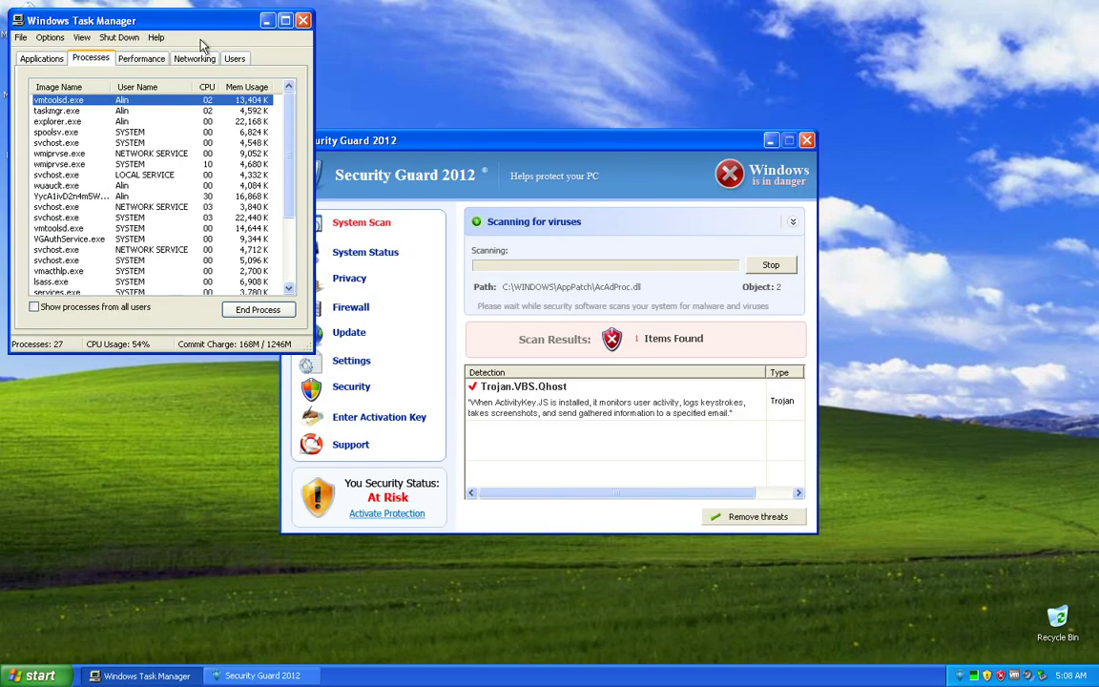
drag(138, 29, 269, 60)
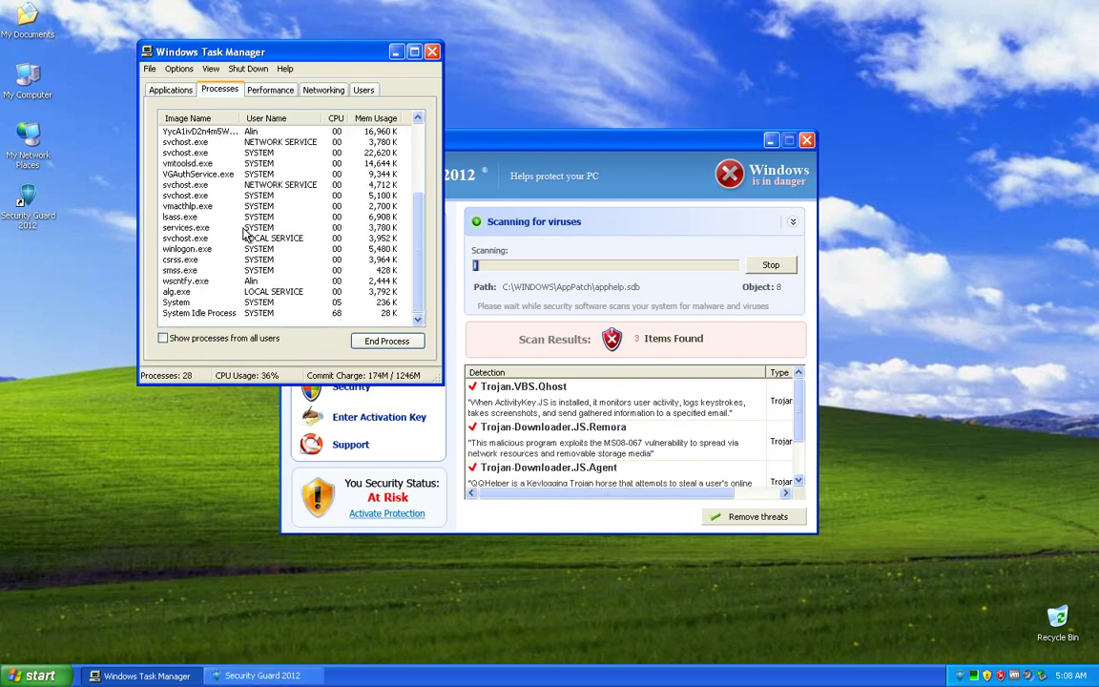
scroll(244, 234, up, 3)
click(232, 239)
scroll(236, 247, down, 3)
scroll(236, 246, up, 3)
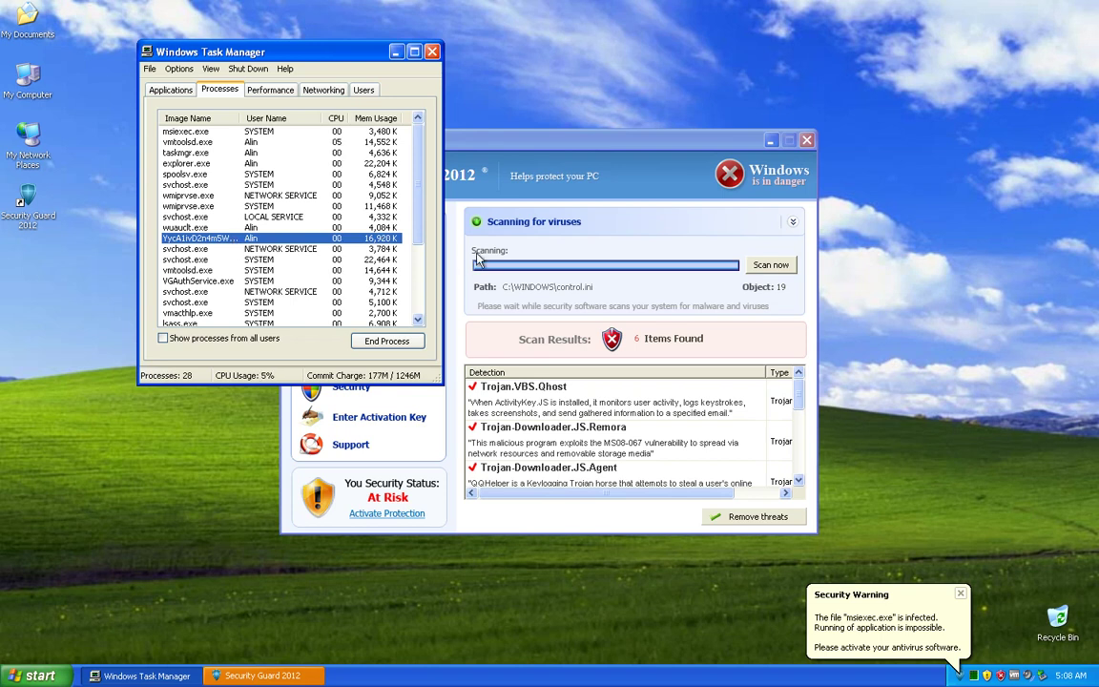
click(433, 51)
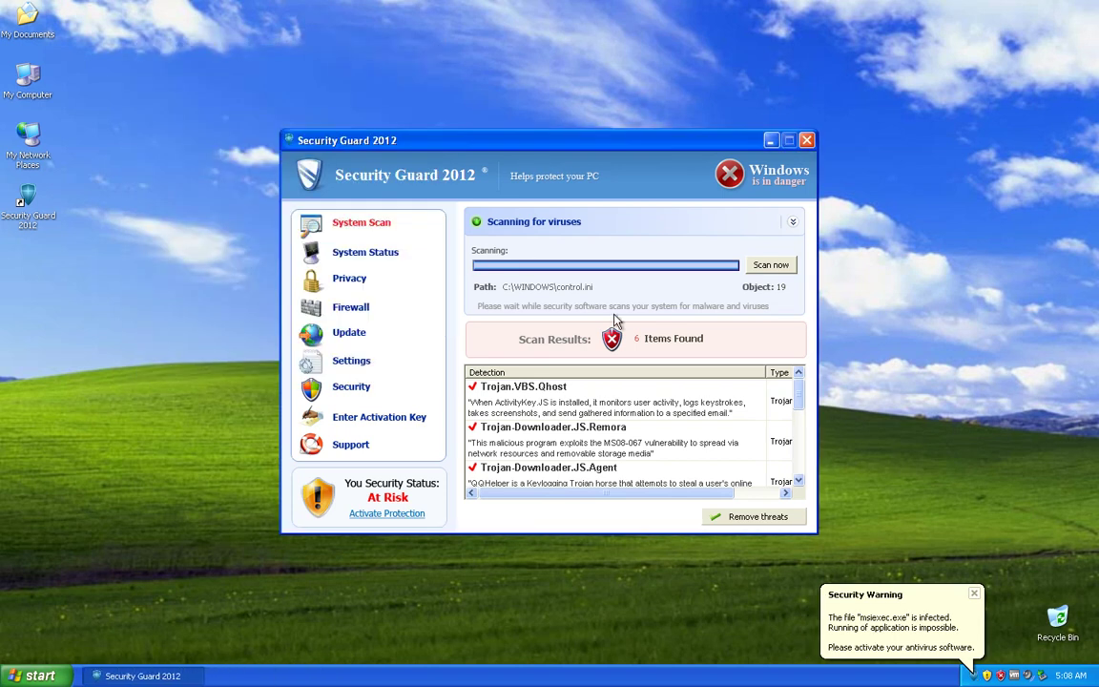
Step: Dismiss the infection warning and review the Security panel's Items Detected list
click(931, 631)
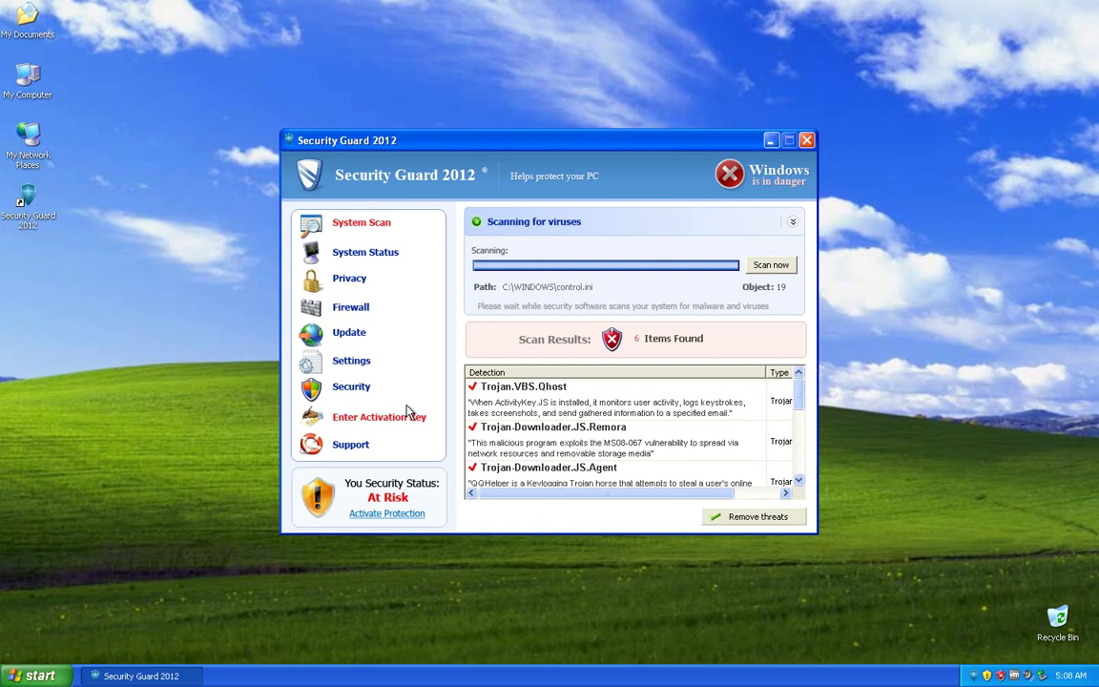
click(353, 387)
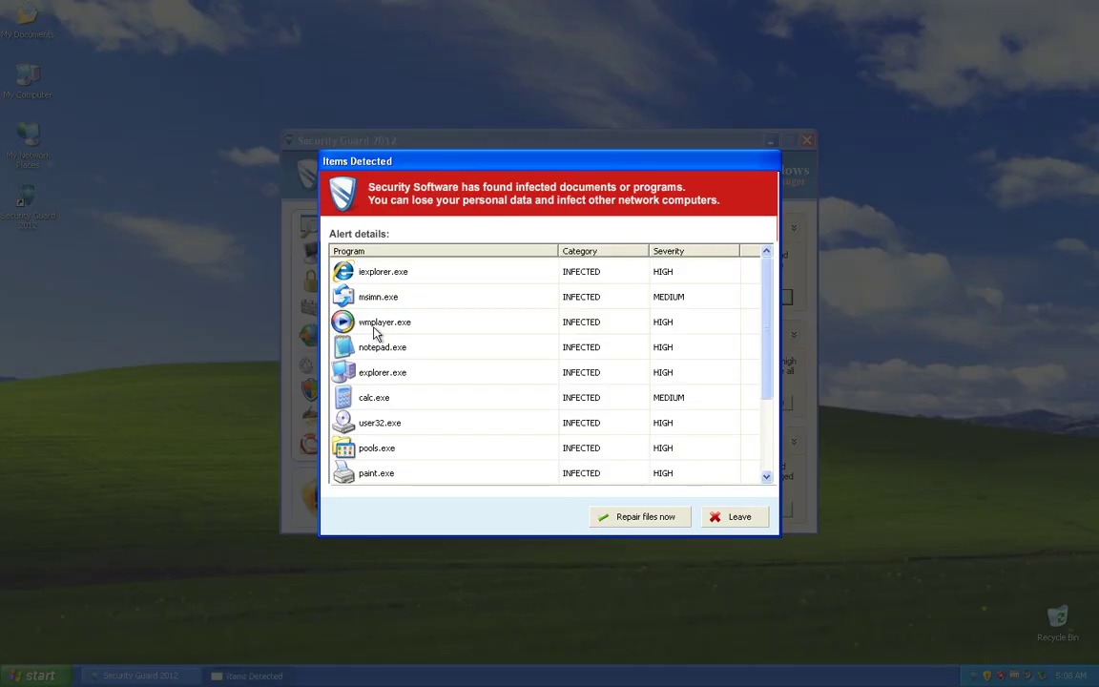
drag(766, 358, 768, 448)
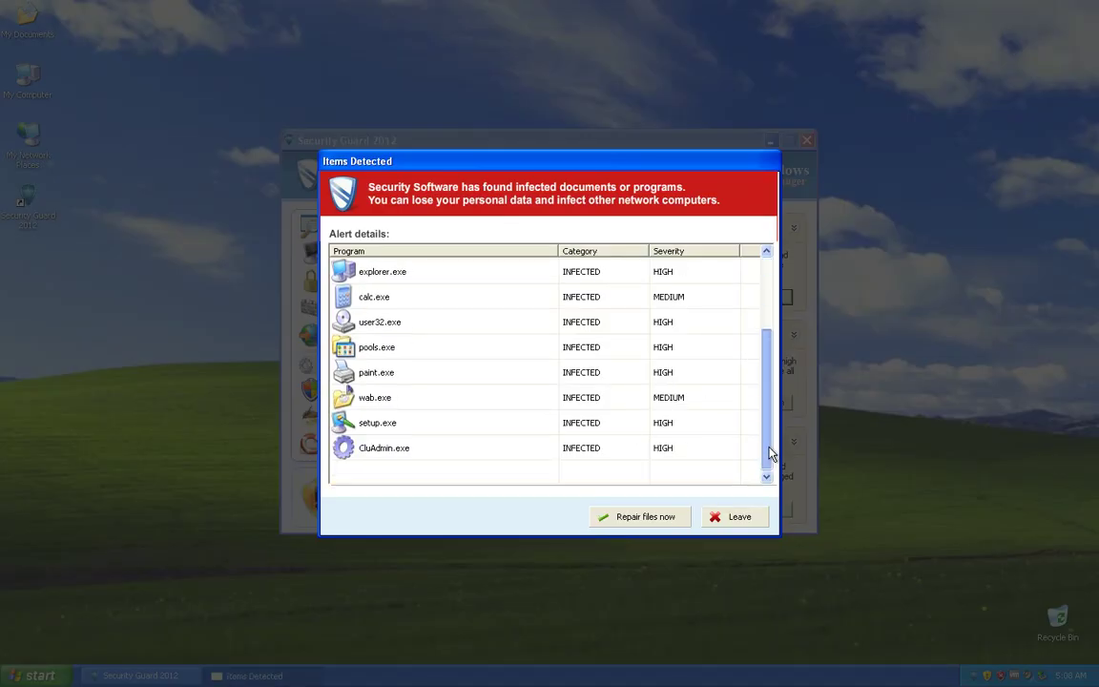
Step: Leave the infected-programs alert, keep evaluating, and confirm continuing unprotected
click(749, 527)
click(615, 320)
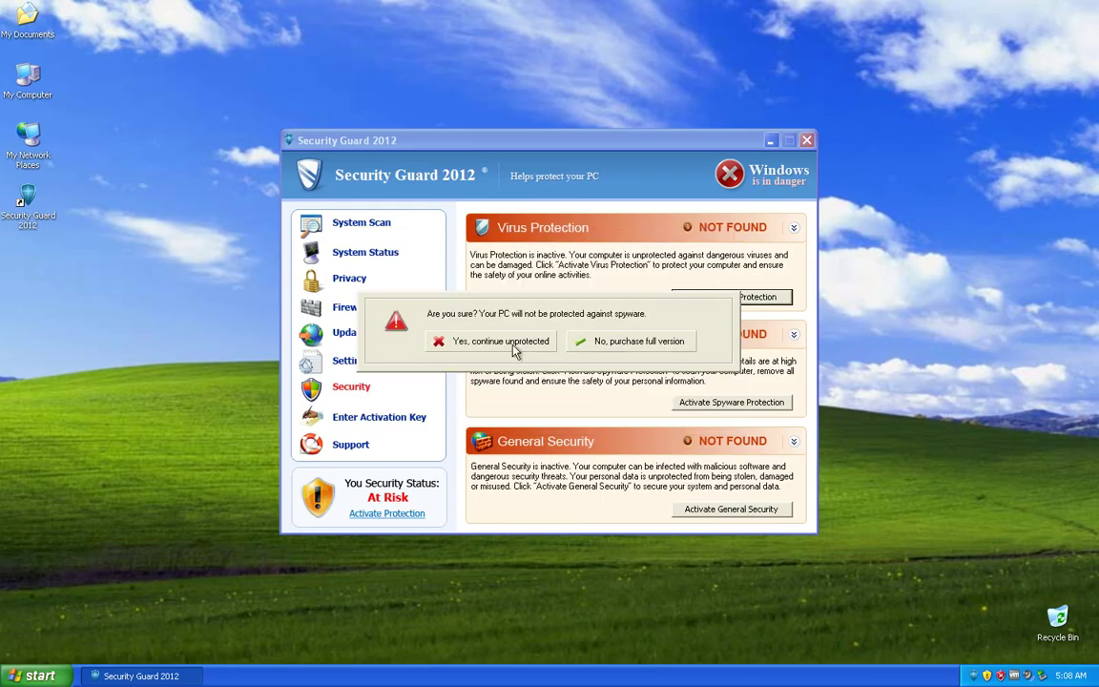
click(502, 348)
click(754, 297)
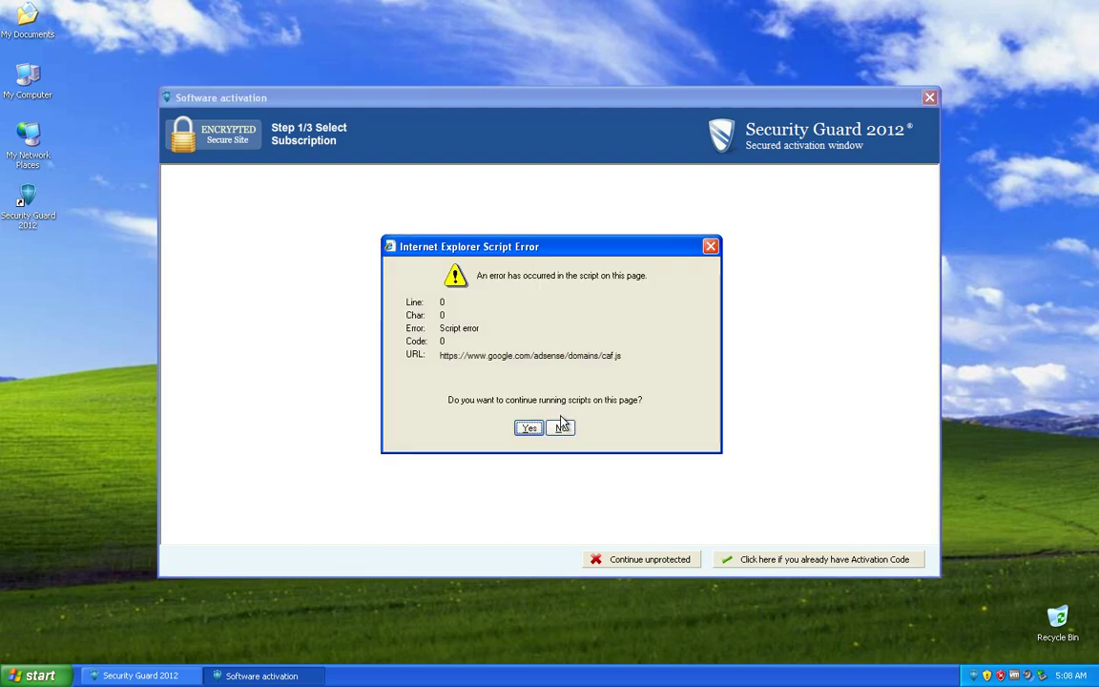
click(527, 428)
click(528, 429)
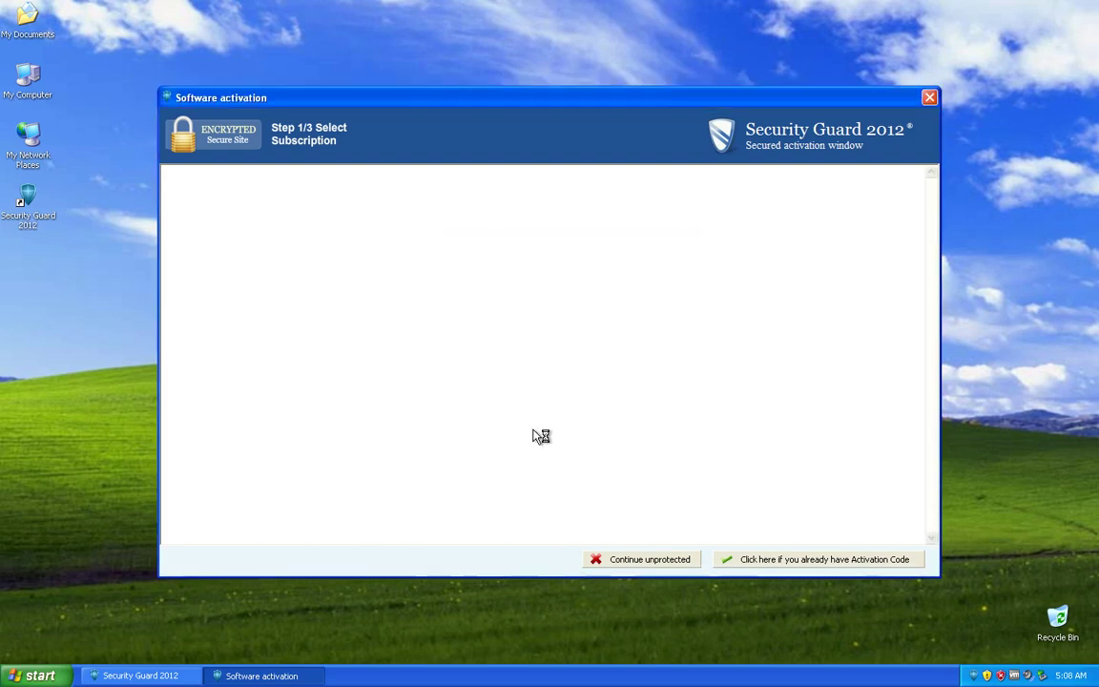
key(super)
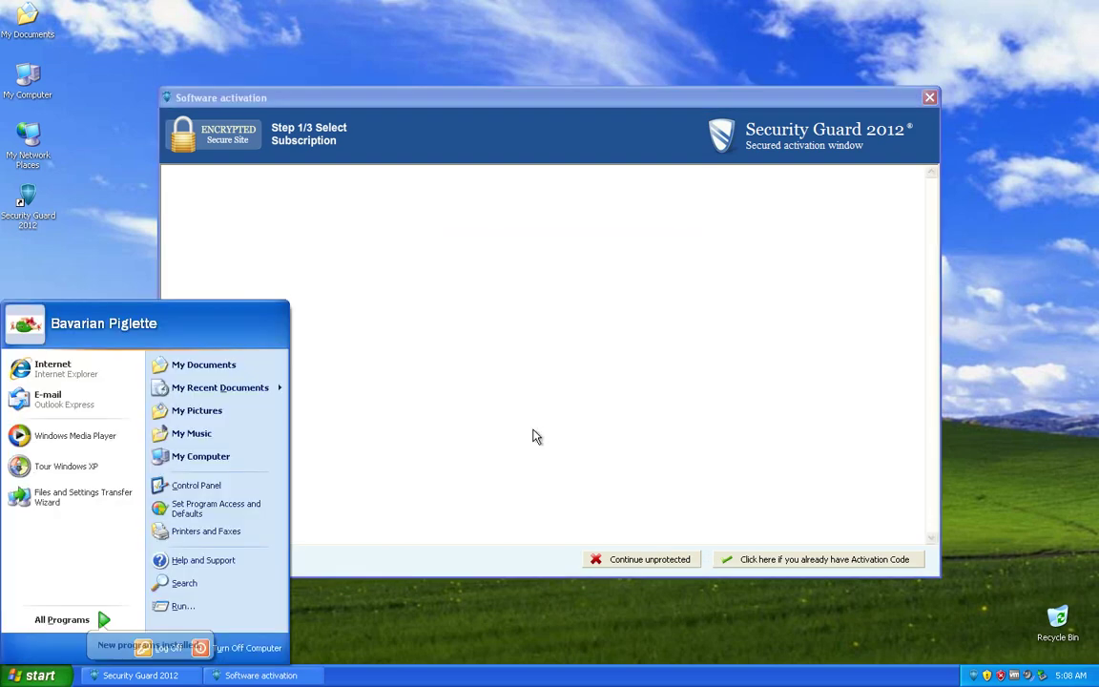
click(549, 471)
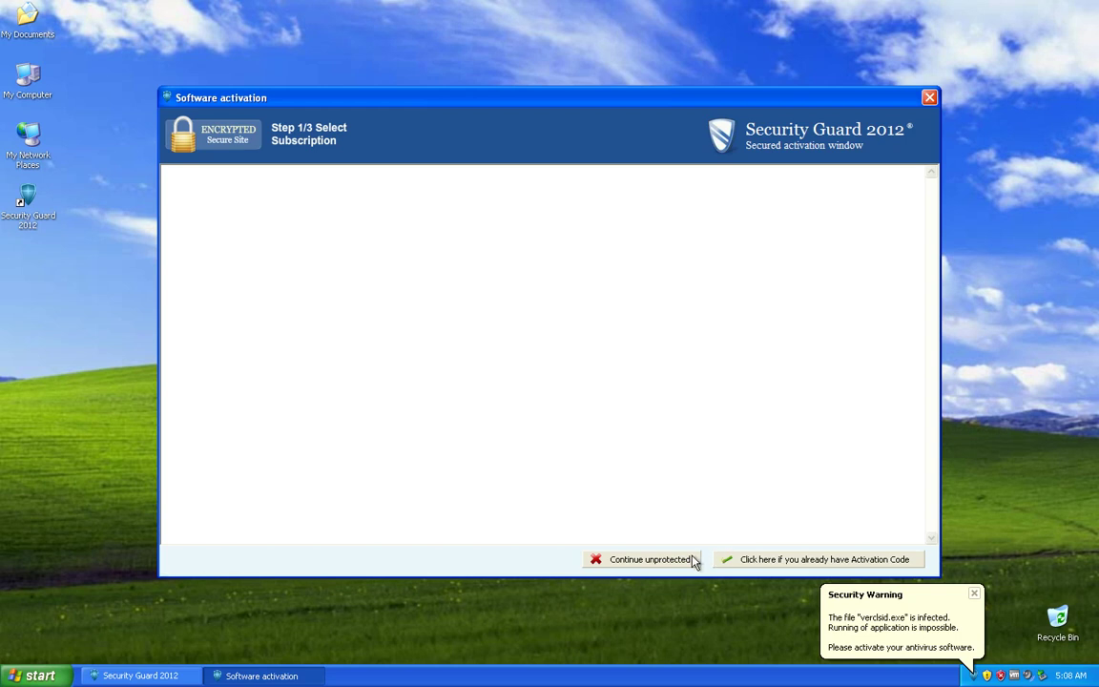
click(768, 561)
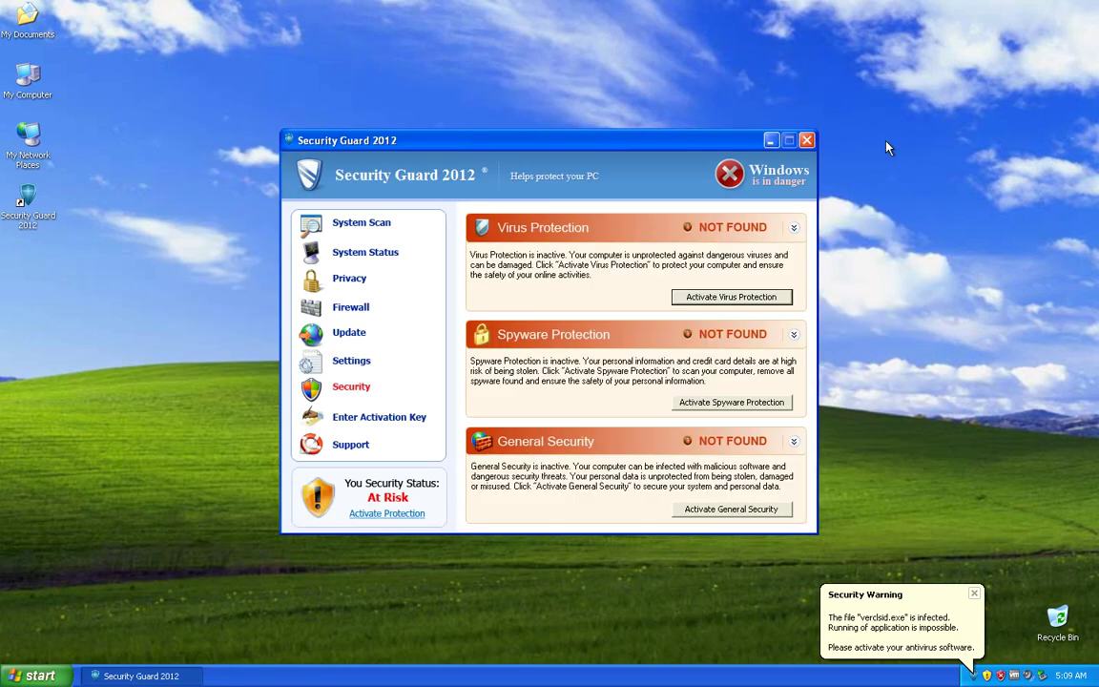
Step: Dismiss the verclsid.exe warning and try Task Manager, which is blocked as infected
click(933, 635)
right_click(919, 676)
click(957, 636)
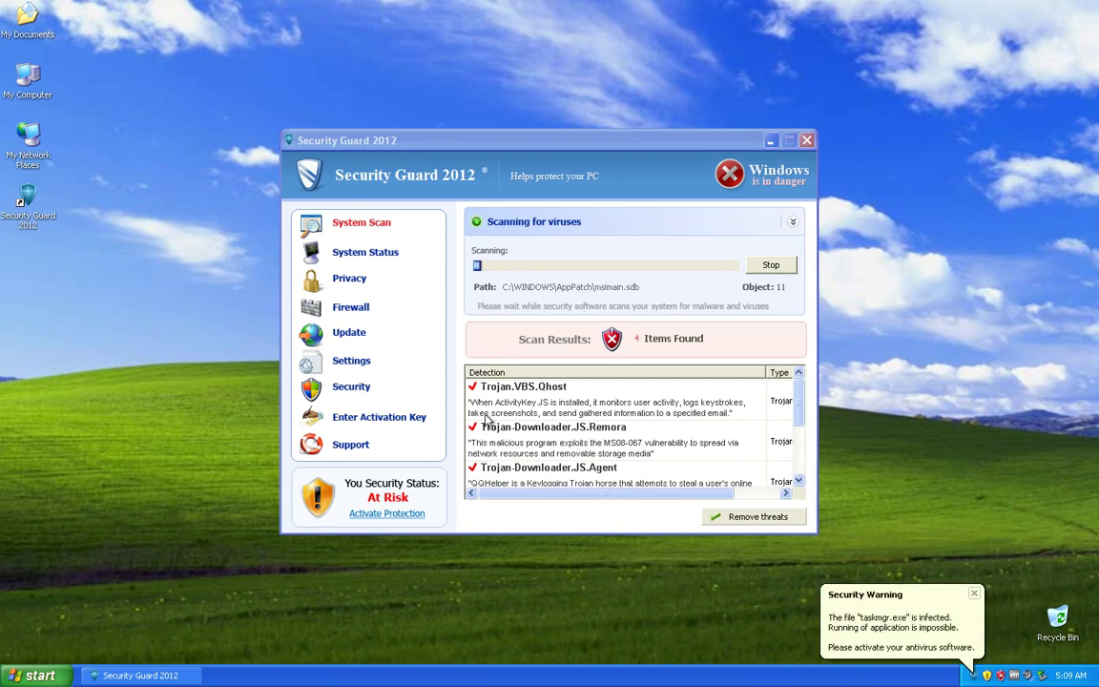
click(931, 619)
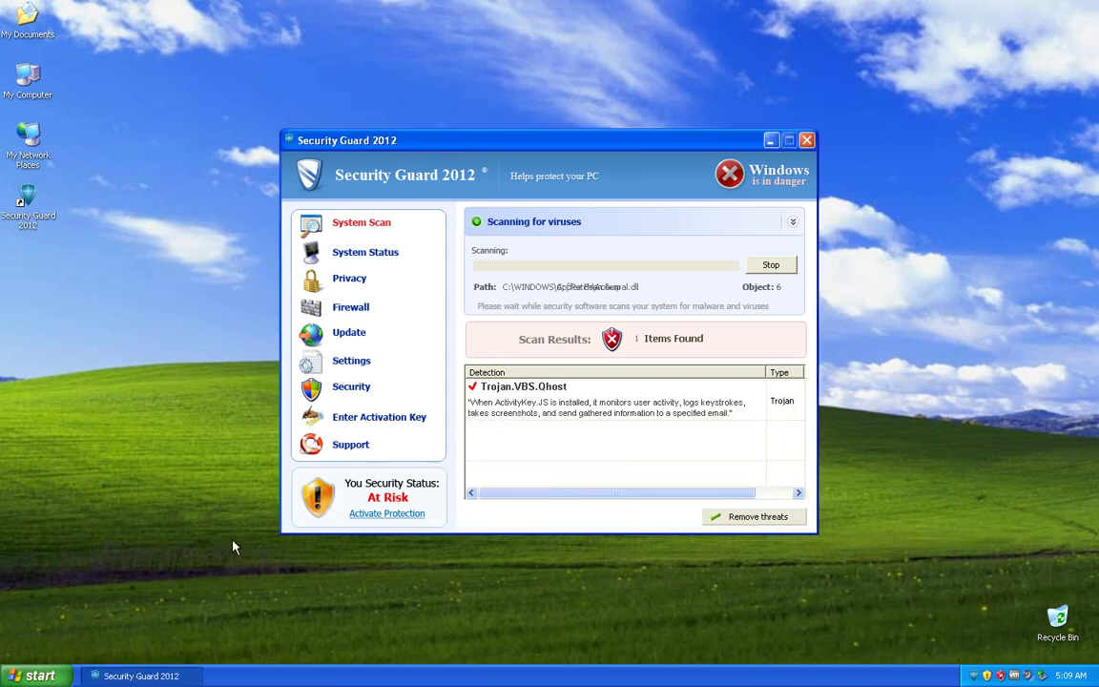
Step: Launch Windows Media Player from Start and complete its first-run setup with Next, Next, Finish
click(39, 675)
click(95, 442)
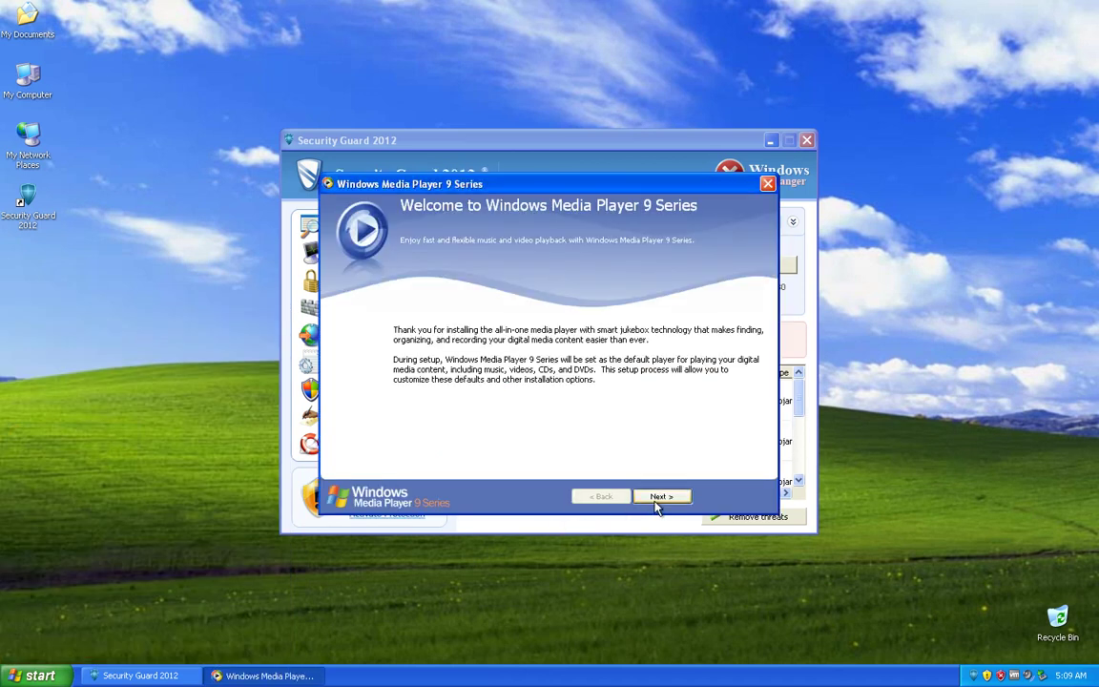
click(657, 500)
click(657, 498)
click(729, 495)
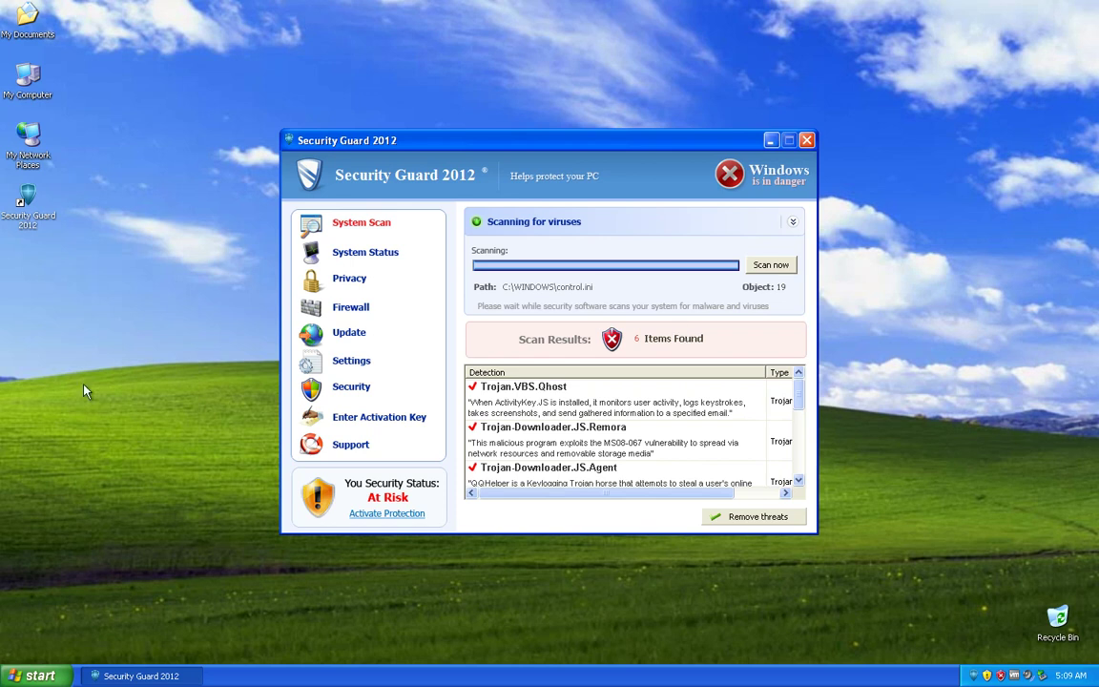
right_click(39, 216)
click(72, 379)
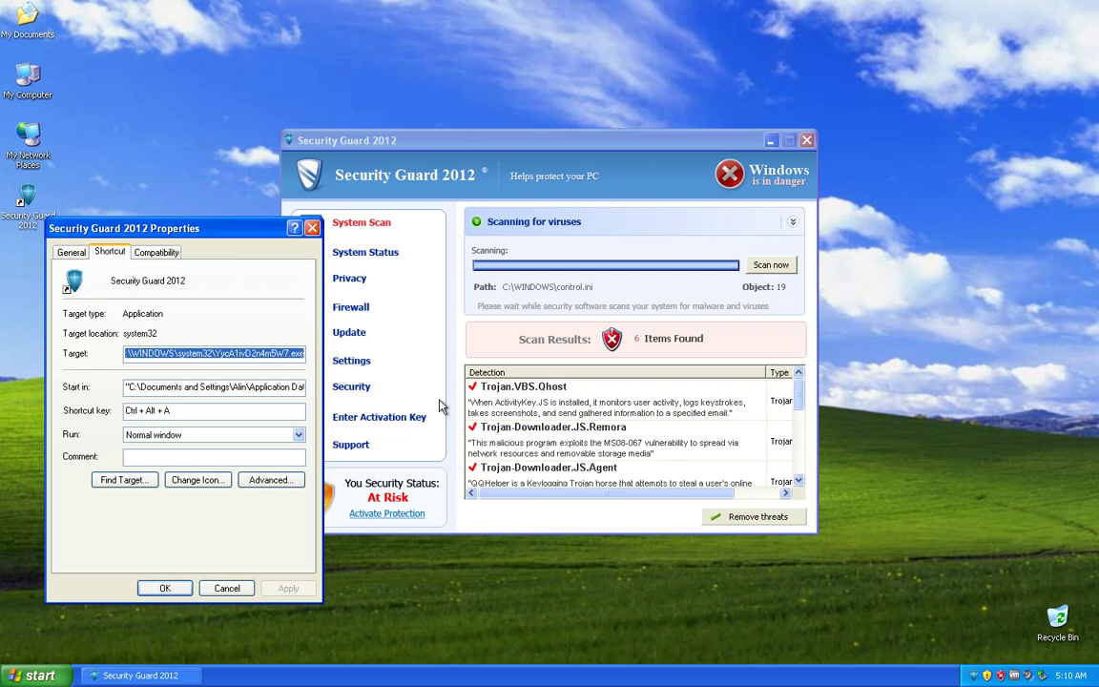
click(218, 354)
key(Escape)
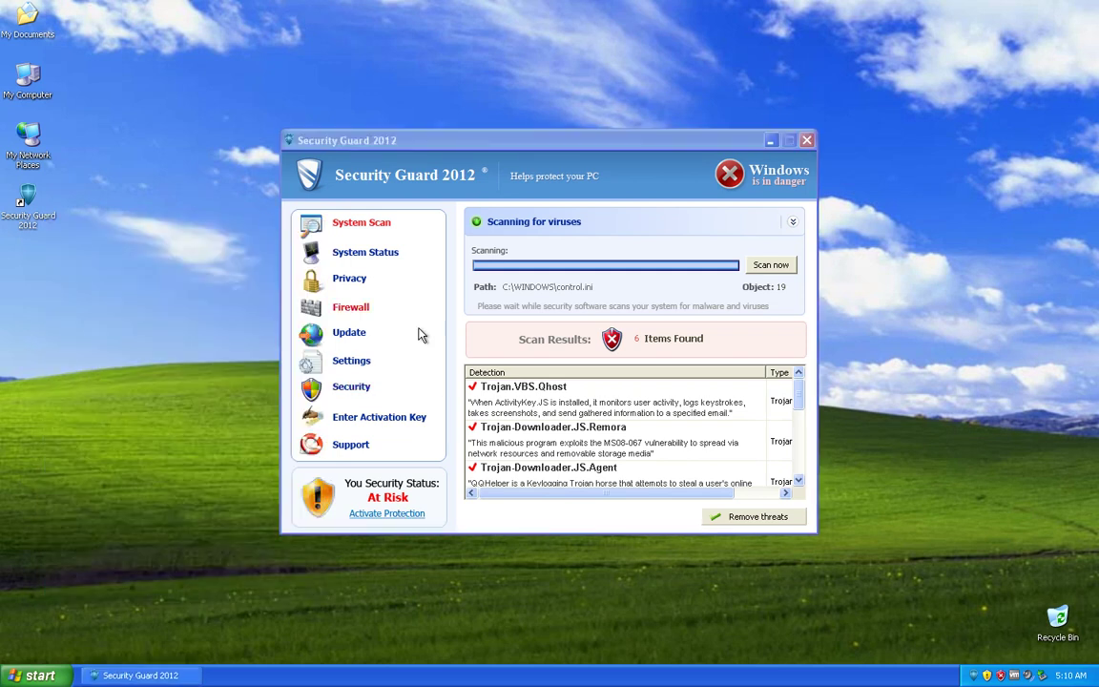
Step: In System Status, repeatedly try ending YycA1ivD2n4m5W7.exe, and end taskmgr.exe instead
click(355, 255)
scroll(485, 430, down, 2)
click(523, 469)
click(706, 500)
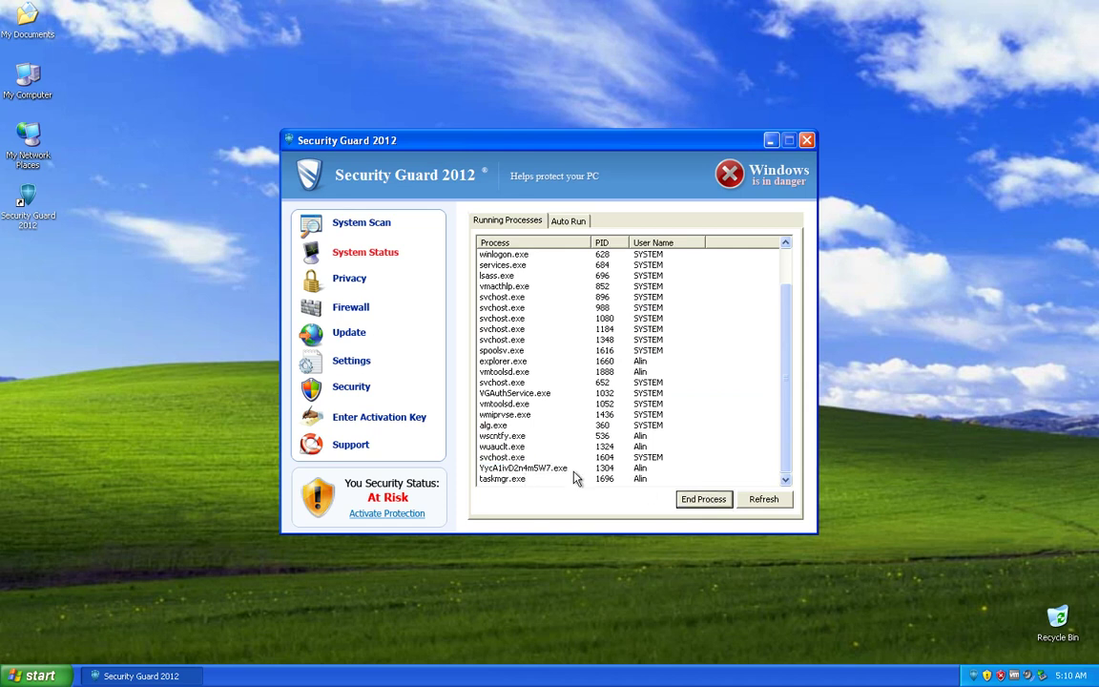
click(702, 499)
click(504, 384)
click(523, 479)
click(523, 468)
click(702, 499)
click(501, 480)
click(701, 499)
Step: Refresh the process list and retry ending YycA1ivD2n4m5W7.exe, which still survives
click(503, 447)
scroll(502, 448, down, 2)
click(523, 469)
click(702, 499)
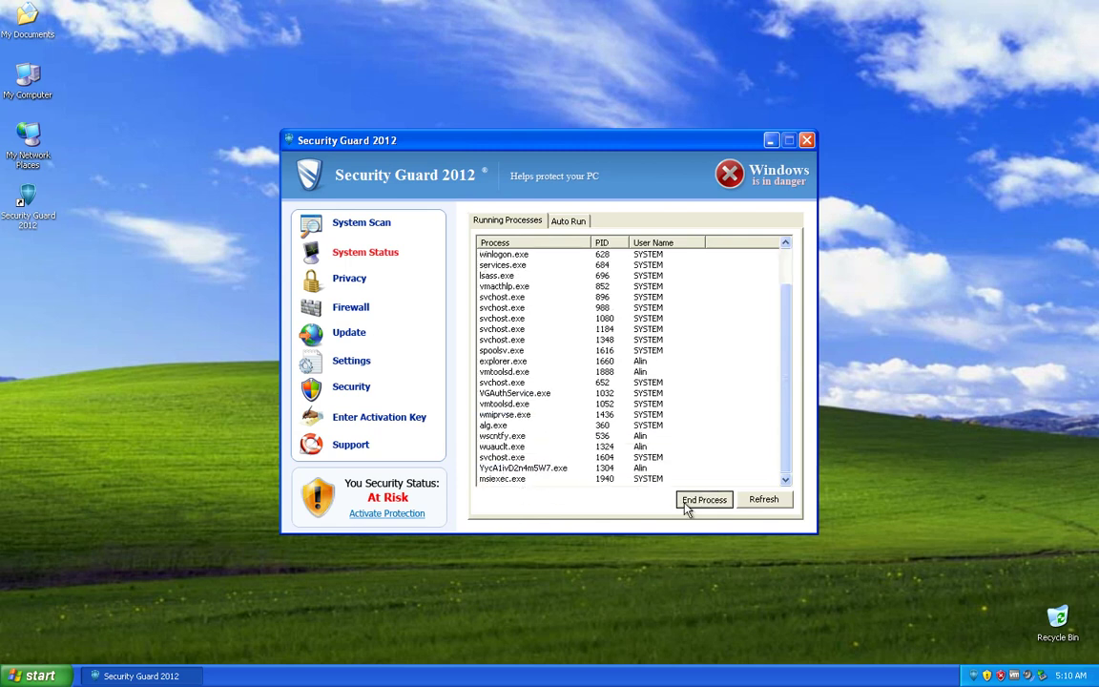
click(763, 499)
click(506, 424)
scroll(524, 439, down, 2)
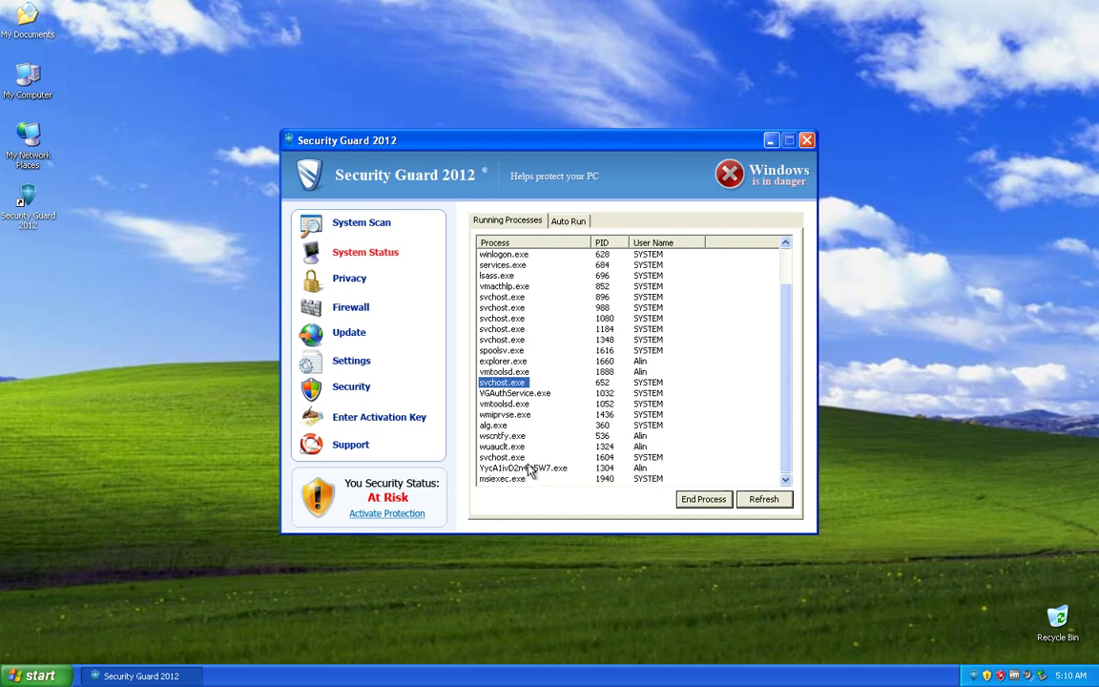
click(525, 468)
click(716, 500)
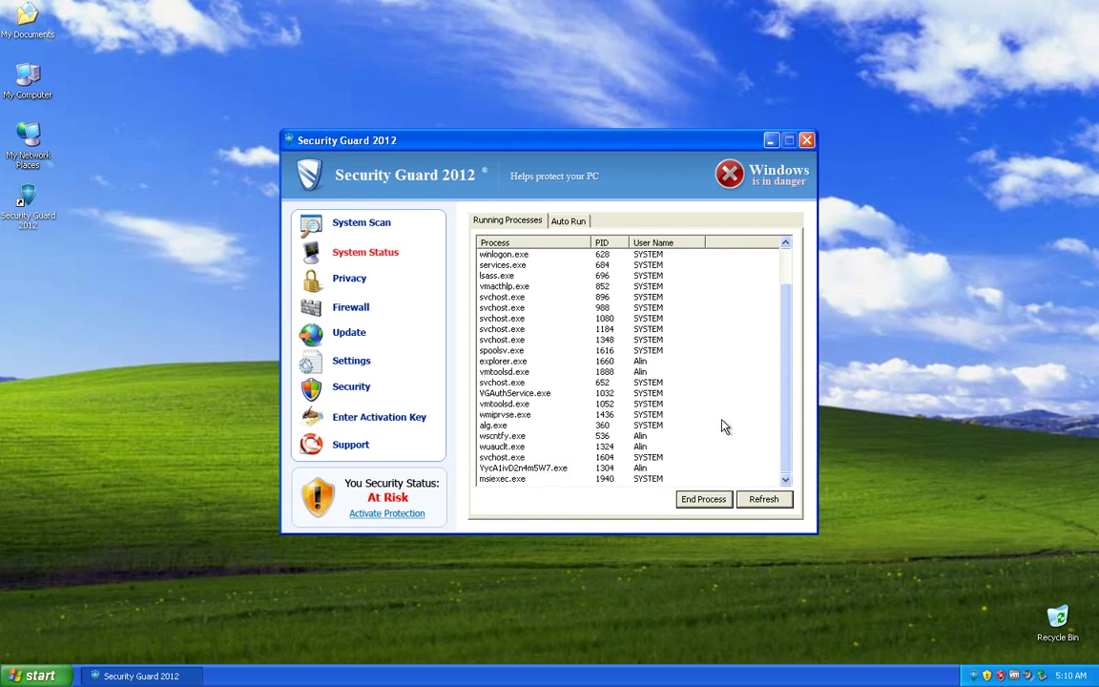
Step: Inspect the asc32 Auto Run entry, then exit Security Guard continuing unprotected
click(572, 223)
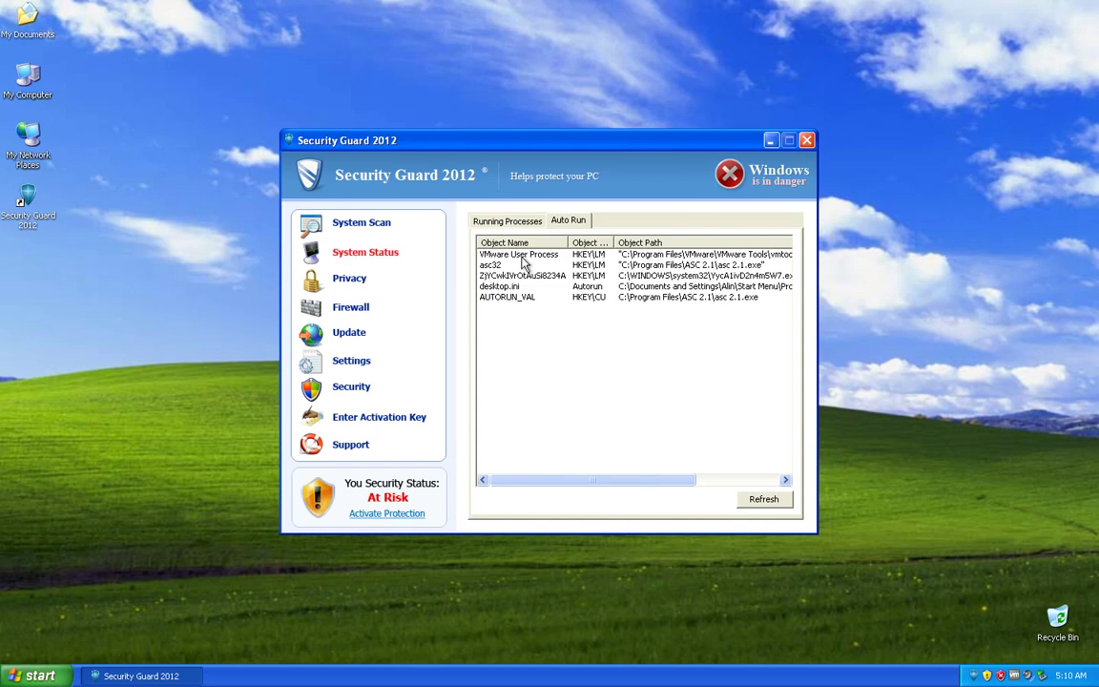
click(491, 266)
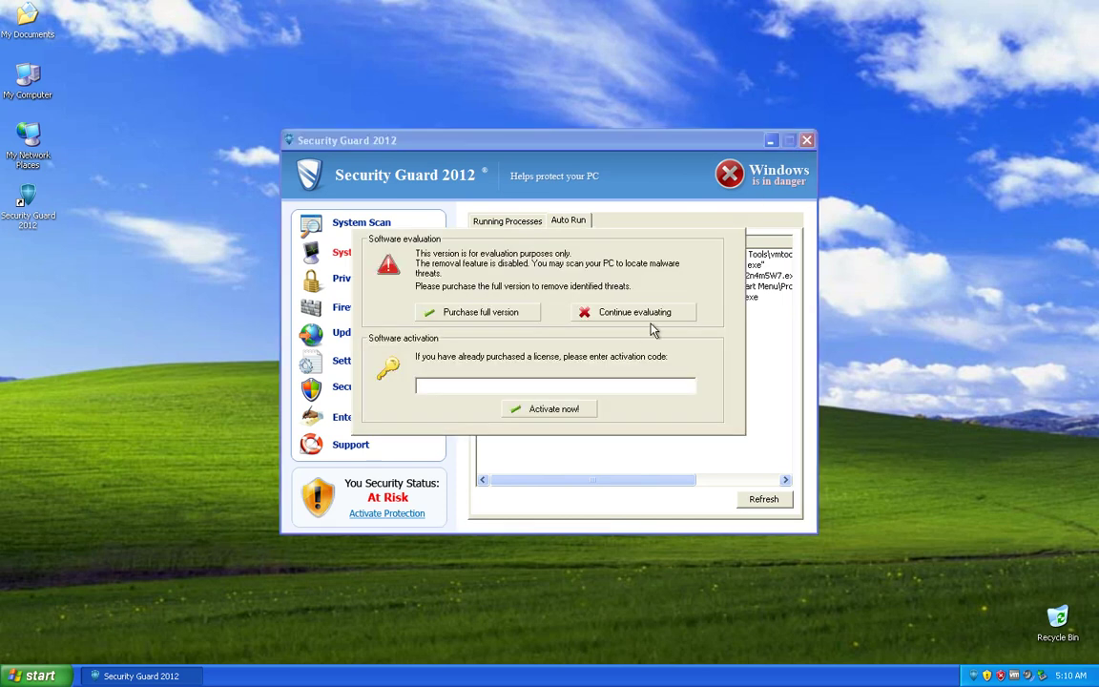
click(601, 320)
click(479, 341)
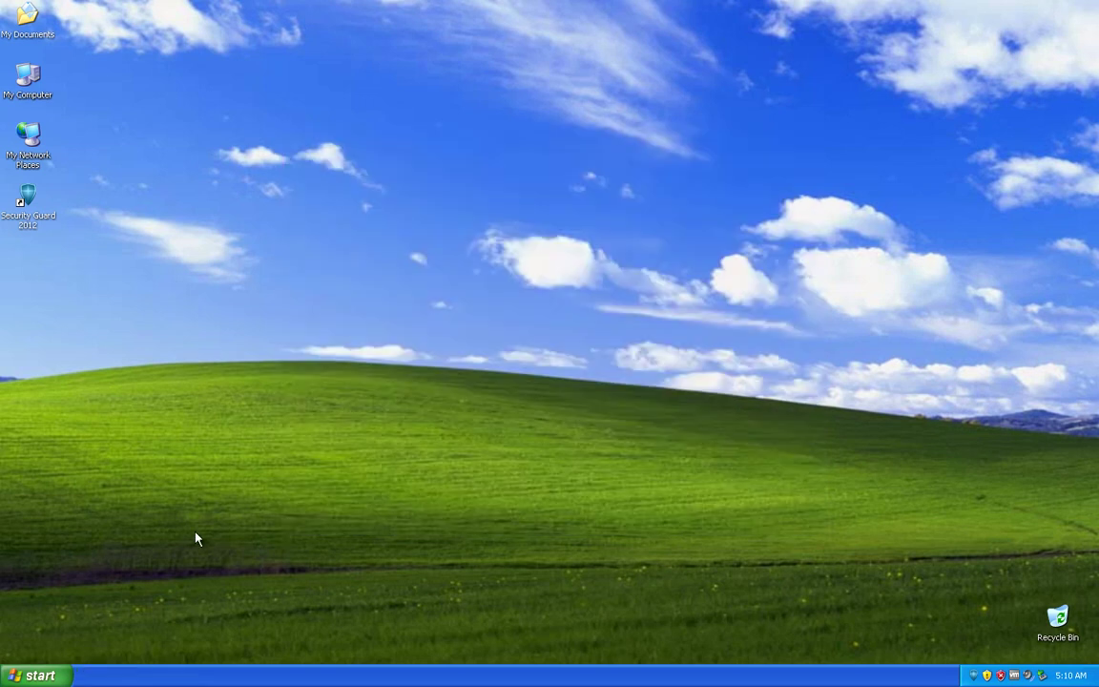
click(57, 674)
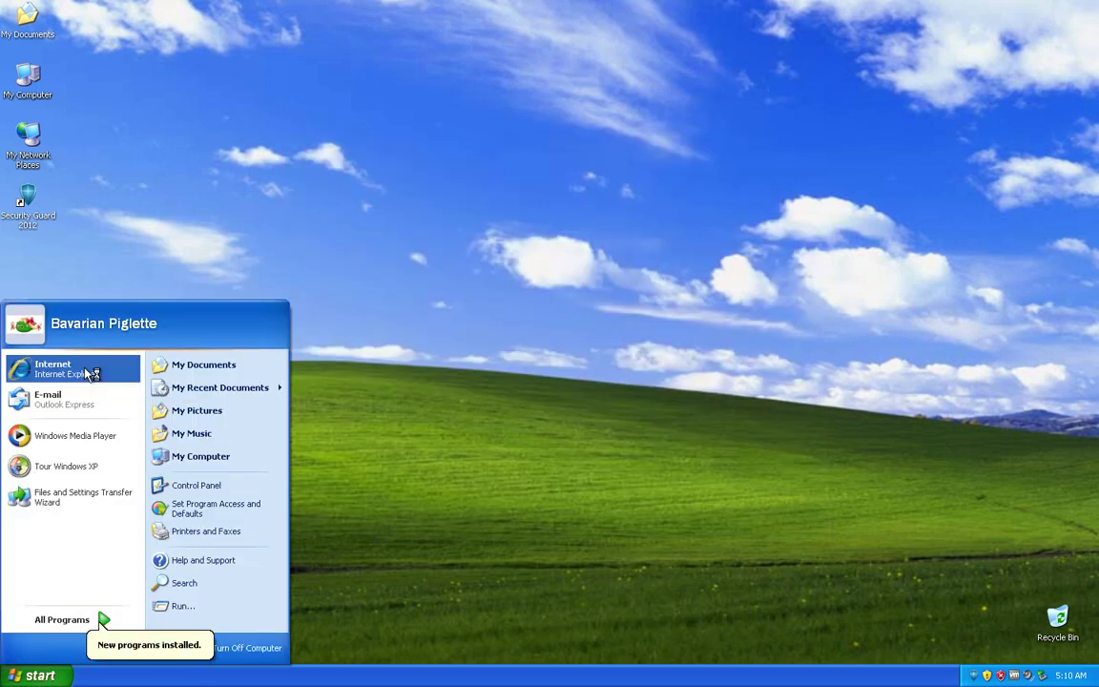
Step: Launch Internet Explorer, postpone the IE8 setup, and close the extra error tab
click(85, 370)
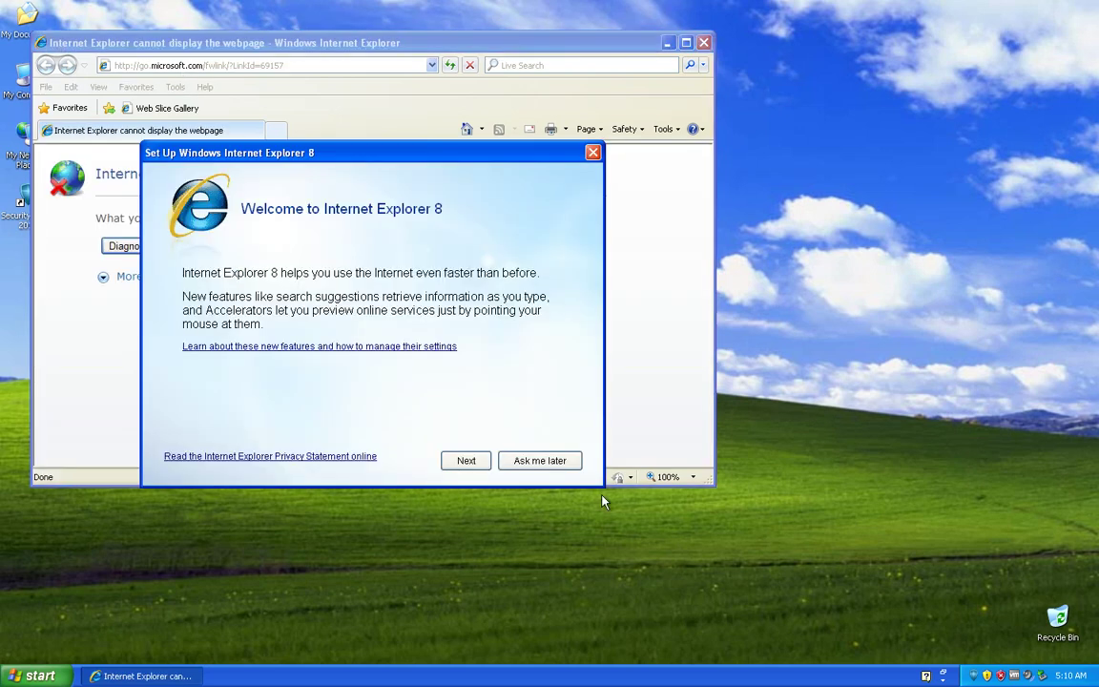
click(561, 464)
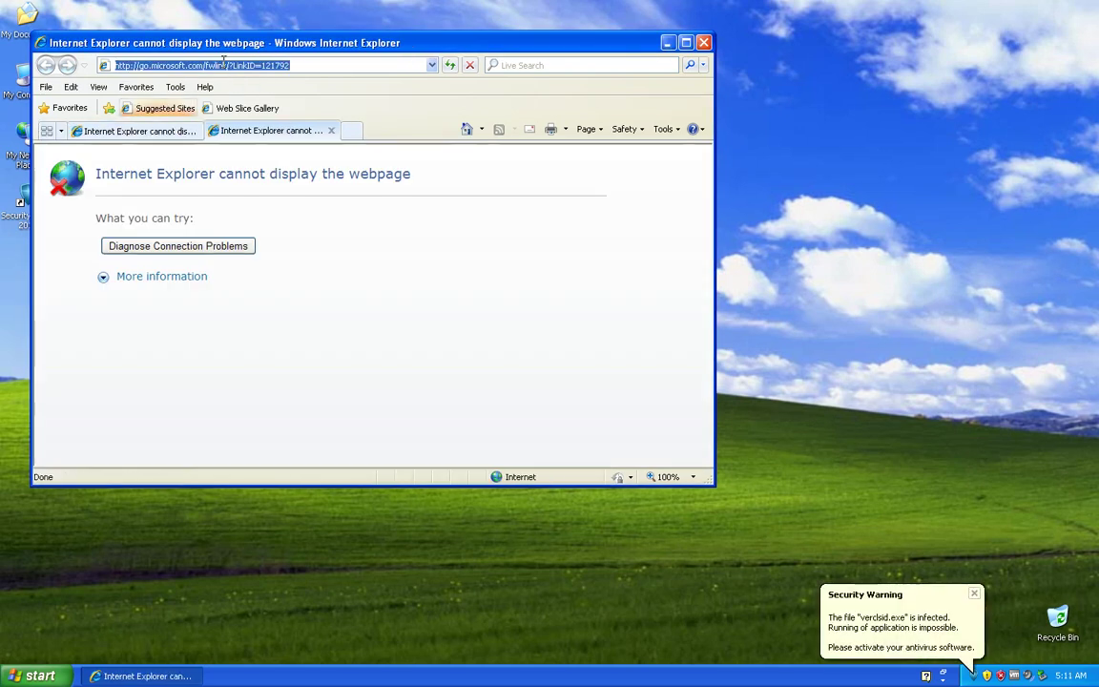
click(169, 128)
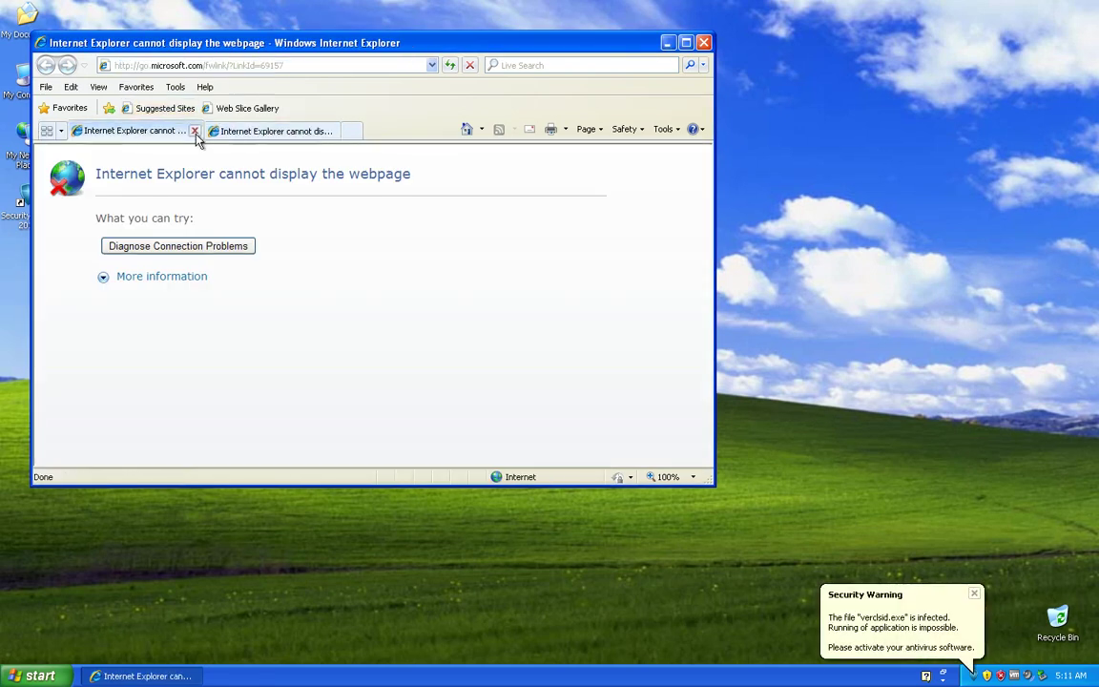
click(195, 133)
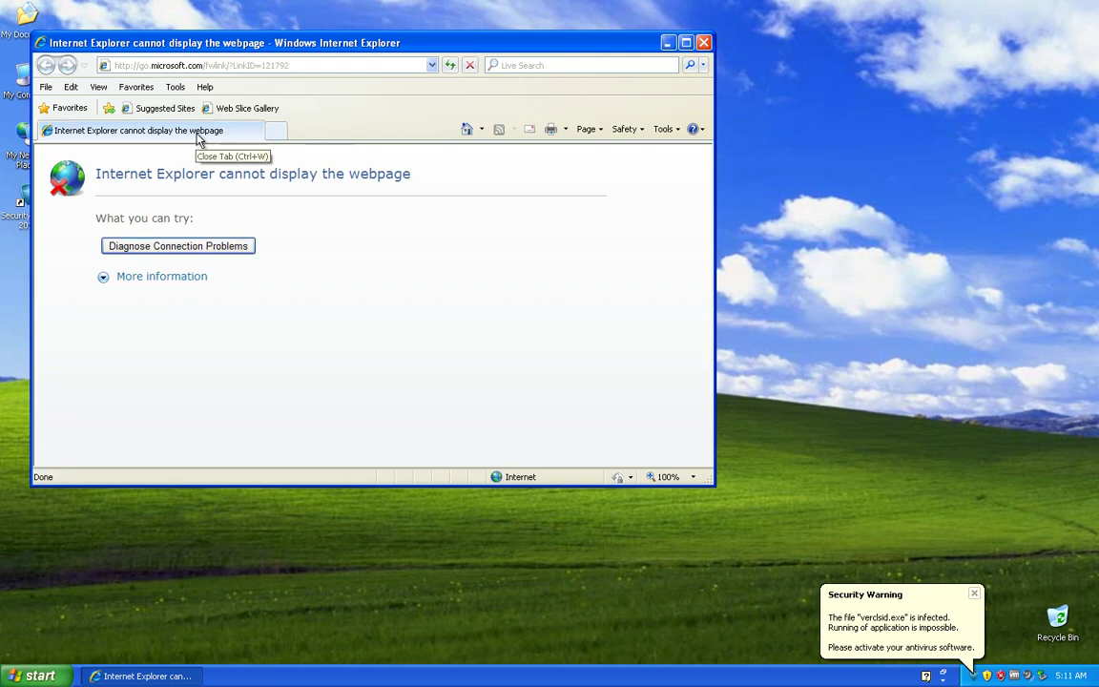
Step: Navigate to google.com, correcting the mistyped 'google.ocm' address
click(205, 63)
text(google.ocm)
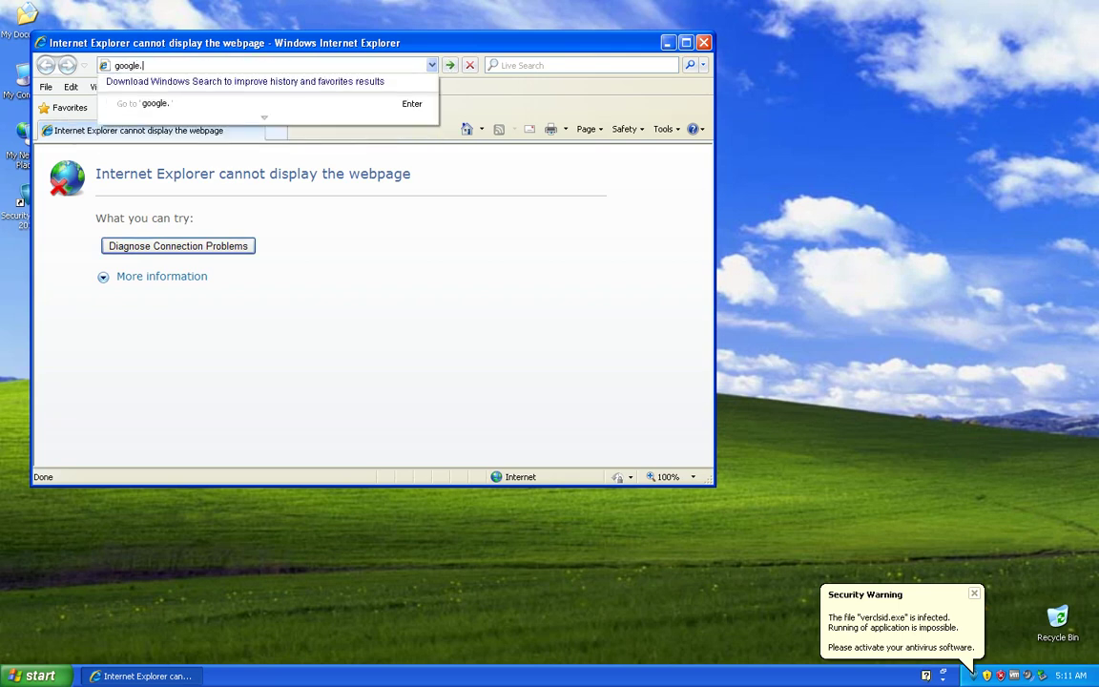
key(Return)
key(BackSpace)
key(BackSpace)
key(BackSpace)
key(BackSpace)
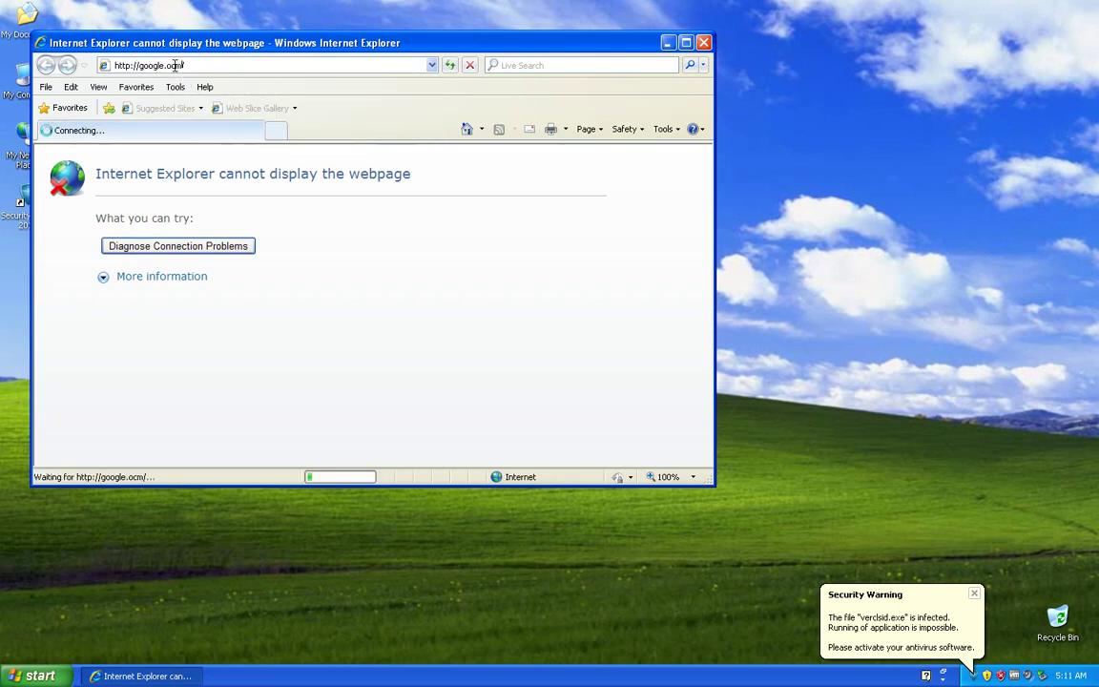
text(com)
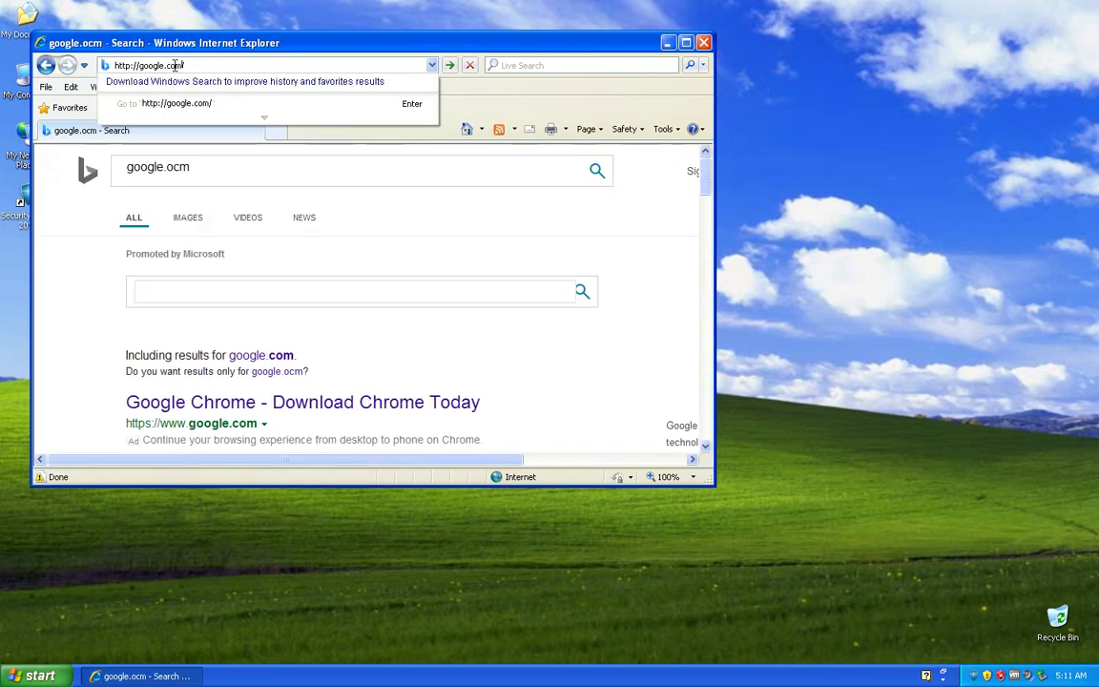
key(Return)
Step: Search Google for 'angry birds epic' and accept the consent page with Acceptă tot
text(angry birds epic)
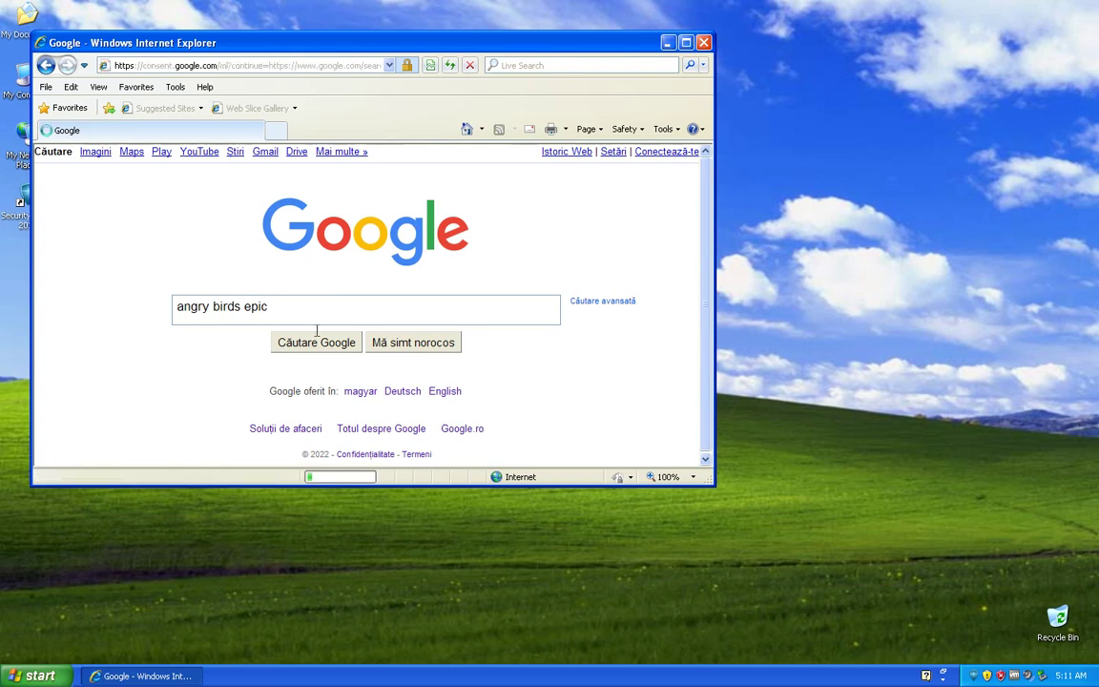
scroll(441, 232, down, 10)
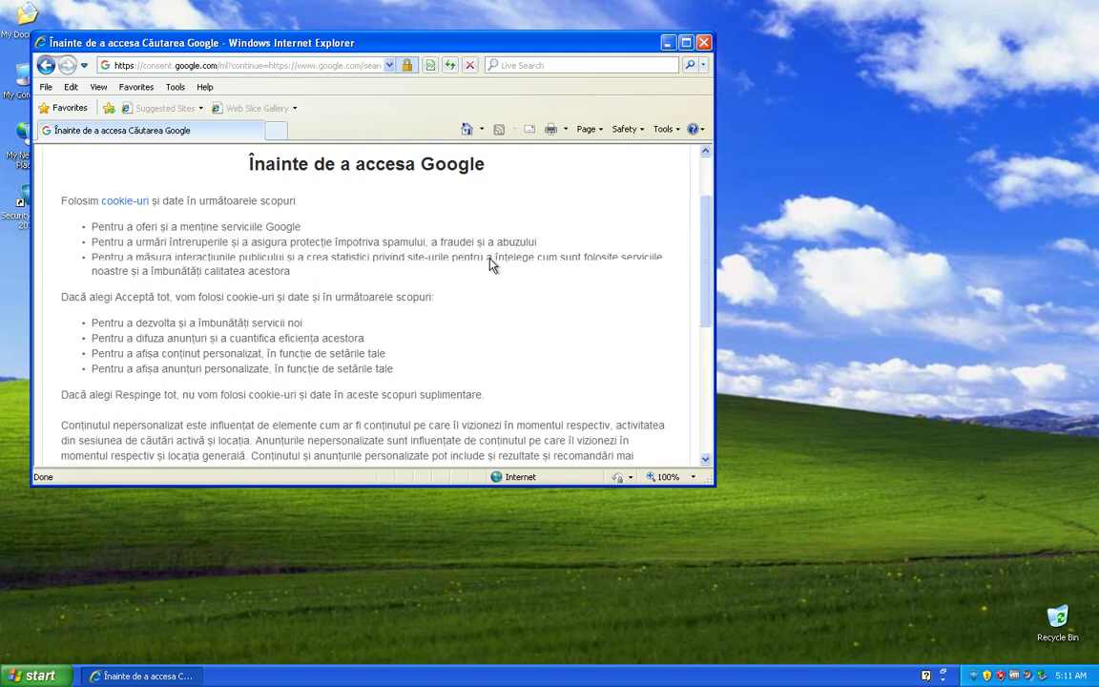
click(375, 323)
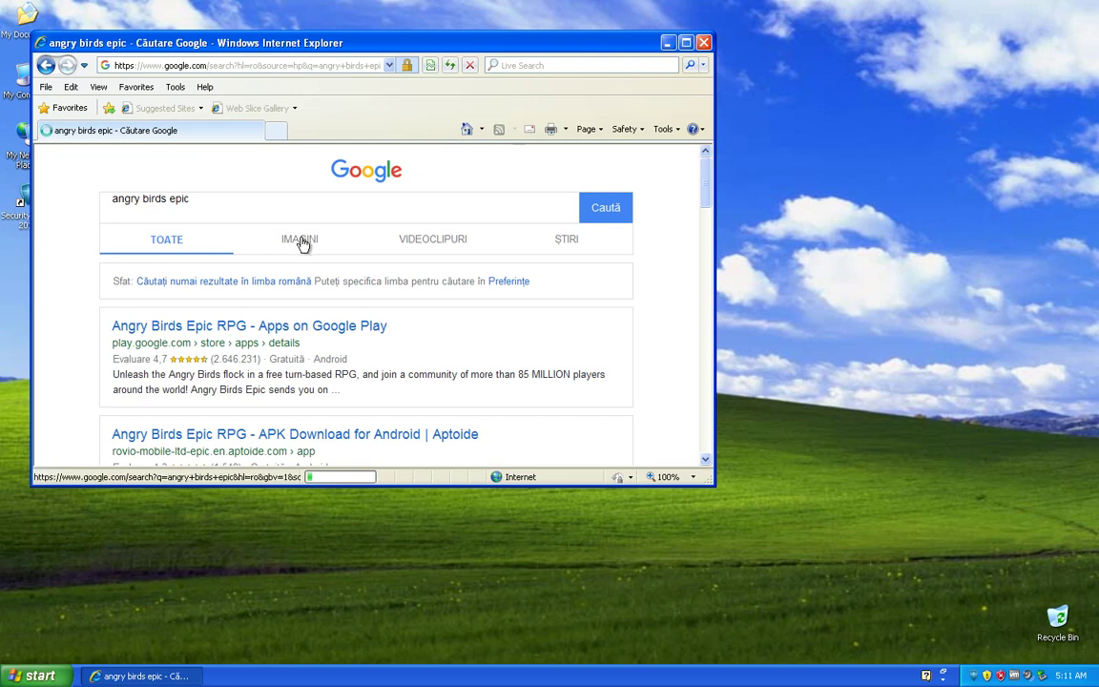
click(176, 87)
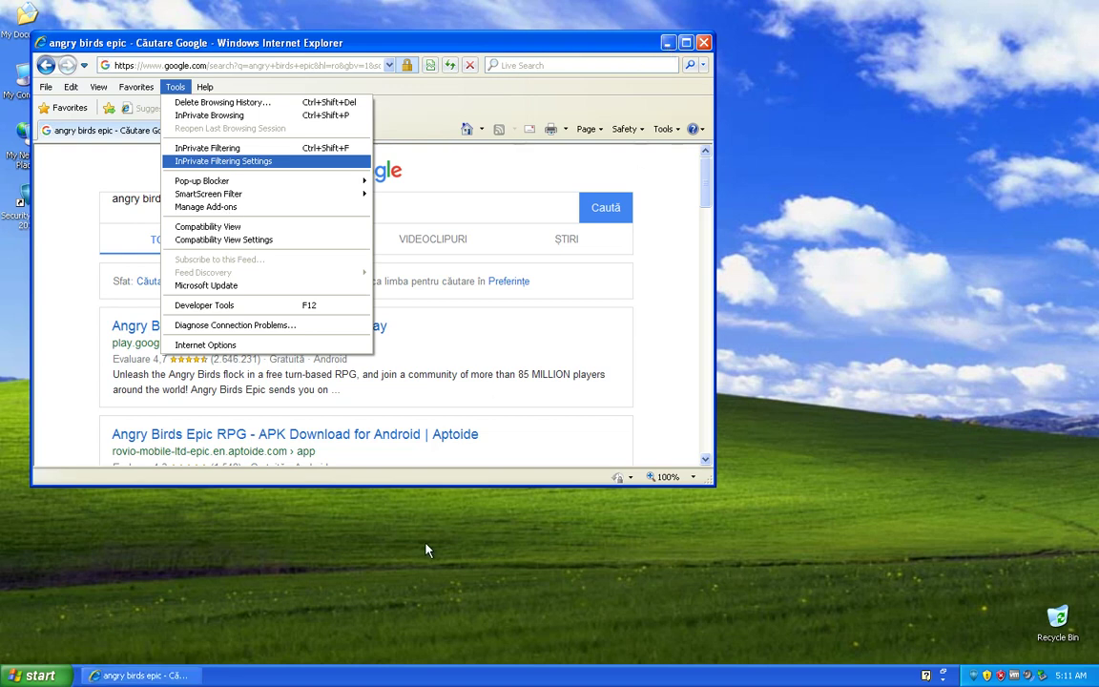
right_click(565, 674)
click(710, 529)
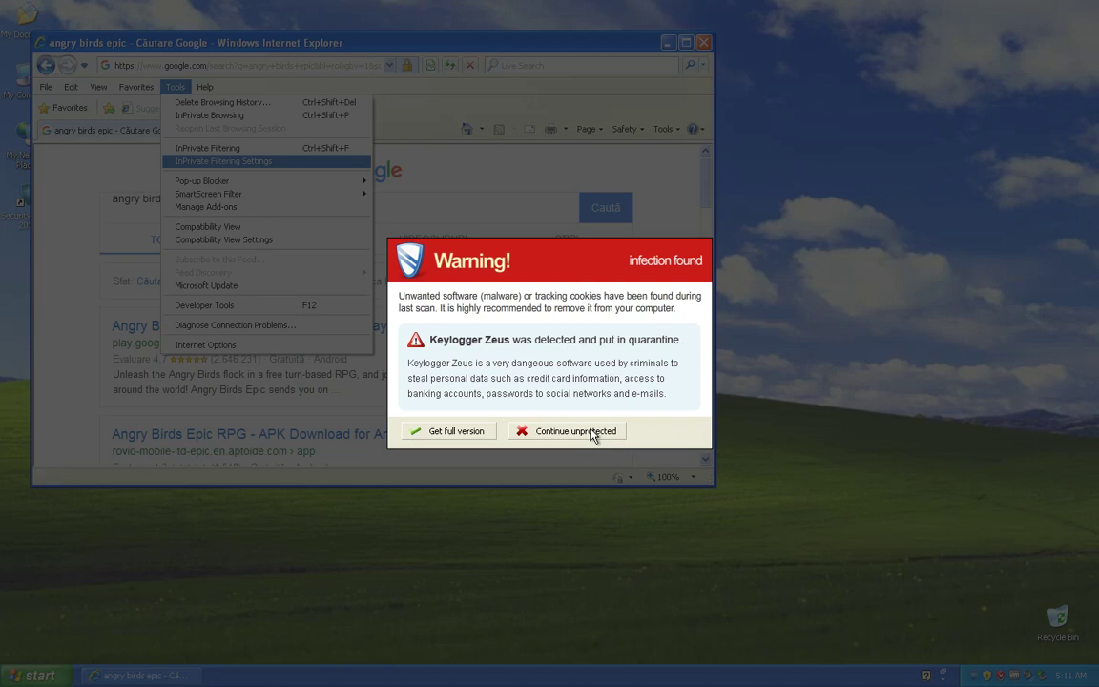
Step: Continue unprotected through the warning and evaluation prompts, then reopen the scanner from the tray balloon
click(591, 431)
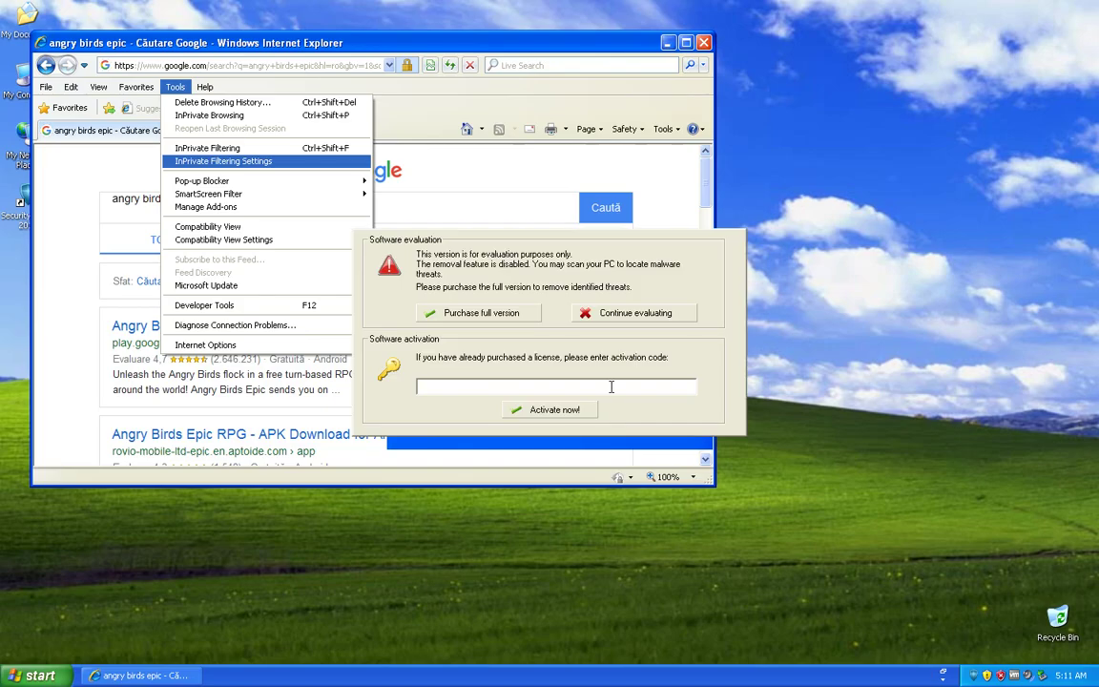
click(589, 313)
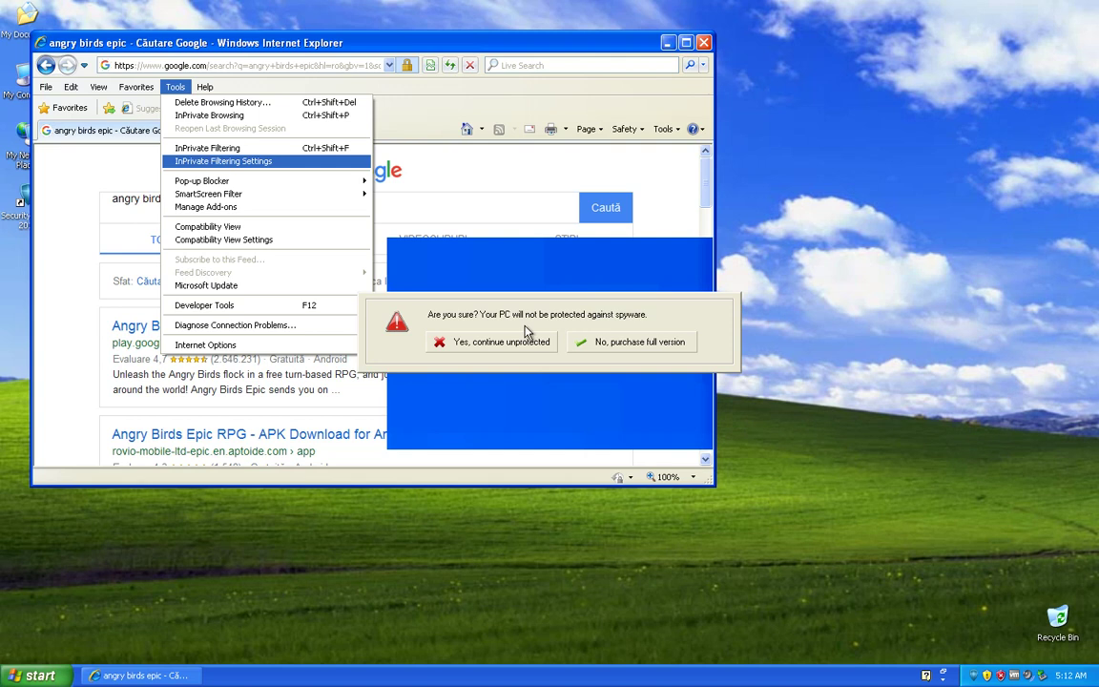
click(507, 346)
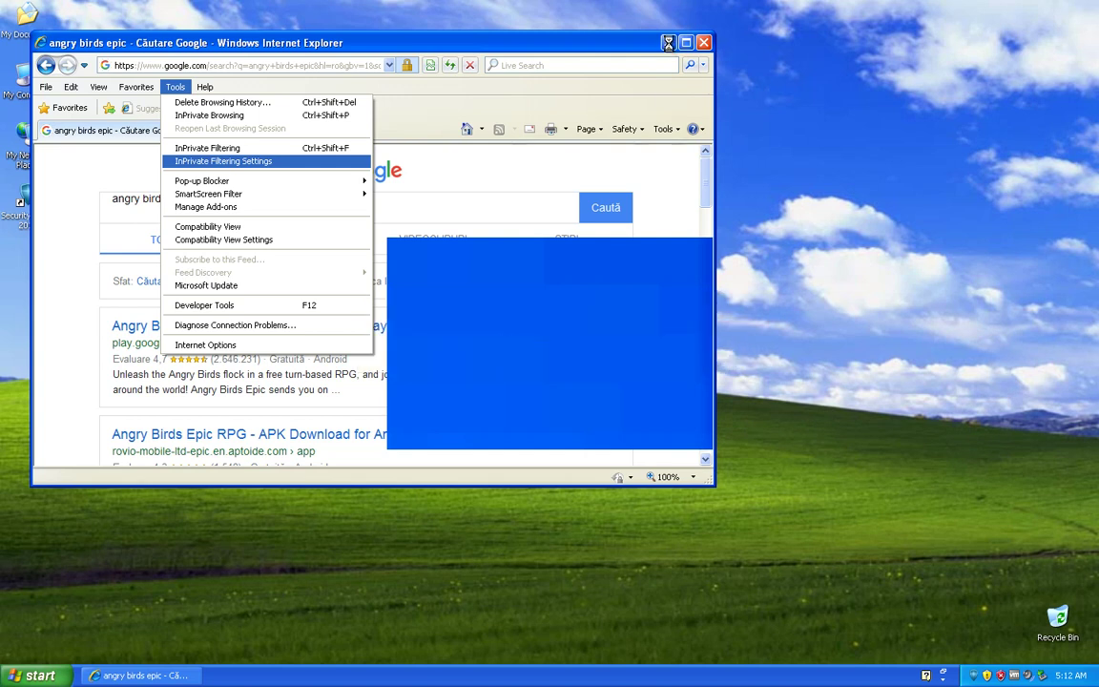
right_click(870, 681)
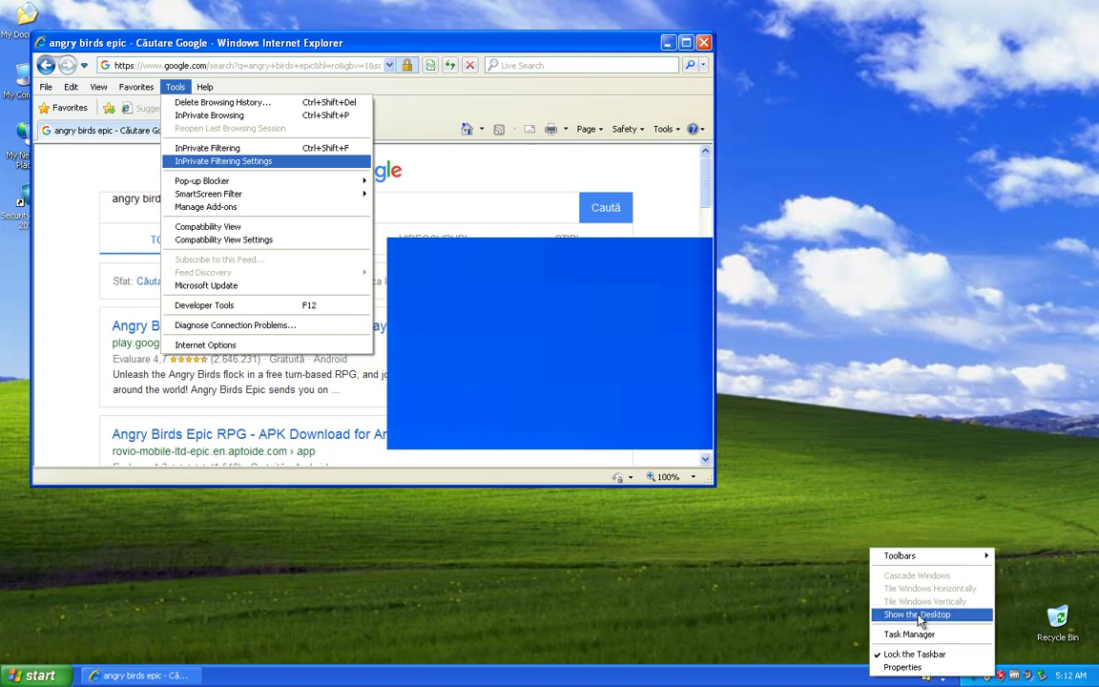
click(849, 494)
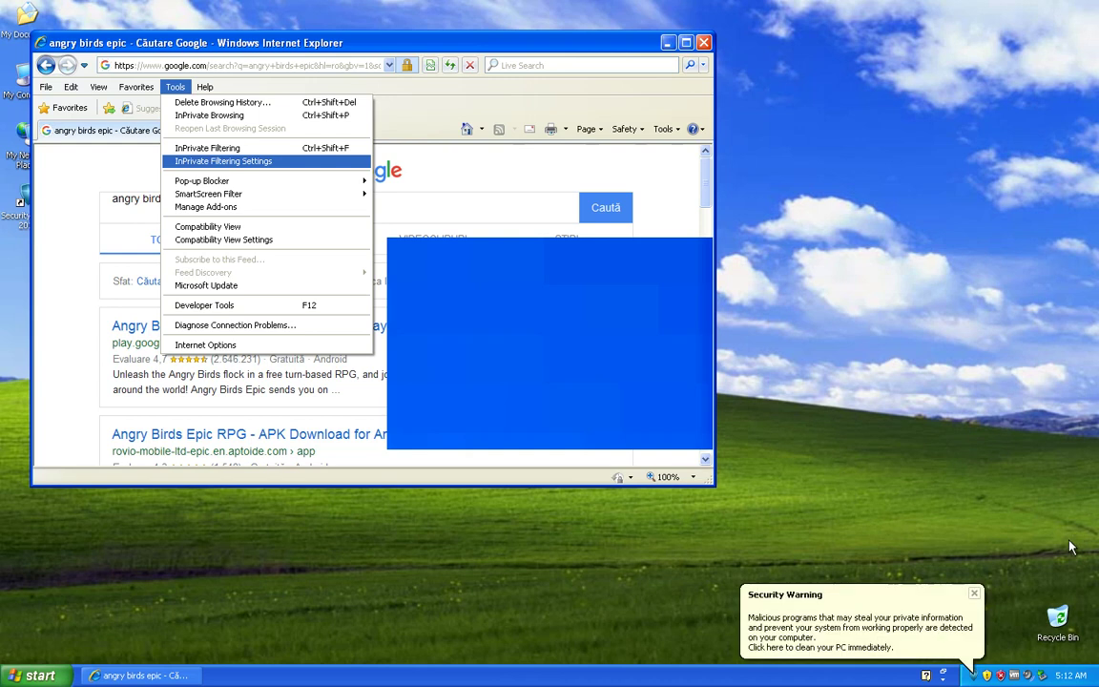
click(834, 616)
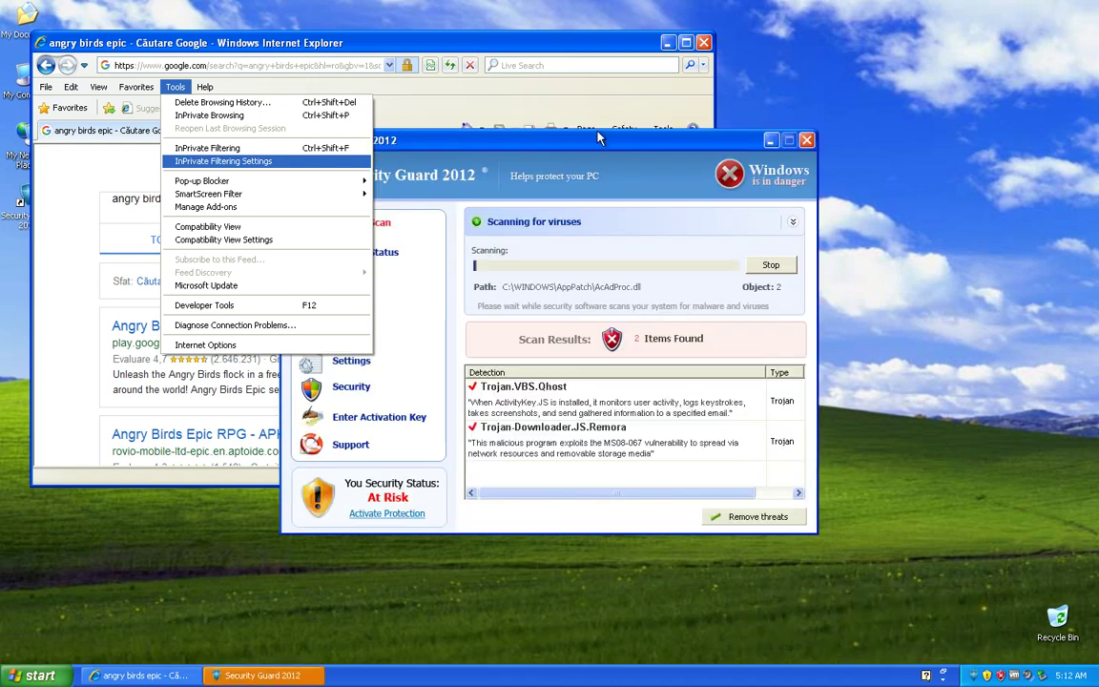
Step: In System Status' Running Processes, select IEXPLORE.EXE and end it
drag(579, 160, 895, 169)
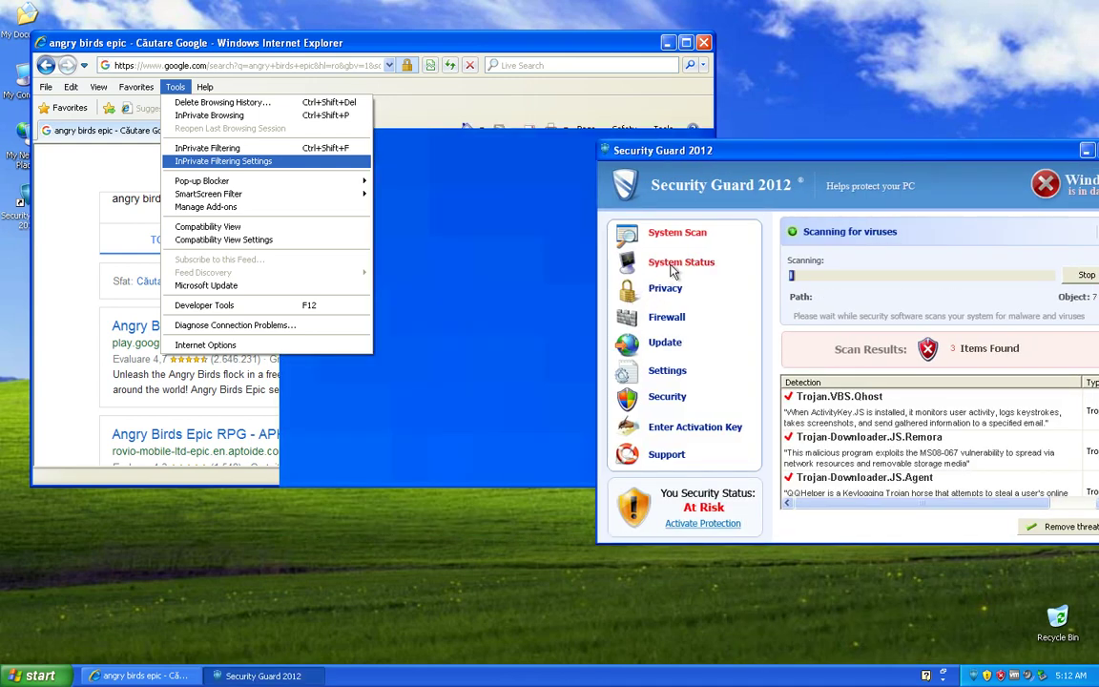
drag(680, 145, 371, 139)
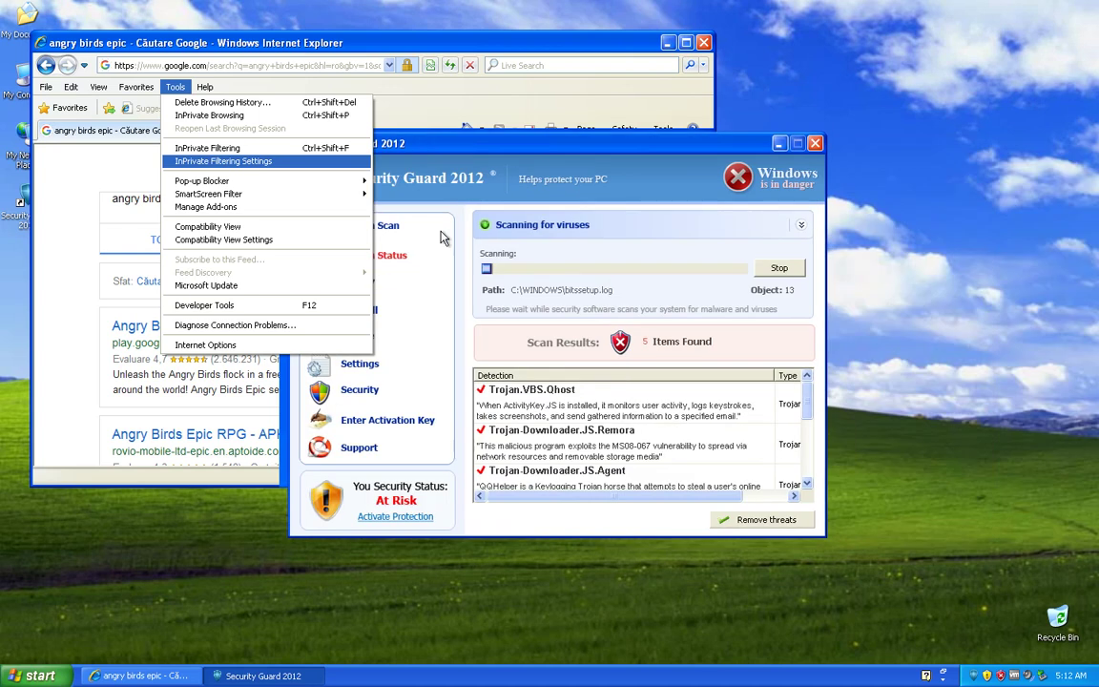
drag(520, 144, 744, 107)
click(539, 217)
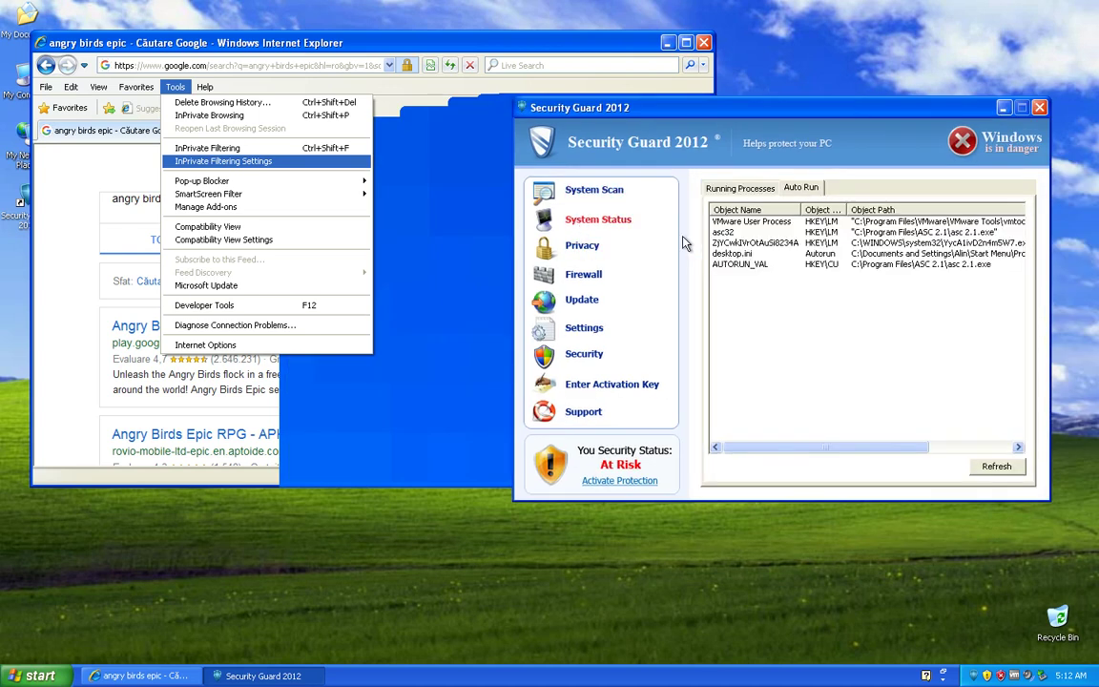
click(745, 189)
click(734, 275)
click(736, 381)
scroll(763, 382, down, 3)
click(739, 423)
click(936, 467)
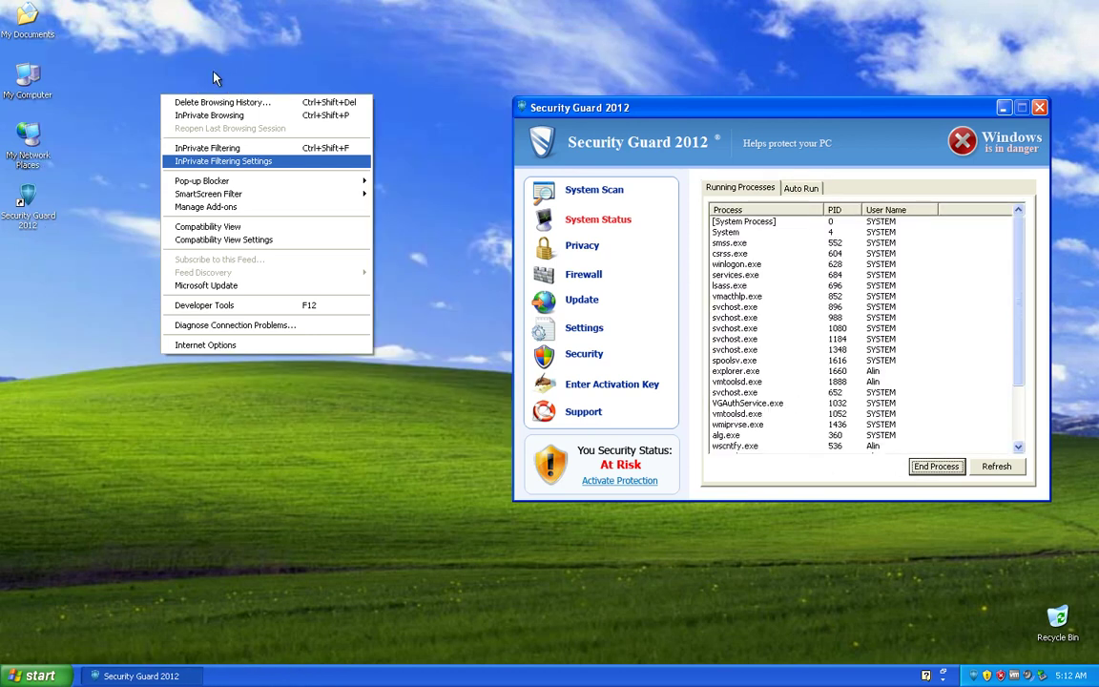
Step: Relaunch Internet Explorer from Start and restore the last browsing session
click(737, 424)
scroll(754, 410, down, 3)
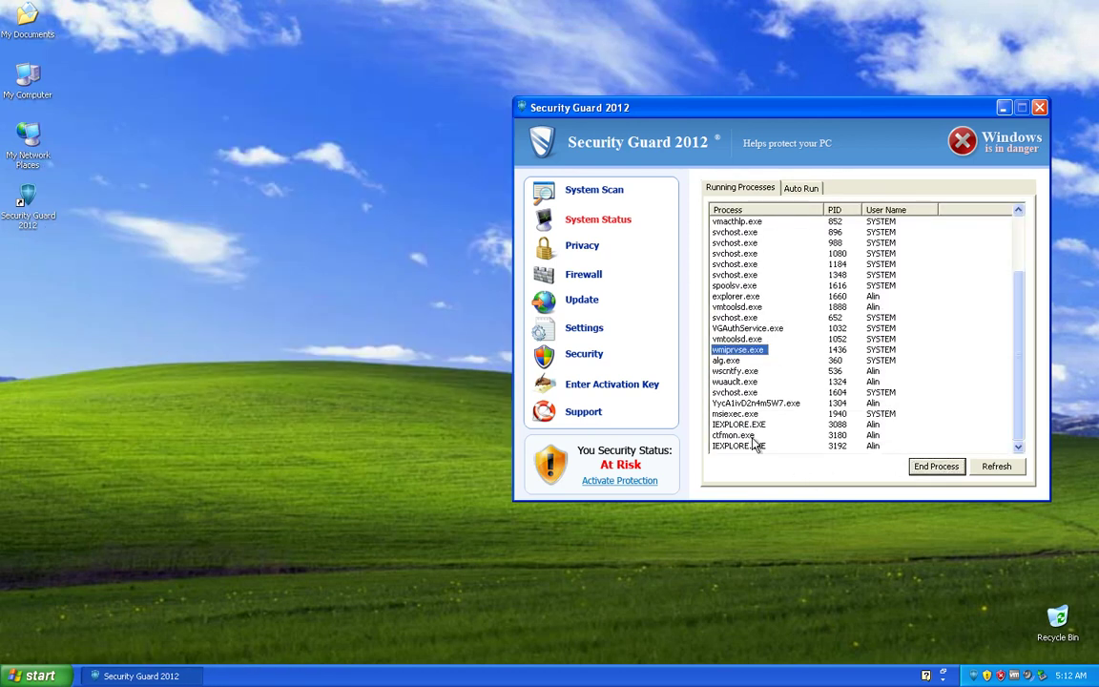
drag(573, 127, 520, 126)
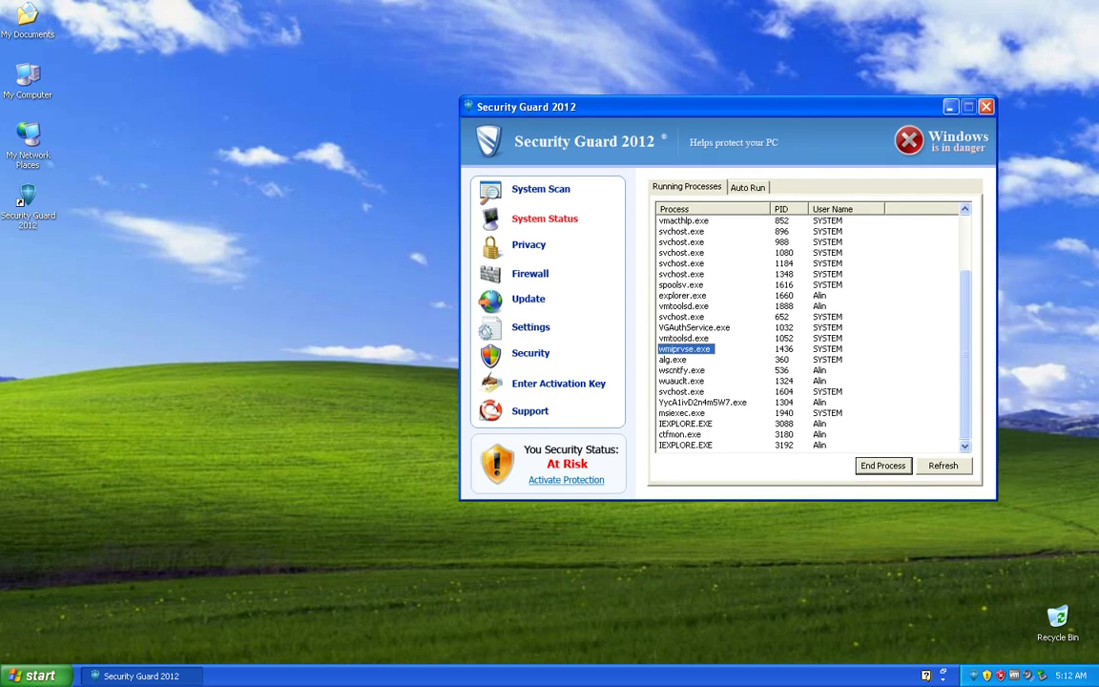
click(38, 675)
click(105, 371)
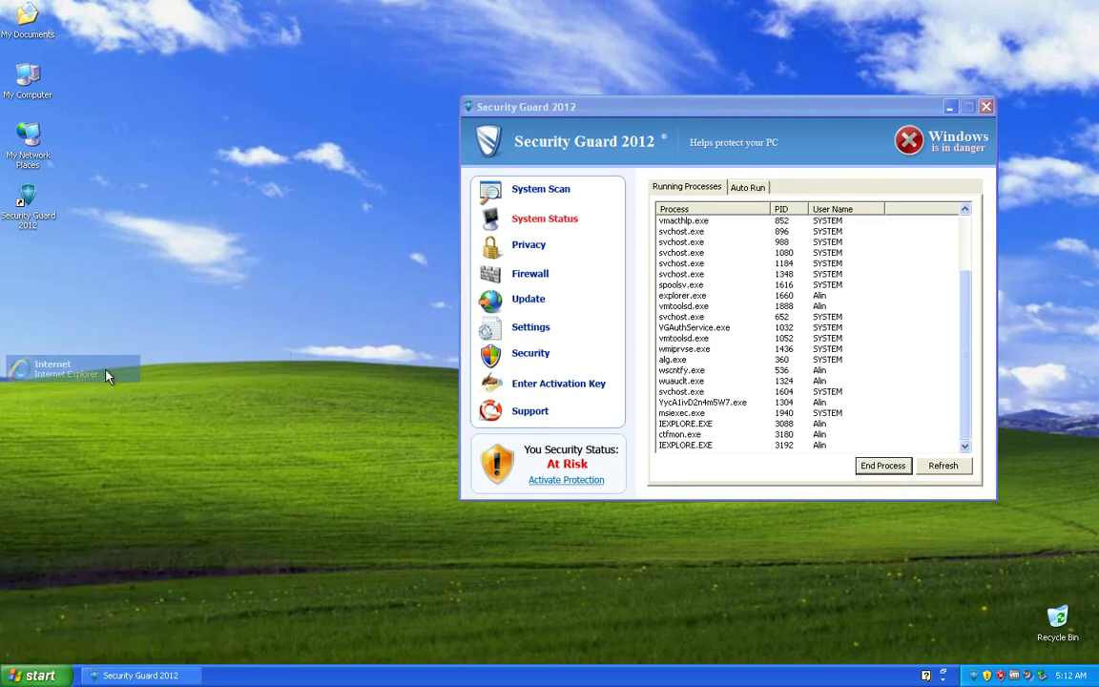
click(616, 376)
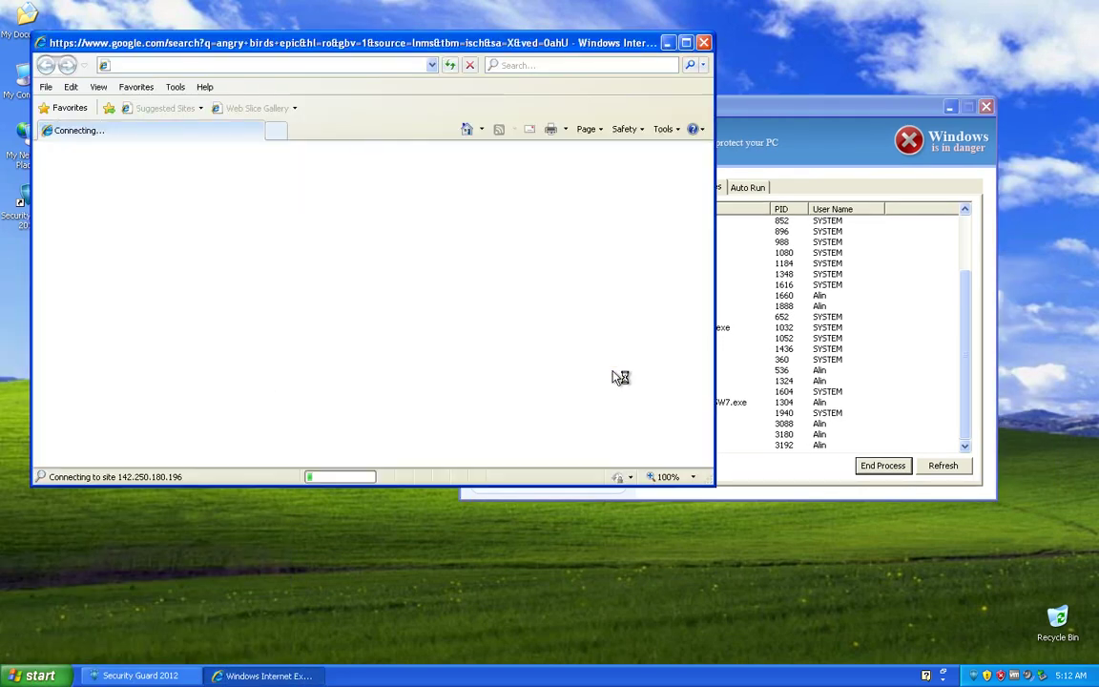
Step: Disable the ASCWarningBHO Class add-on in Manage Add-ons and close the dialog
click(176, 87)
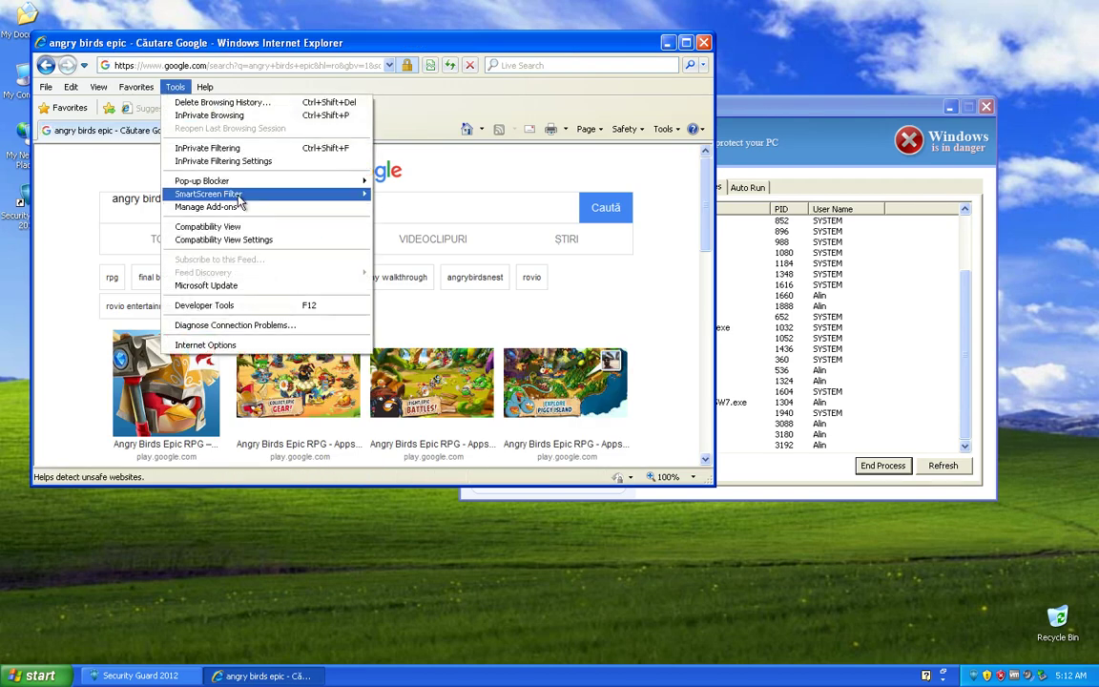
click(219, 206)
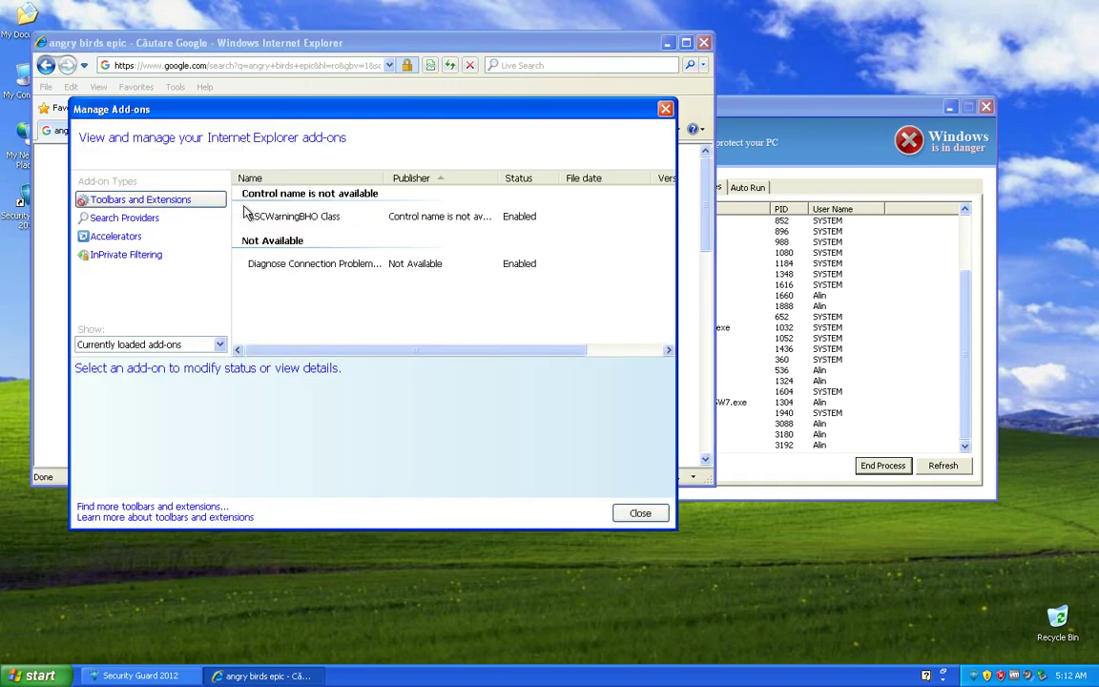
click(344, 226)
right_click(345, 227)
click(358, 234)
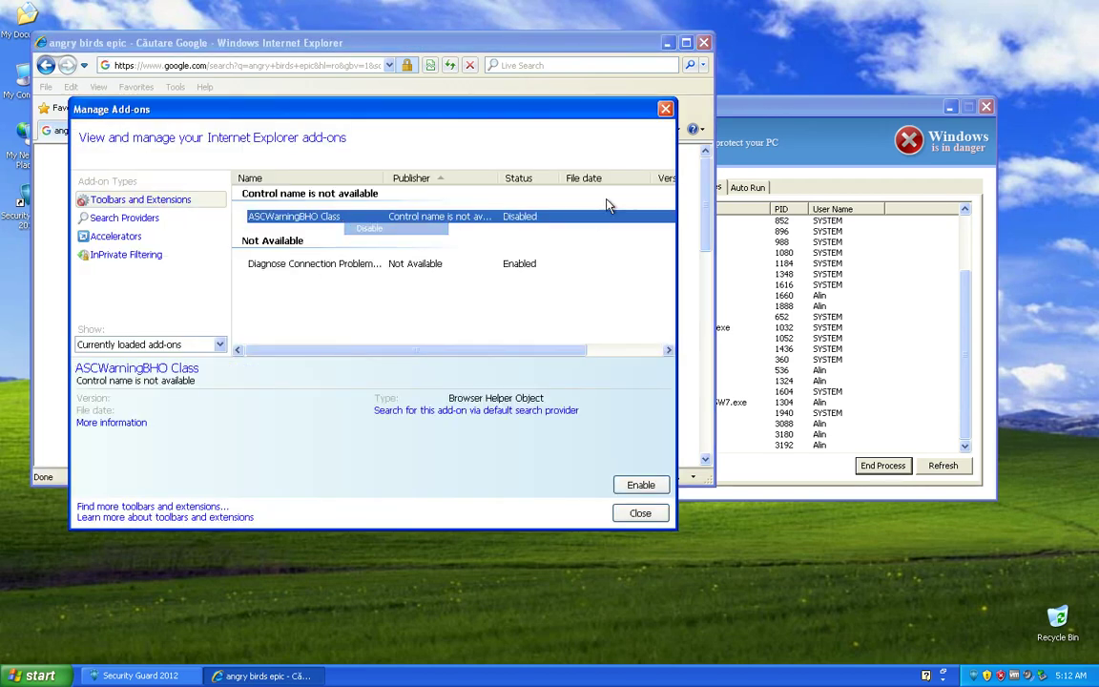
click(665, 110)
Step: Scroll the image results and open an Angry Birds Epic thumbnail, then open the drives view
scroll(361, 296, down, 3)
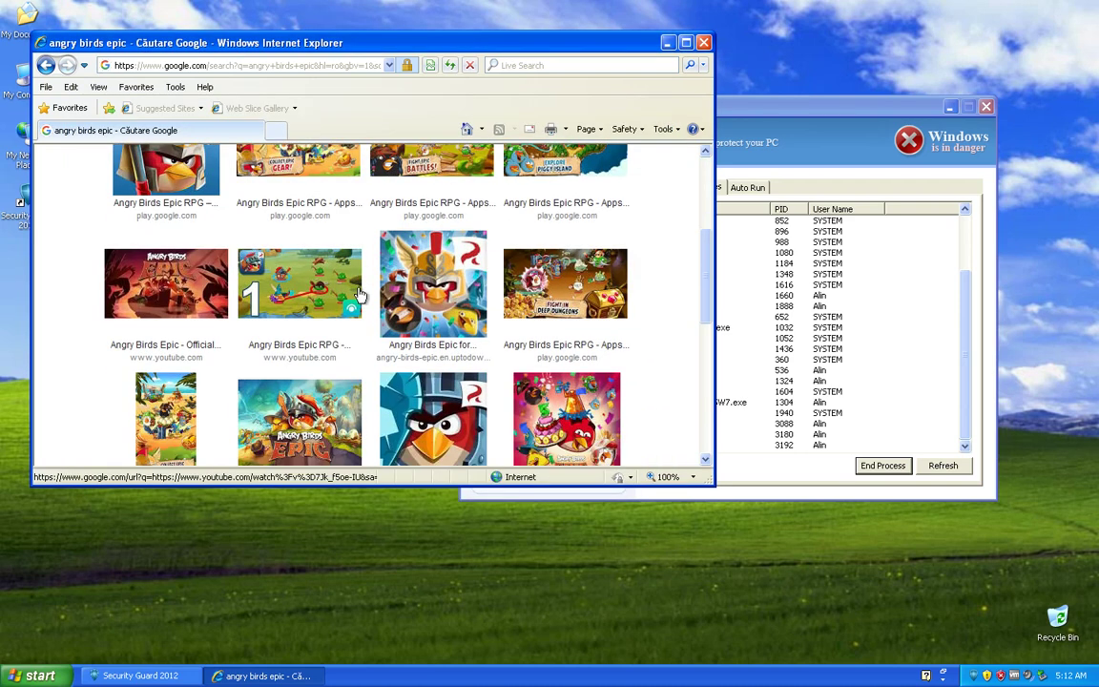
scroll(380, 417, down, 5)
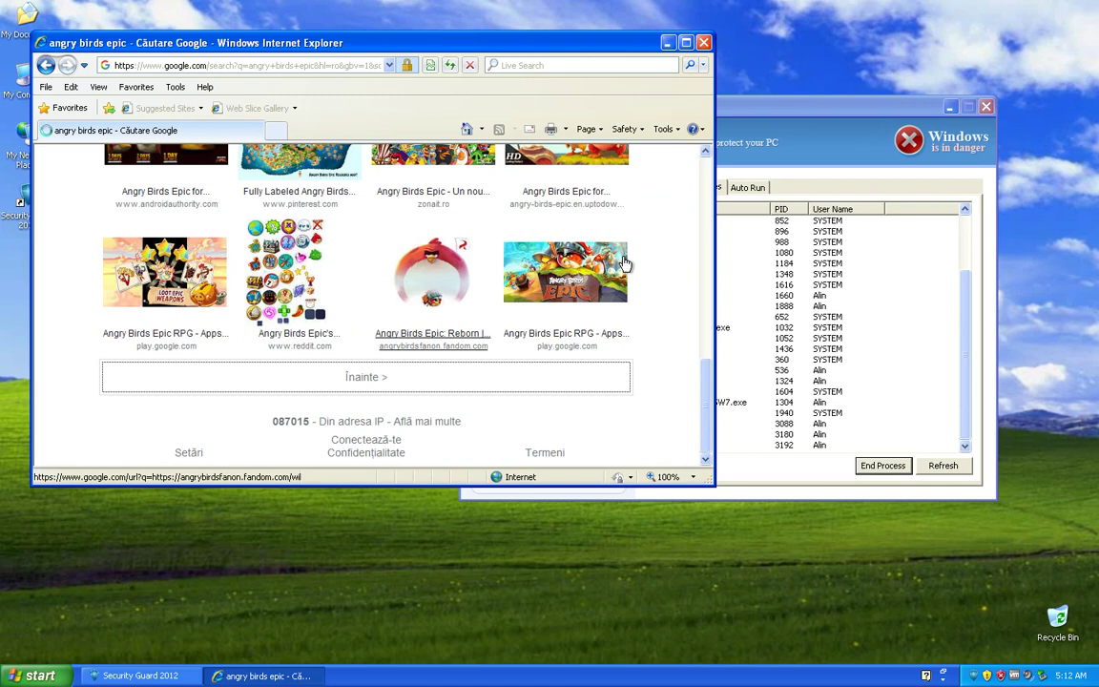
click(625, 263)
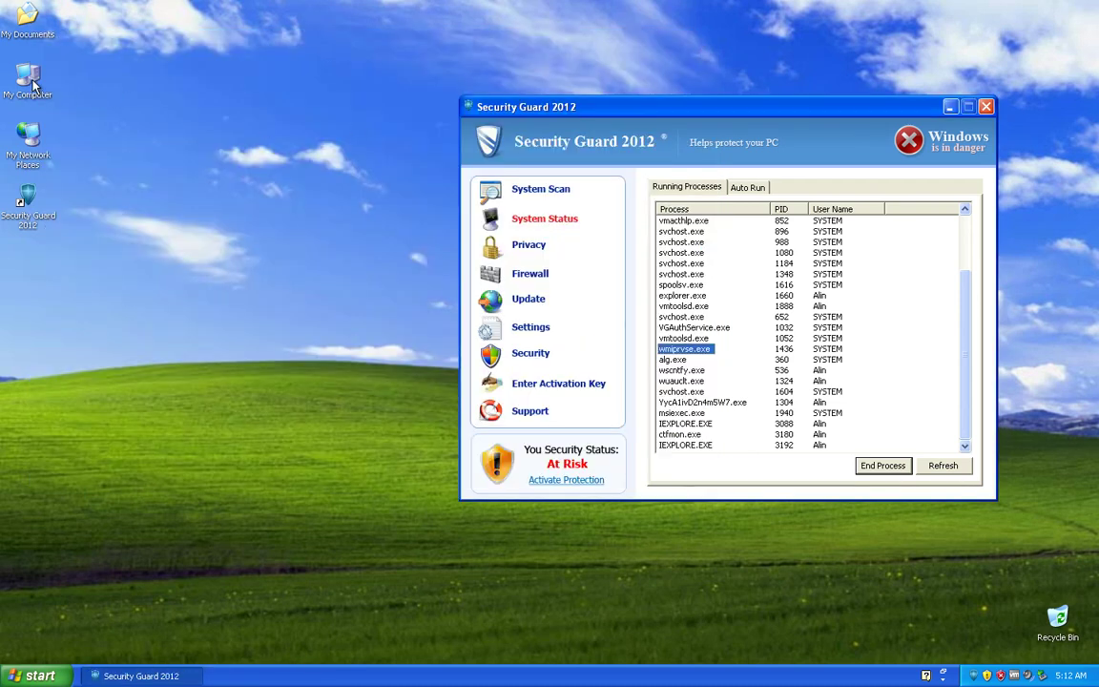
double_click(34, 84)
double_click(258, 252)
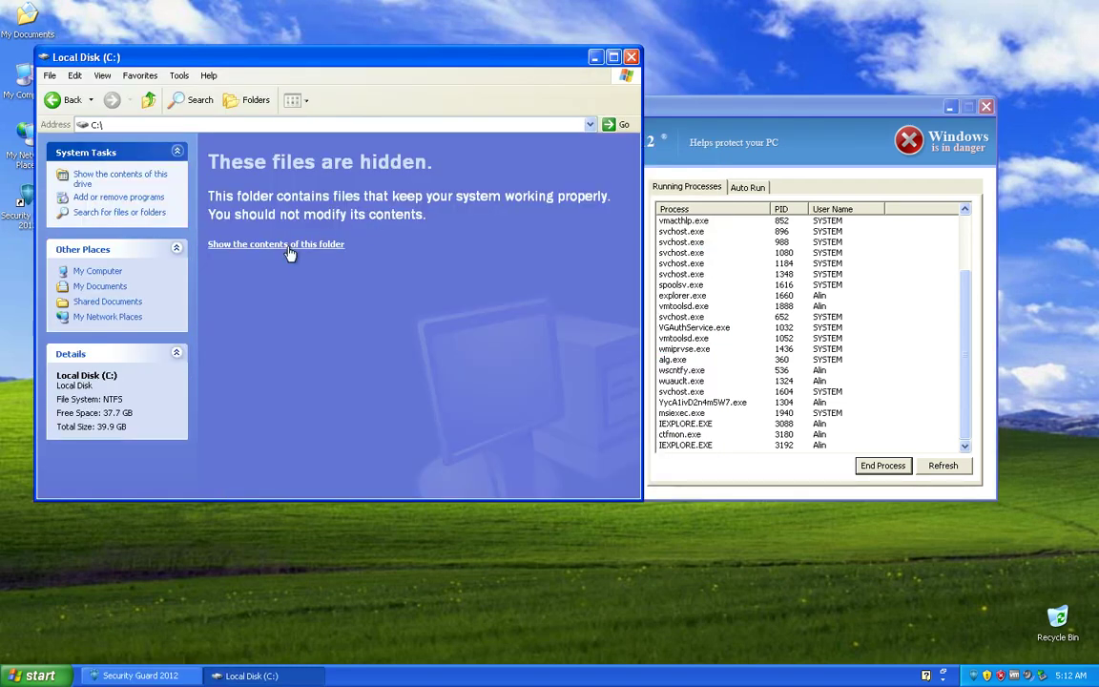
click(290, 248)
double_click(385, 157)
click(264, 245)
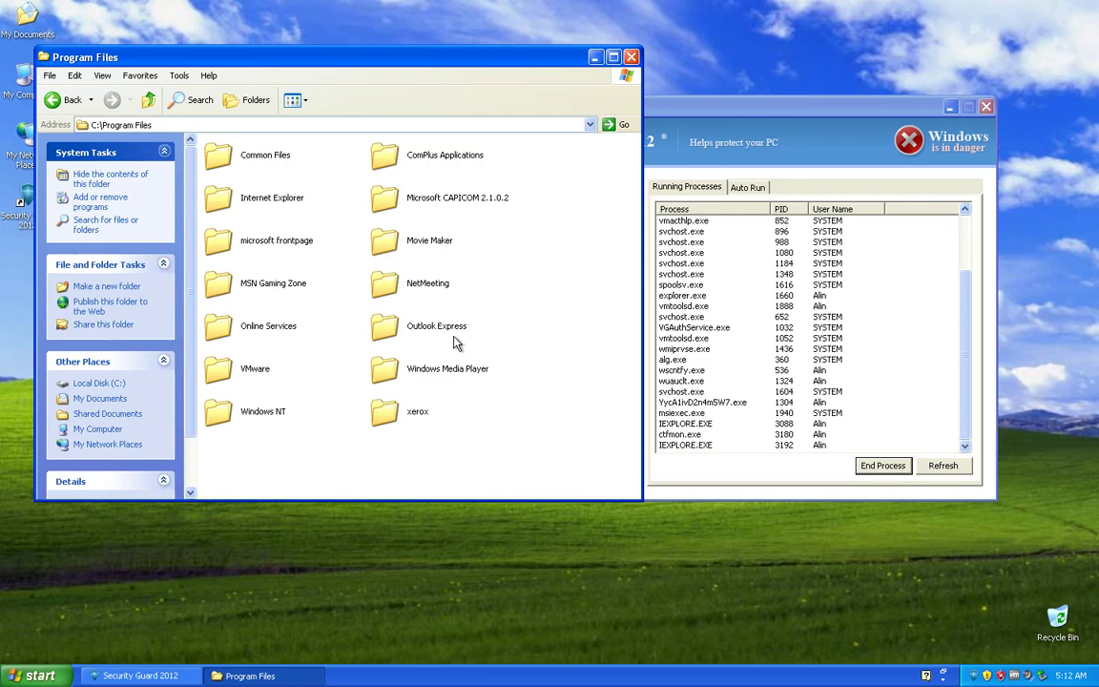
click(632, 57)
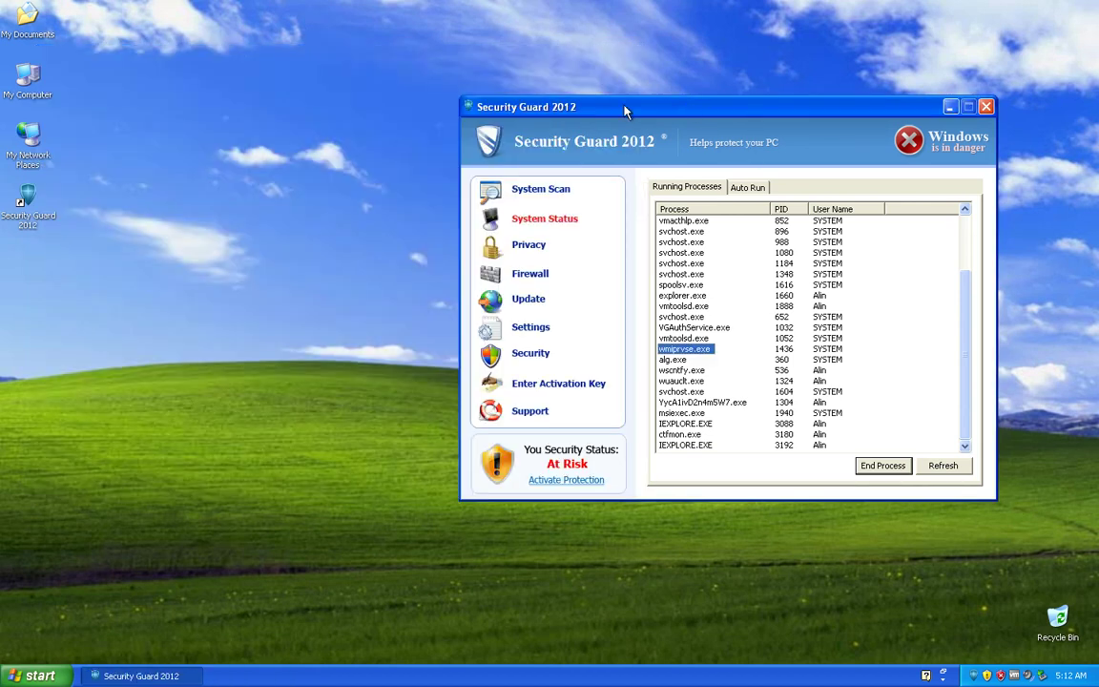
drag(625, 113, 518, 97)
Step: Browse Security Guard's firewall and program settings, then try launching regedit via Win+R
click(358, 262)
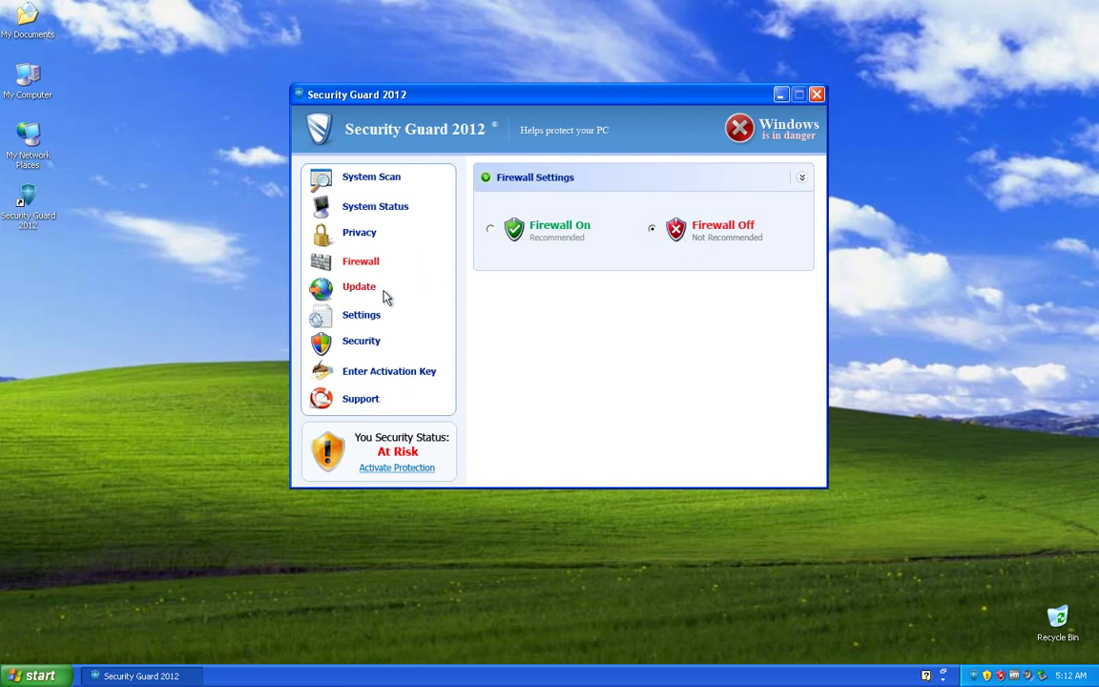
click(358, 314)
click(148, 425)
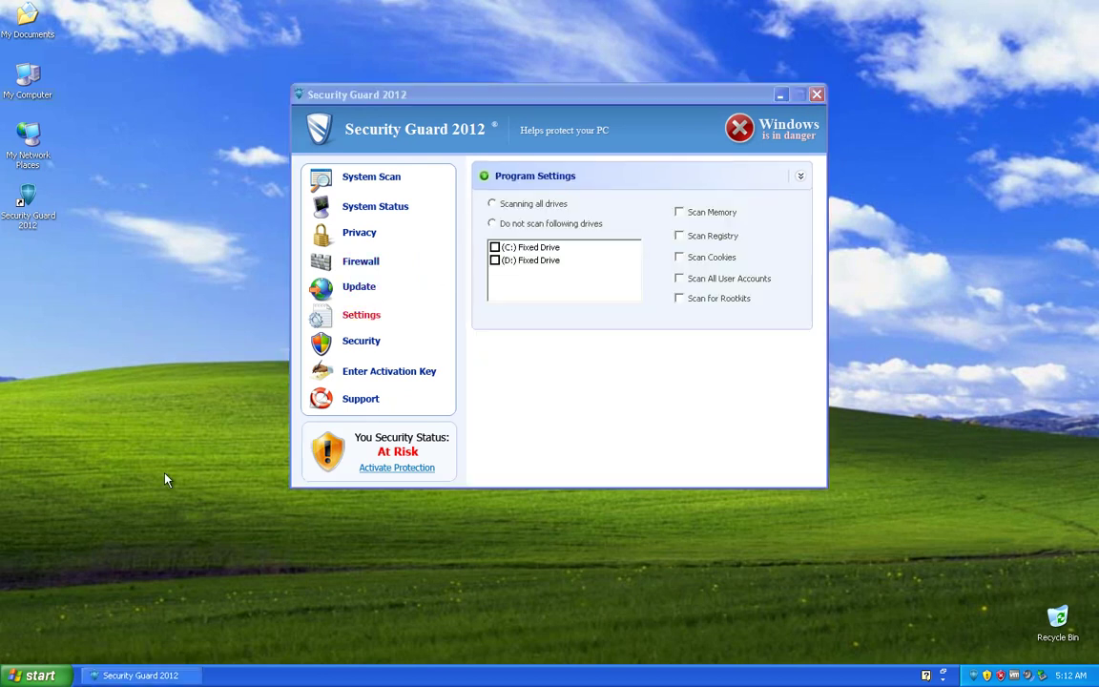
key(super+r)
text(regedit)
key(Return)
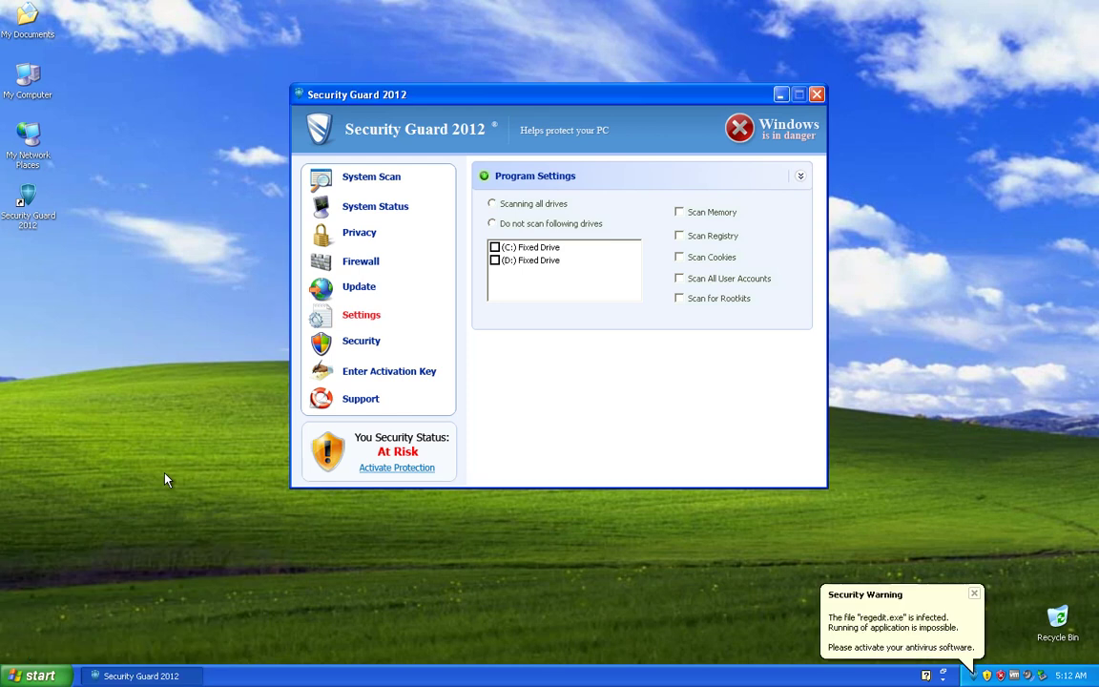
Step: Try launching cmd from Start > Run, which gets closed as infected
click(39, 675)
click(173, 601)
text(cmd)
key(Return)
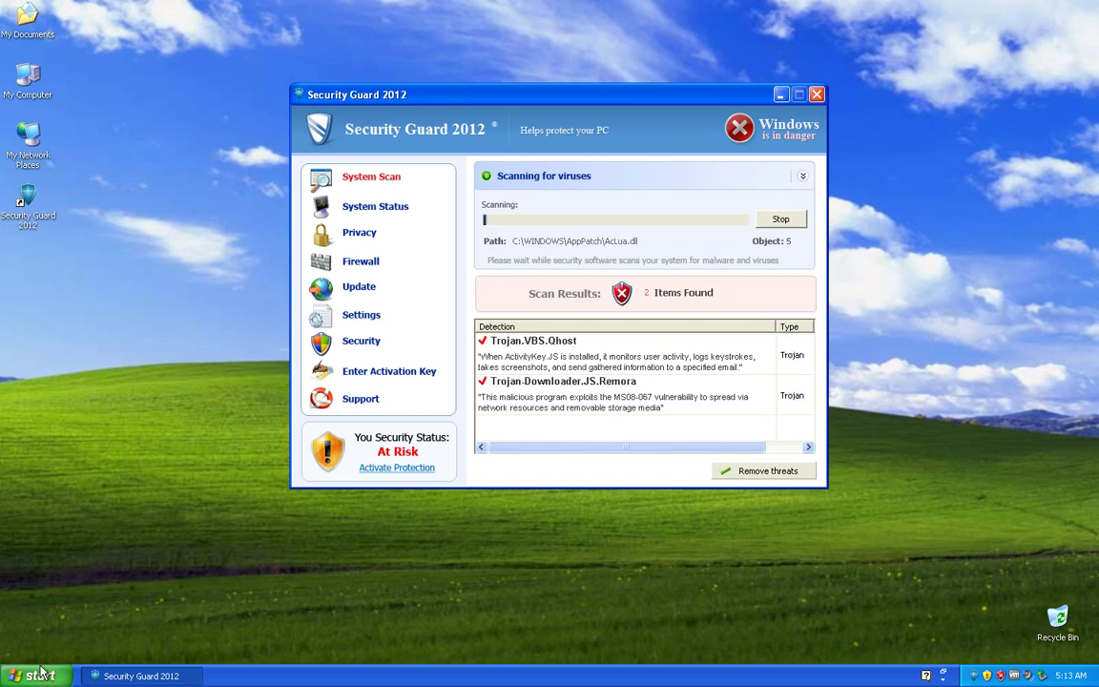
click(38, 676)
Step: Run cmd from the Run dialog, then dismiss the infection warning balloon
click(190, 607)
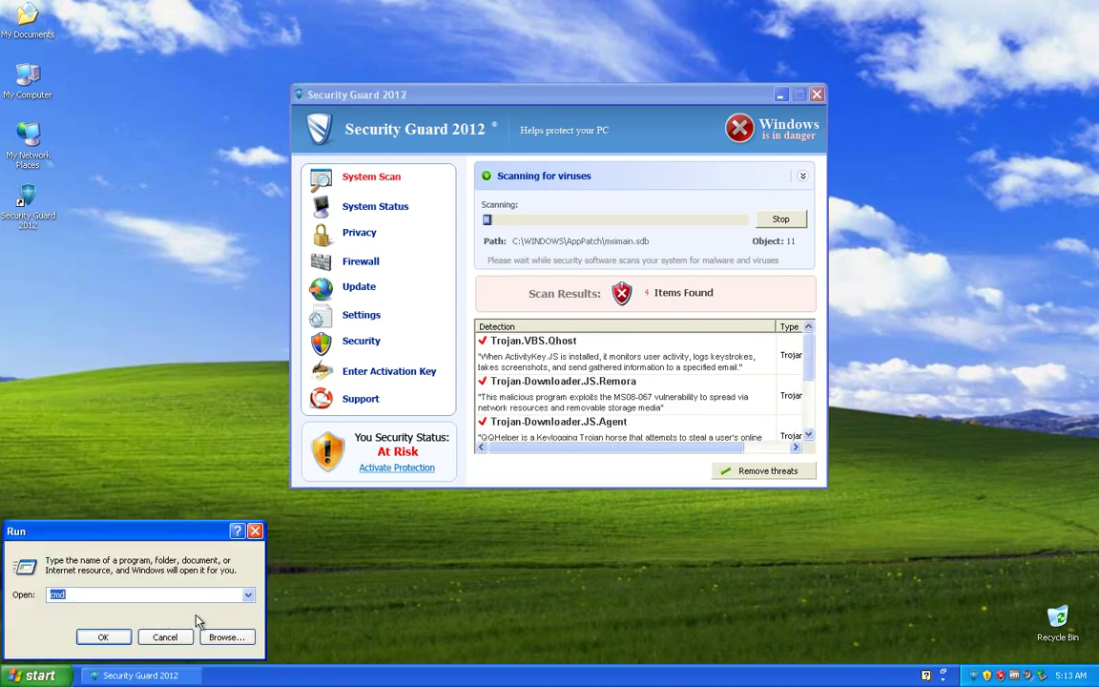
key(Return)
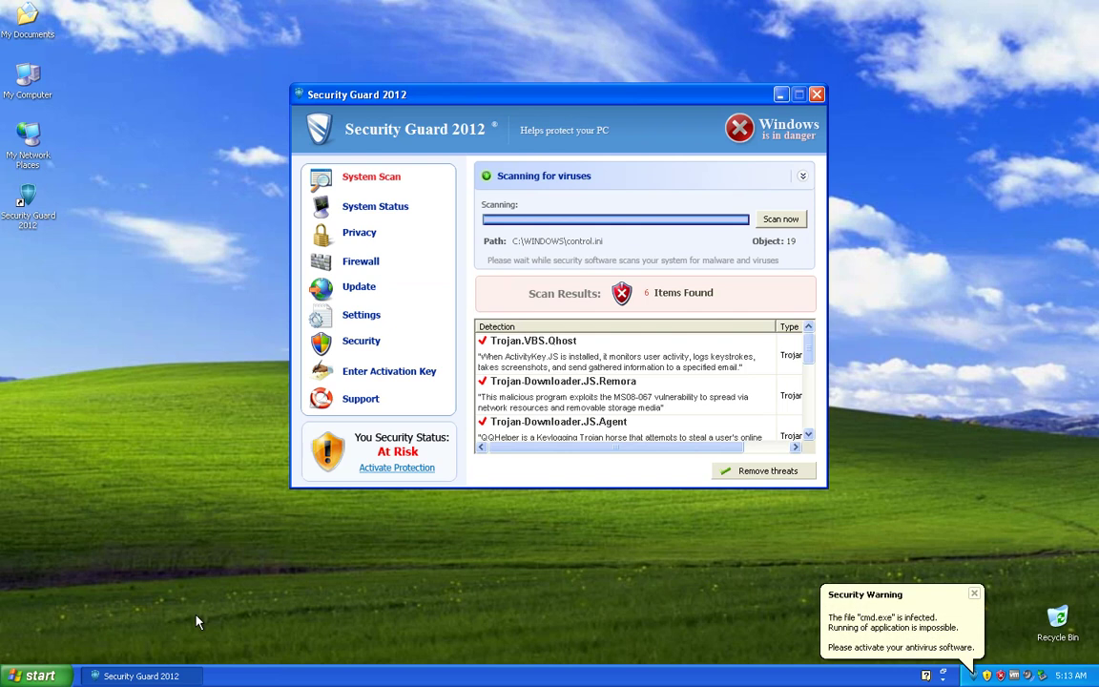
click(974, 594)
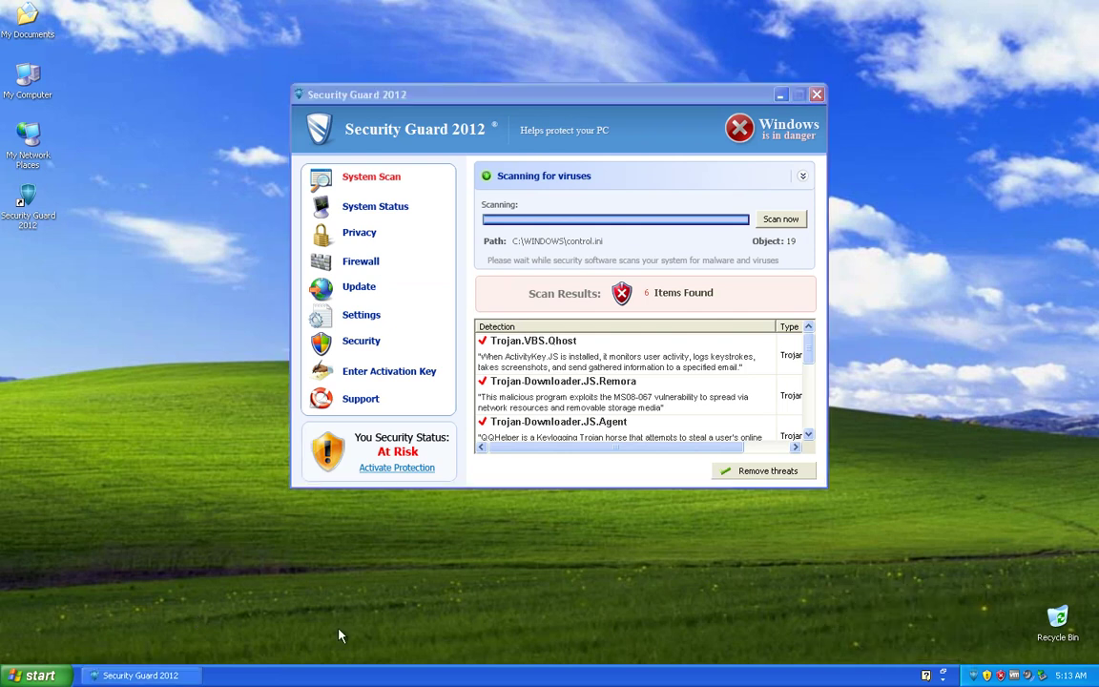
Step: Try launching Tour Windows XP from the Start menu, then choose to keep evaluating
click(39, 675)
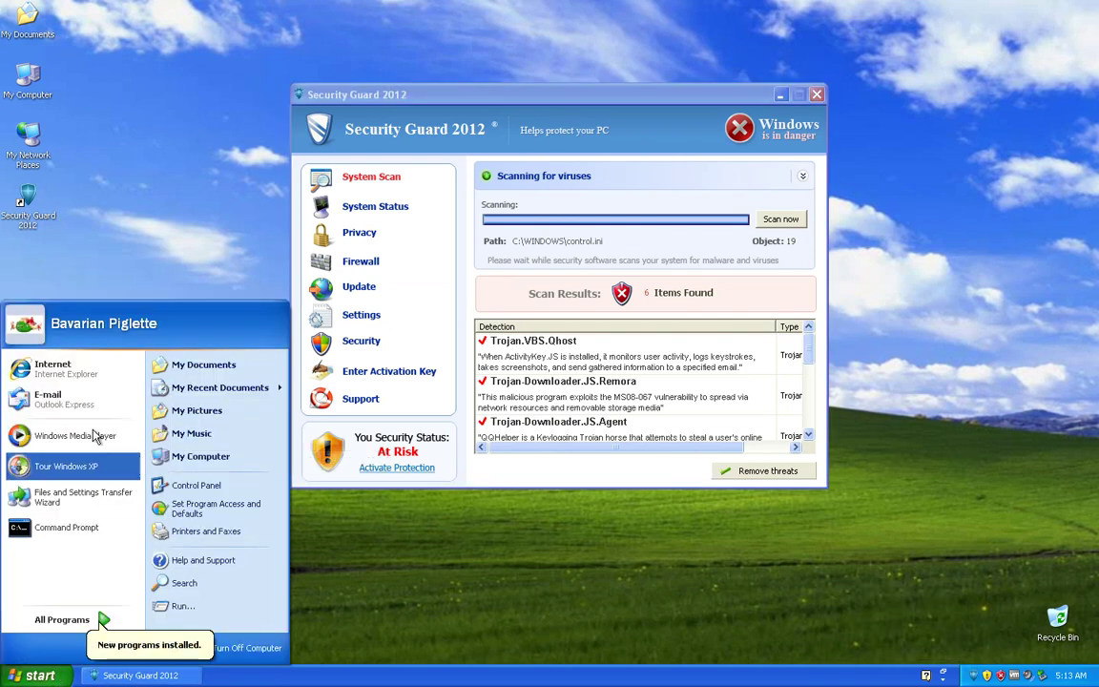
click(86, 469)
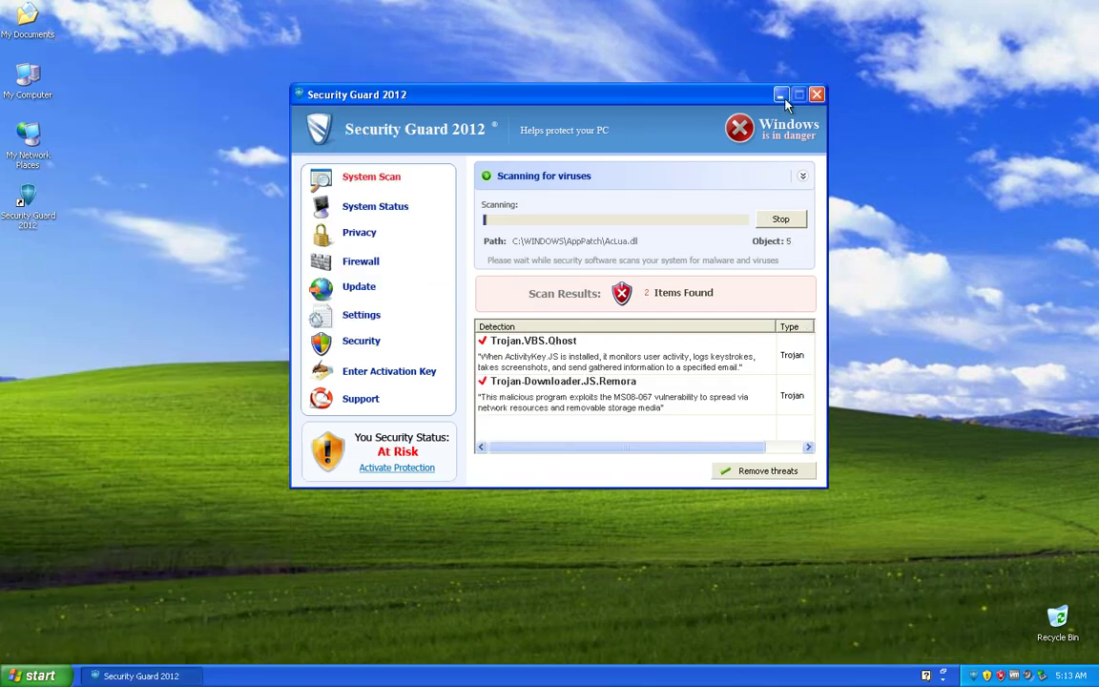
click(630, 268)
Step: Close the Security Guard window and try opening Display Properties from the desktop
click(533, 297)
right_click(385, 275)
click(437, 374)
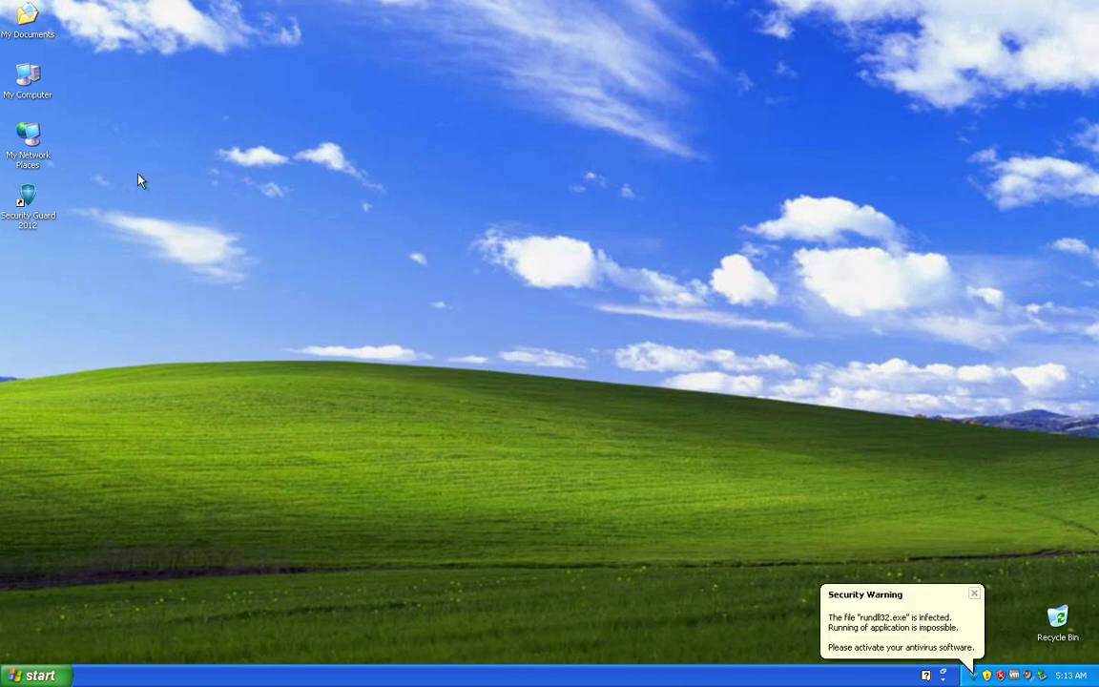
click(55, 676)
click(181, 482)
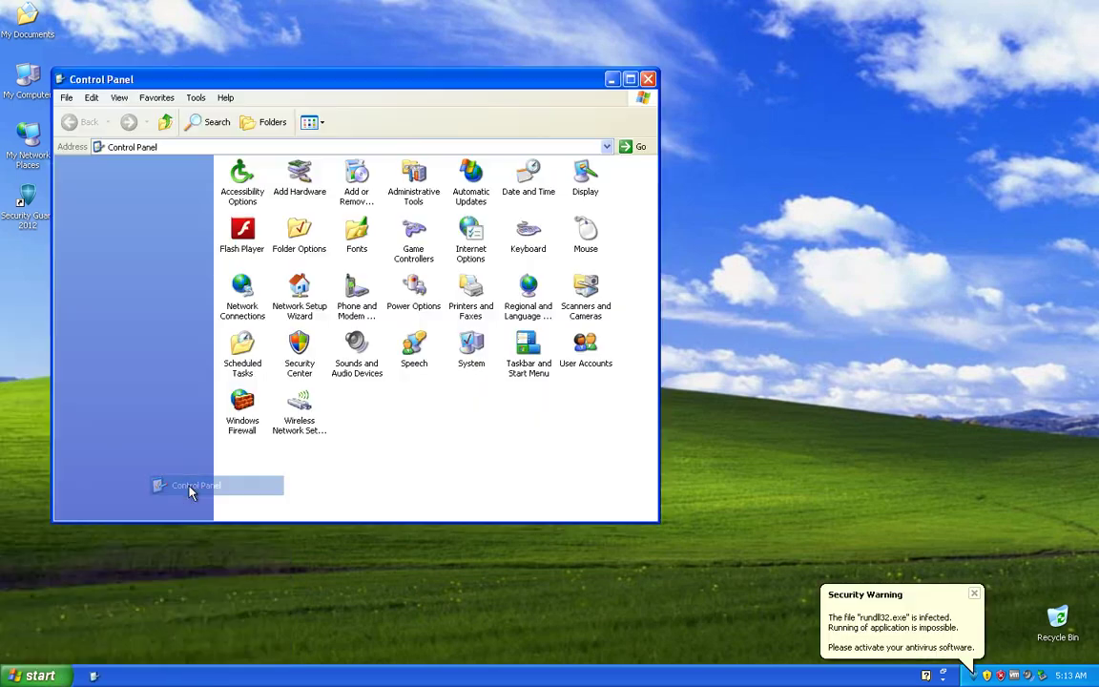
click(298, 352)
double_click(298, 353)
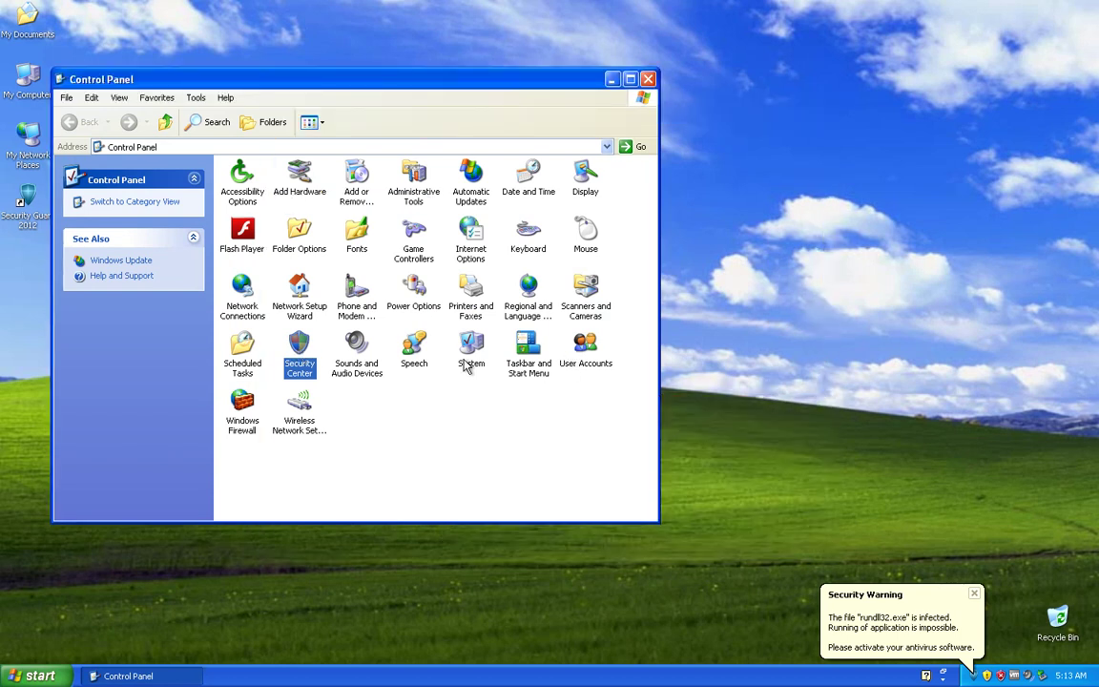
click(467, 364)
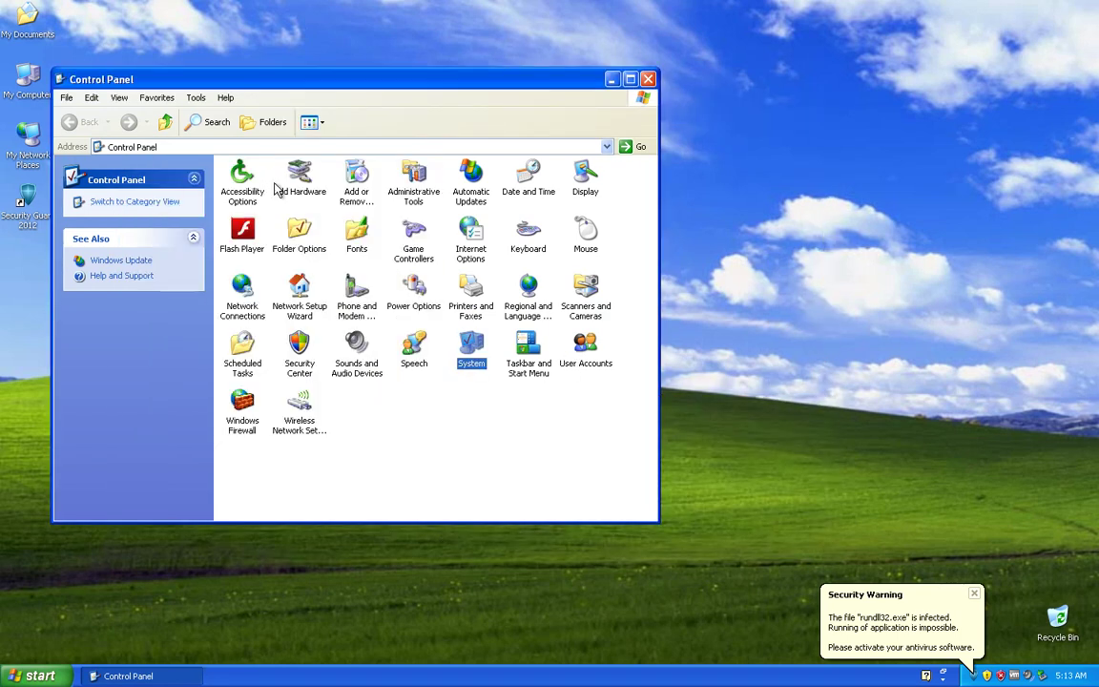
click(353, 183)
double_click(586, 179)
click(312, 35)
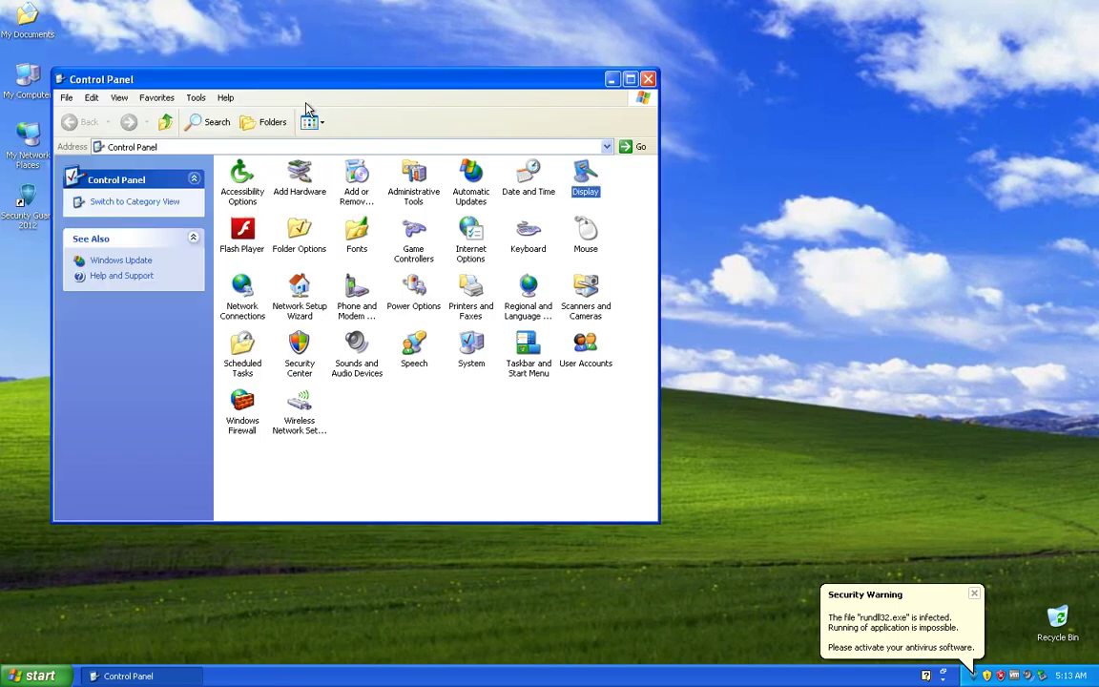
double_click(238, 297)
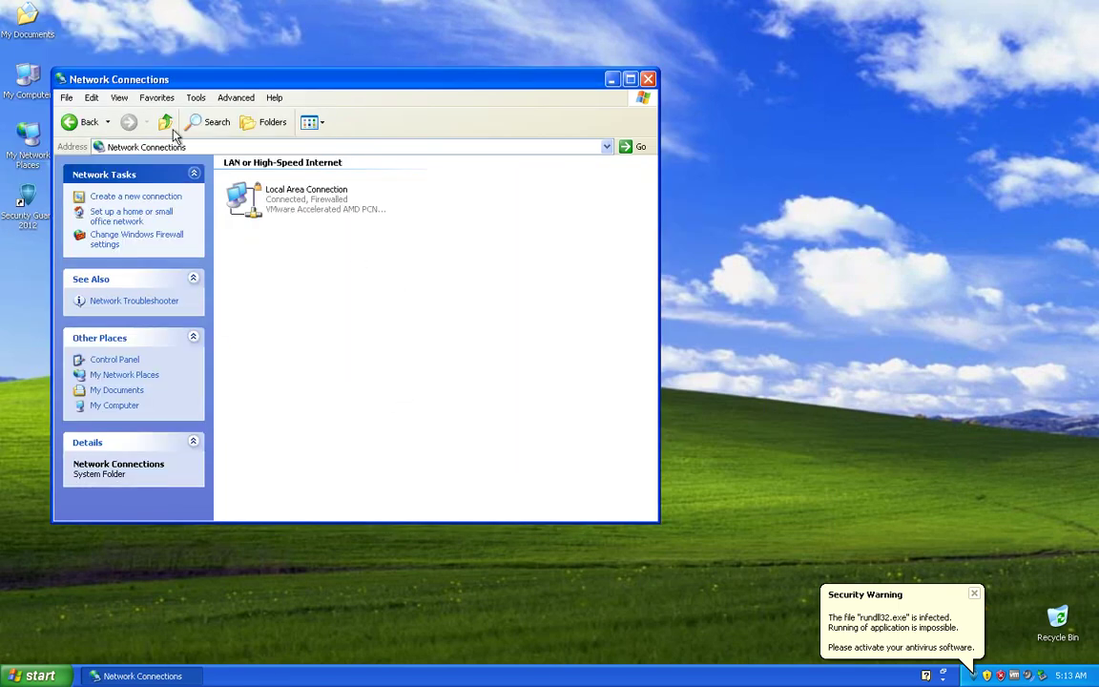
click(168, 124)
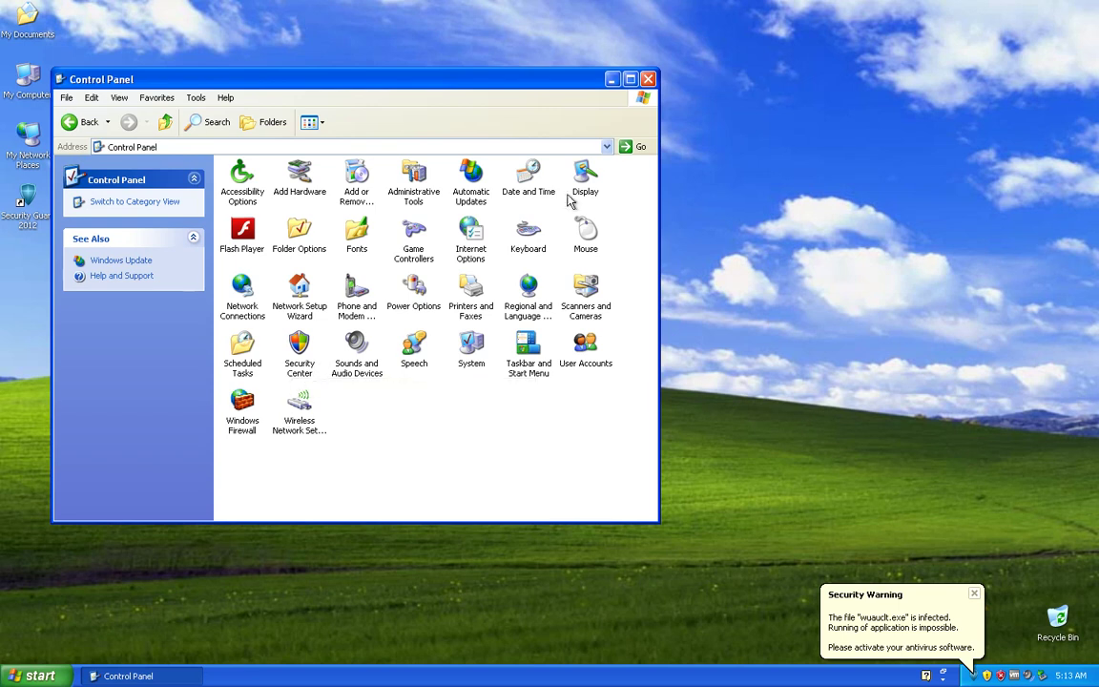
click(648, 80)
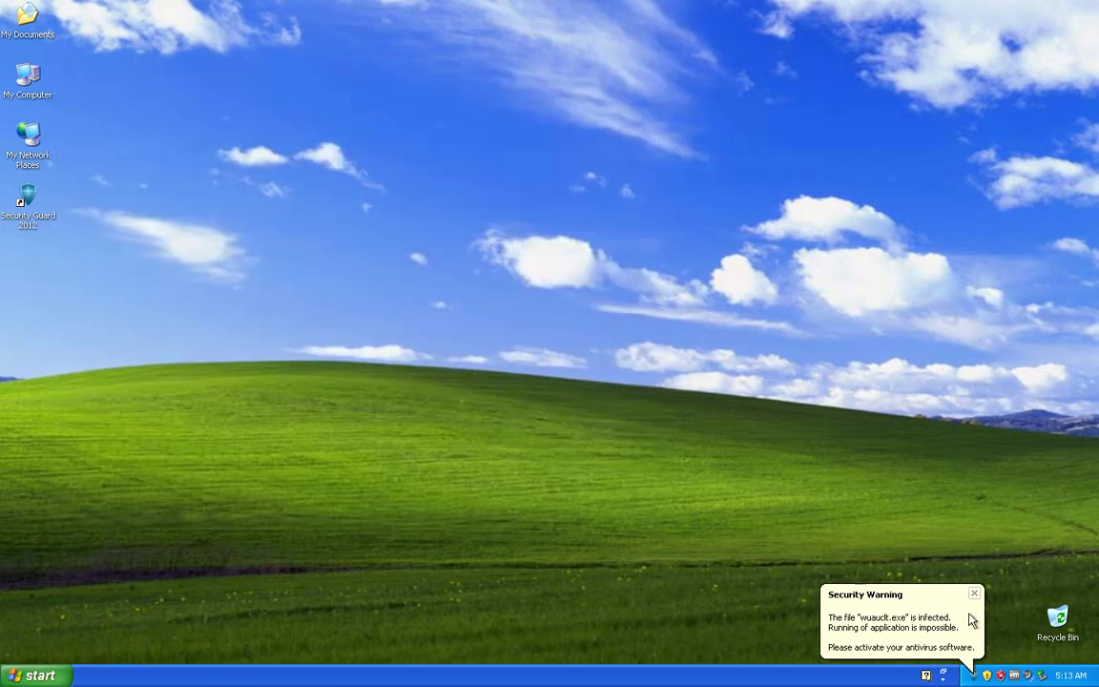
Step: Open Taskbar and Start Menu Properties, centre it, and view its Start Menu tab
right_click(1069, 673)
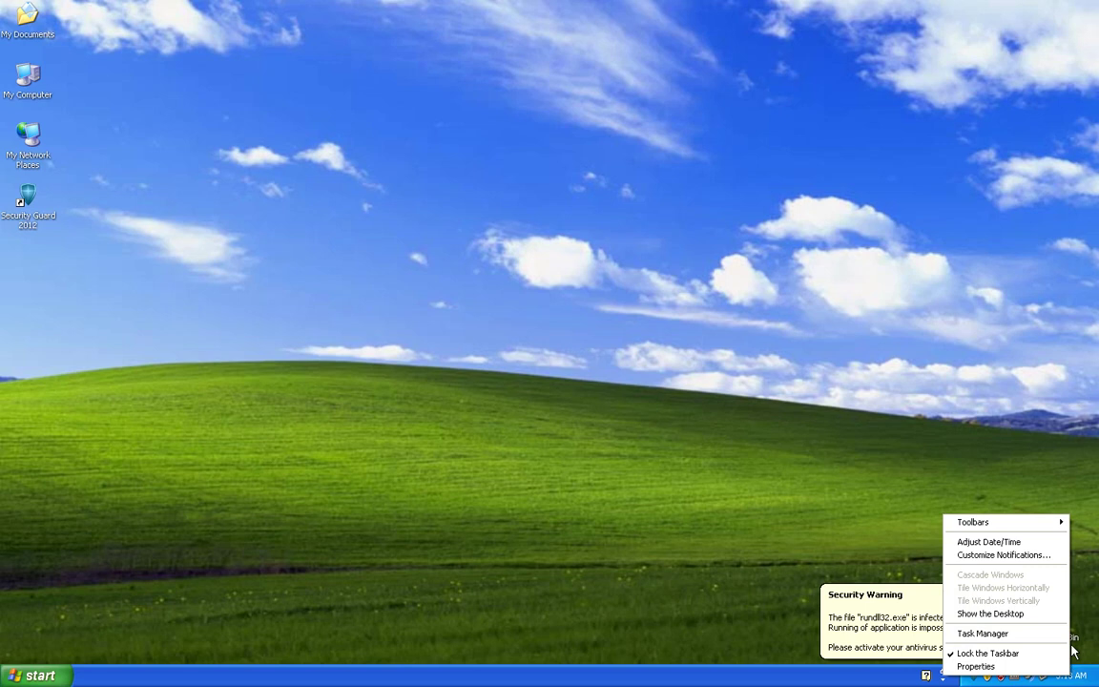
click(977, 666)
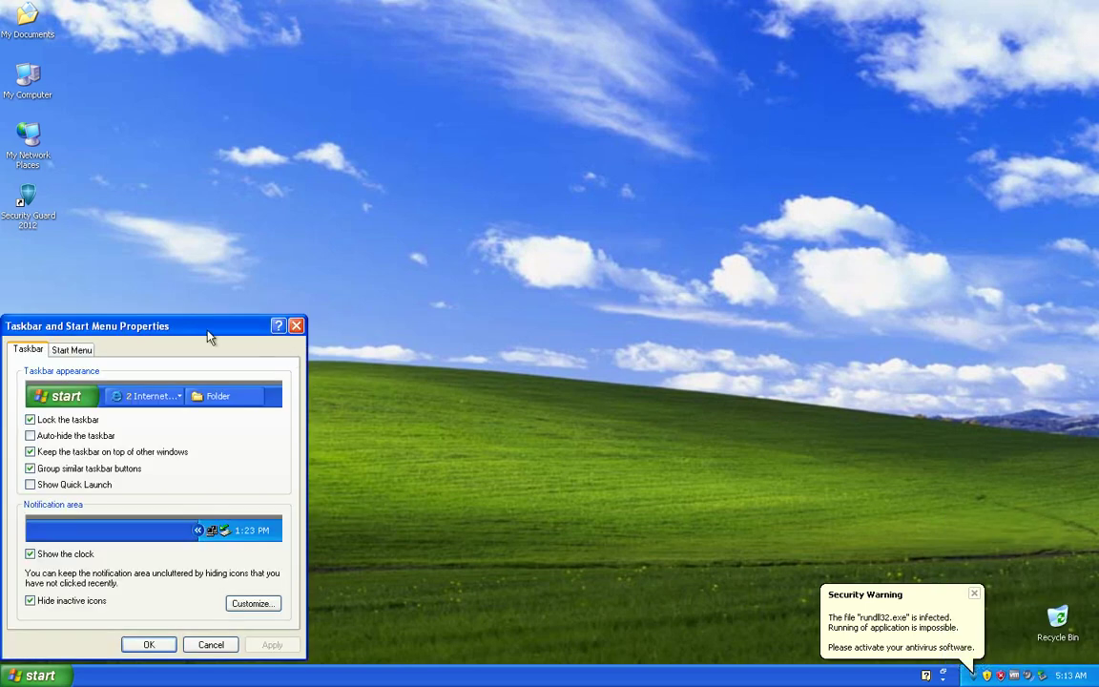
drag(210, 336, 431, 212)
click(302, 227)
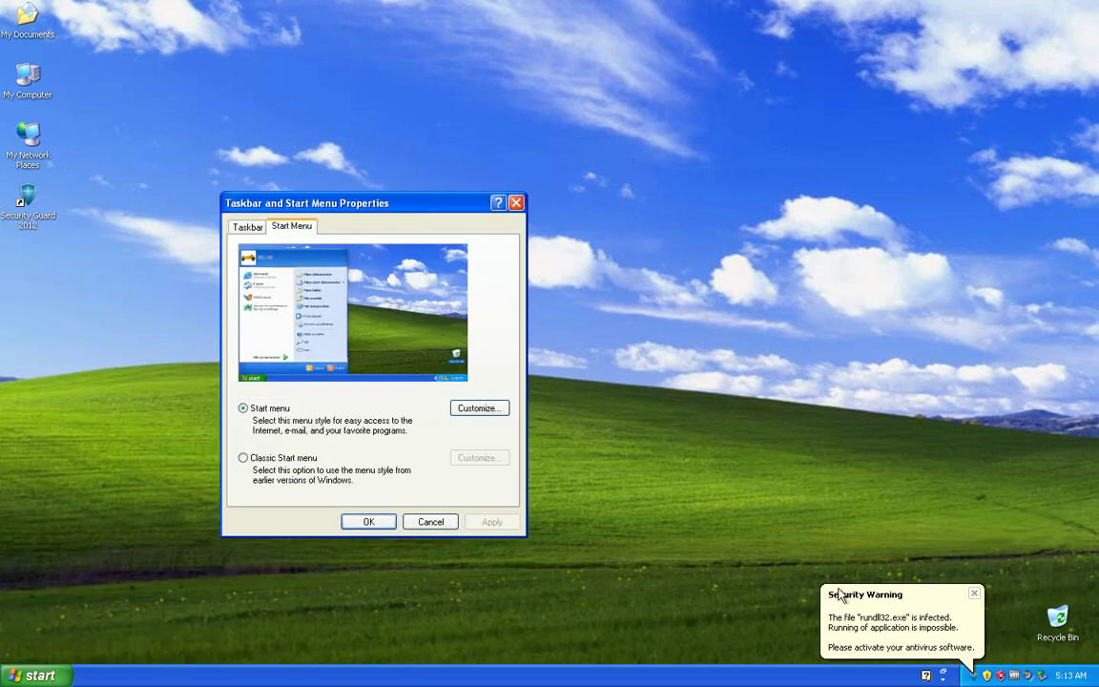
click(840, 596)
click(254, 218)
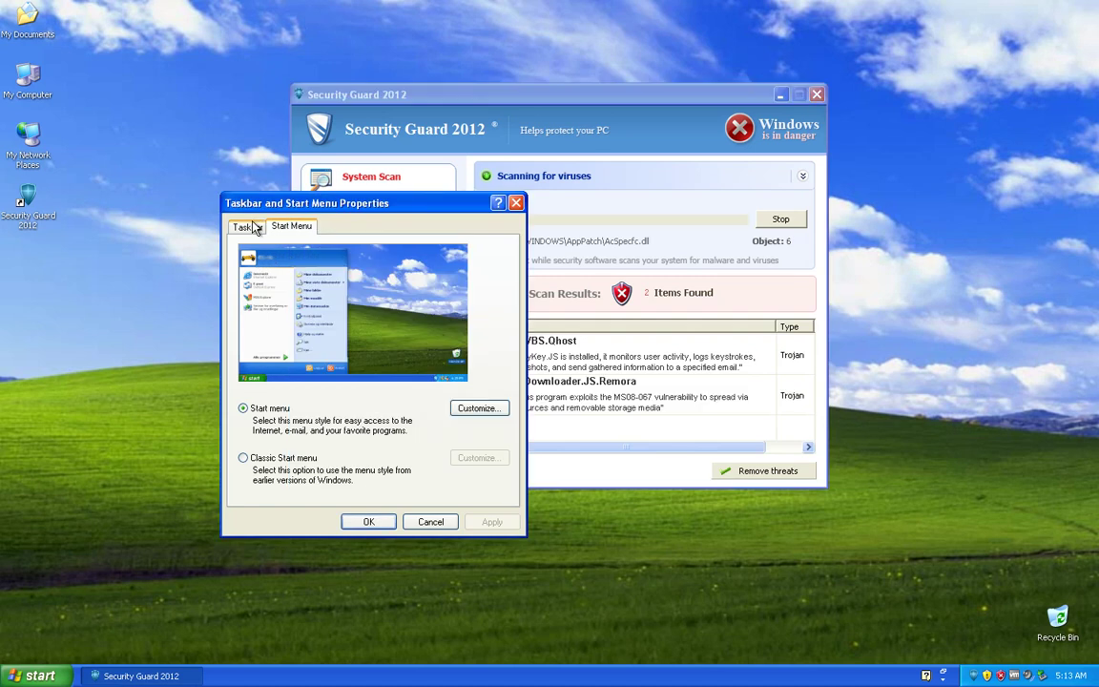
click(250, 227)
click(294, 229)
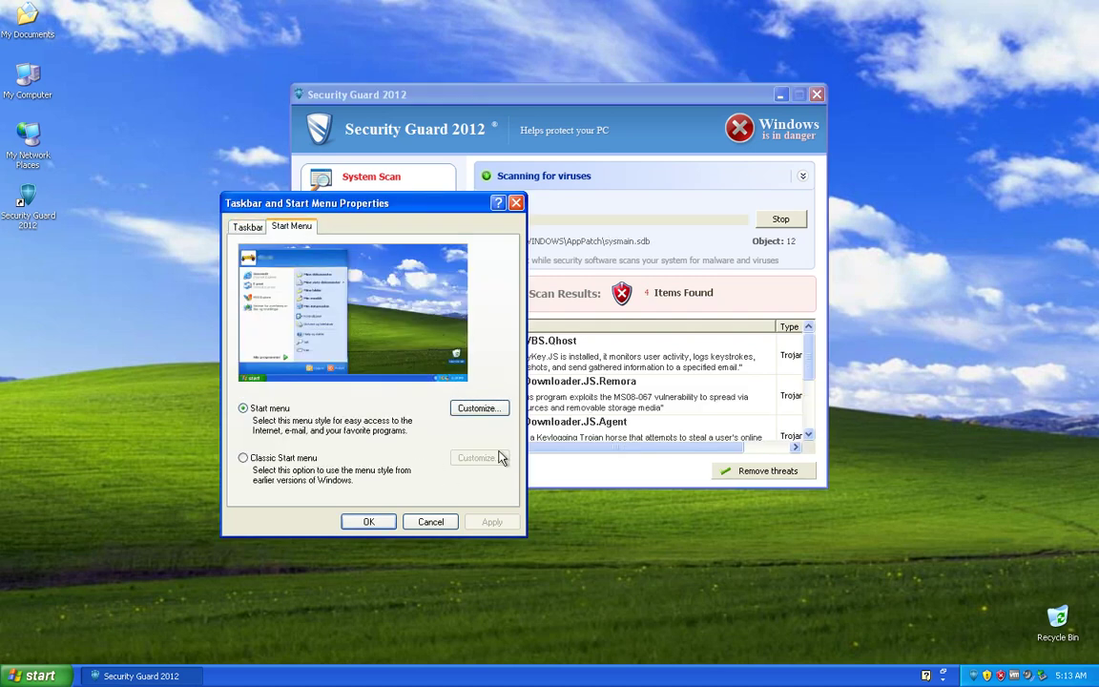
Step: Set the Start menu to use small icons, apply it, and close the dialog
click(474, 409)
click(460, 328)
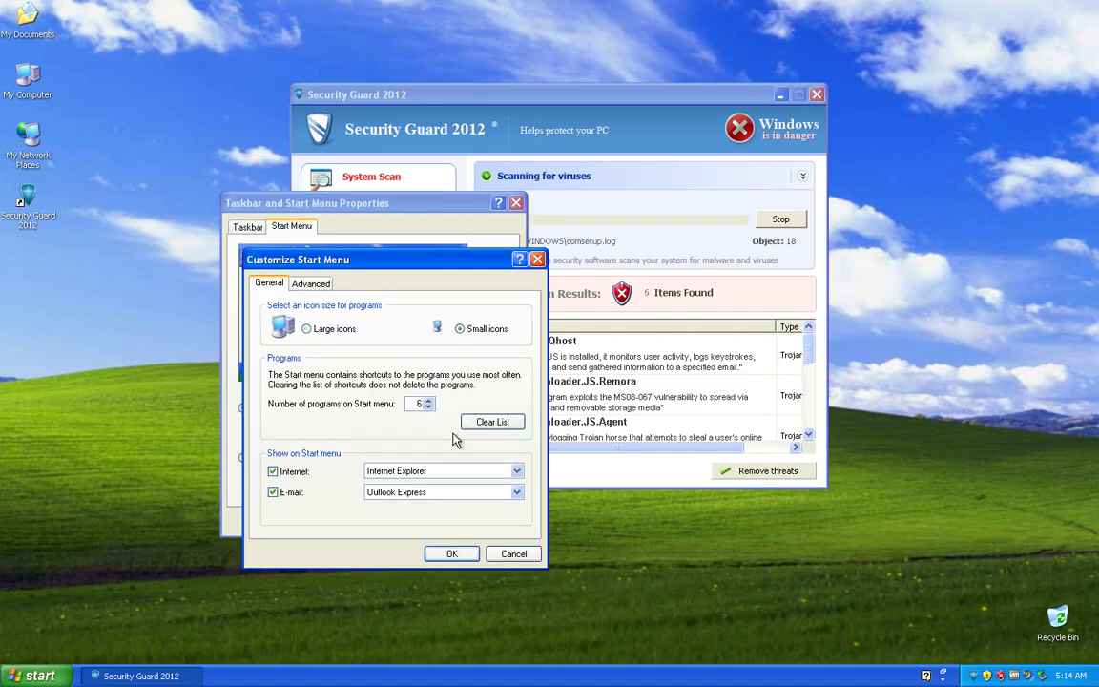
click(453, 556)
click(492, 521)
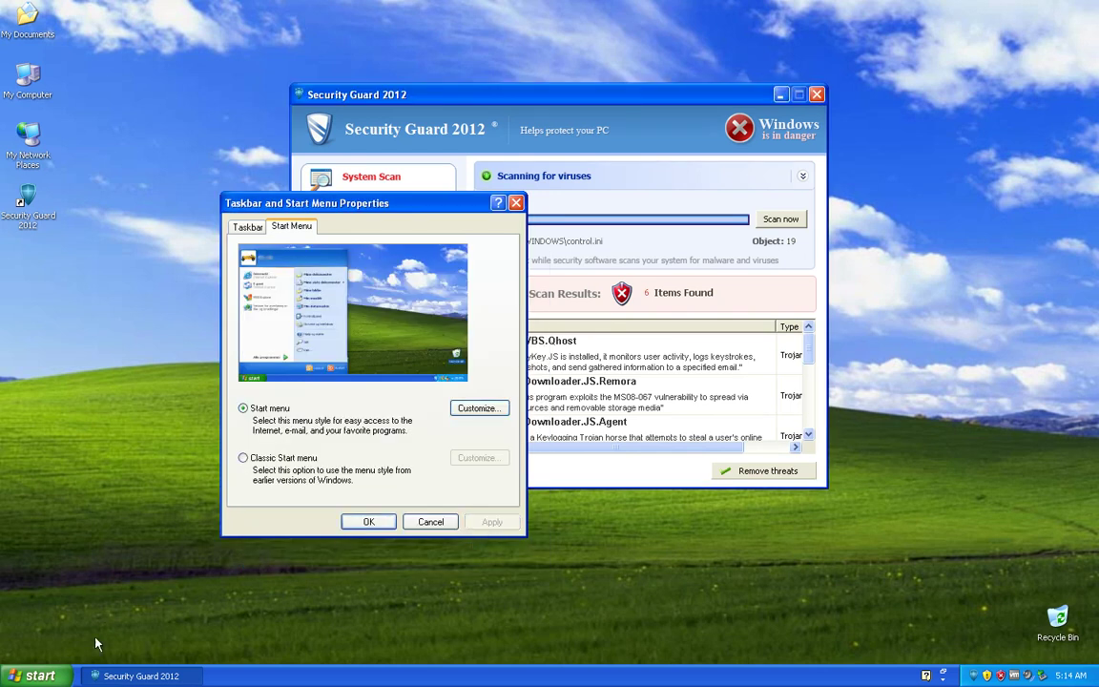
click(73, 677)
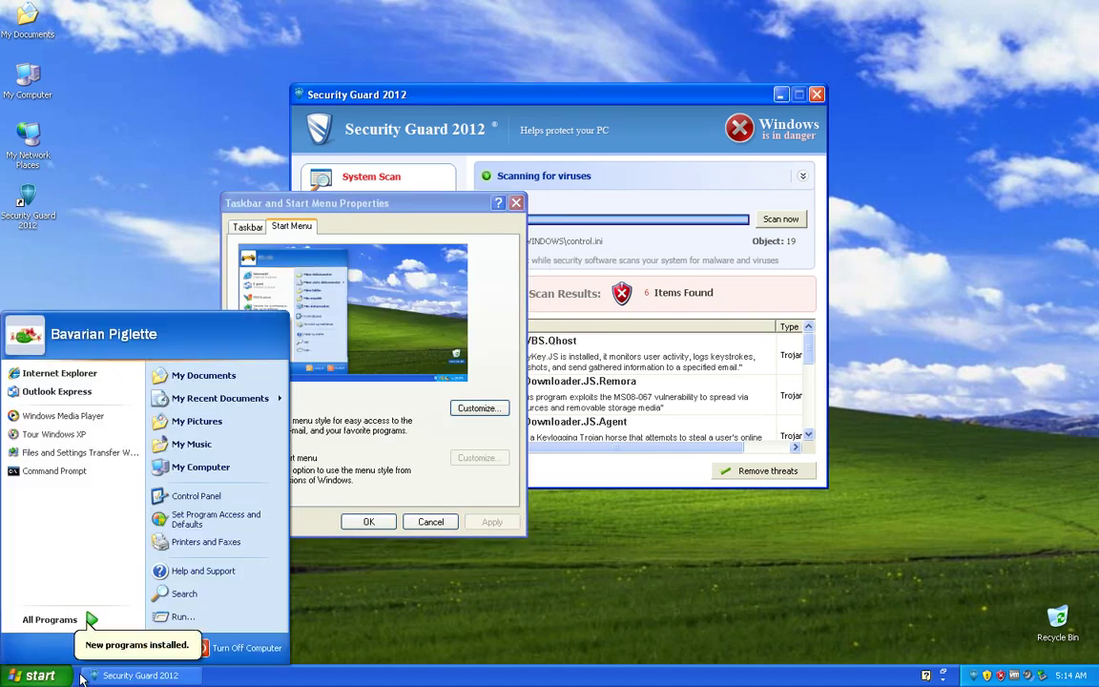
click(380, 522)
click(390, 523)
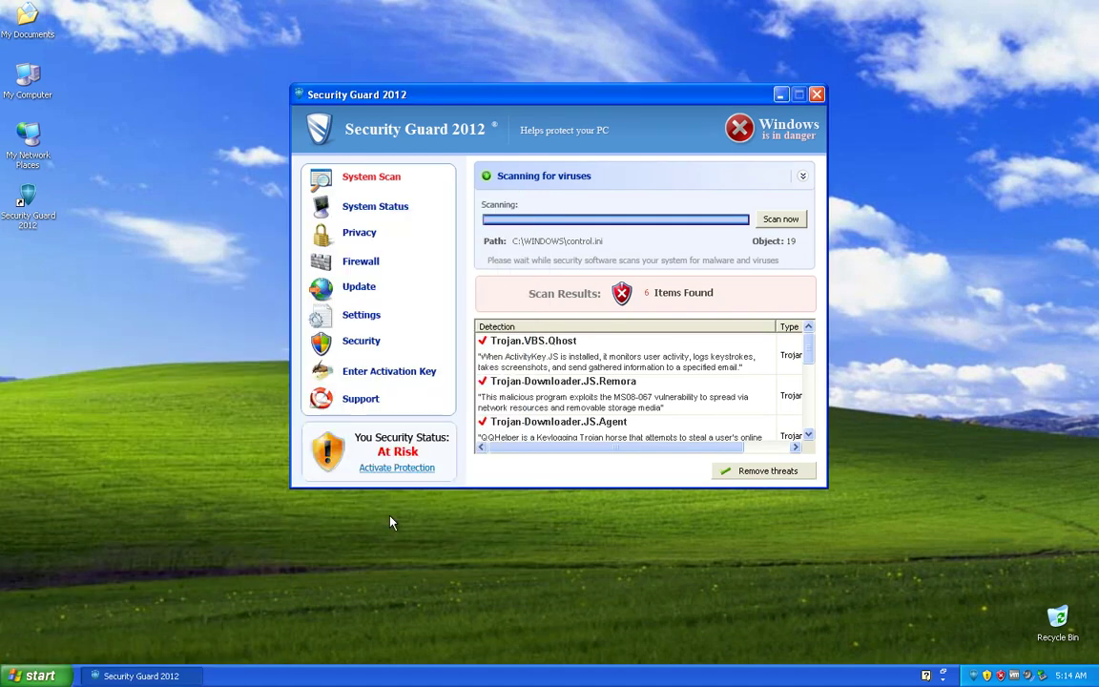
Step: Reopen and close the taskbar properties, then attempt Display Properties from the desktop
right_click(331, 675)
click(355, 664)
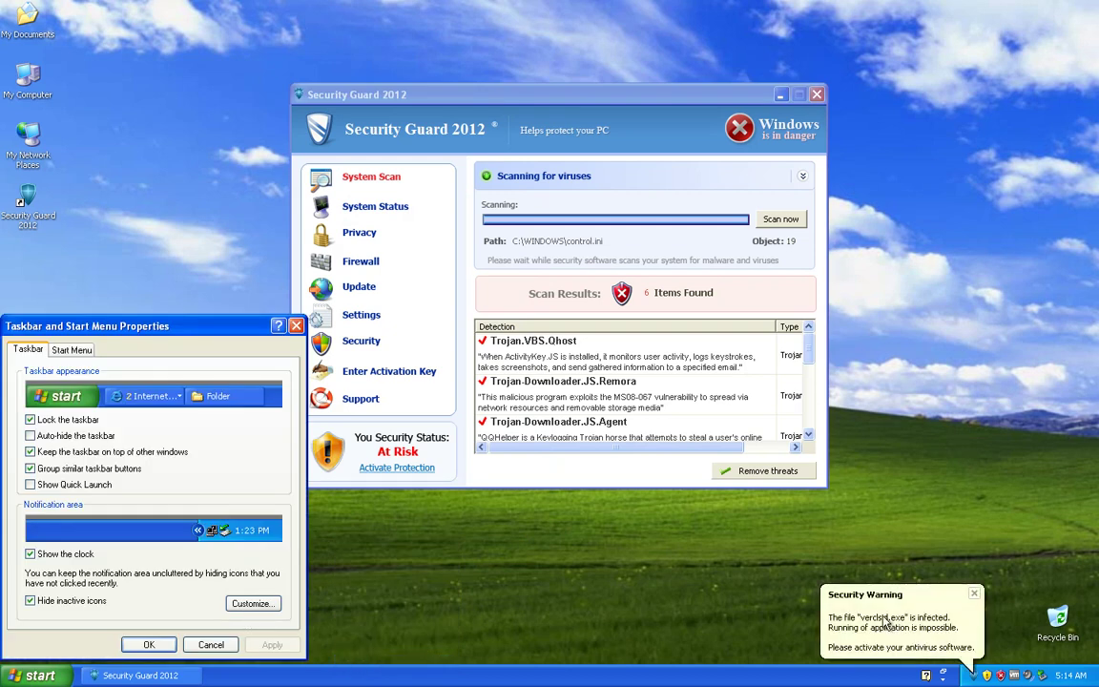
click(887, 622)
click(295, 327)
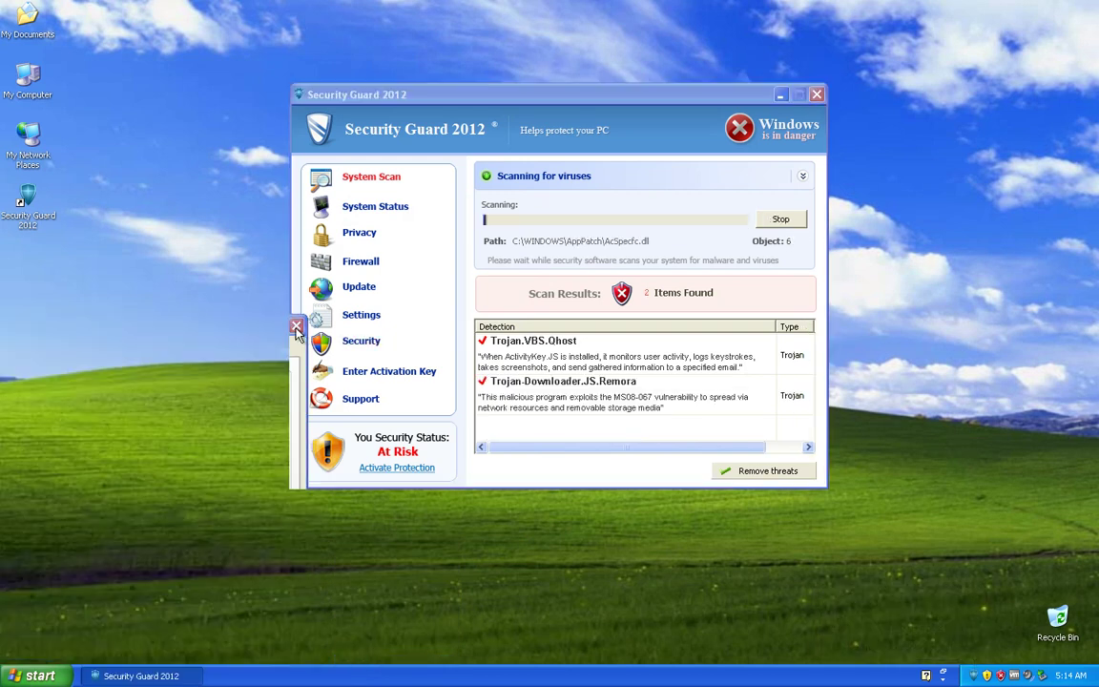
right_click(217, 277)
click(228, 385)
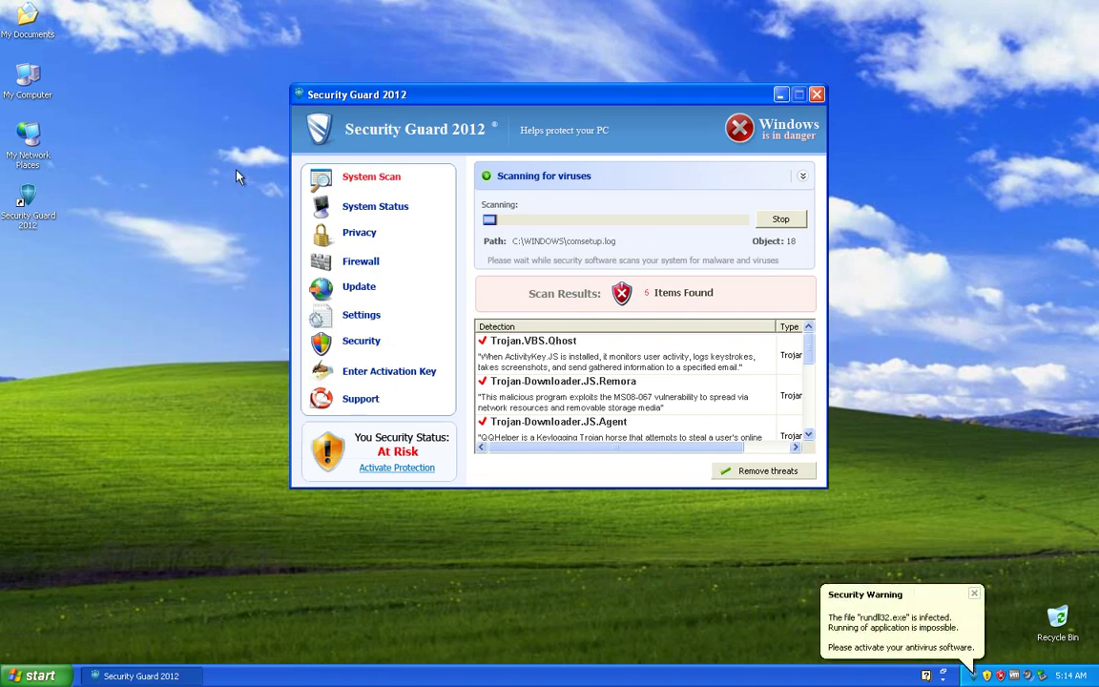
click(830, 590)
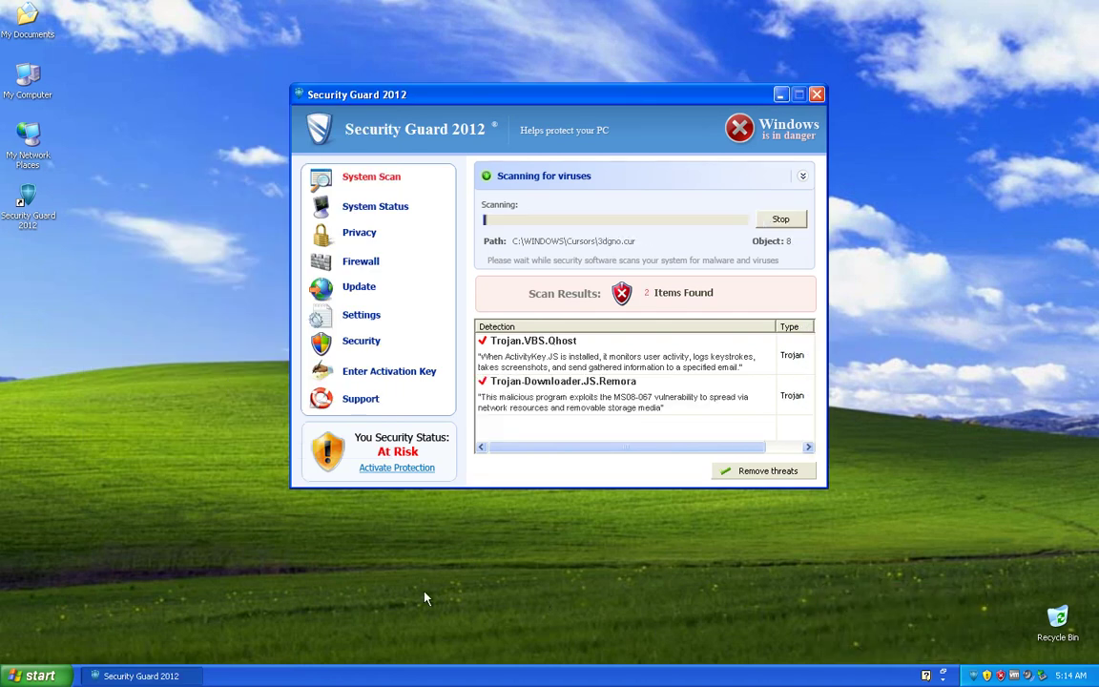
Step: Return to Security Guard 2012 and show its System Status with running processes
click(38, 676)
click(379, 197)
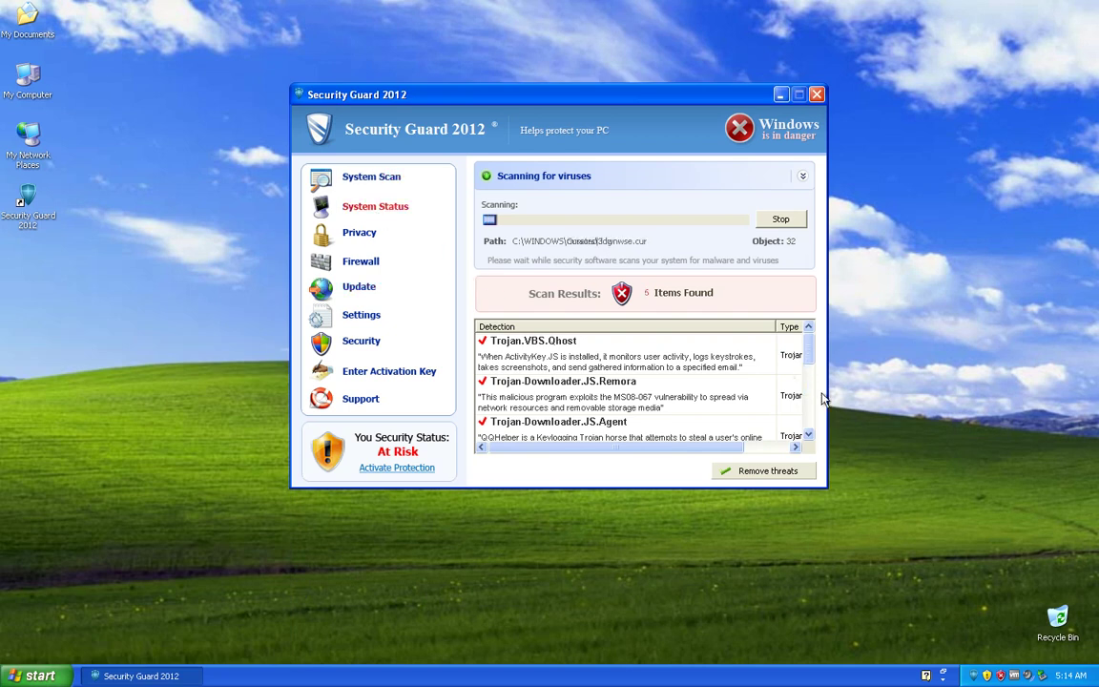
drag(807, 356, 807, 432)
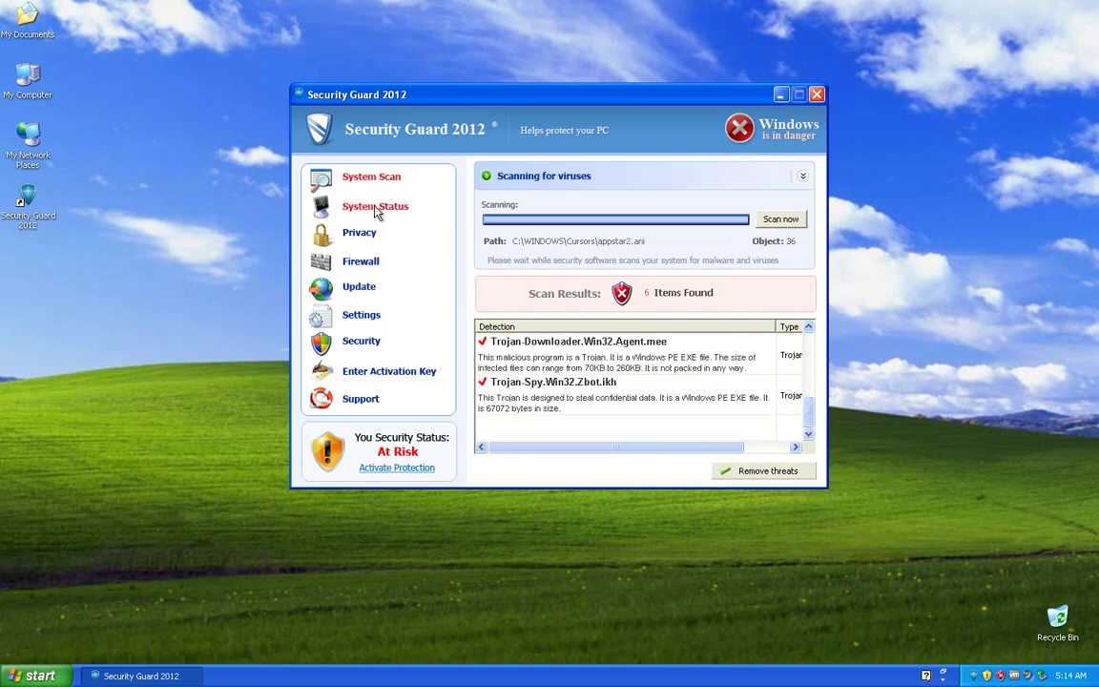
click(377, 208)
Step: Try twice to end the YycA1ivD2n4m5W7.exe process
click(535, 389)
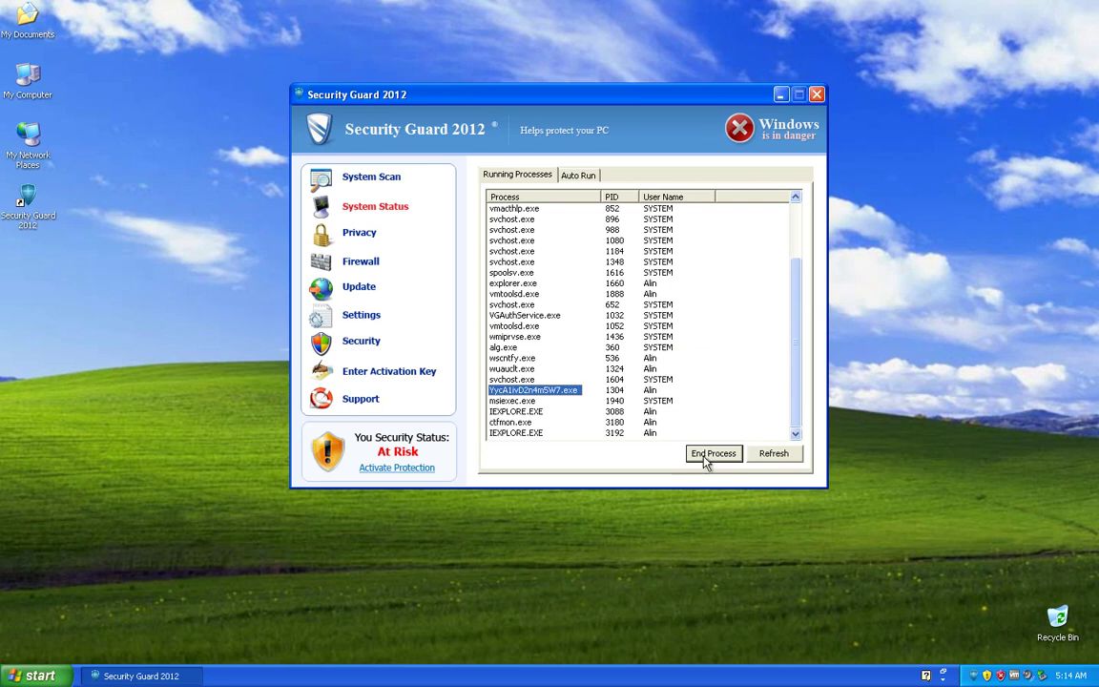
click(711, 454)
click(532, 391)
click(706, 455)
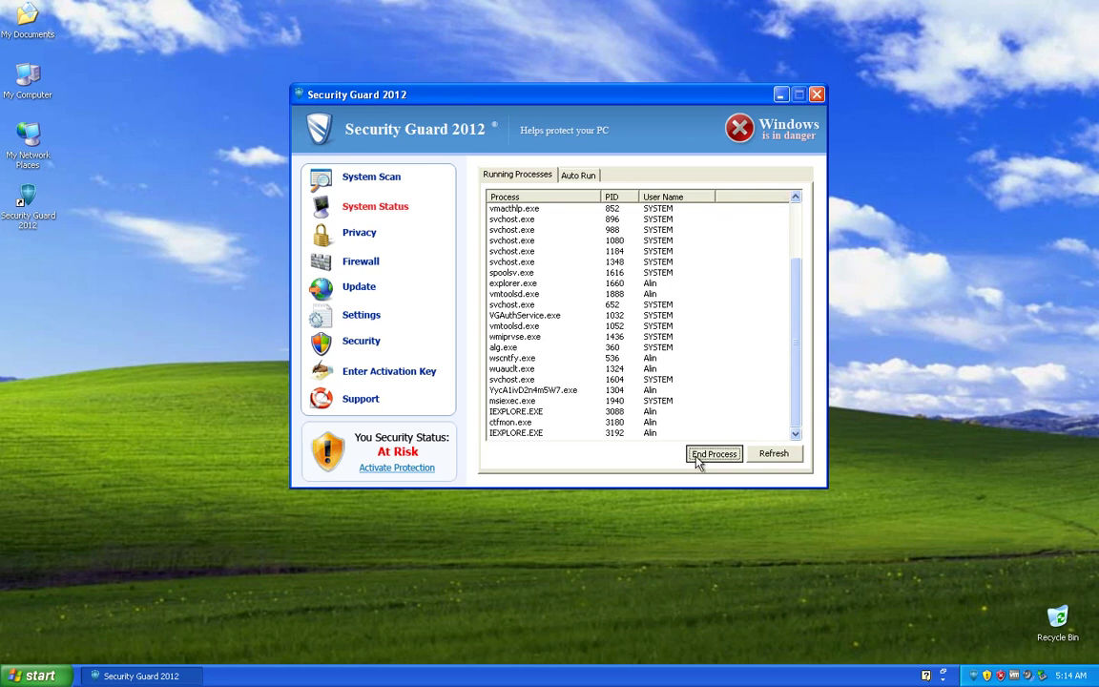
Step: Start a definitions update, then close the activation window and continue unprotected
click(329, 288)
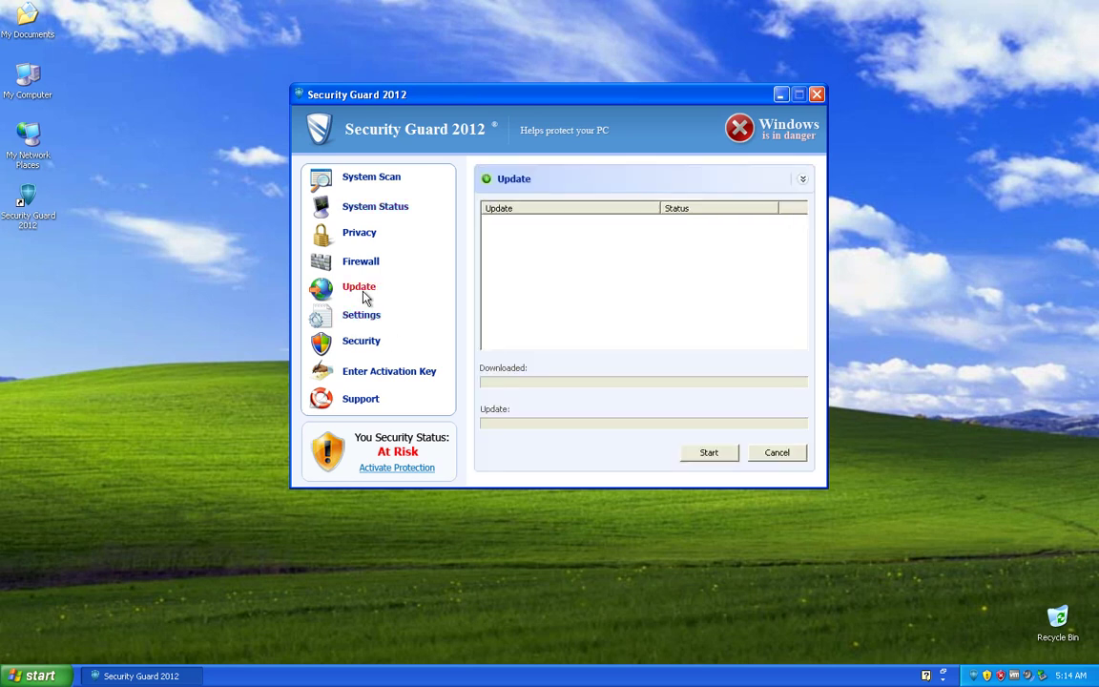
click(711, 453)
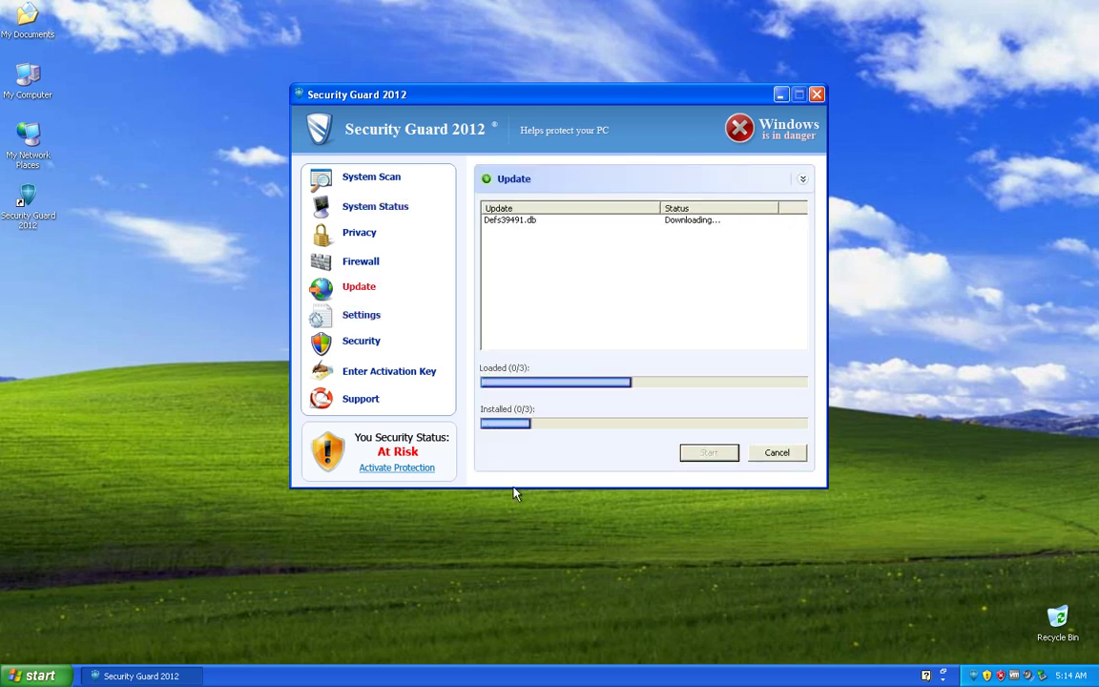
click(399, 468)
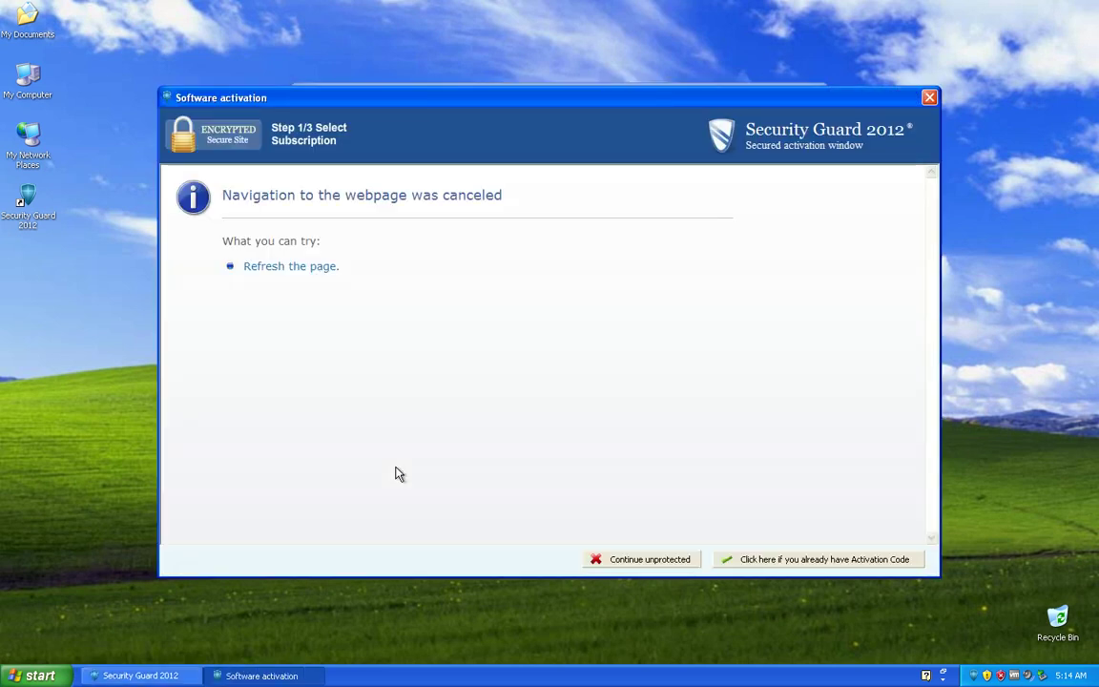
click(644, 558)
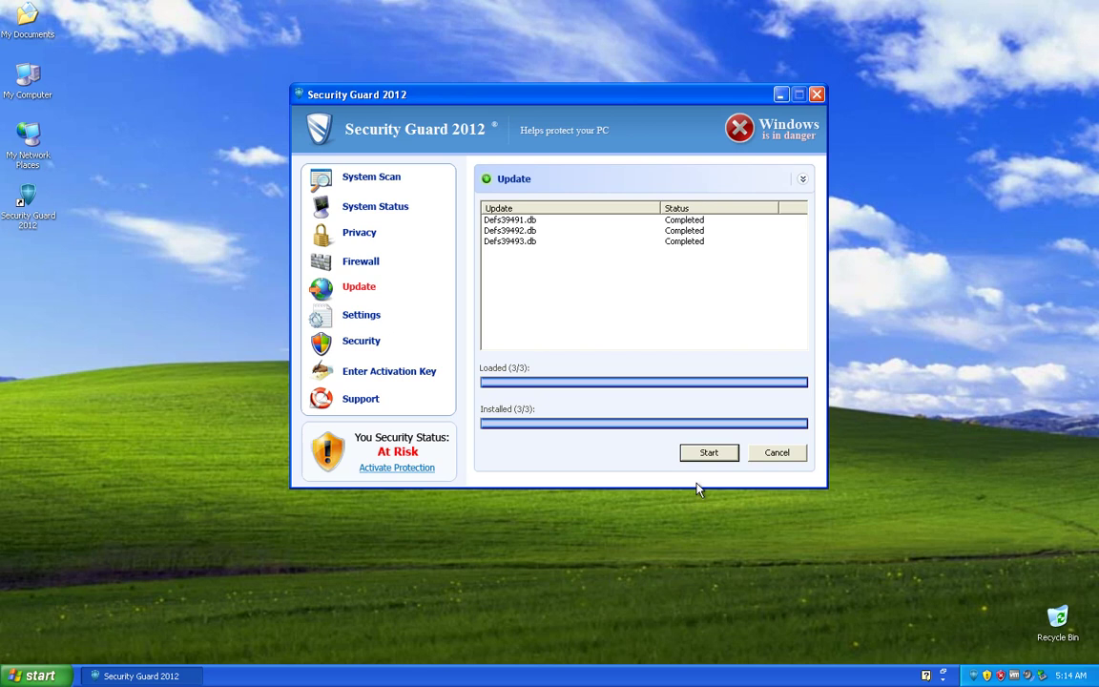
Step: Cancel the update, then dismiss the fake svchost.exe error once it appears
click(778, 462)
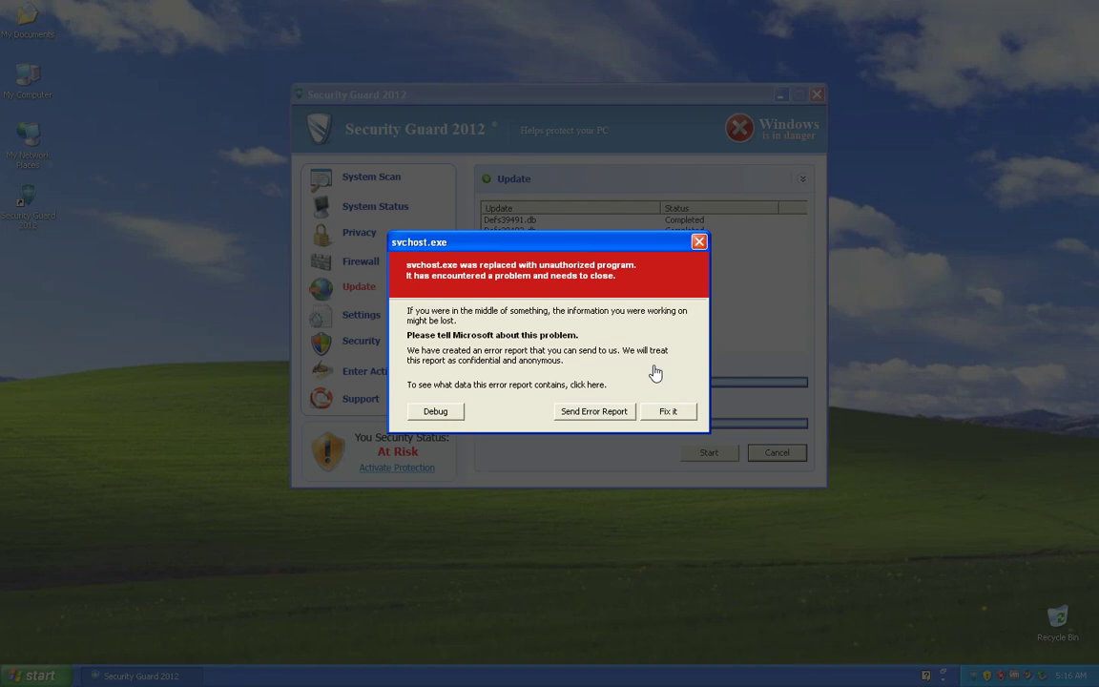
click(438, 413)
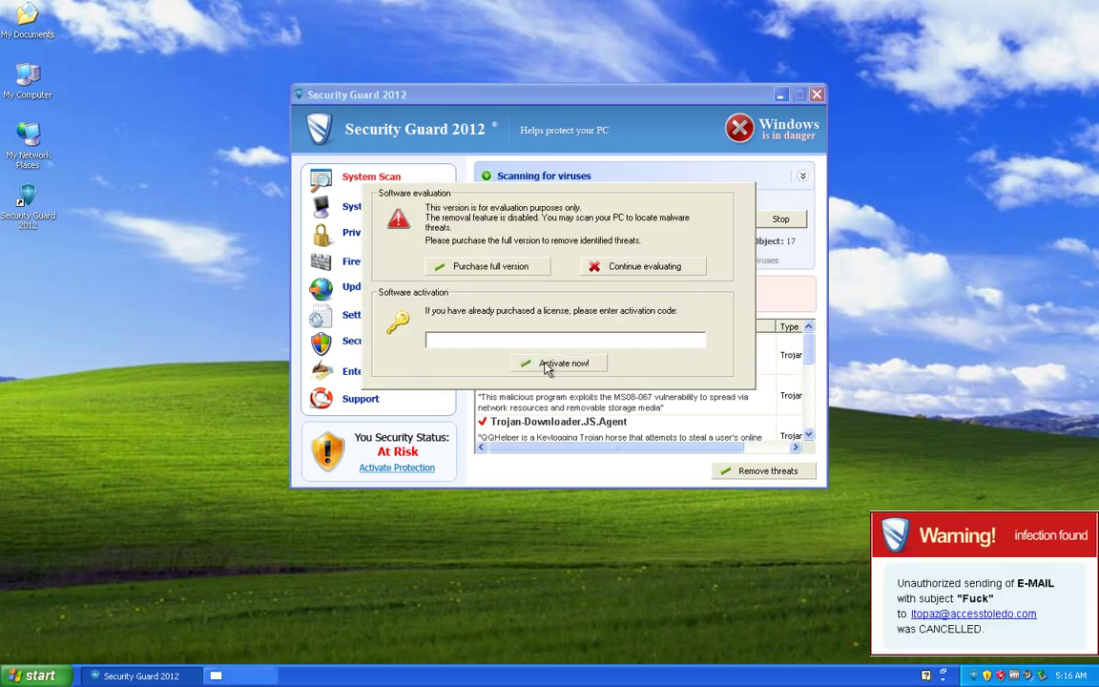
Step: Try activating, dismiss the invalid serial number error, and continue evaluating unprotected
click(549, 366)
click(536, 313)
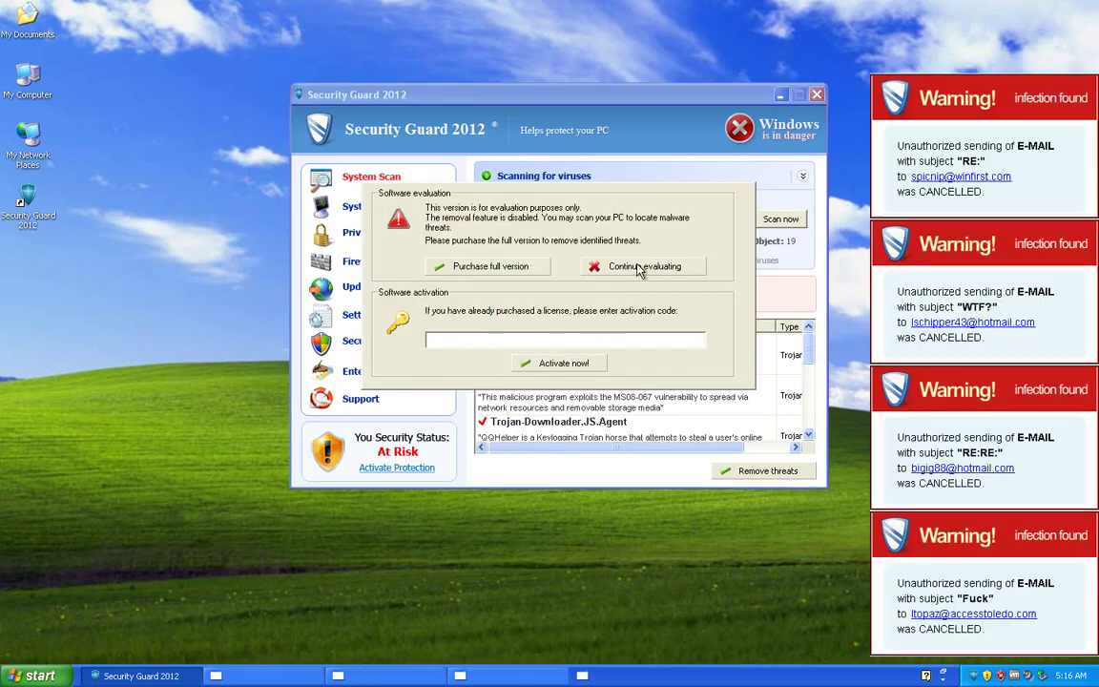
click(582, 267)
click(534, 296)
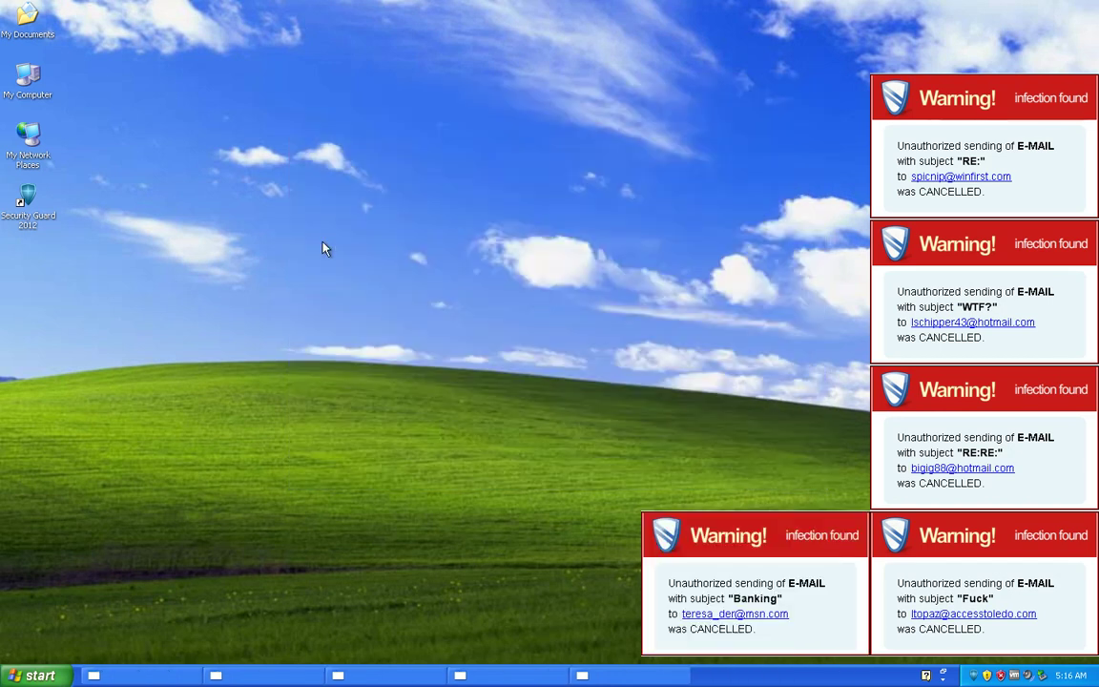
Step: Reopen Security Guard 2012 from the spyware warning balloon
click(38, 675)
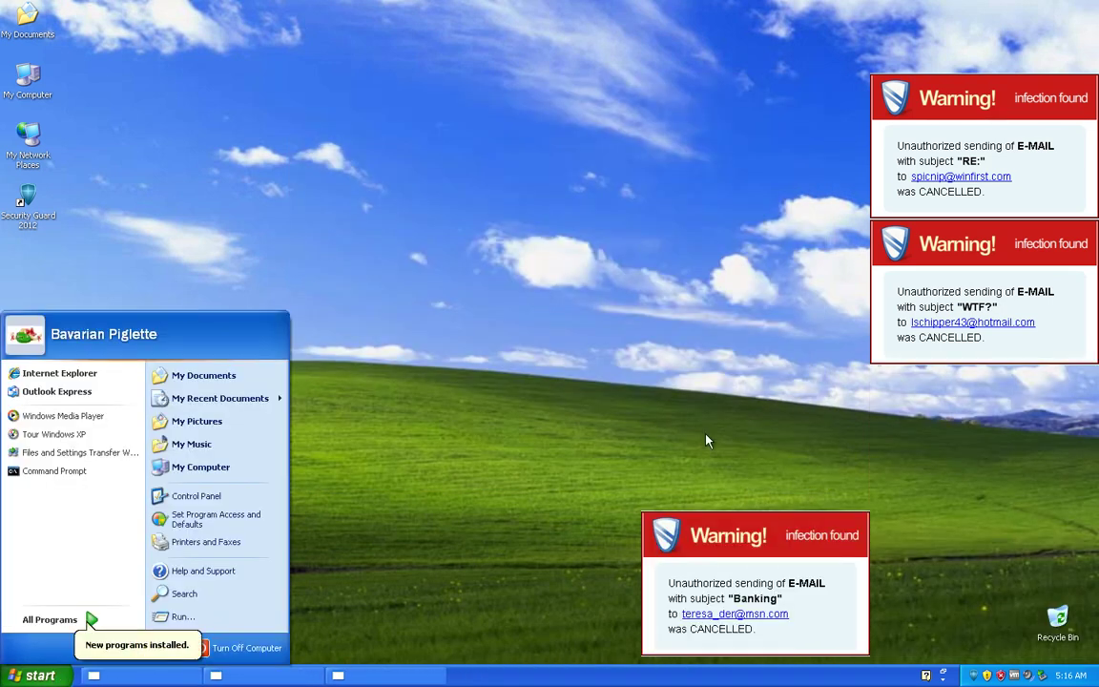
click(758, 391)
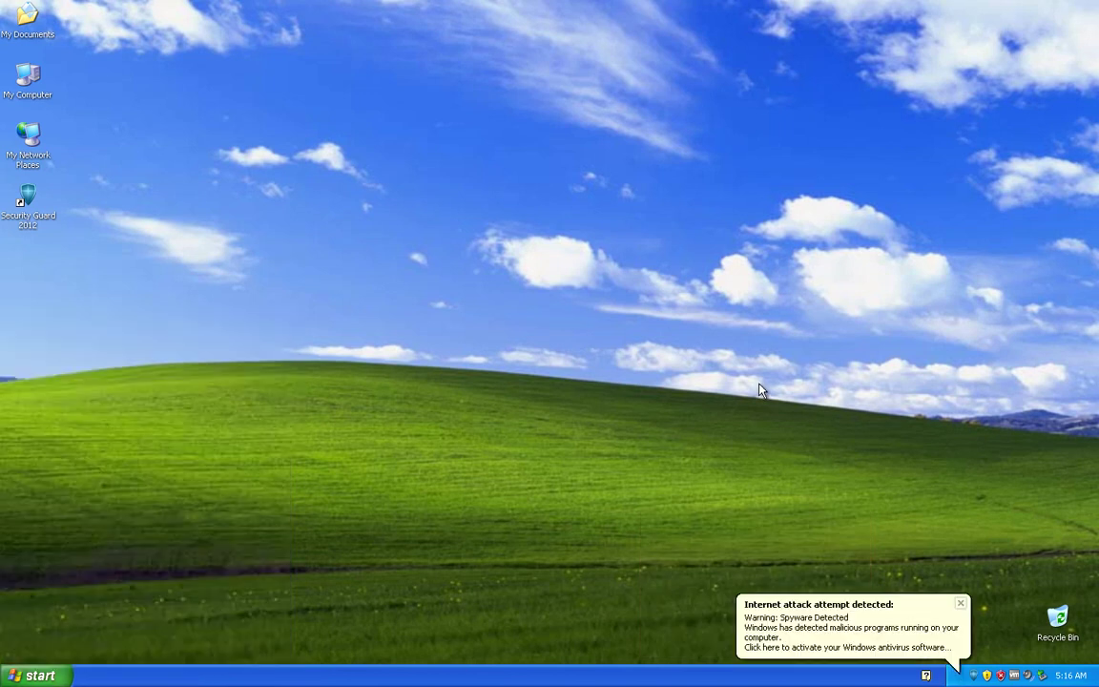
click(765, 646)
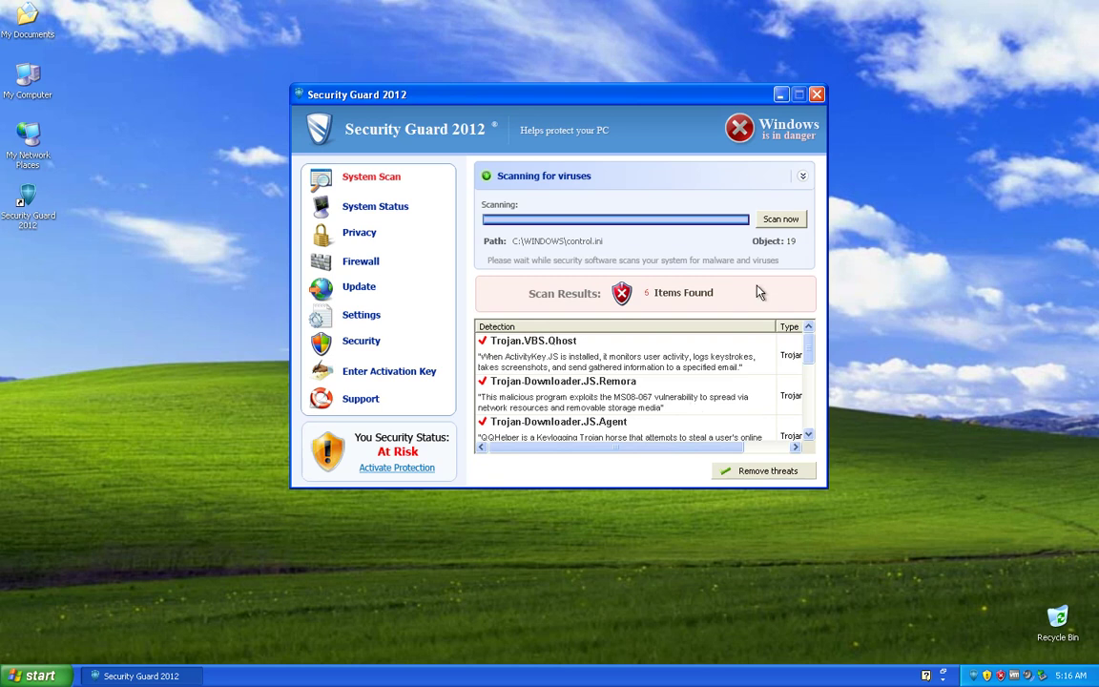
Step: Quit Security Guard unprotected, then relaunch it from Start > All Programs > Security Guard 2012
click(818, 96)
click(635, 269)
click(527, 301)
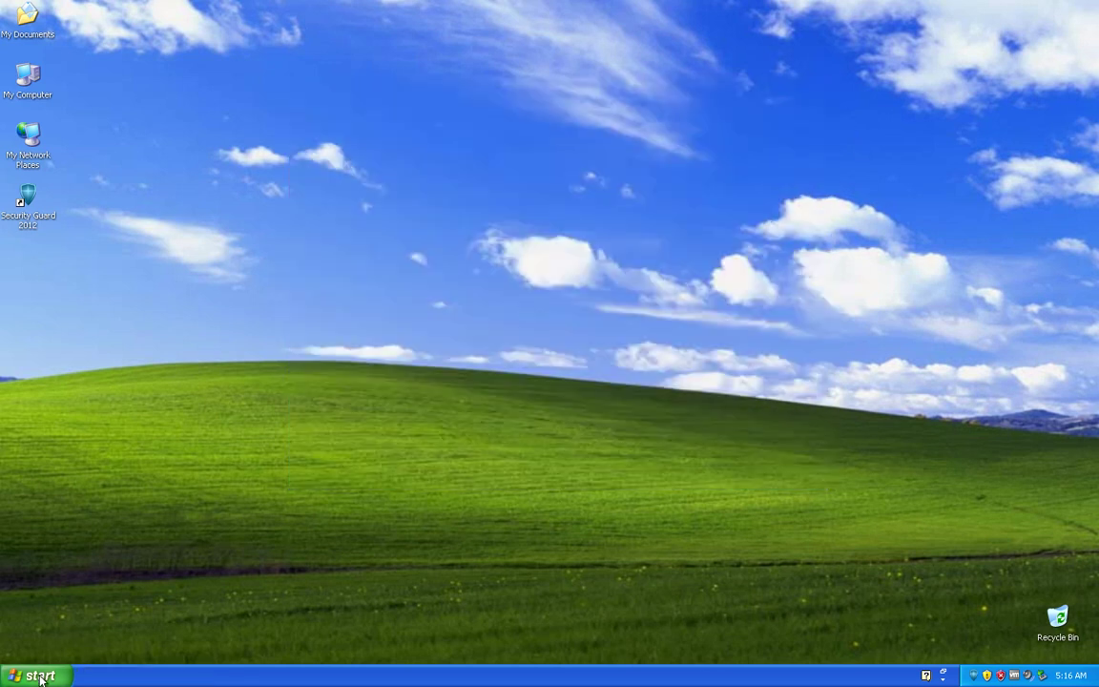
click(38, 676)
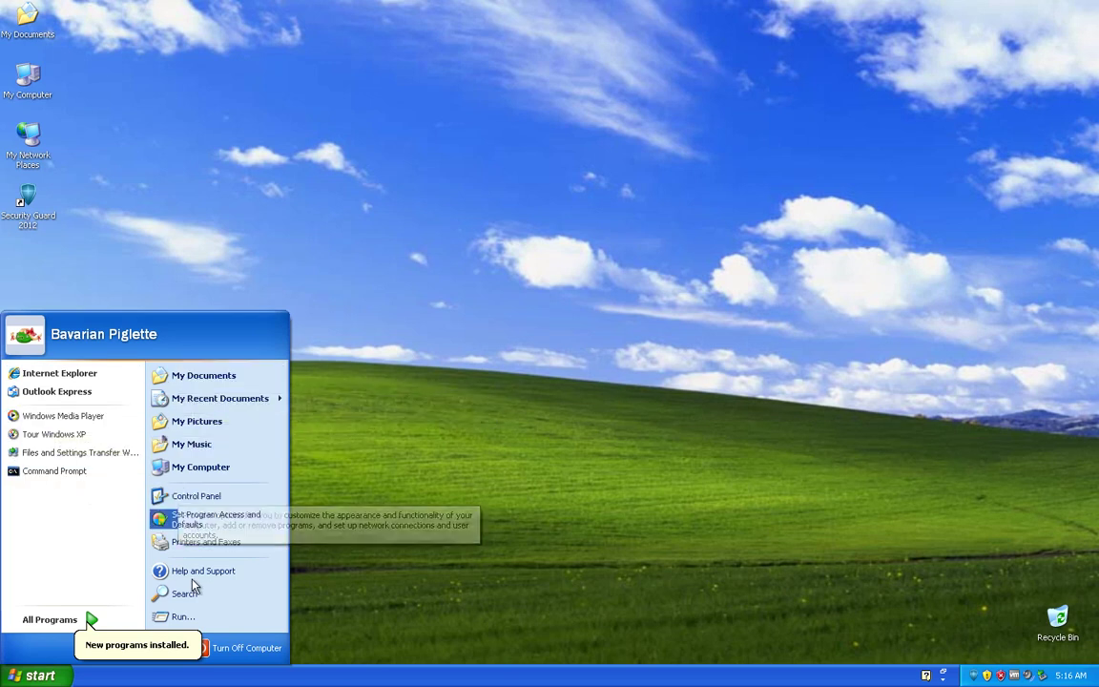
click(55, 625)
key(Down)
key(Down)
key(Down)
key(Down)
key(Down)
key(Down)
key(Down)
key(Right)
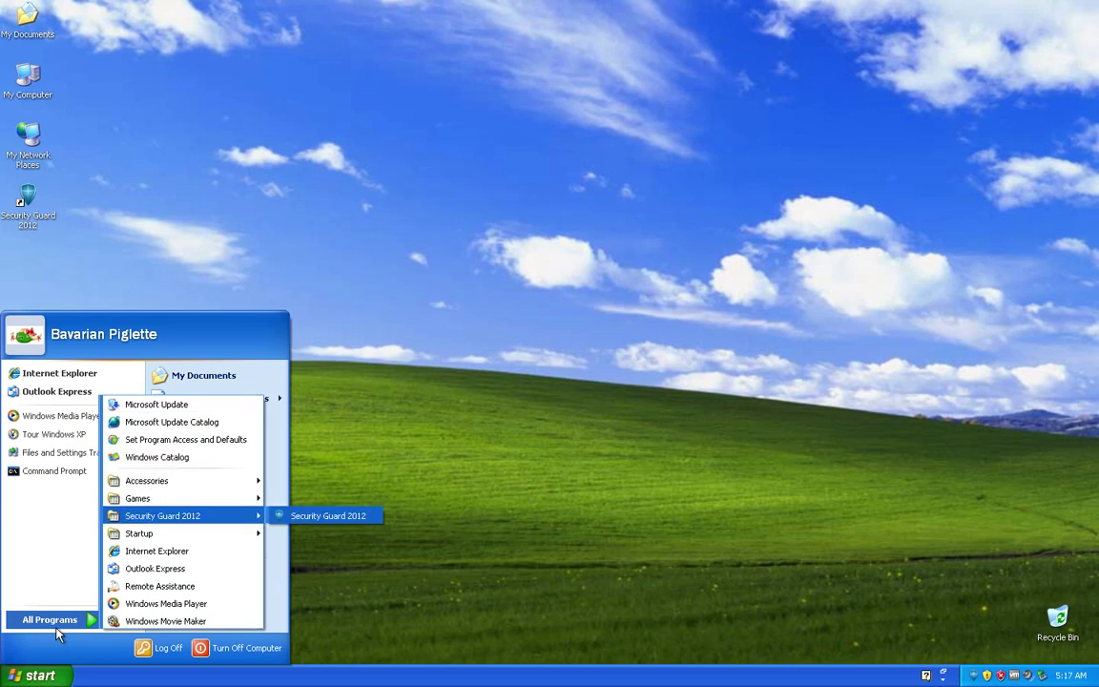
key(Return)
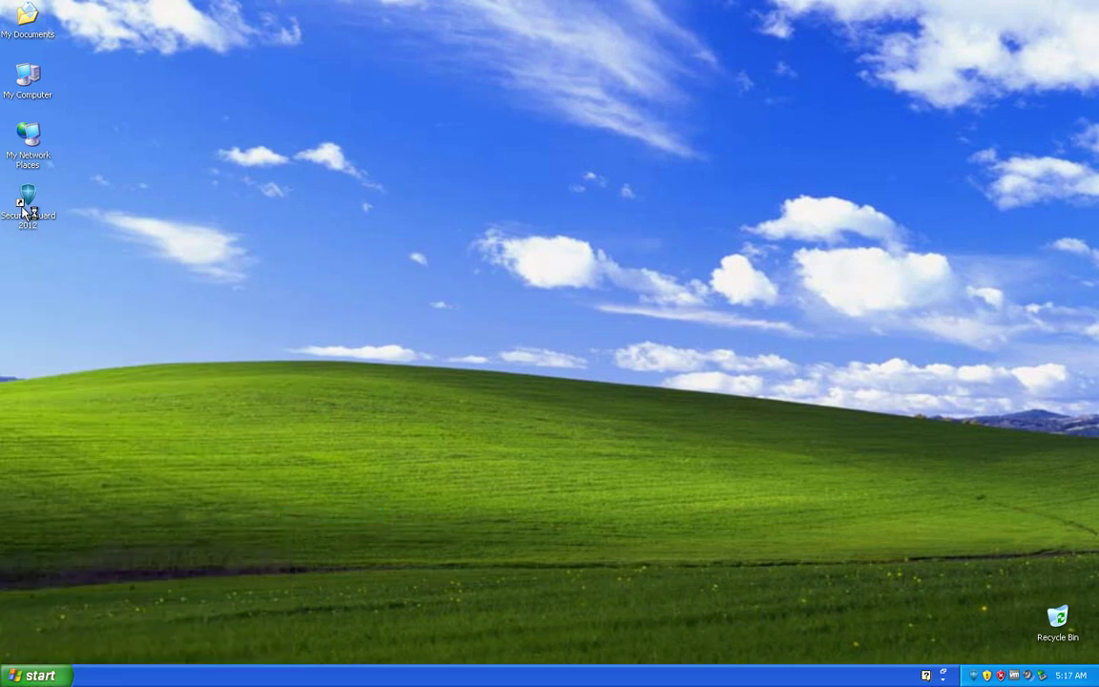
Step: Find the target of the desktop Security Guard shortcut via Properties, and close Security Guard
right_click(23, 207)
click(57, 371)
click(104, 470)
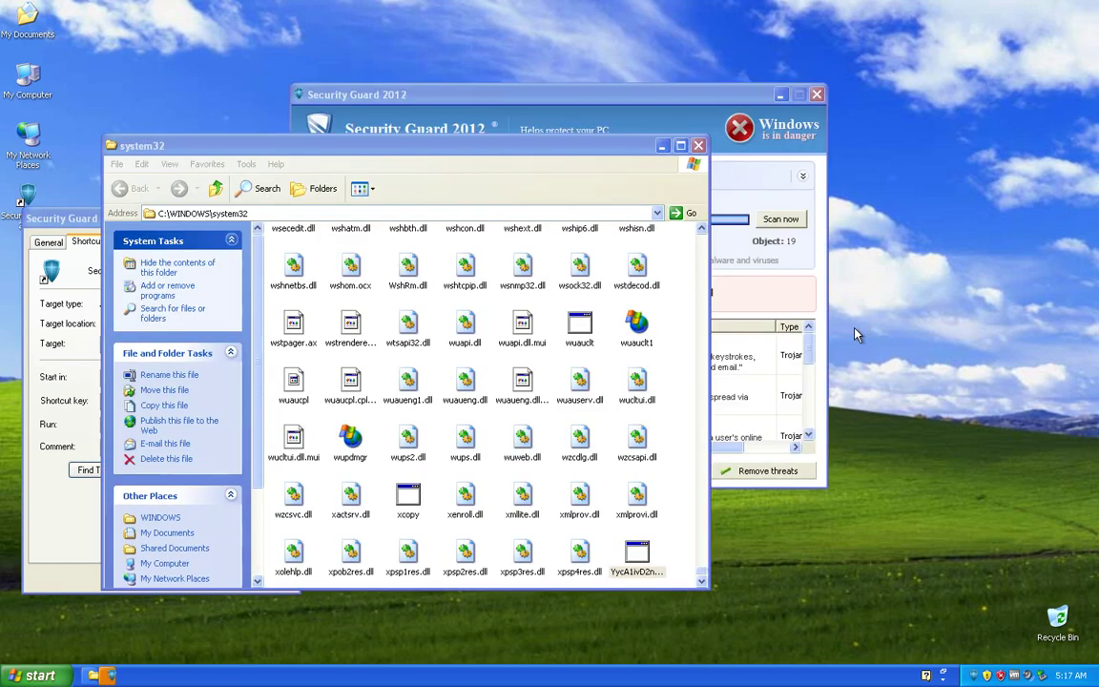
click(817, 95)
Step: Quit Security Guard unprotected and close the shortcut's Properties dialog
click(644, 196)
click(491, 360)
click(52, 350)
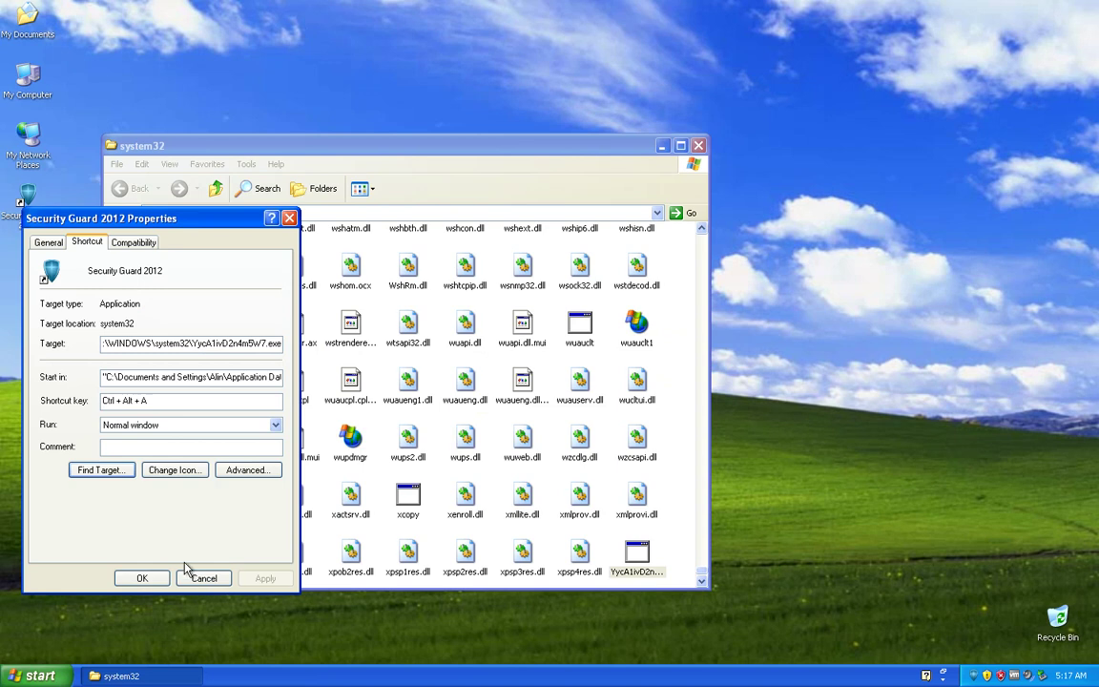
click(191, 575)
click(1031, 406)
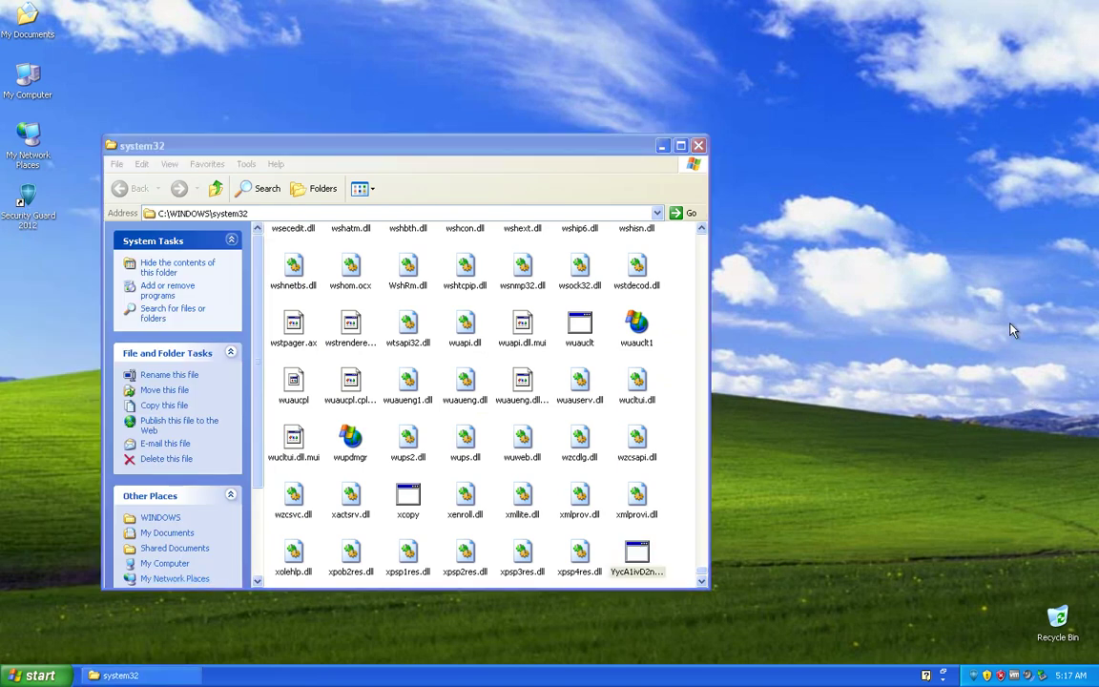
Step: Open Task Manager with Ctrl+Shift+Esc and scroll its process list
key(ctrl+shift+Escape)
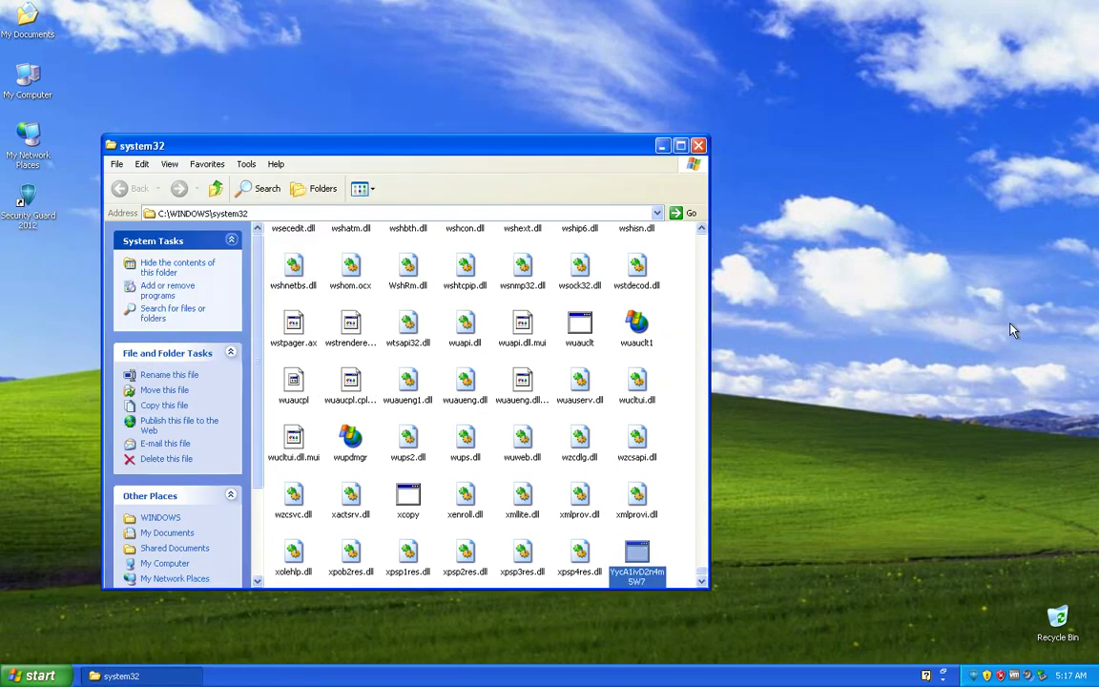
key(ctrl+shift+Escape)
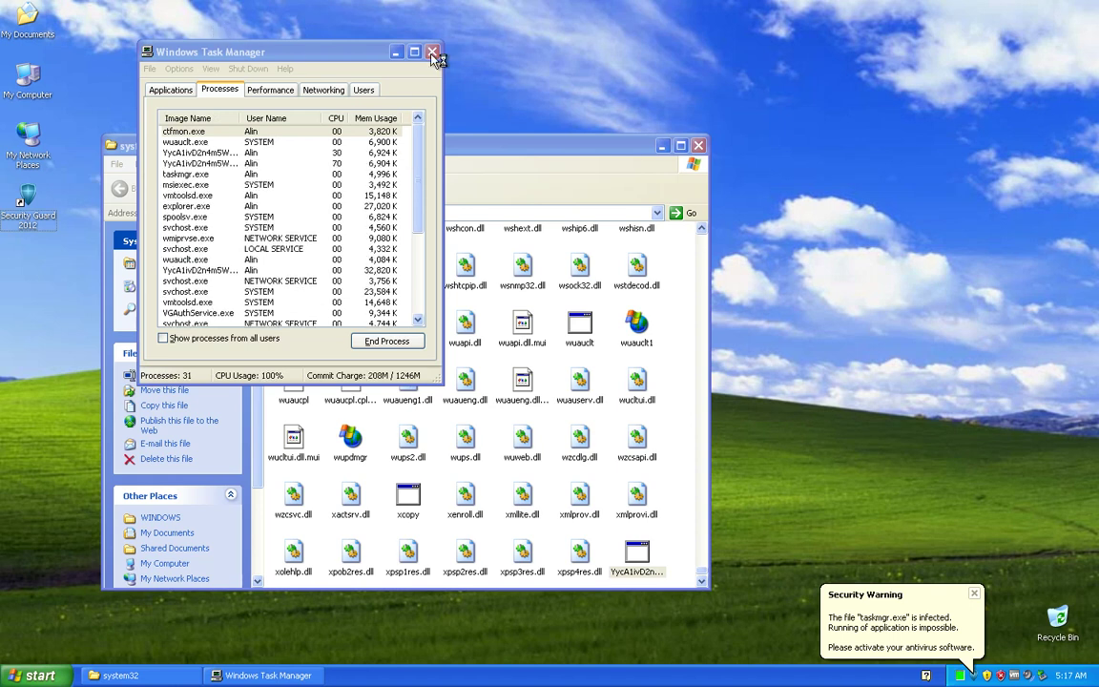
click(364, 195)
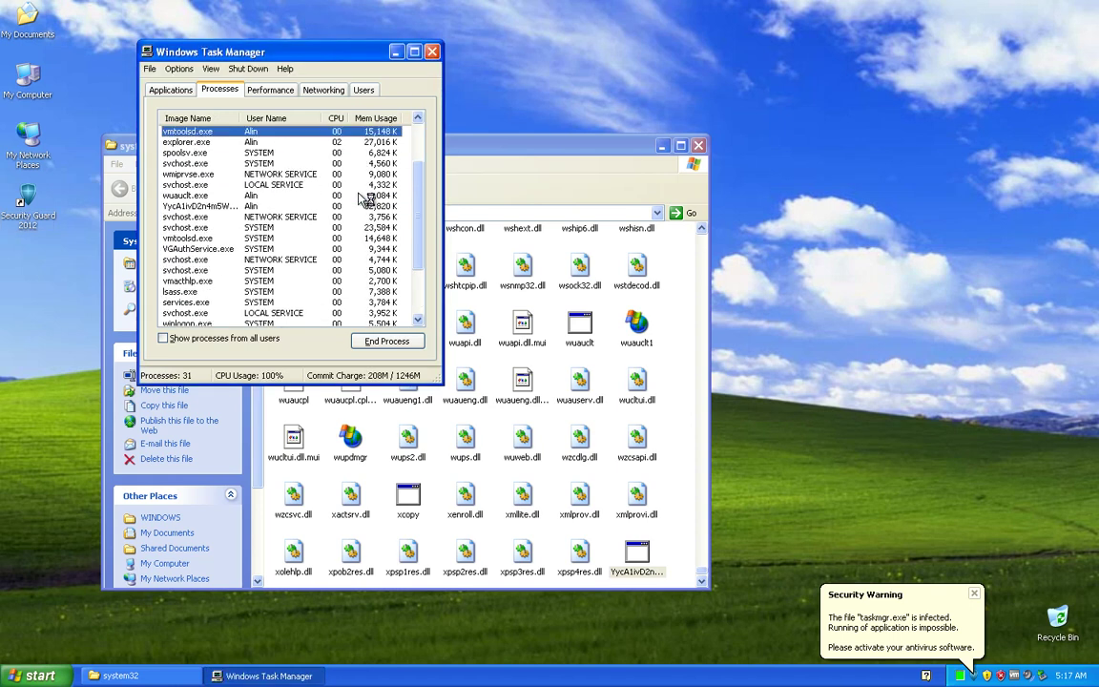
scroll(365, 198, down, 5)
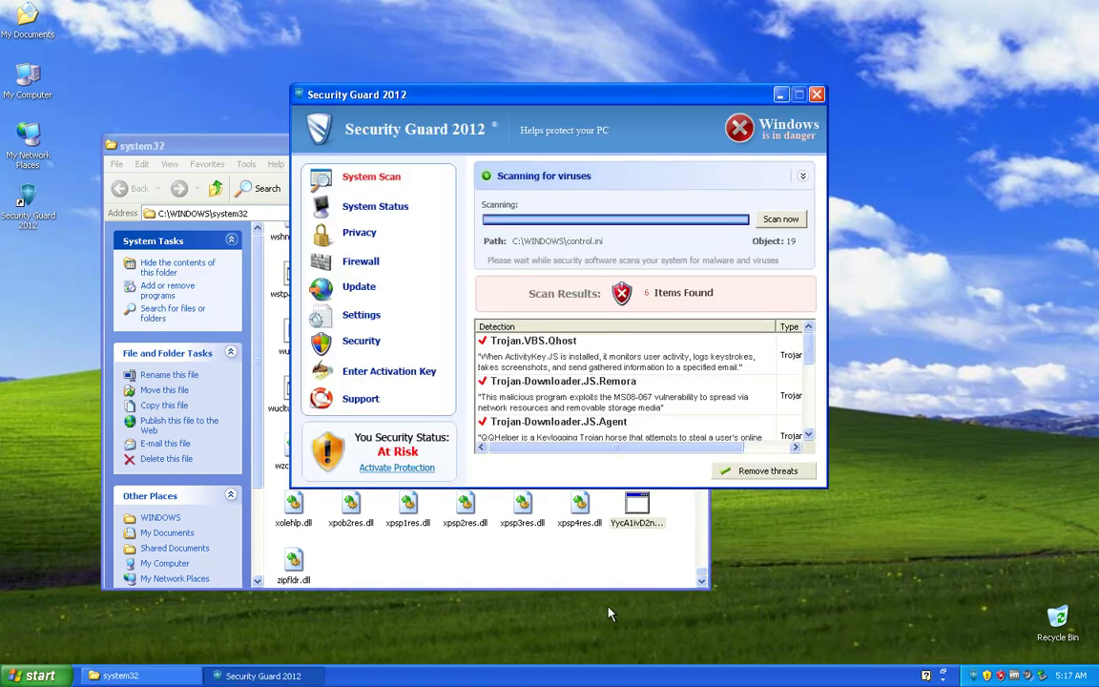
Step: Copy the malware executable's file name via Rename, leaving the name unchanged
click(615, 567)
right_click(633, 525)
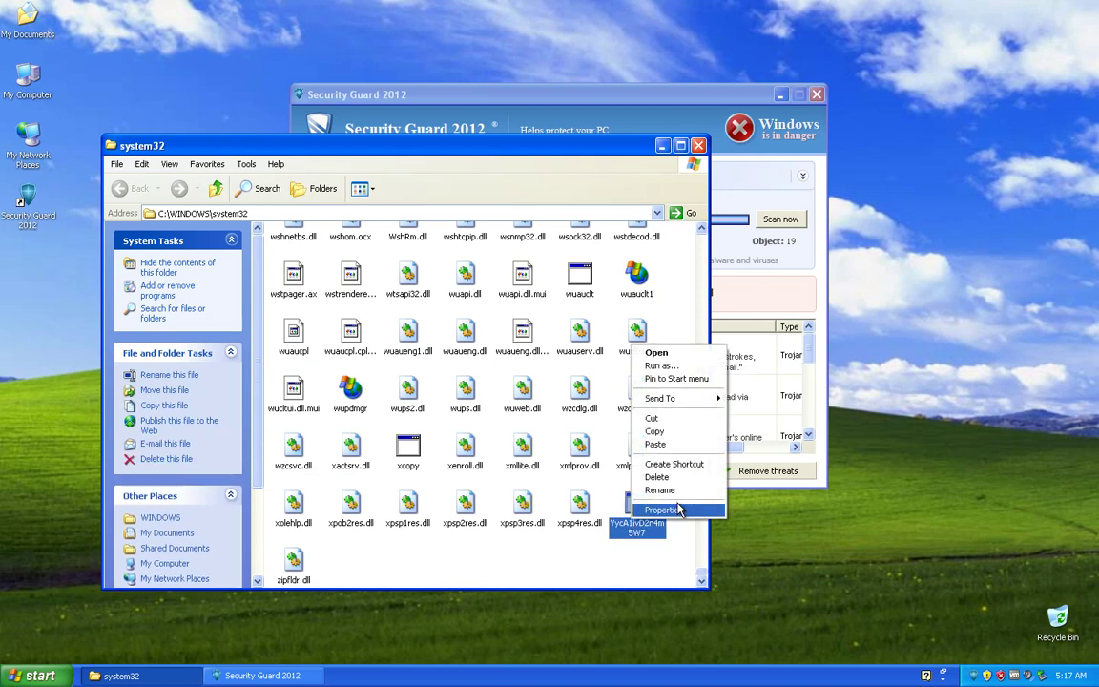
click(658, 489)
right_click(657, 521)
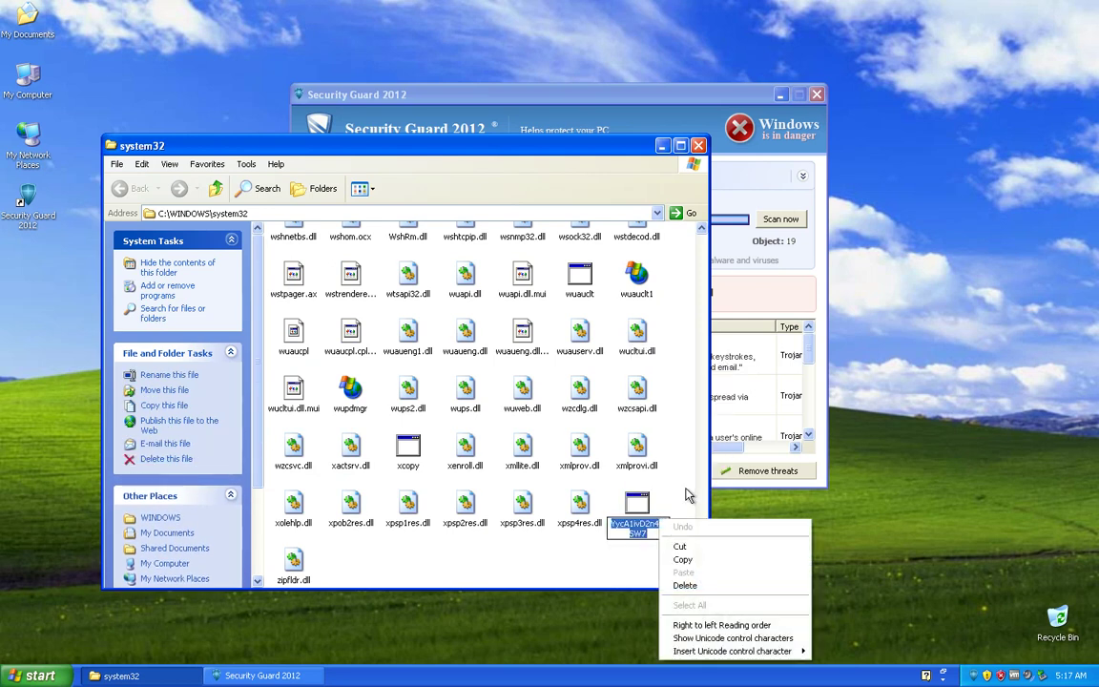
click(683, 559)
click(570, 559)
Step: Run taskkill /F /im YycA1ivD2n4m5W7.exe from the Run box
key(super+r)
text(tas)
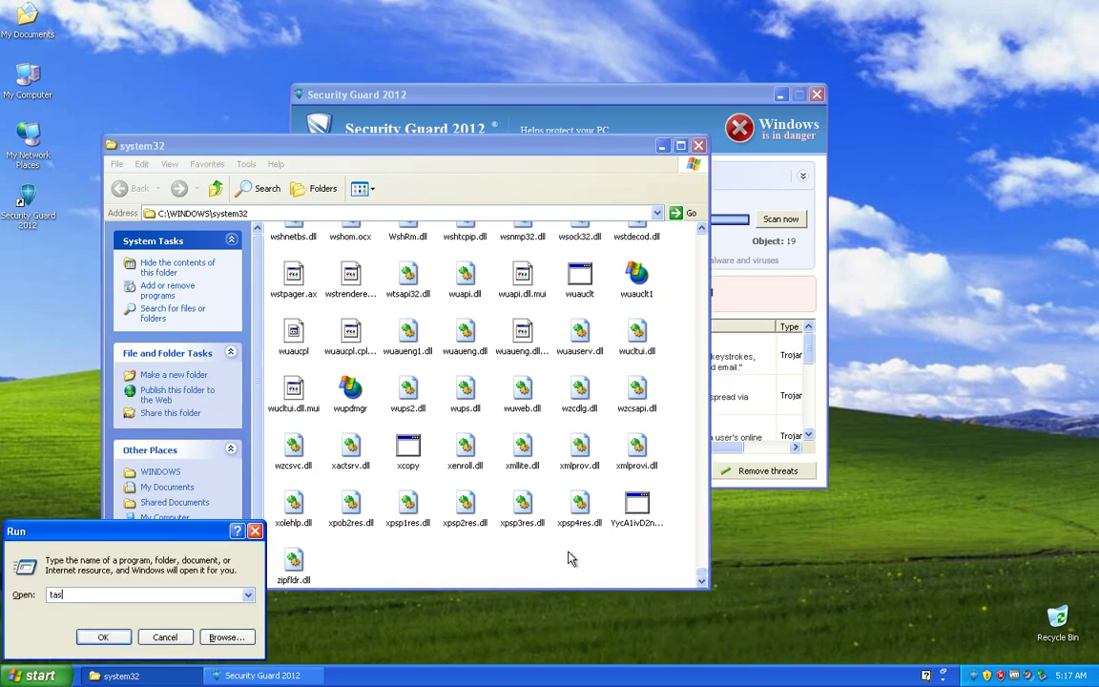
text(kkill /F /im YycA1ivD2n4m5W7.)
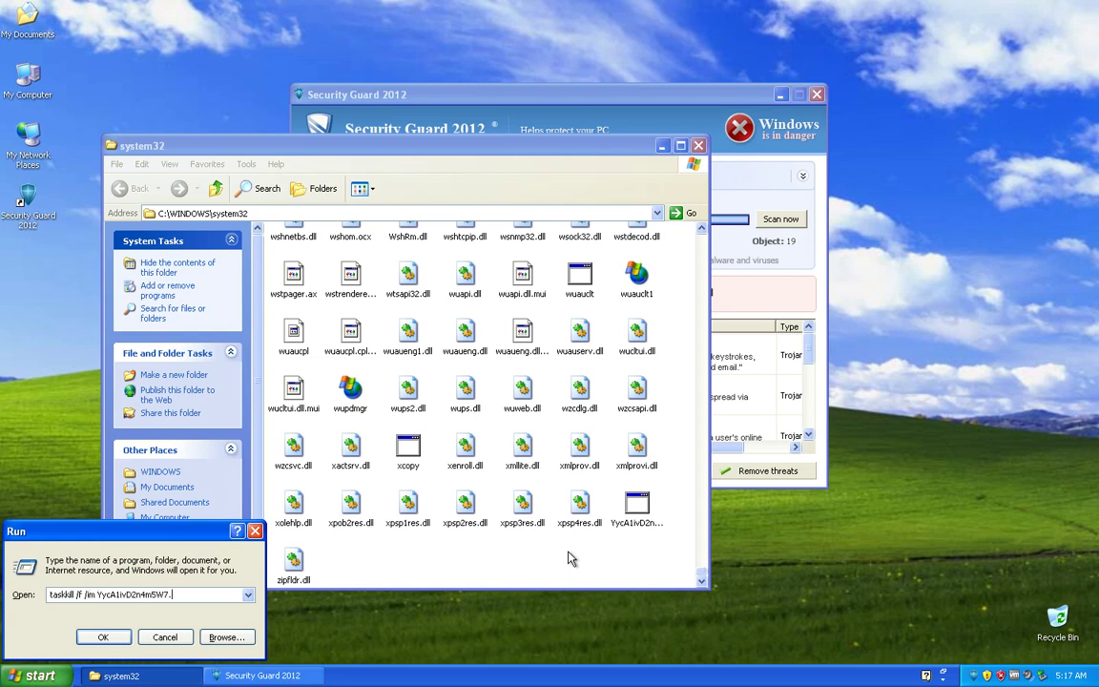
text(exe)
key(Return)
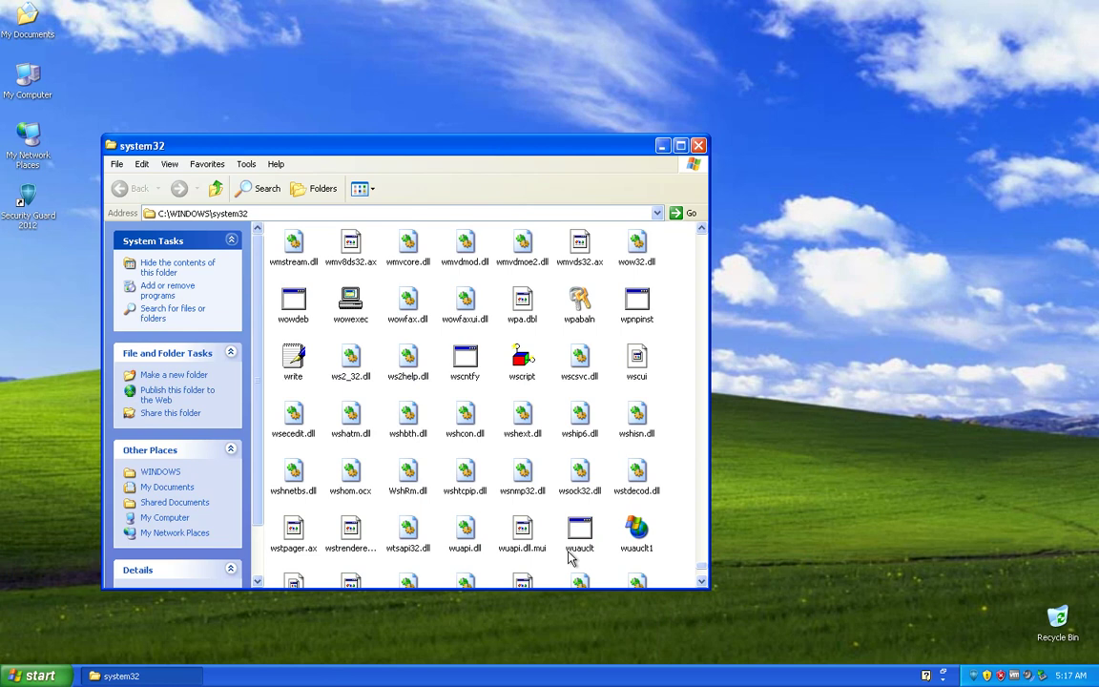
Step: Enlarge the system32 window and scroll through its file listing
scroll(570, 558, down, 10)
click(852, 476)
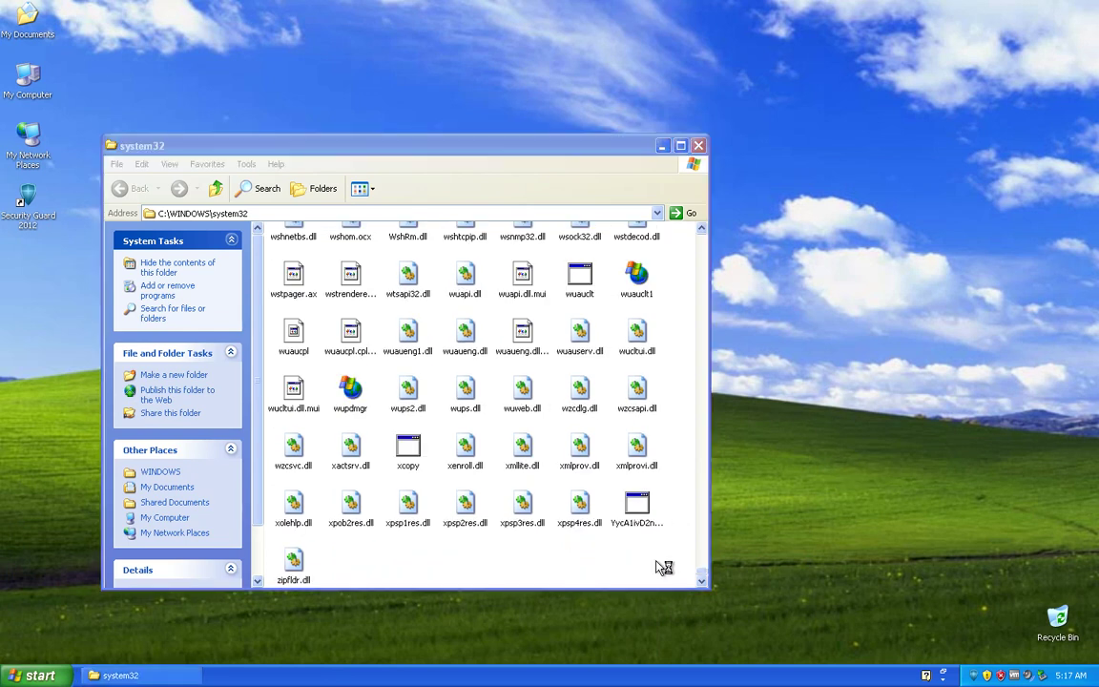
drag(708, 589, 816, 639)
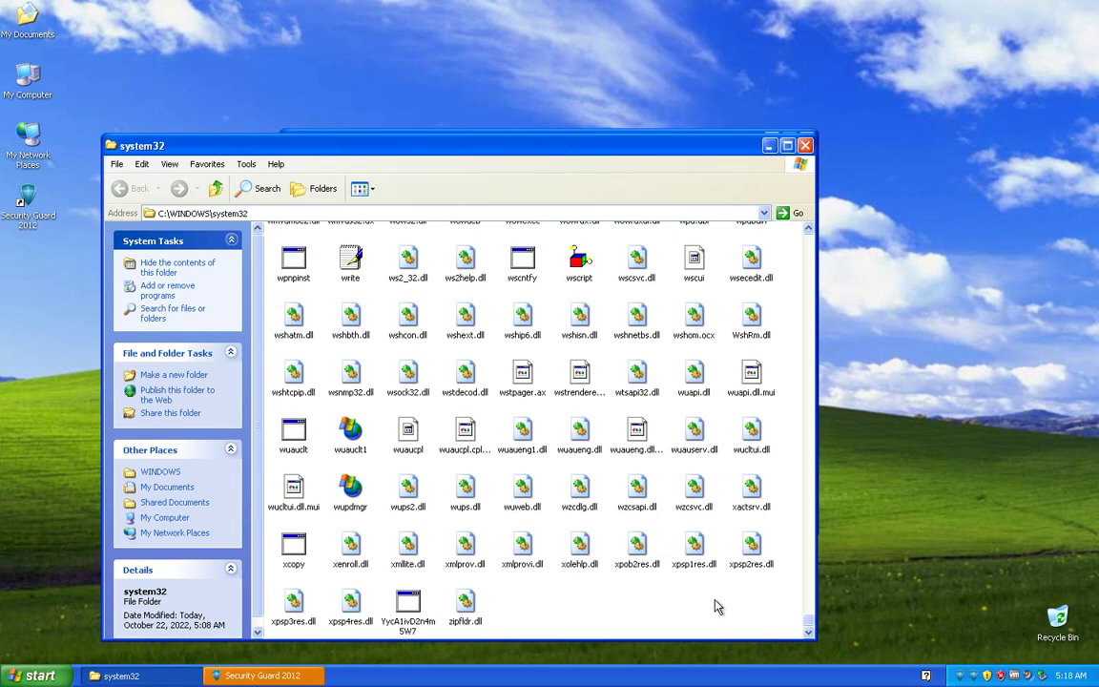
scroll(718, 607, up, 15)
scroll(718, 606, up, 8)
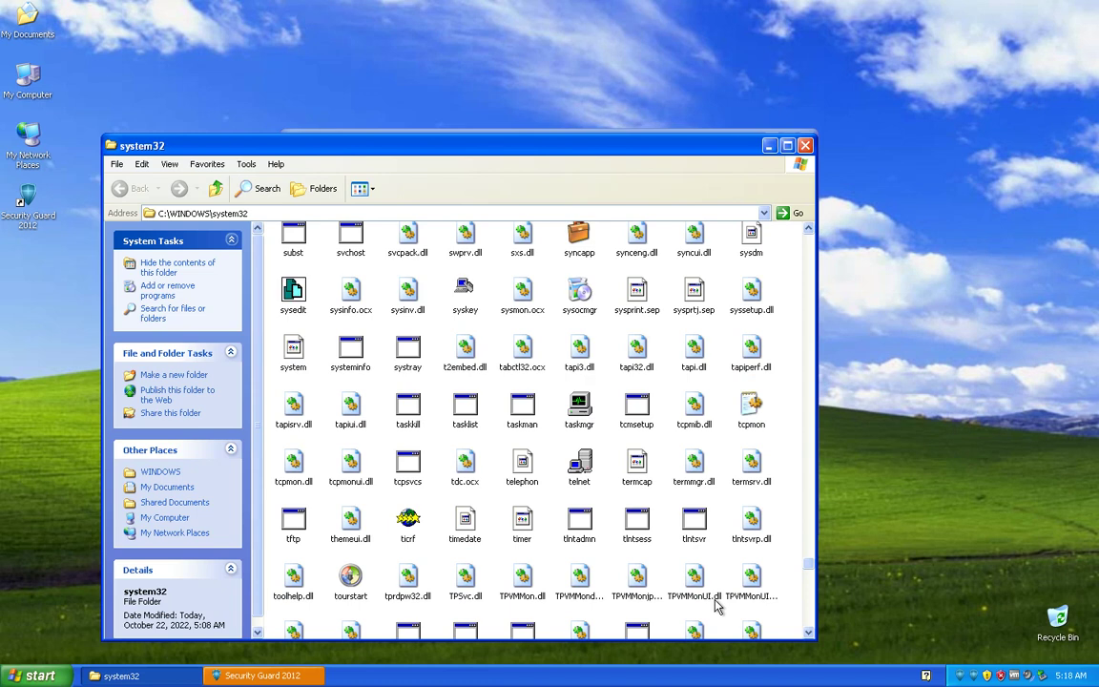
scroll(718, 608, up, 20)
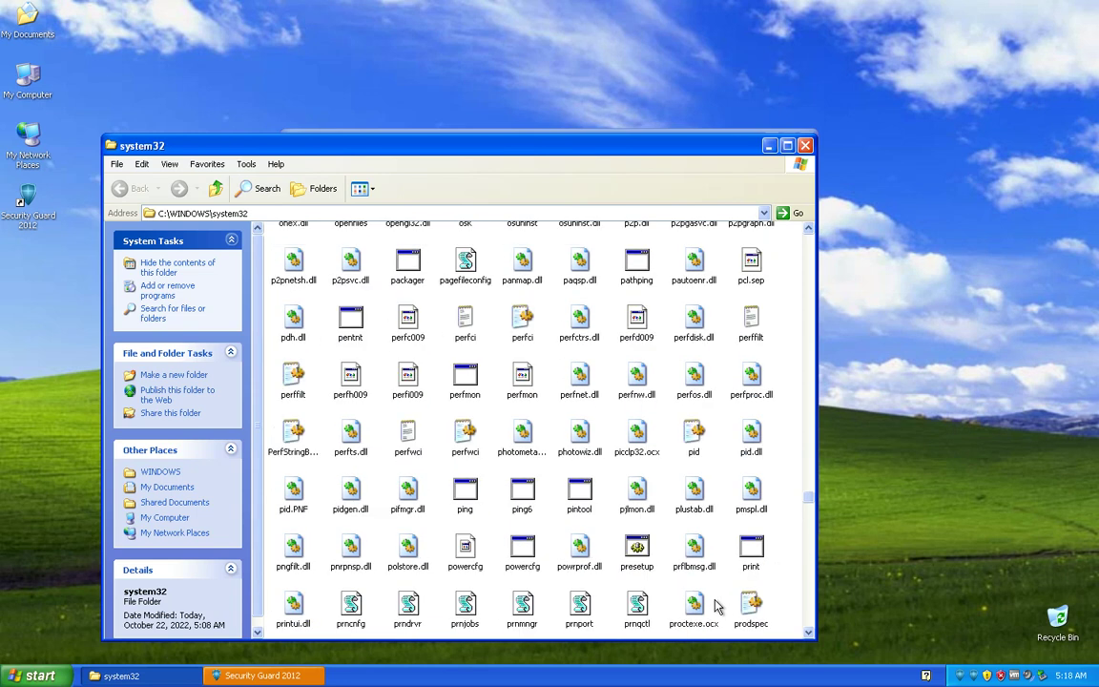
scroll(718, 607, up, 20)
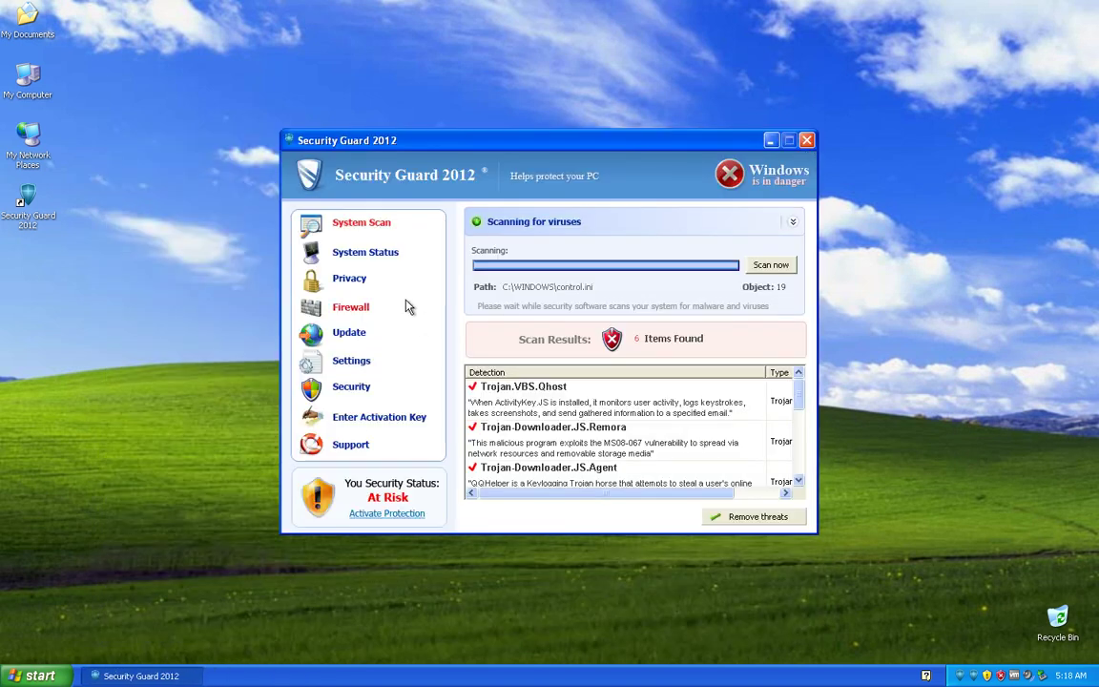
Step: Close the system32 window and check Security Guard's running-processes list and scan results
click(393, 283)
click(367, 251)
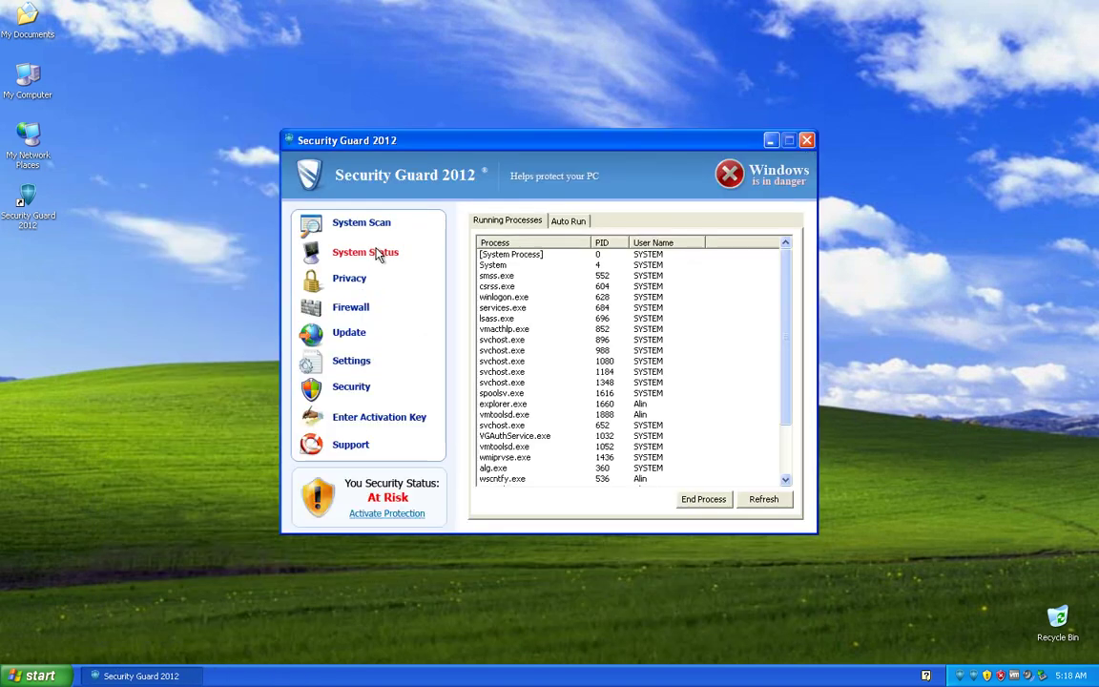
click(359, 225)
Step: Move Security Guard aside, continue evaluating unprotected, then ignore the Items Detected alert and confirm
drag(557, 140, 609, 100)
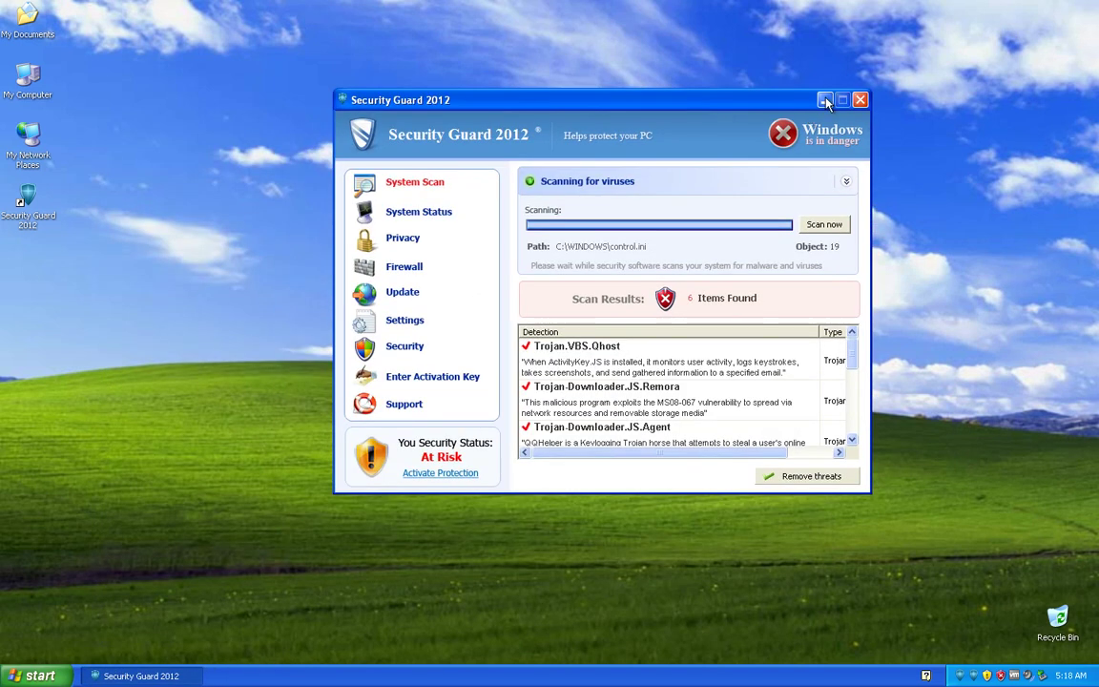
click(711, 274)
click(494, 301)
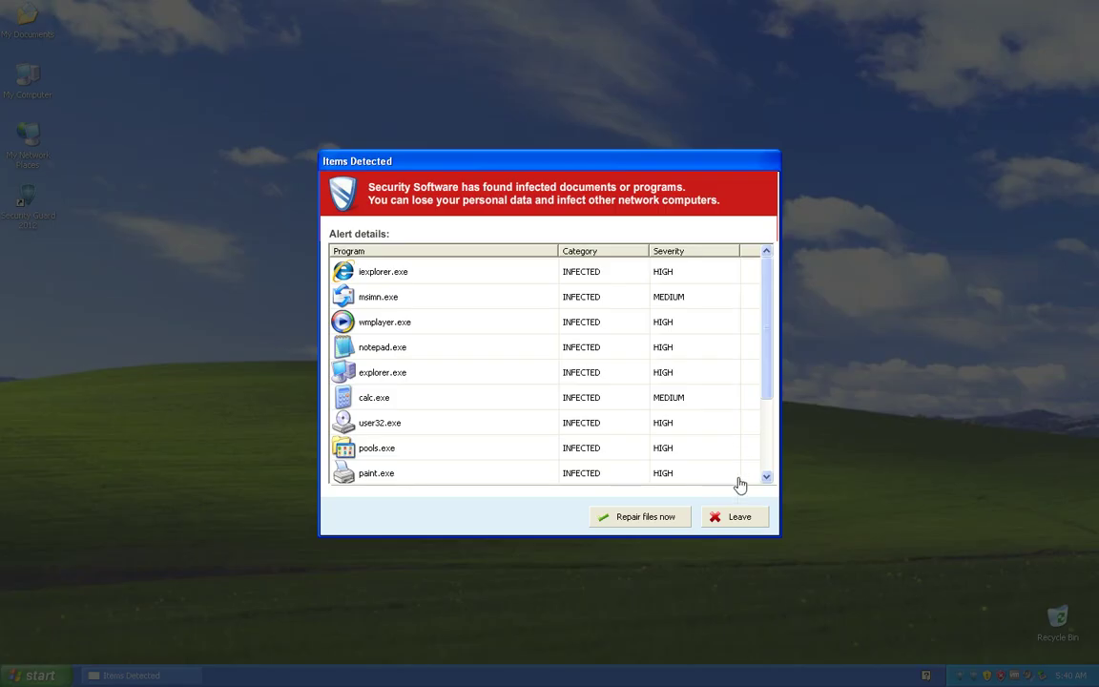
click(740, 522)
click(625, 313)
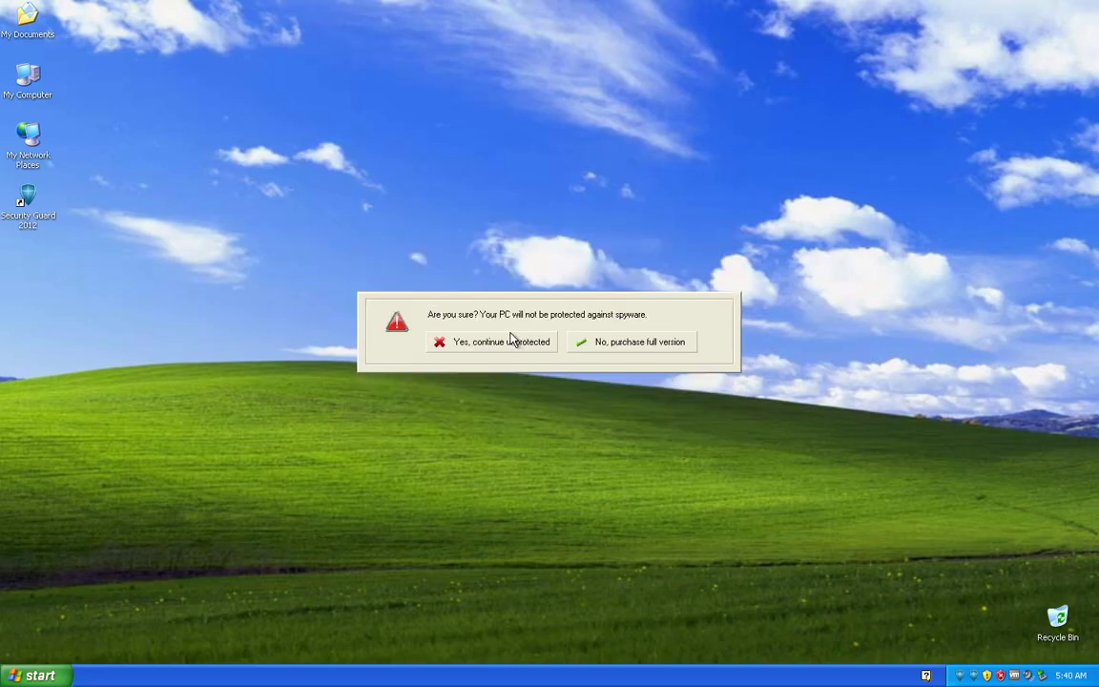
click(511, 342)
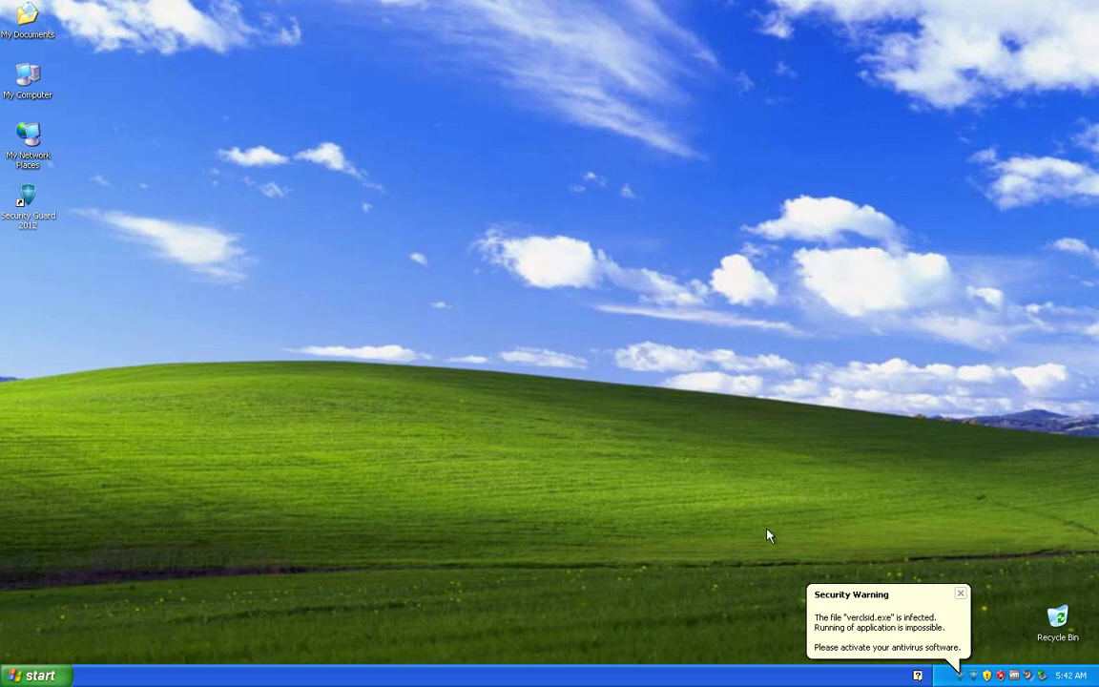
Step: Reopen Security Guard 2012 from the Security Warning balloon, showing its scan with 6 items found
click(868, 619)
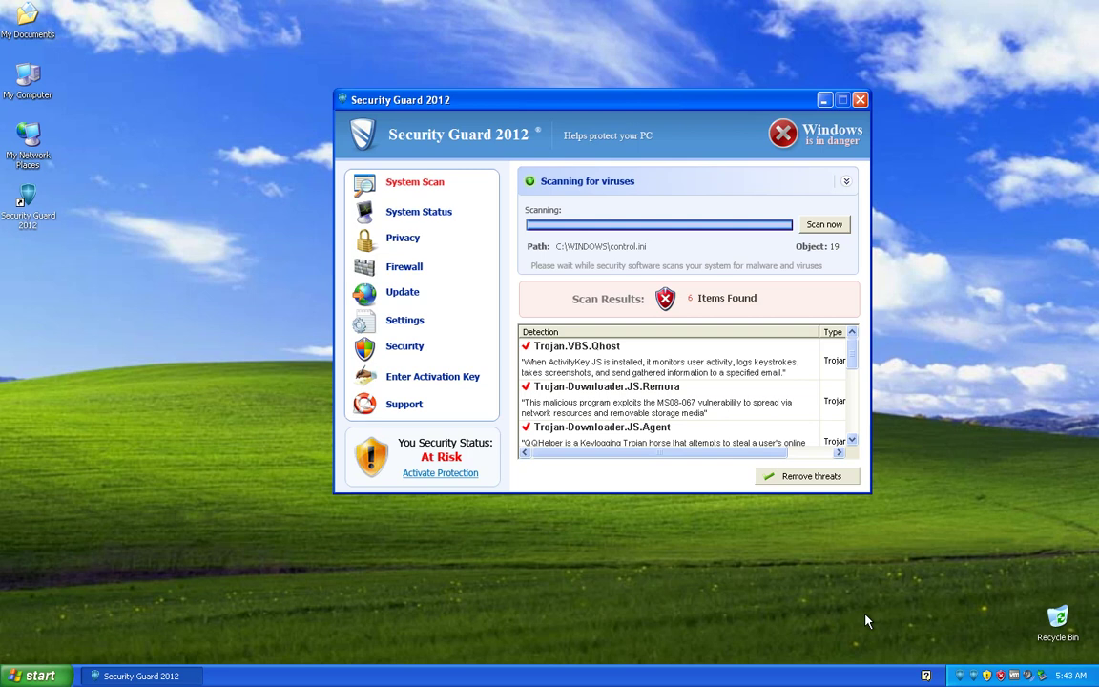
Step: Browse the processes, update, privacy, security, activation, support and settings panels, then return to scan results
click(462, 215)
click(401, 298)
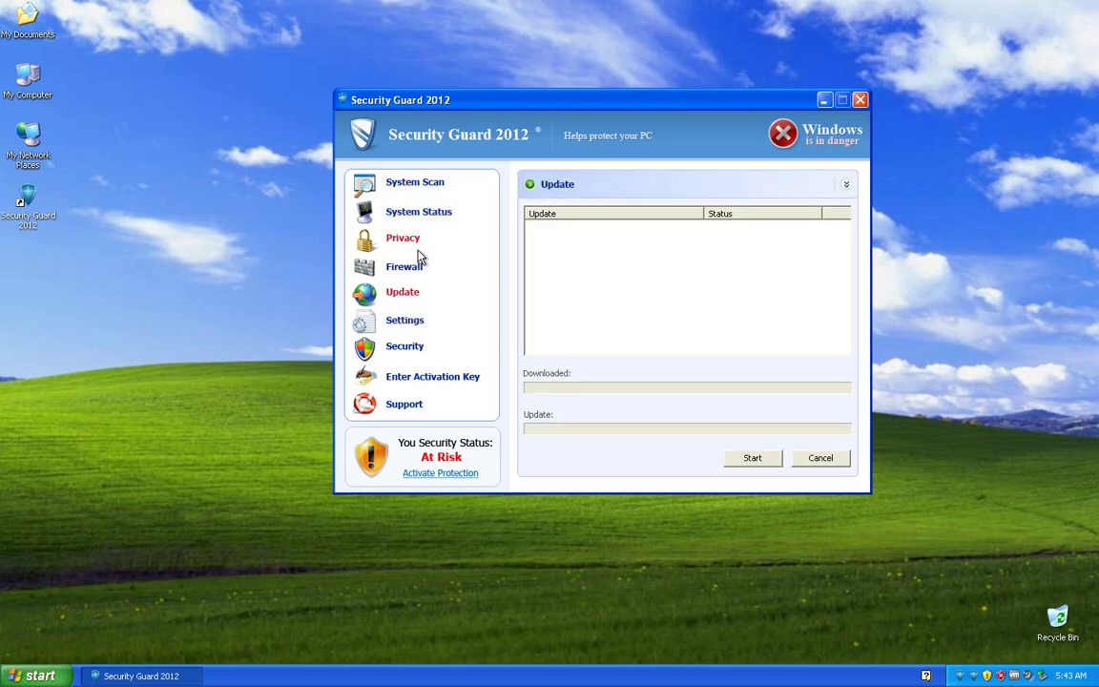
click(406, 241)
click(412, 348)
click(422, 381)
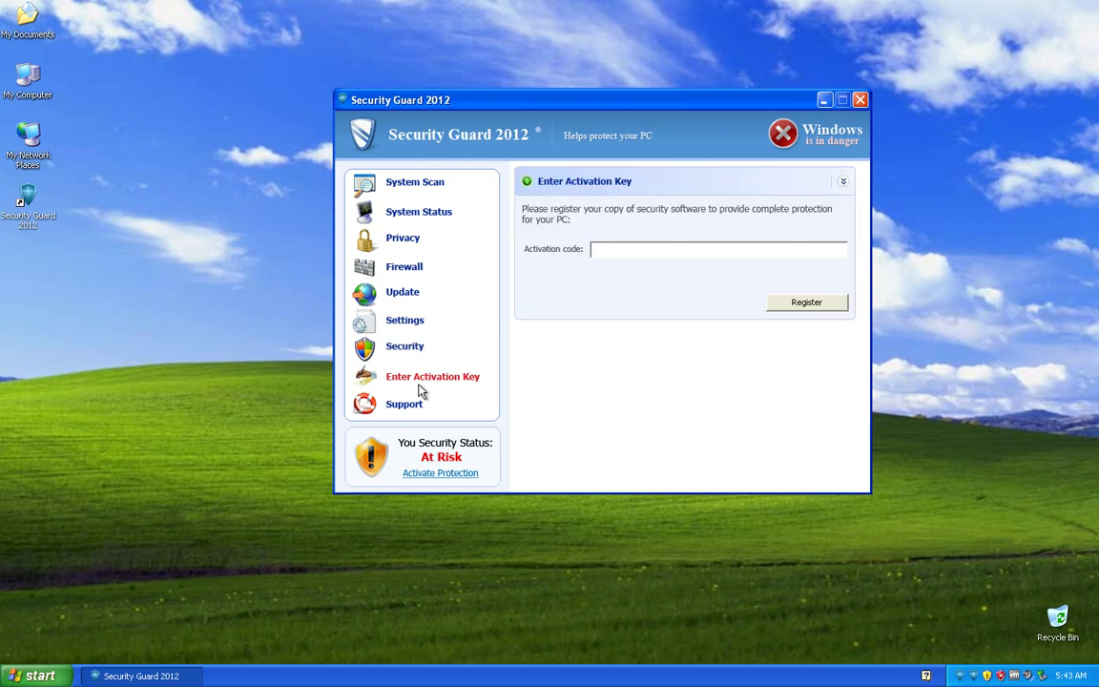
click(420, 406)
click(417, 324)
click(409, 185)
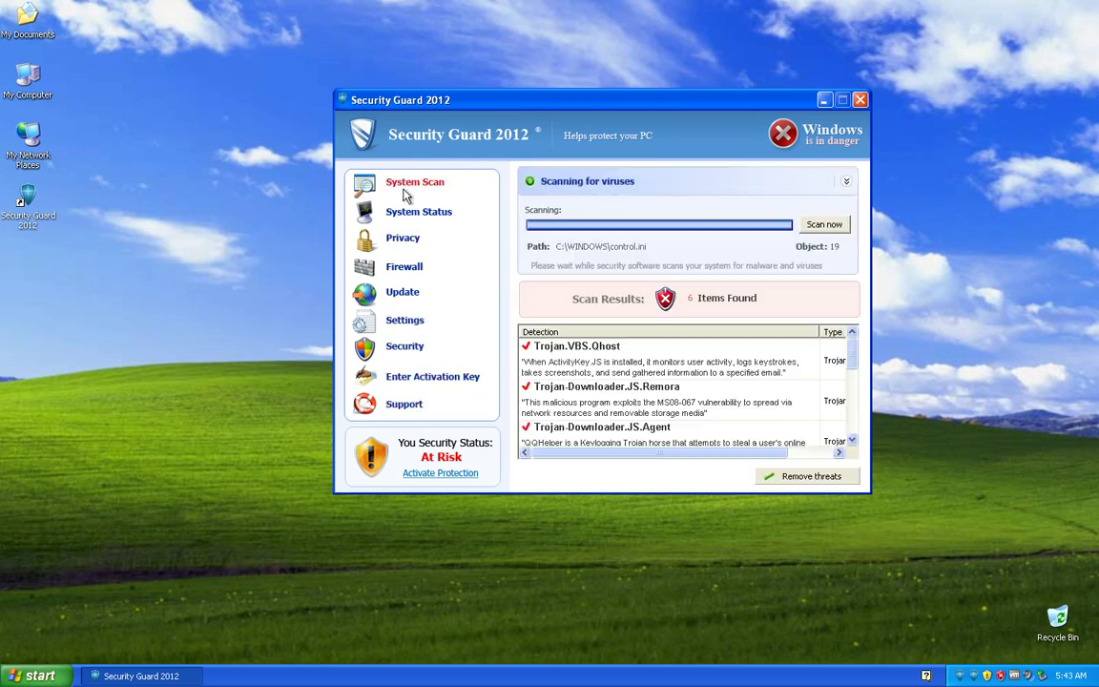
Step: Move the window left, dismiss the activation prompt unprotected, and launch Internet Explorer from Start
drag(492, 101, 394, 137)
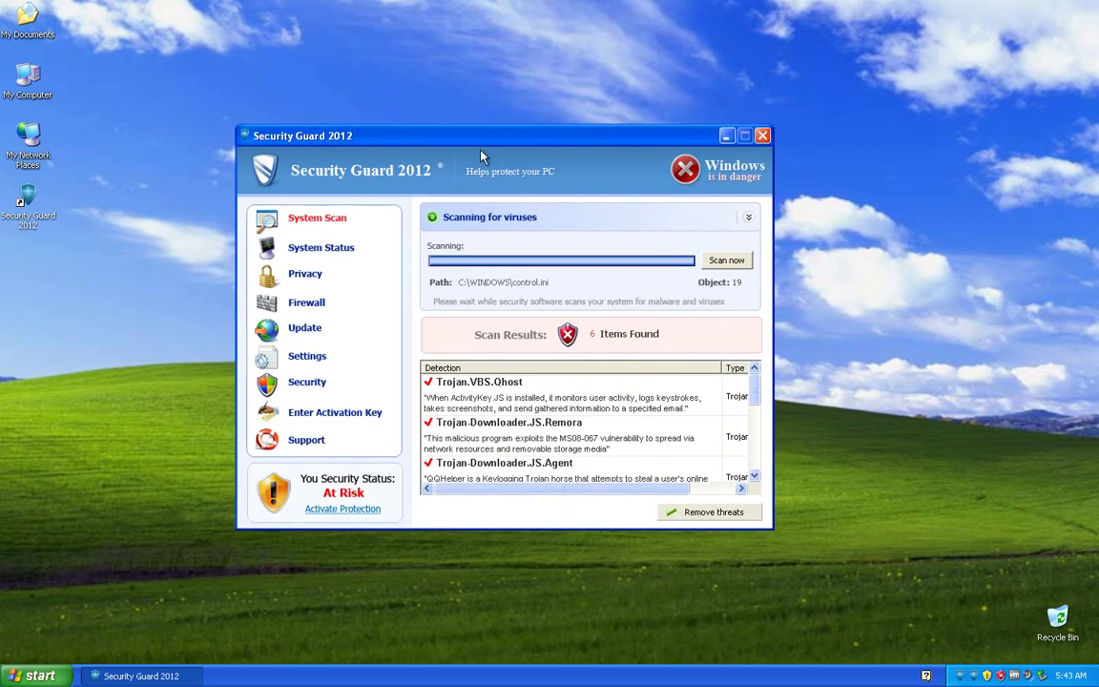
click(353, 510)
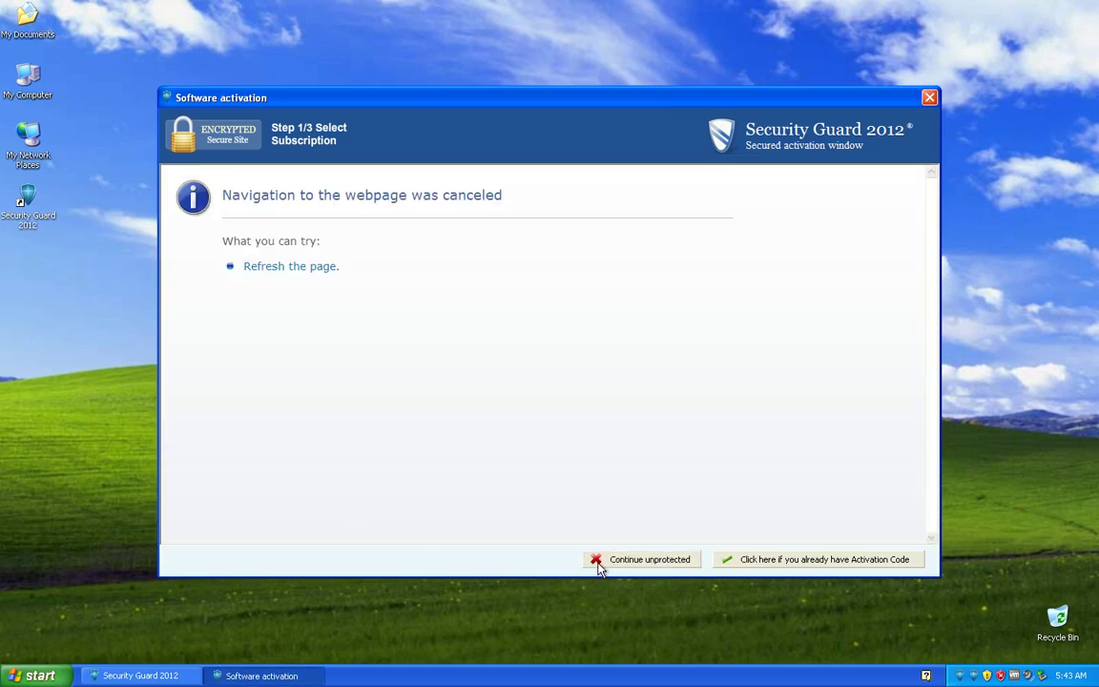
click(635, 560)
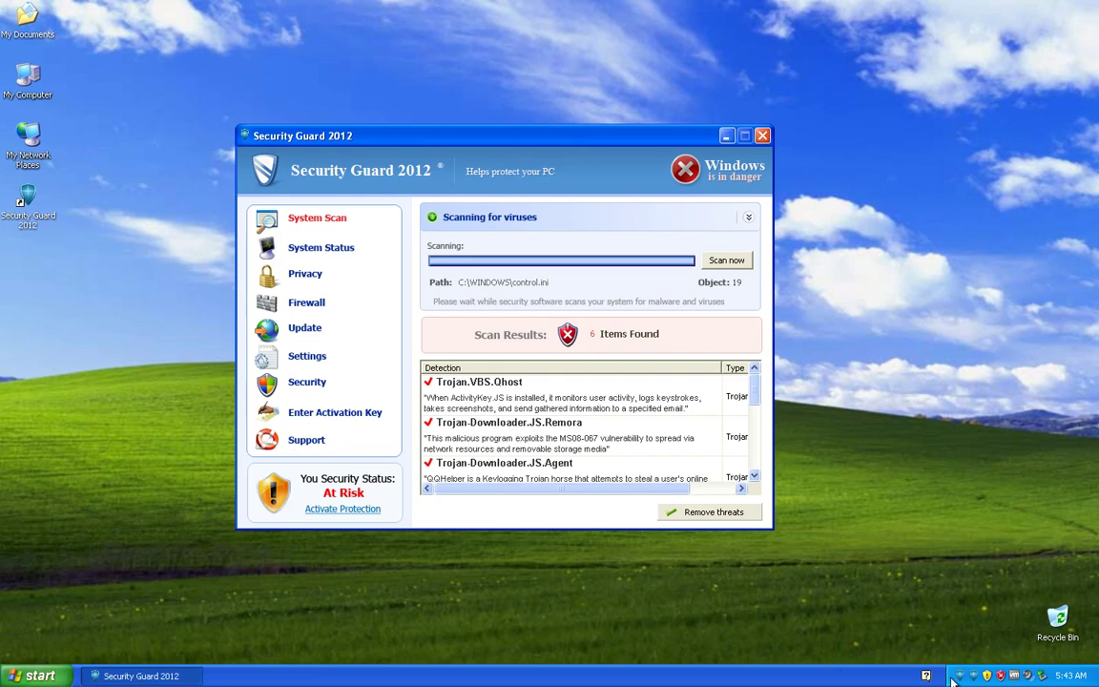
click(28, 670)
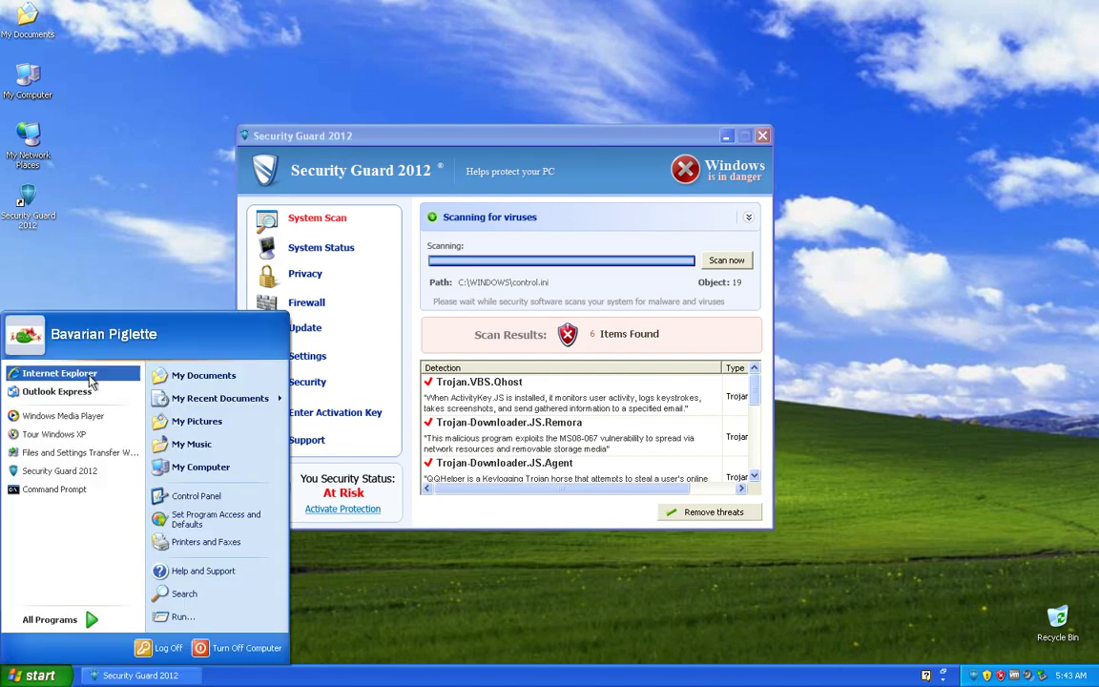
click(81, 372)
Step: Move the Internet Explorer window aside and open the Security Guard 2012 desktop shortcut's Properties
click(167, 65)
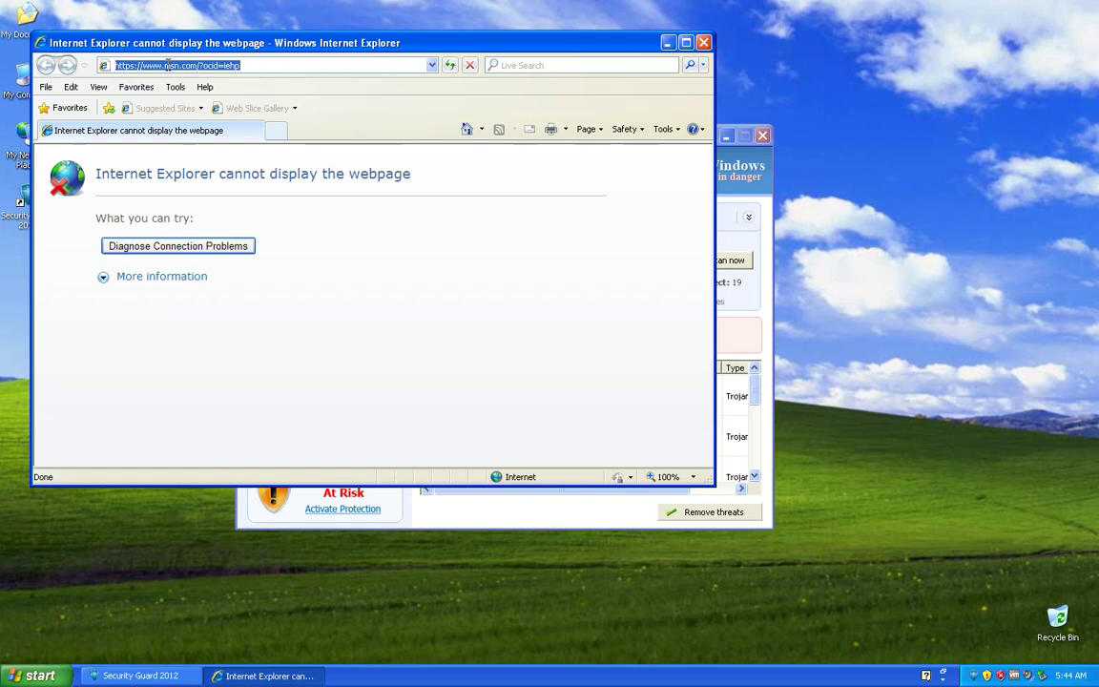
drag(167, 43, 413, 88)
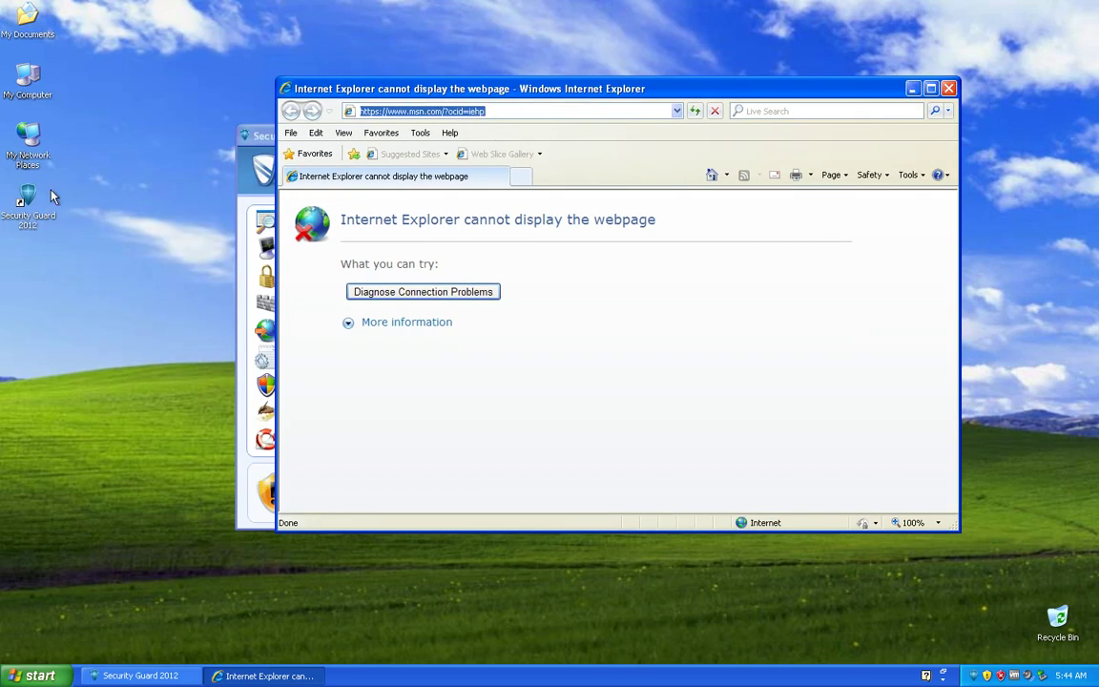
right_click(30, 198)
click(75, 349)
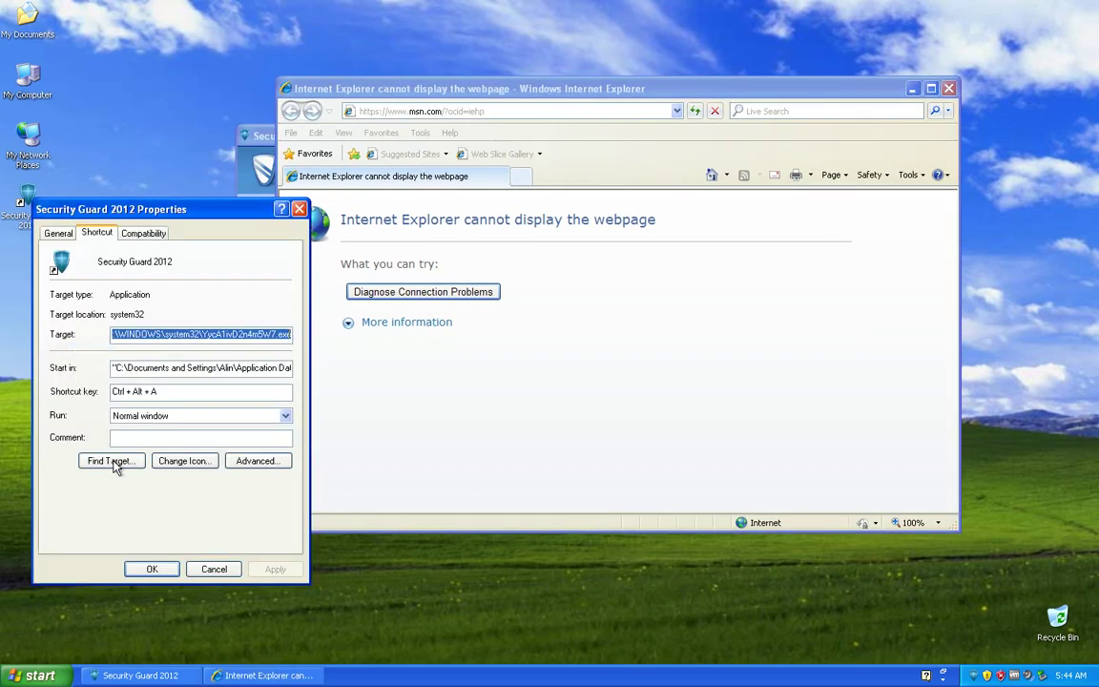
Step: Locate the shortcut's target YycA1ivD2n4m5W7 in system32 and compress it into a zipped folder
click(113, 462)
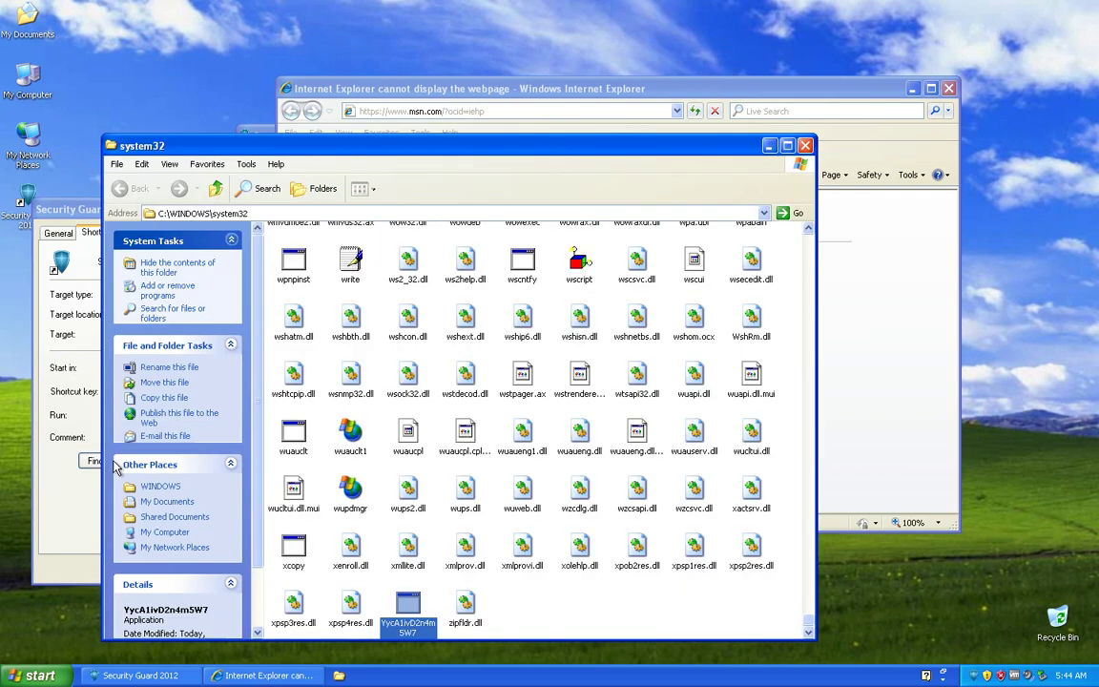
right_click(414, 603)
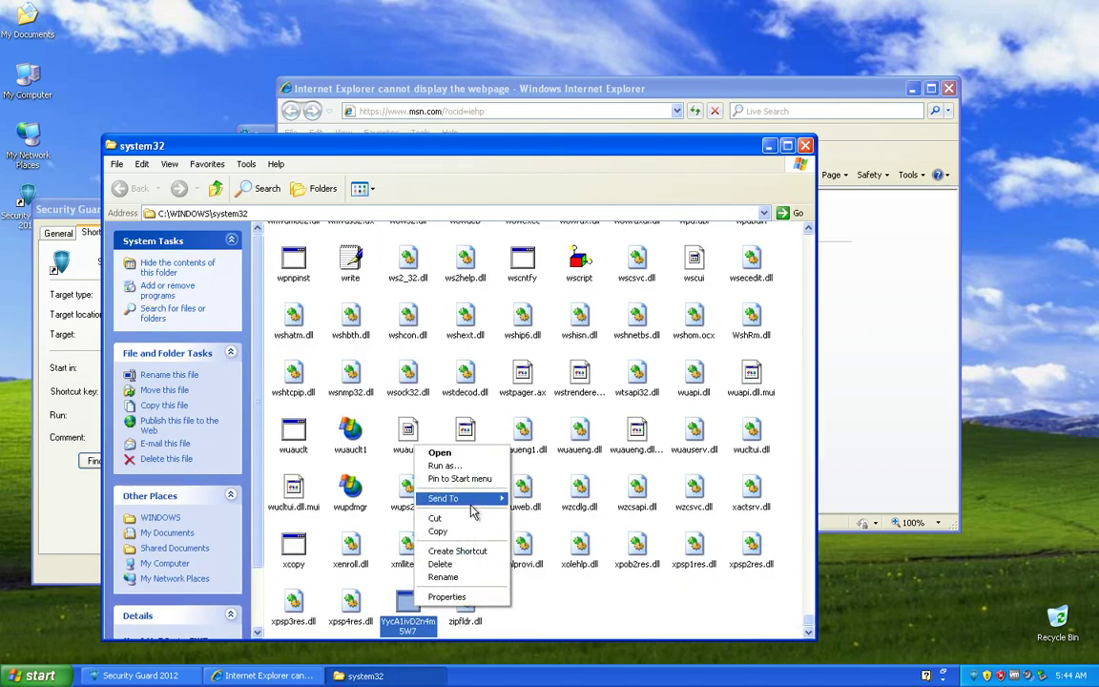
mouse_move(471, 512)
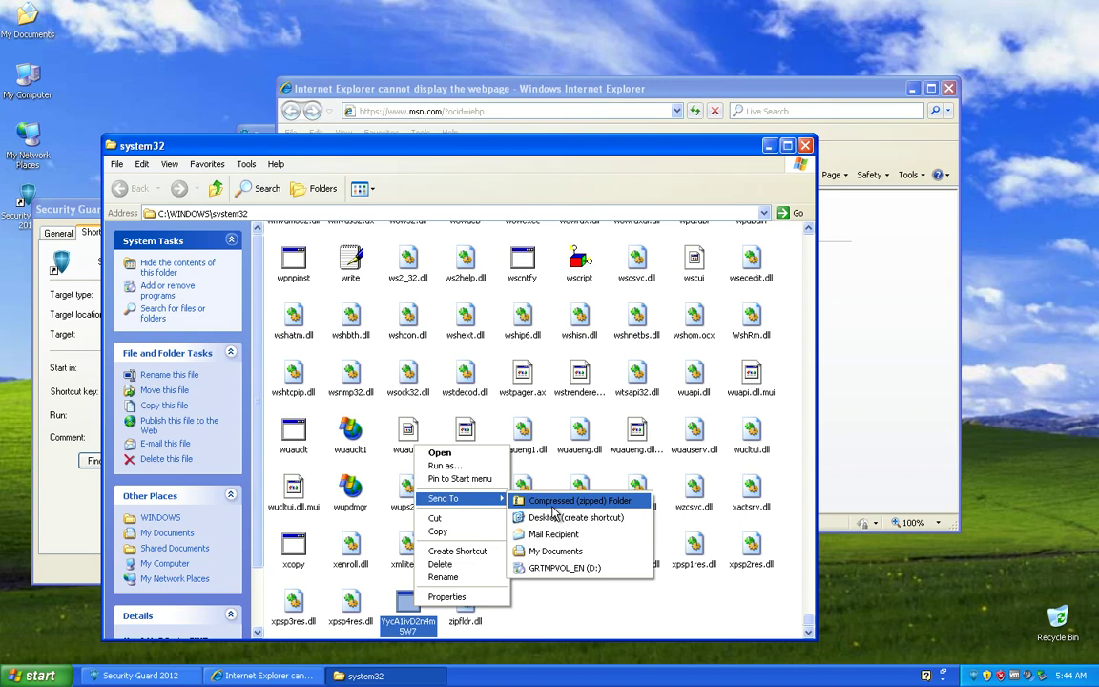
click(552, 512)
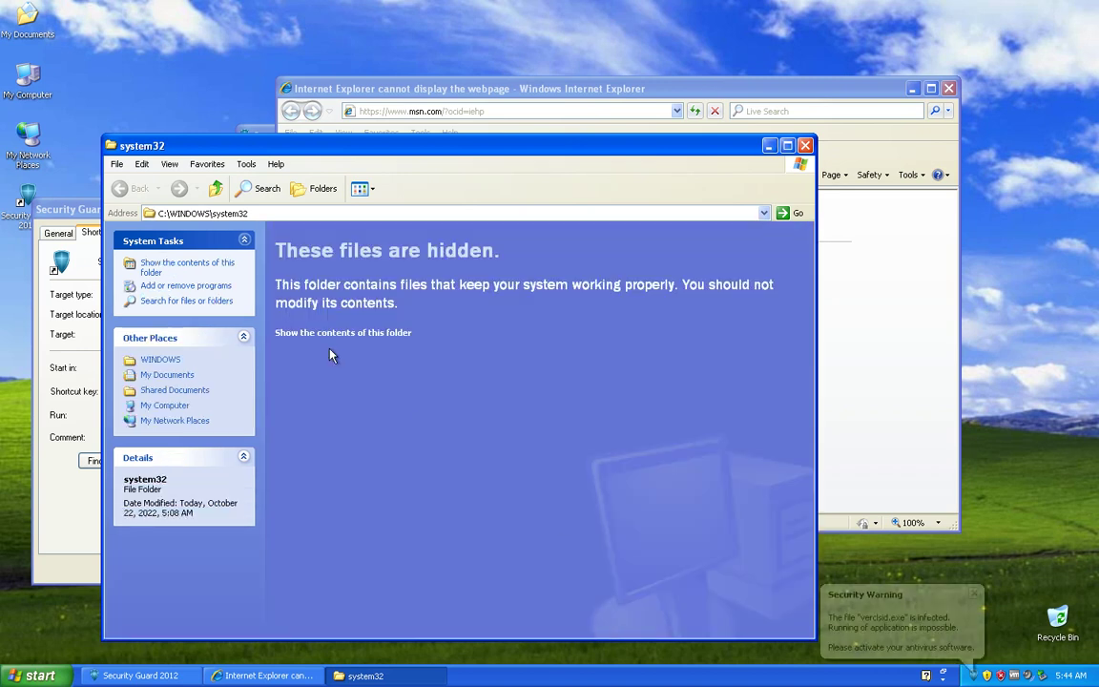
Step: Drag the 2.15 MB YycA1ivD2n4m5W7 zip onto the desktop and close the system32 window
click(369, 332)
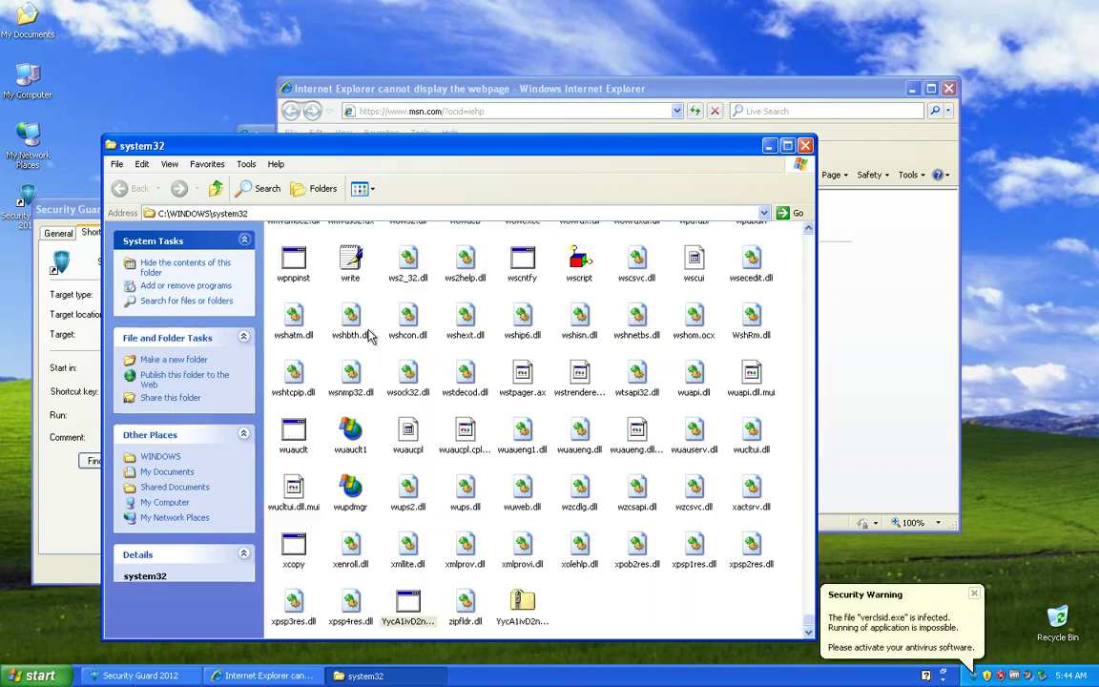
click(523, 616)
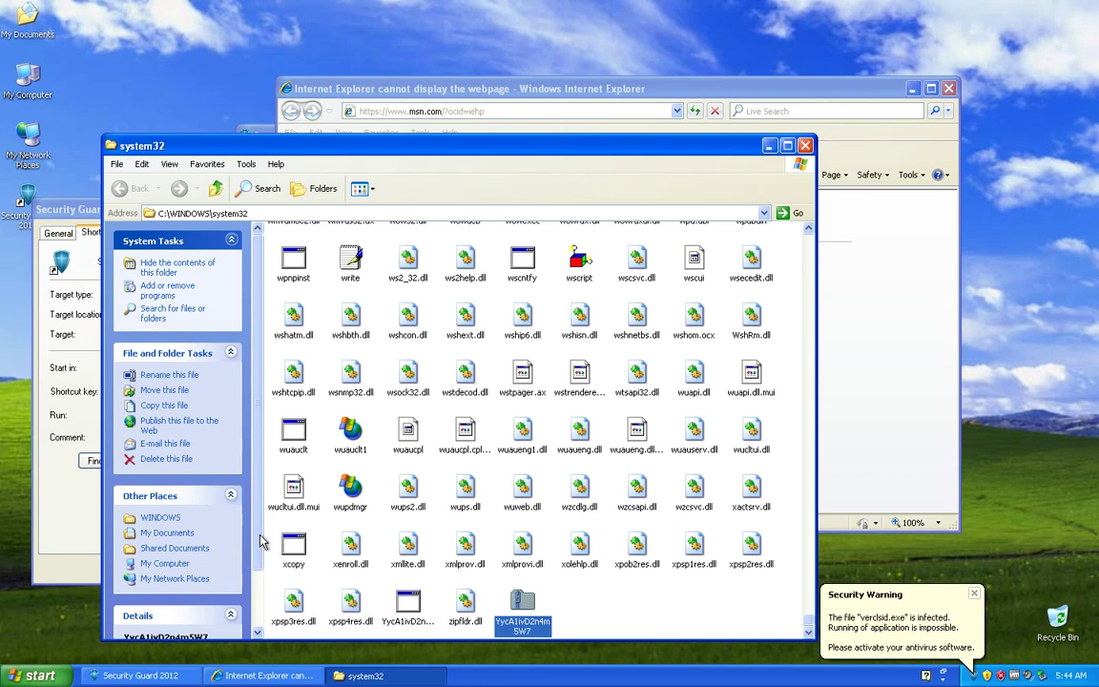
drag(552, 606, 1002, 257)
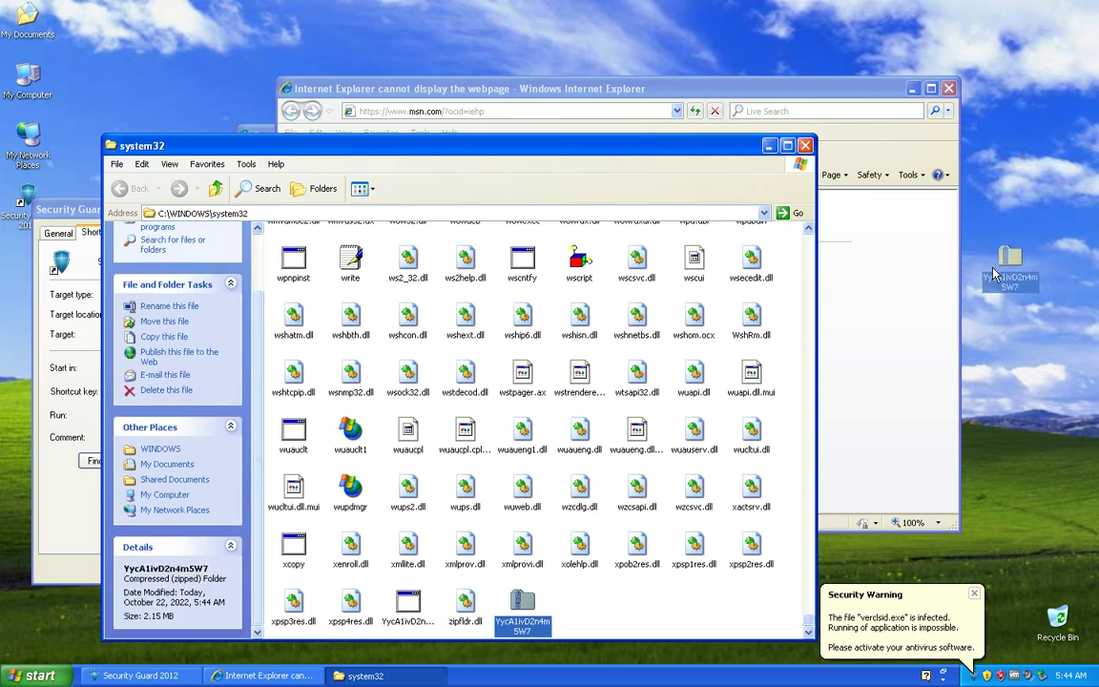
click(806, 147)
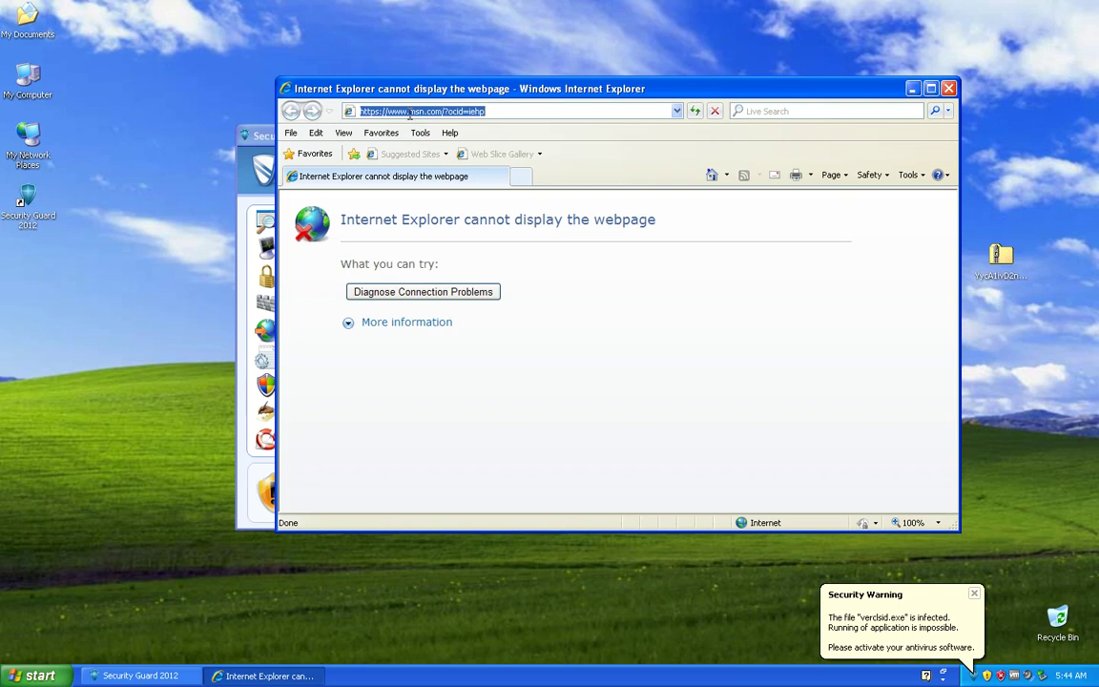
Step: Load roguewarecommunity.jcink.net, maximize the browser, and open the RogueWare Codes / Serials page
text(roguewa)
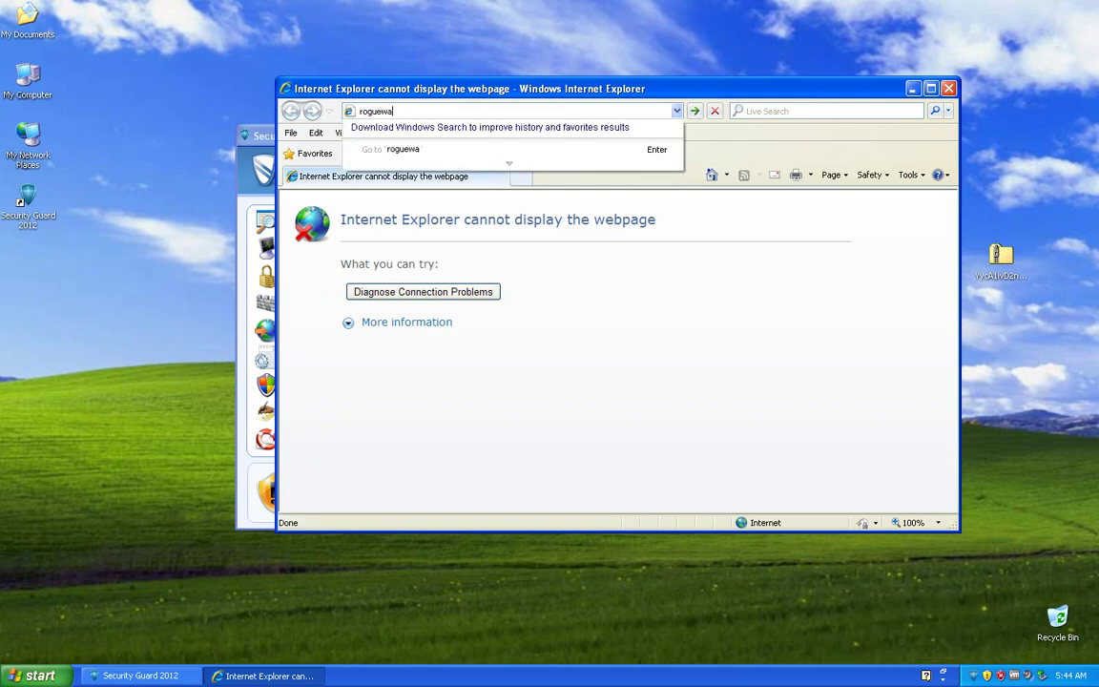
text(recommunity.jcink.net)
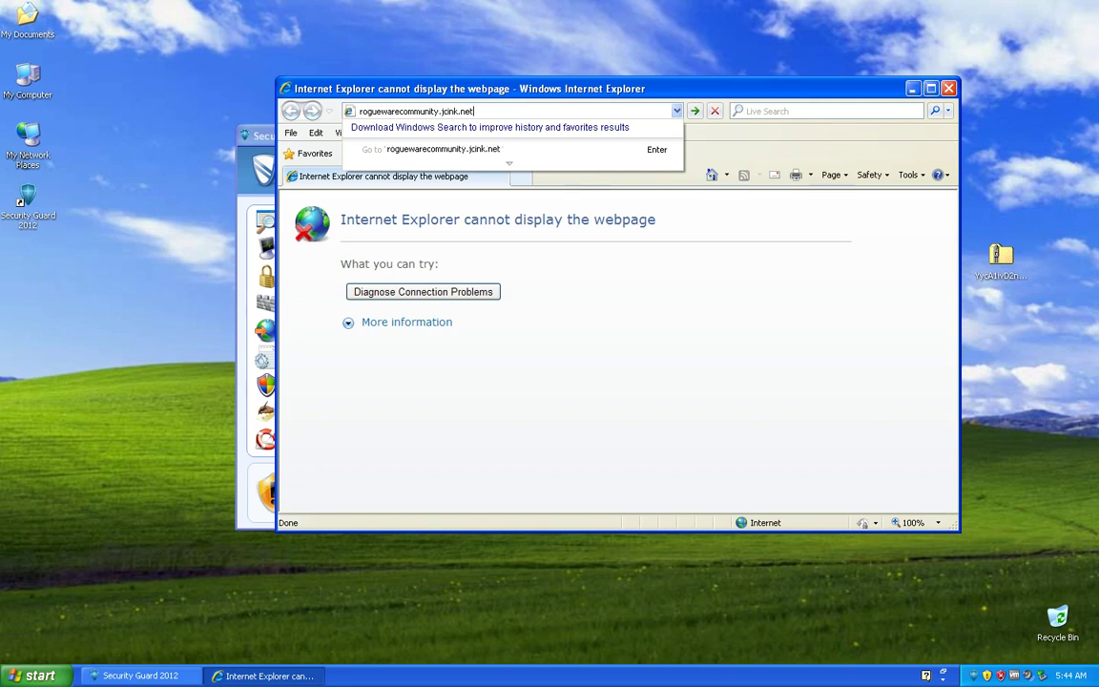
key(Return)
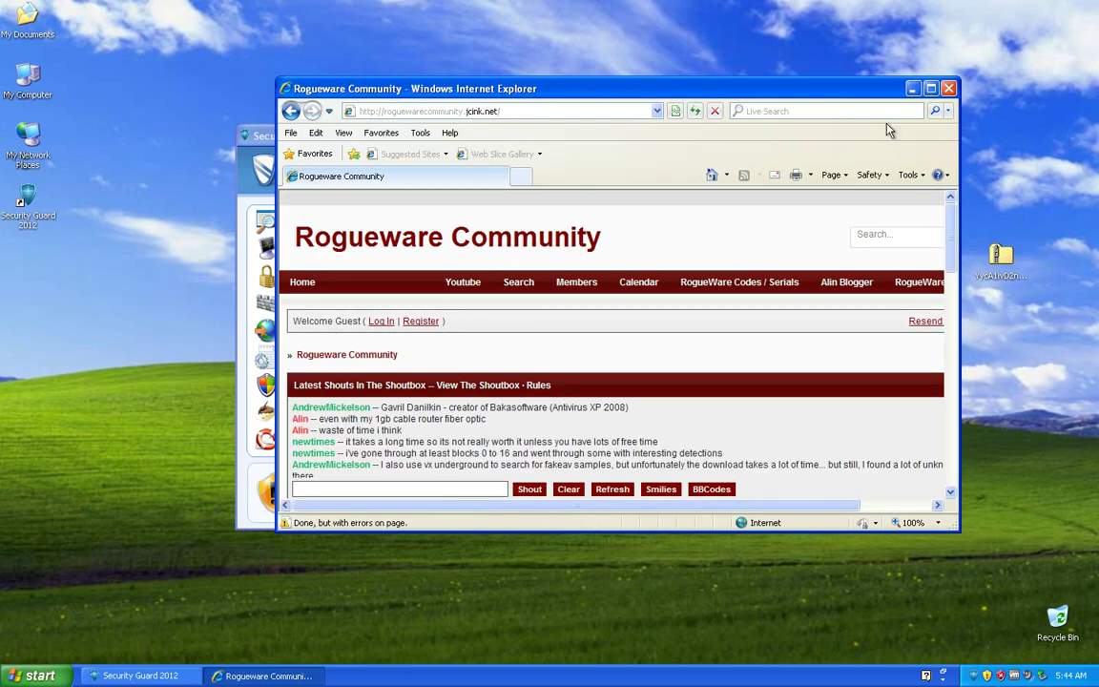
click(931, 88)
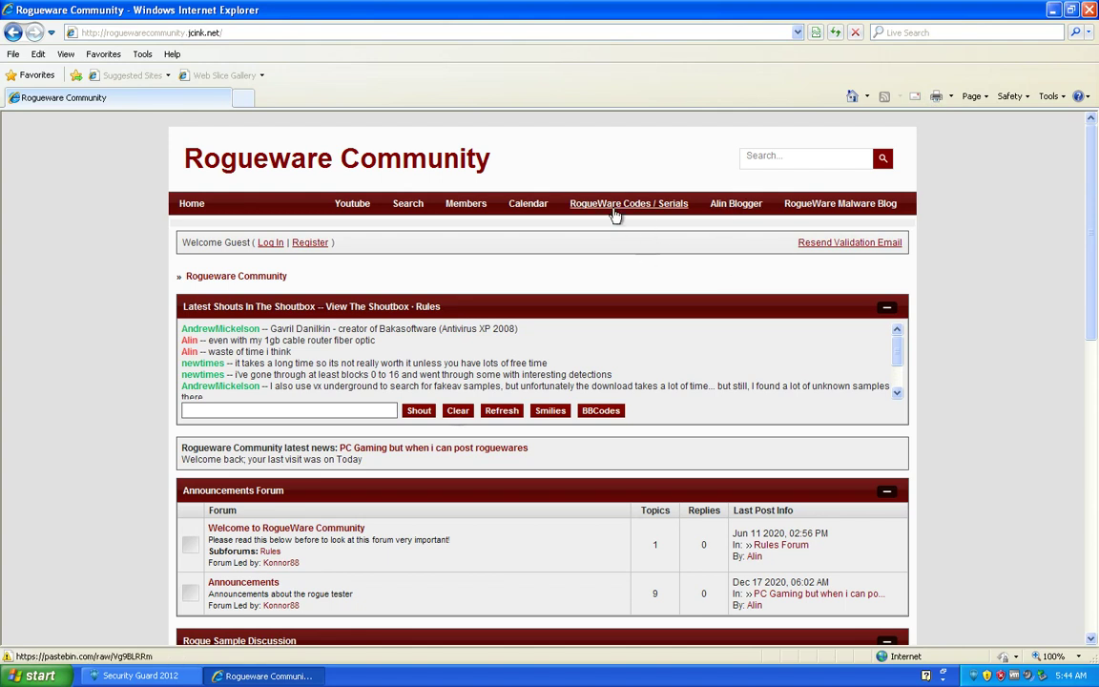
click(625, 204)
Step: Scroll the pastebin list and copy a Security Guard 2012 activation code
scroll(572, 286, down, 5)
scroll(537, 340, down, 15)
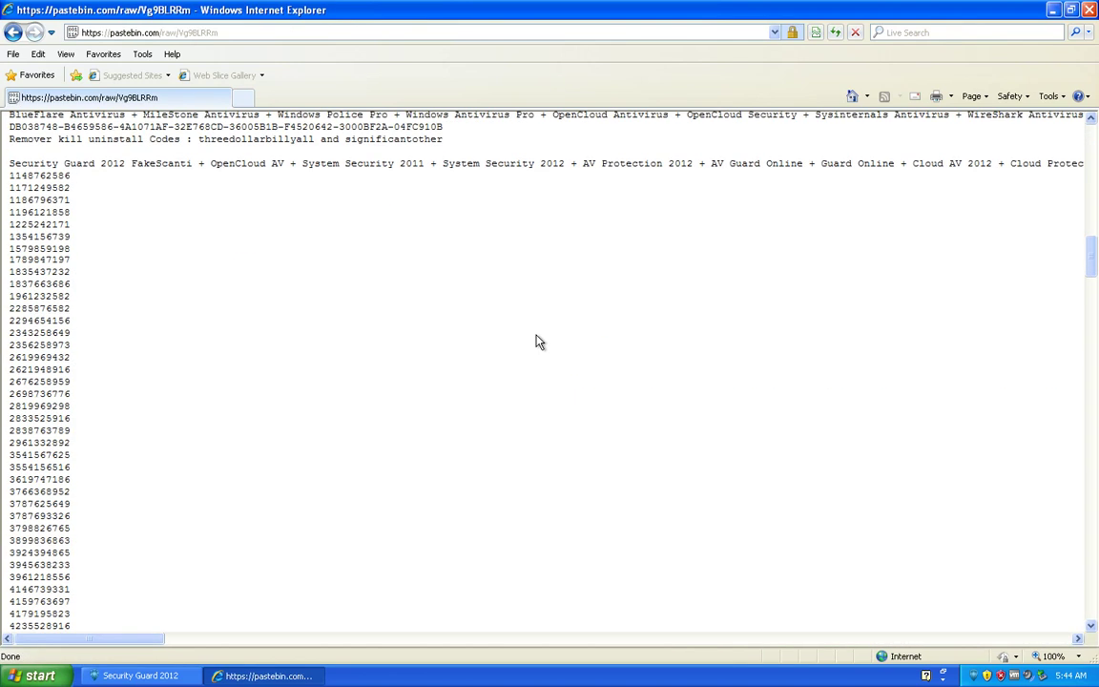
double_click(40, 377)
right_click(43, 384)
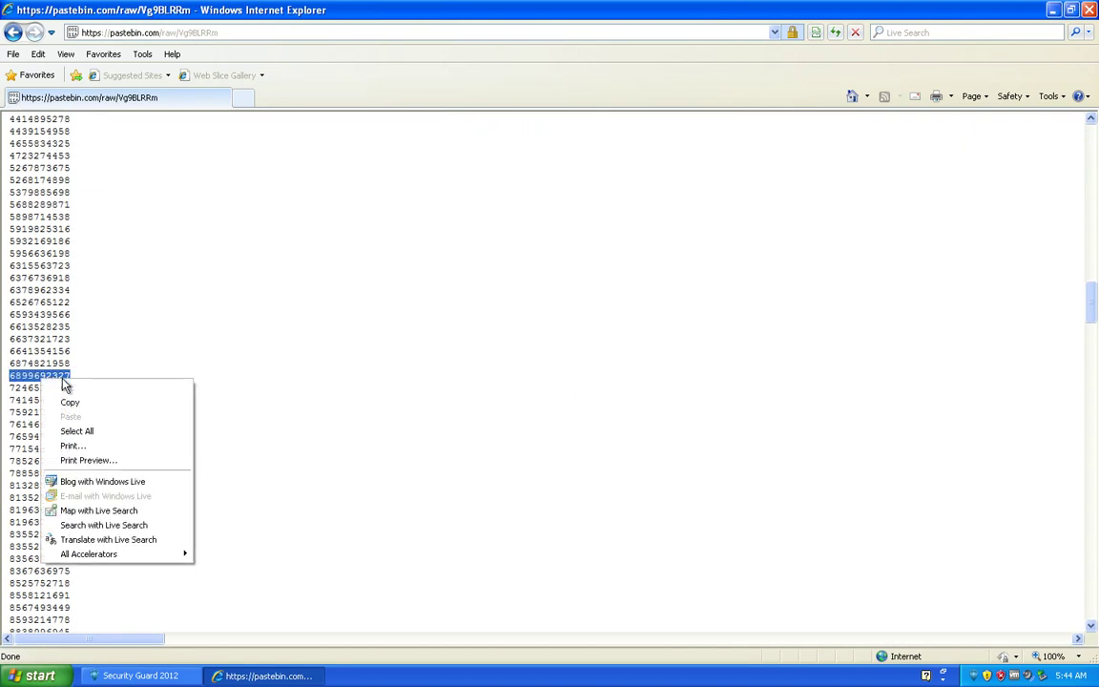
click(77, 400)
Step: Scroll back through the code list and dismiss Security Guard's Keylogger Zeus warning
scroll(90, 401, up, 10)
scroll(91, 399, up, 1)
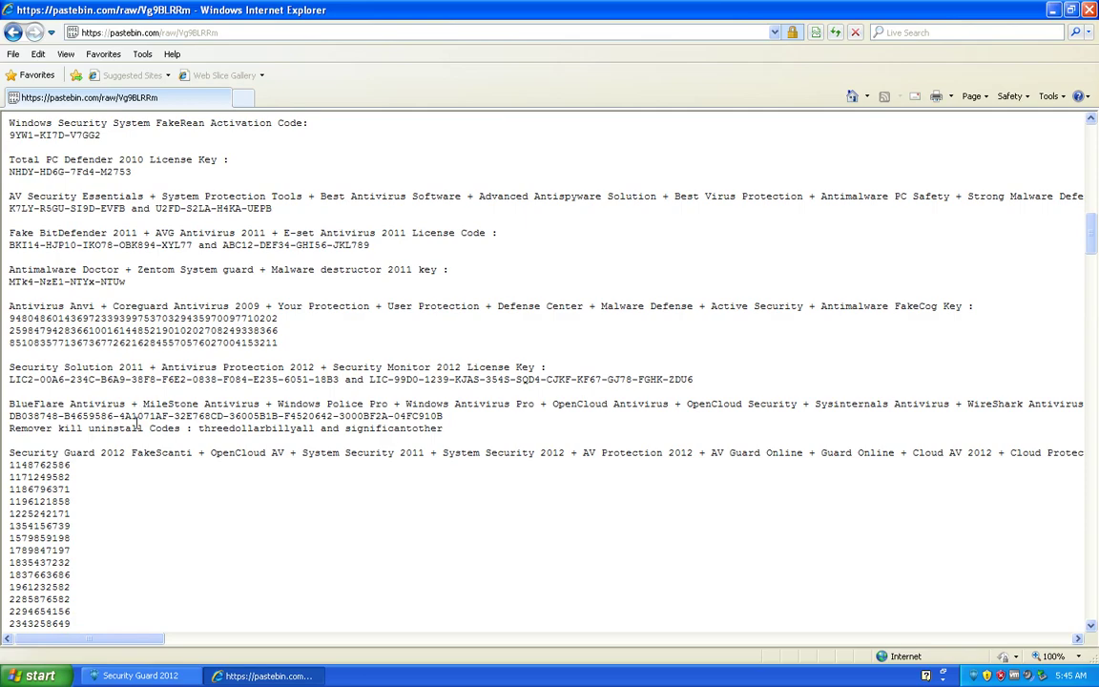
scroll(146, 459, down, 20)
scroll(215, 481, up, 5)
scroll(216, 481, up, 4)
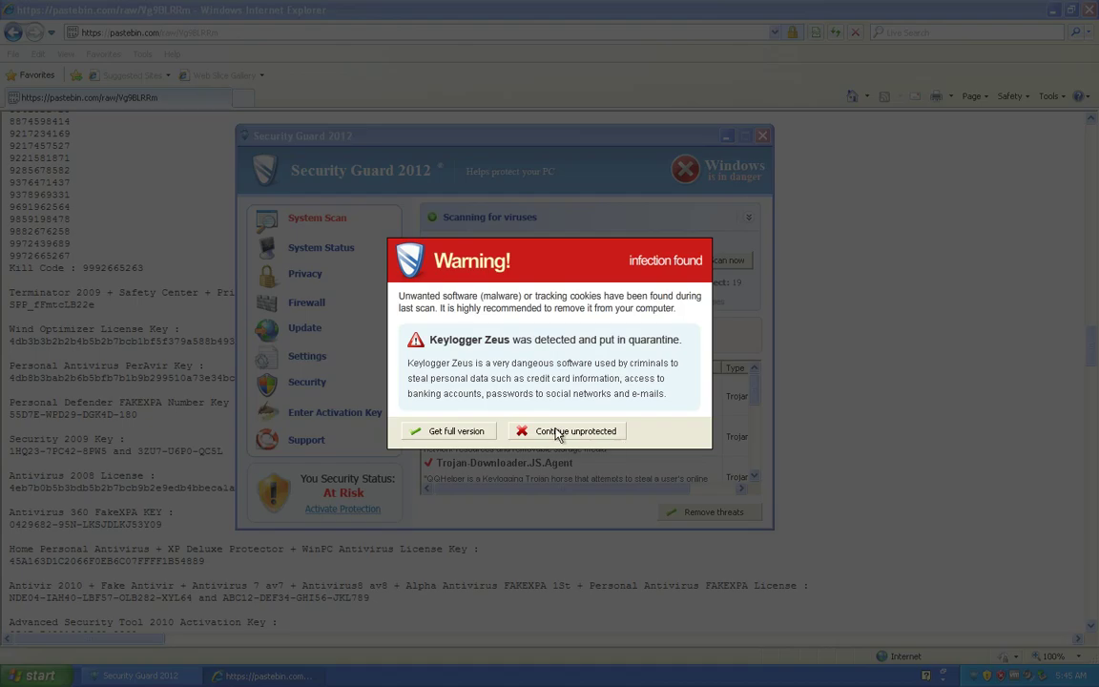
click(567, 430)
Step: Paste the copied code into the activation field, minimize Internet Explorer, activate, and confirm License key validated
right_click(482, 382)
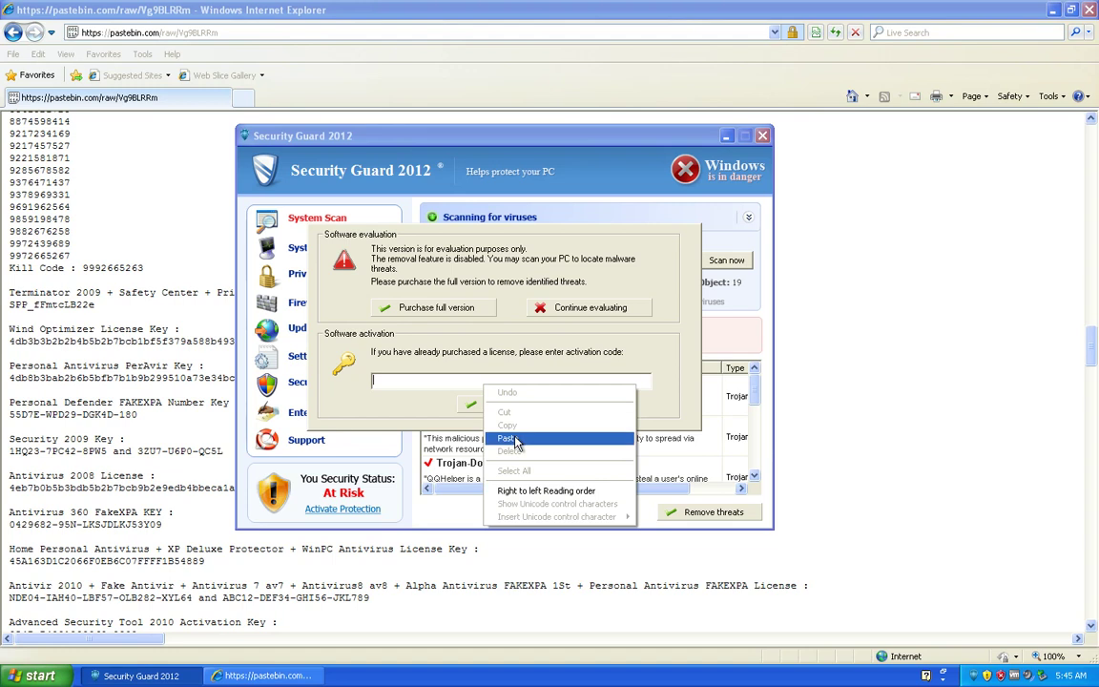
click(503, 439)
click(948, 11)
click(1052, 9)
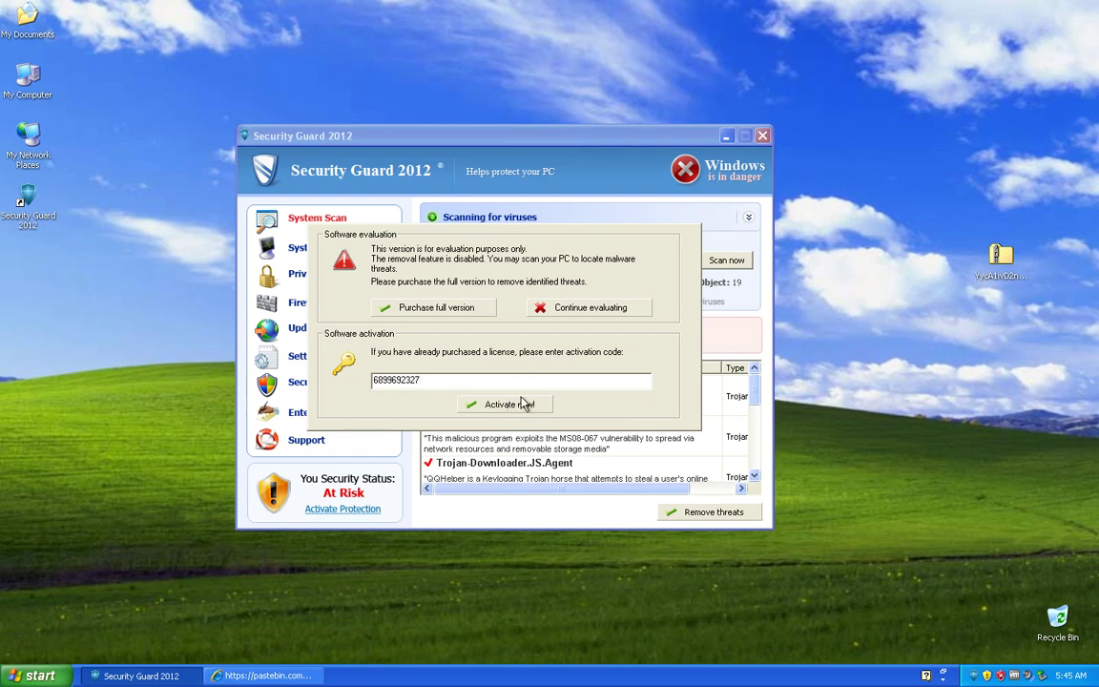
click(515, 406)
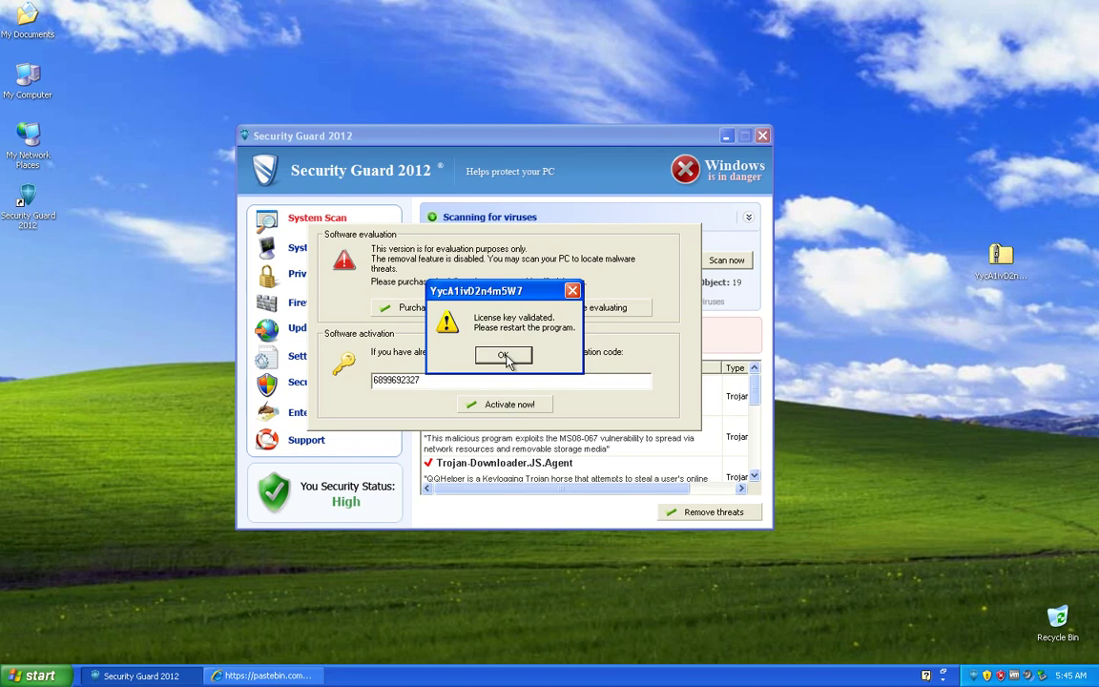
click(504, 356)
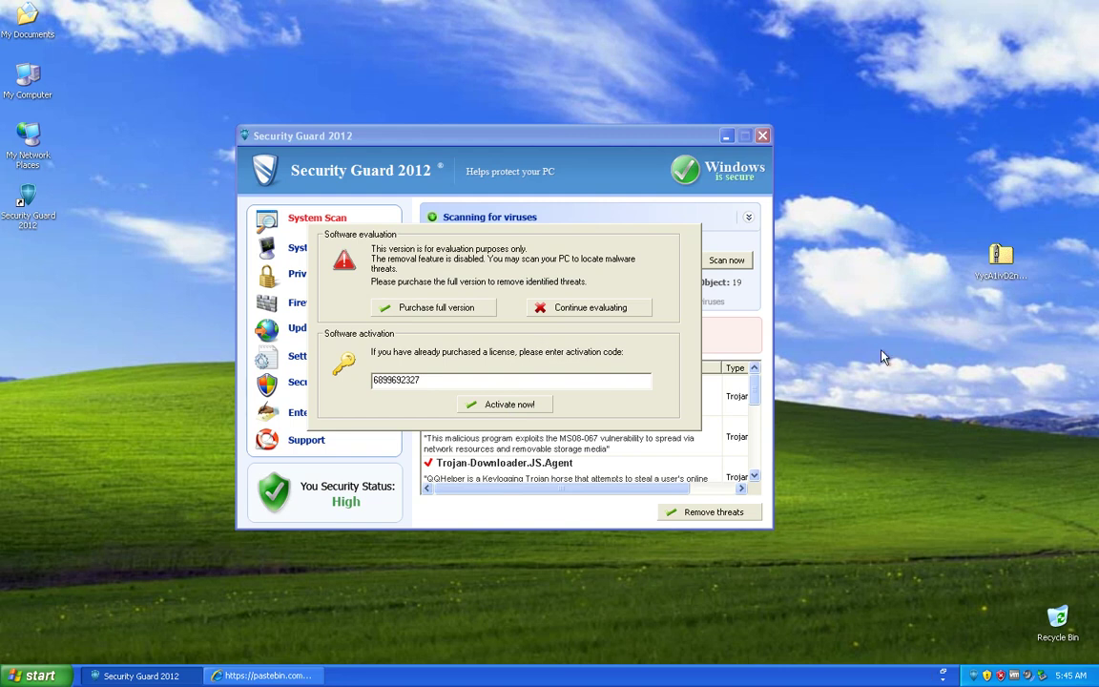
Step: Relaunch Security Guard 2012 from its desktop icon and bring forward its No Infections Found scan
double_click(28, 199)
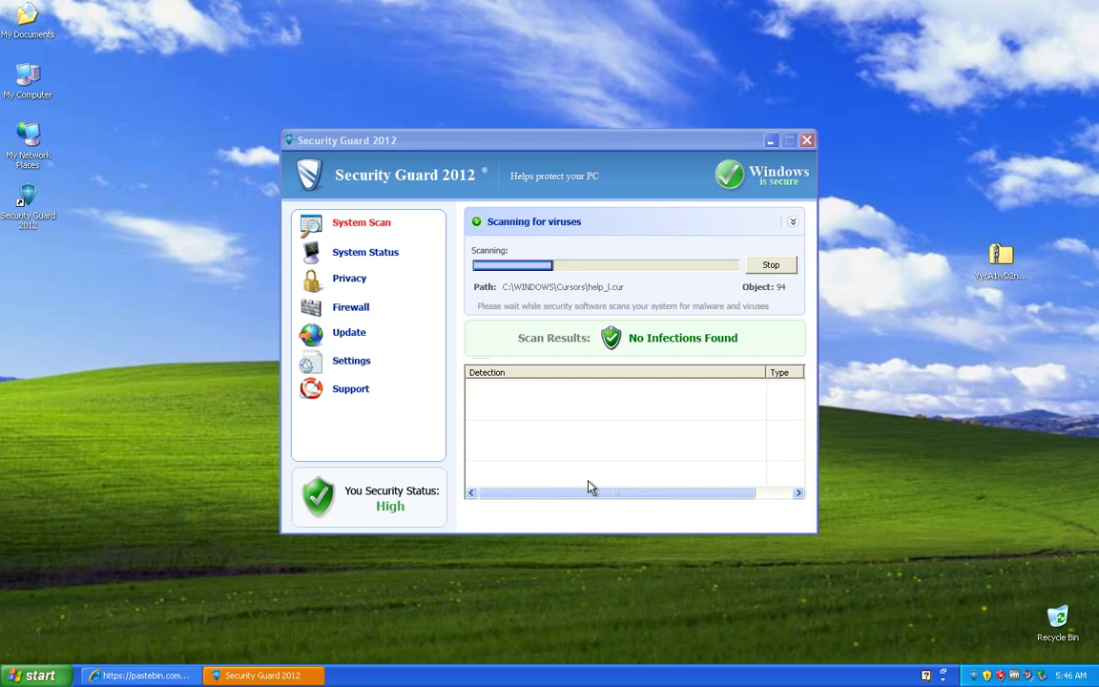
click(590, 487)
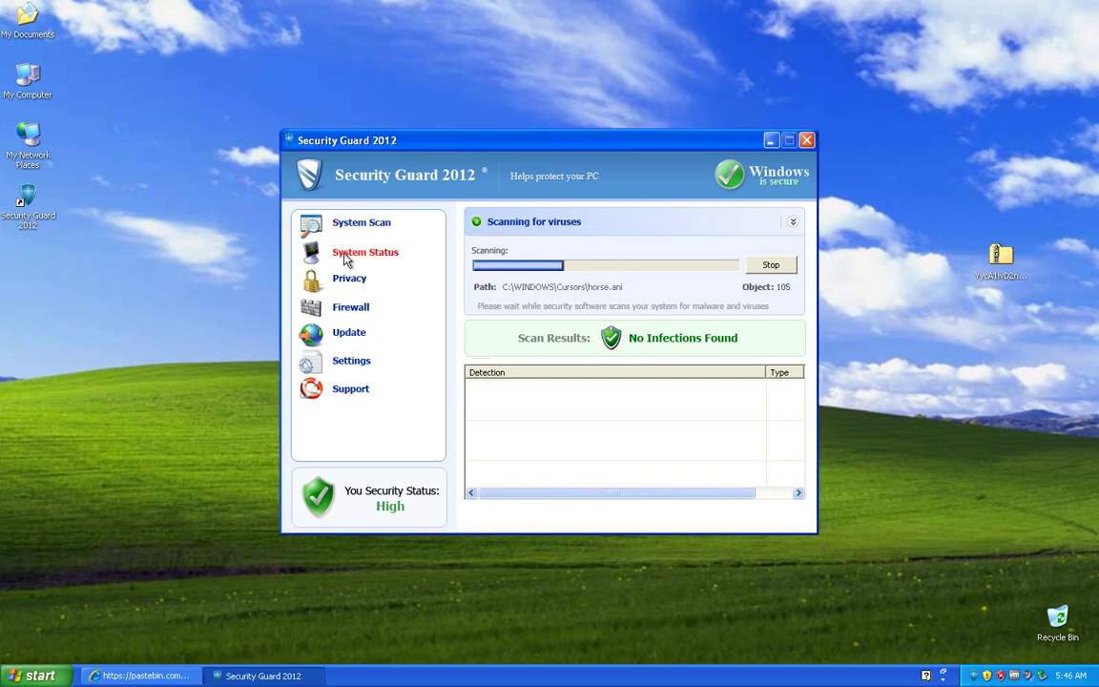
Step: In System Status, select the YycA1ivD2n4m5W7.exe process and try to end it
click(377, 252)
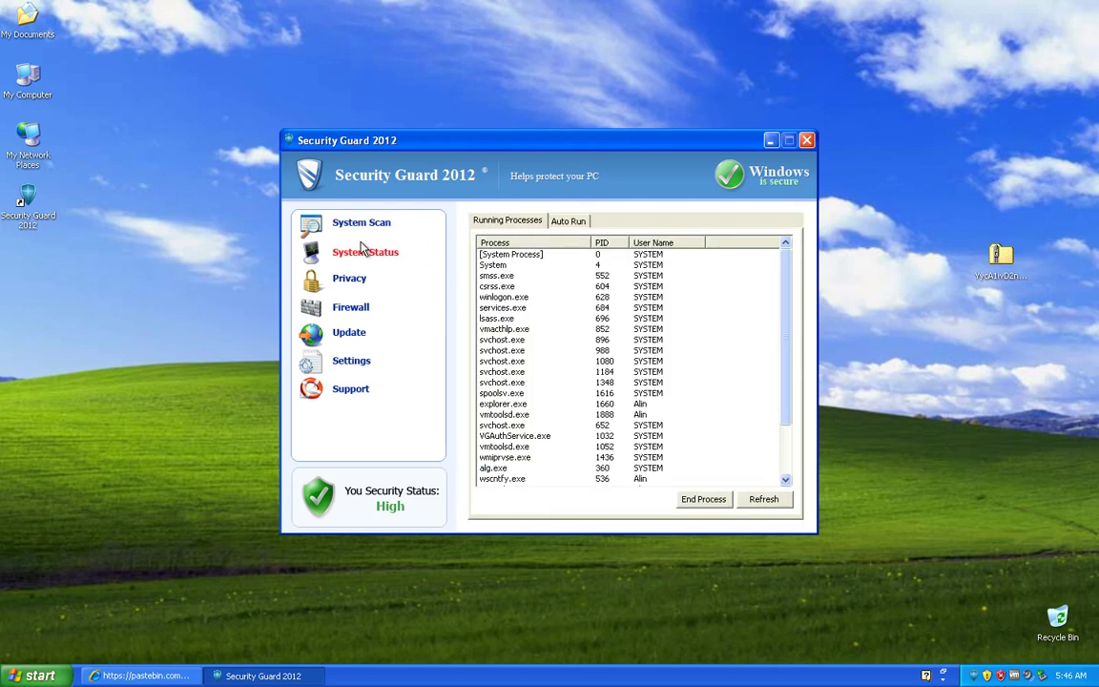
click(505, 426)
scroll(506, 426, down, 2)
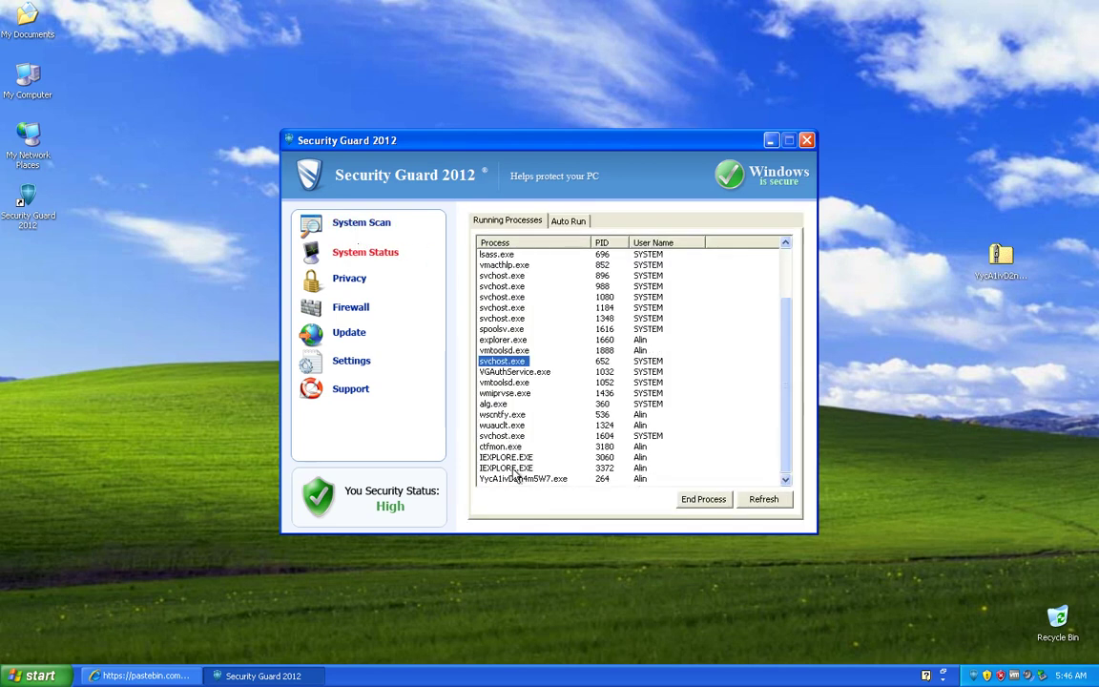
click(523, 469)
click(532, 479)
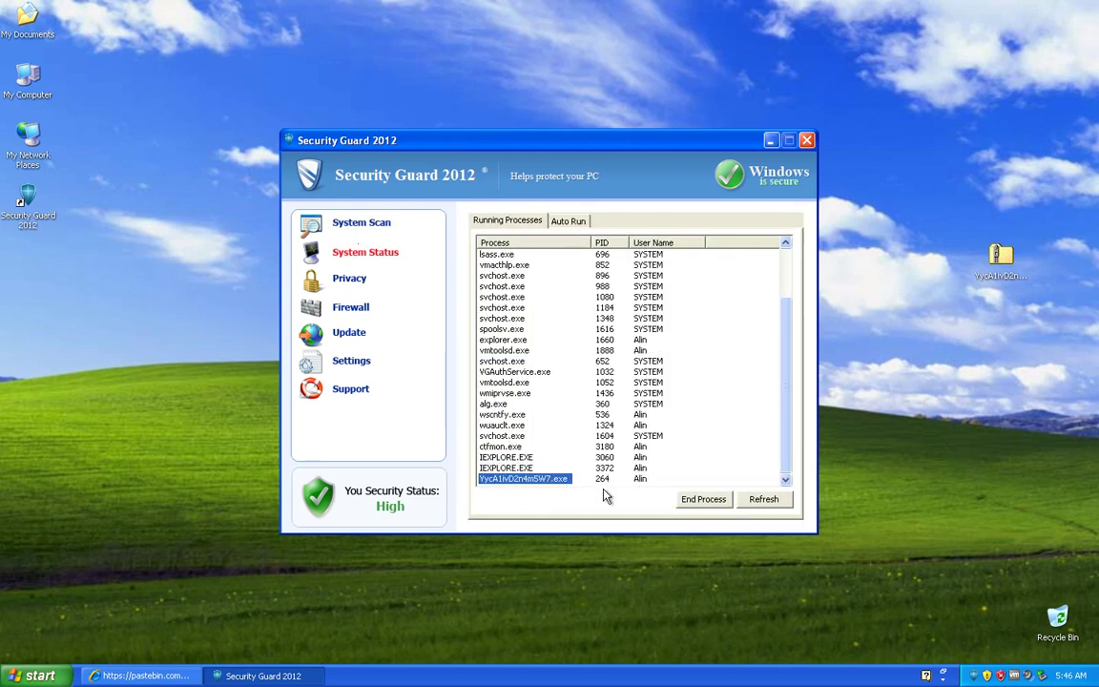
click(687, 501)
Step: View Privacy, Firewall and Settings, then try sending an empty support message and dismiss the alert
click(349, 281)
click(358, 309)
click(355, 361)
click(363, 391)
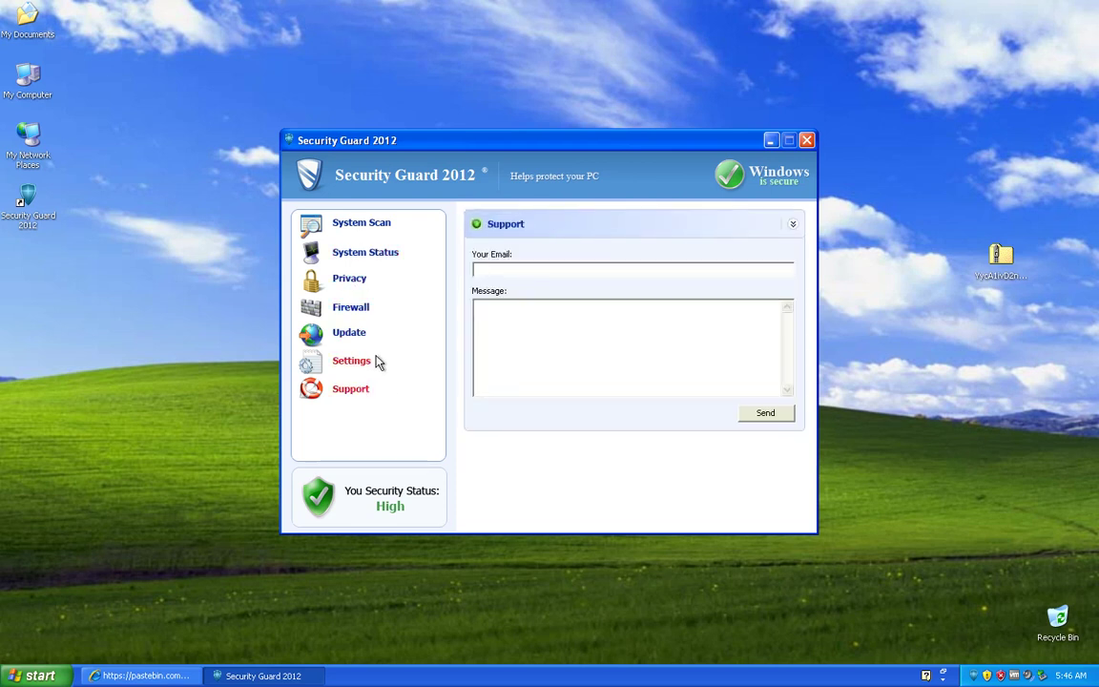
click(764, 420)
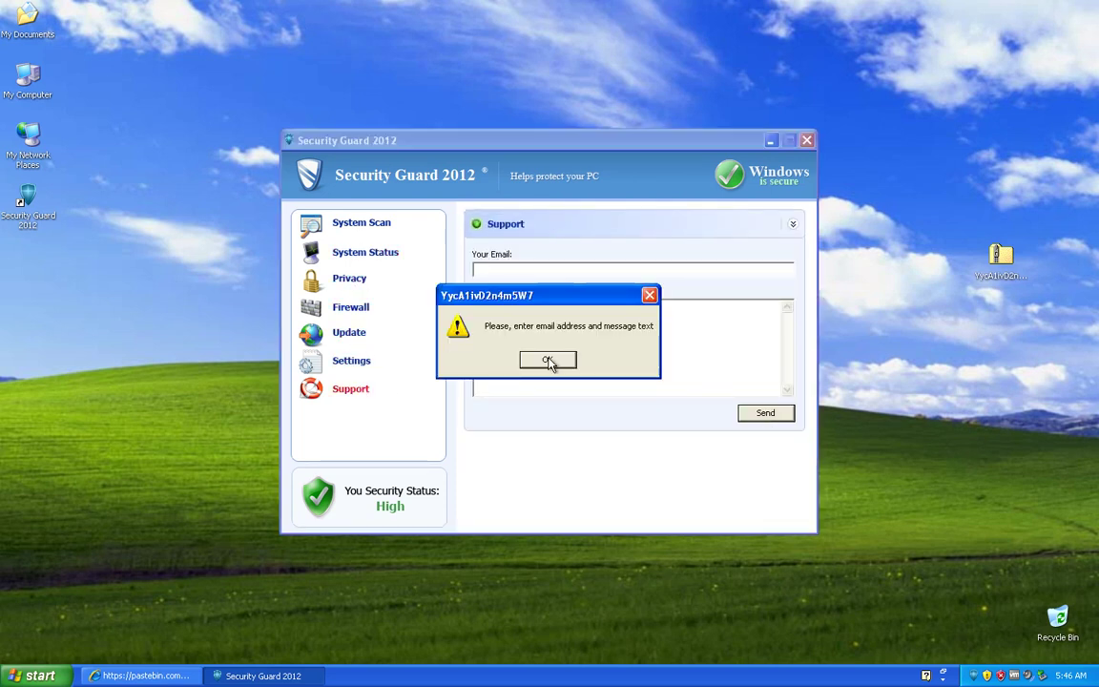
click(553, 363)
Step: Check the Update, System Scan and processes panels, then close Security Guard 2012
click(341, 334)
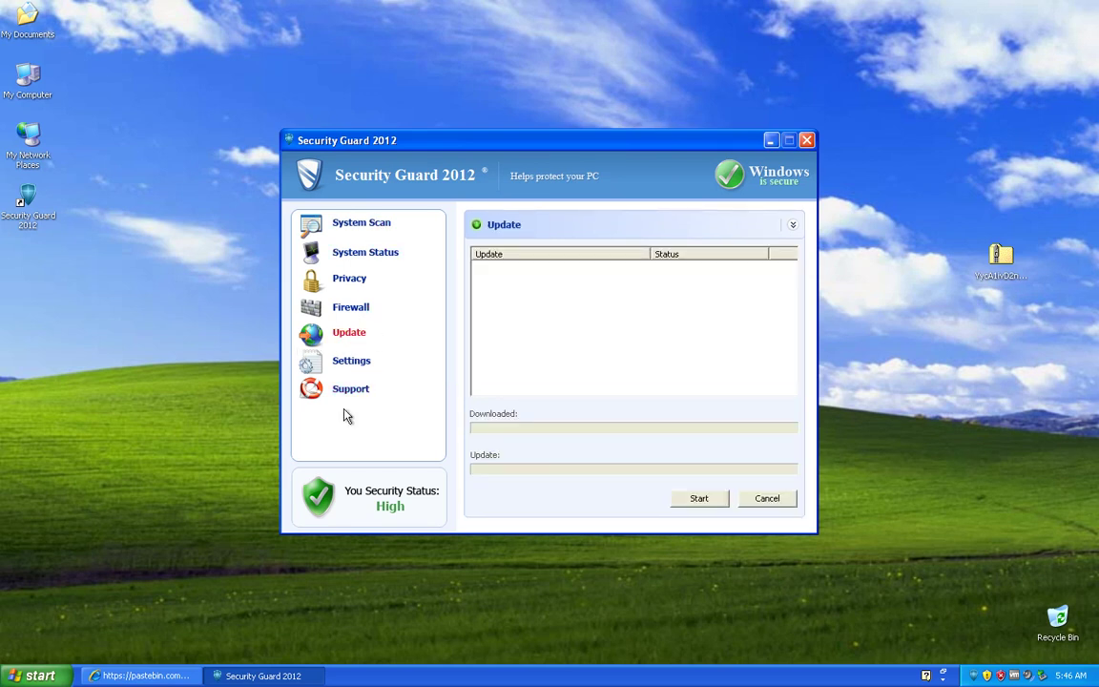
click(384, 226)
click(381, 253)
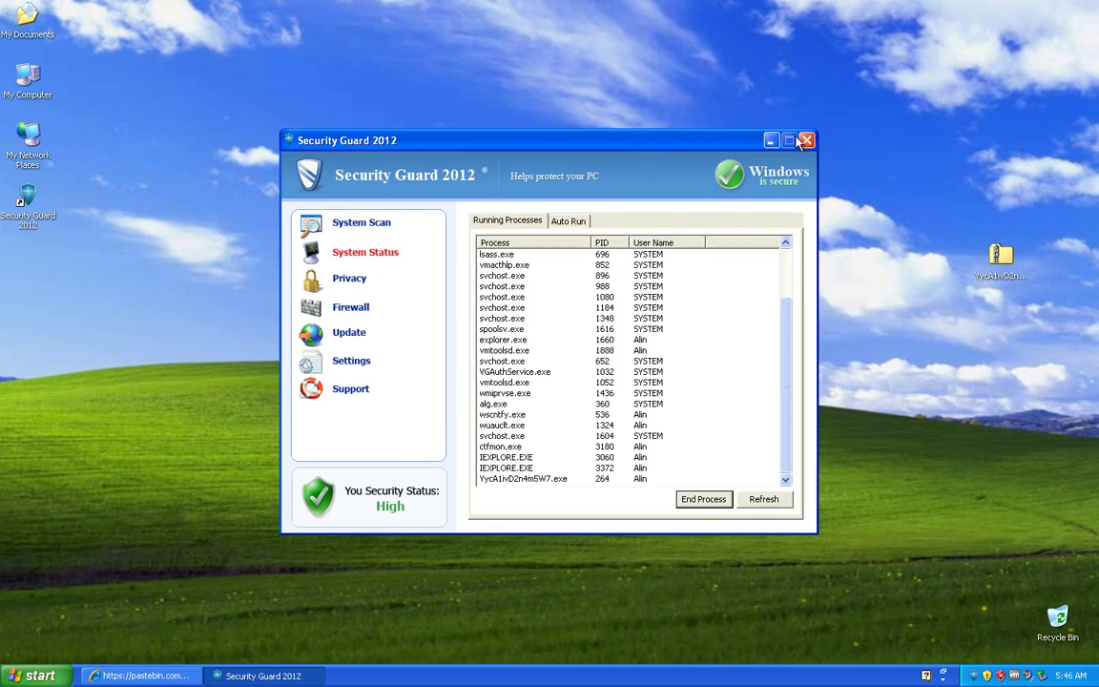
click(806, 140)
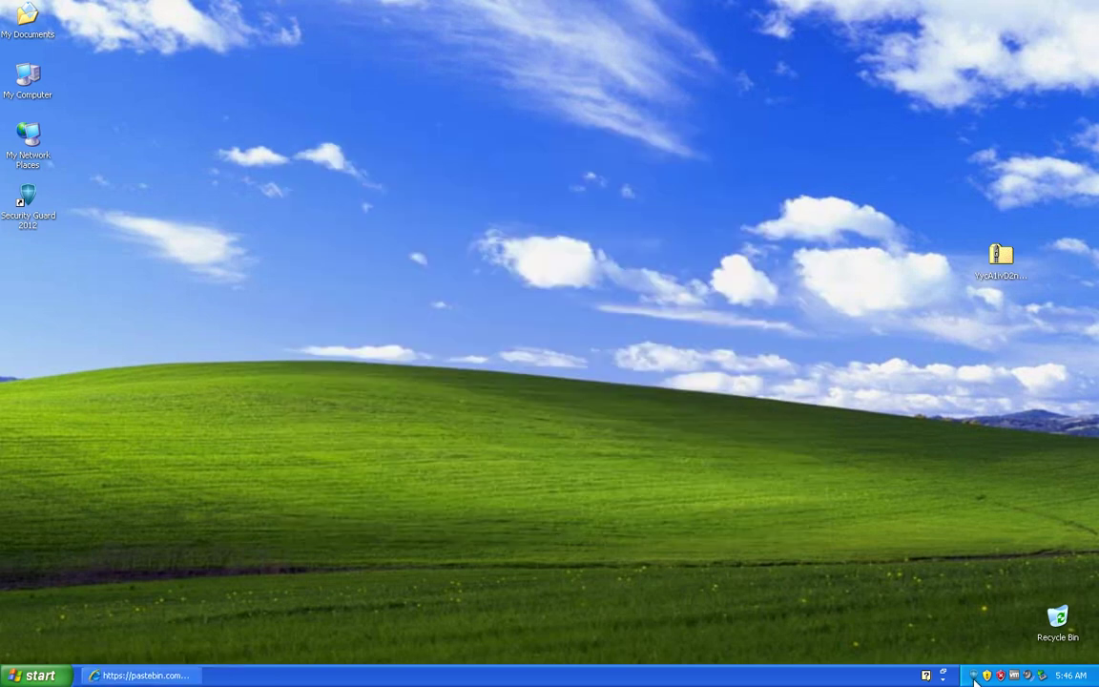
Step: Run Uninstall from the Security Guard 2012 Start menu folder and close the Problem with Shortcut box
click(38, 676)
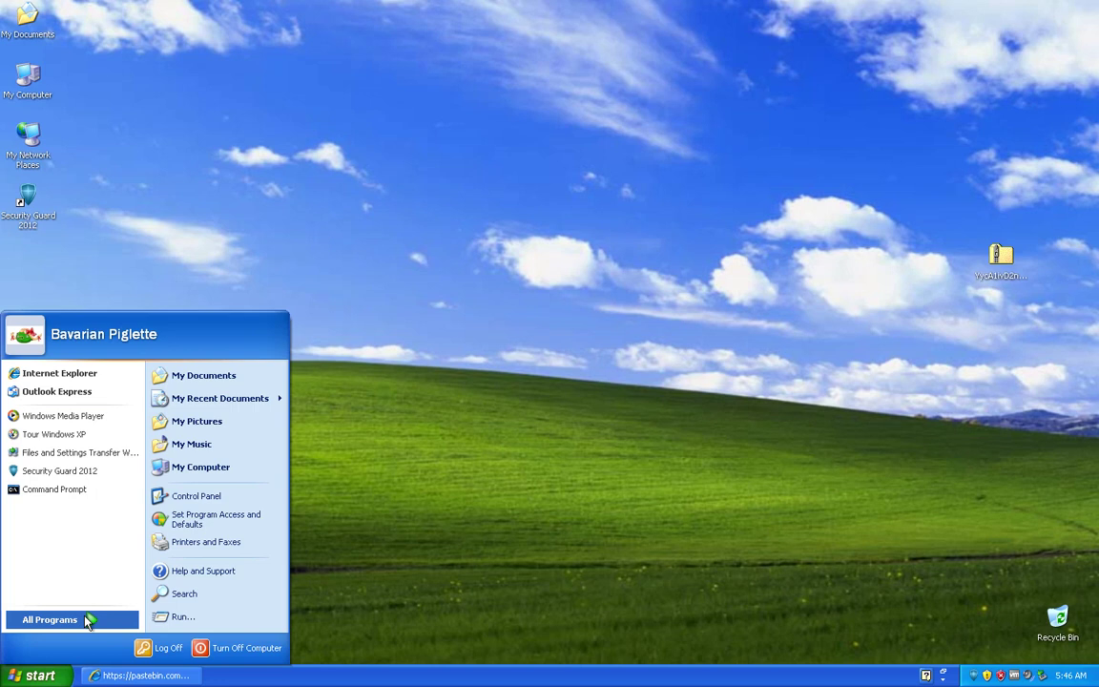
mouse_move(84, 621)
mouse_move(158, 515)
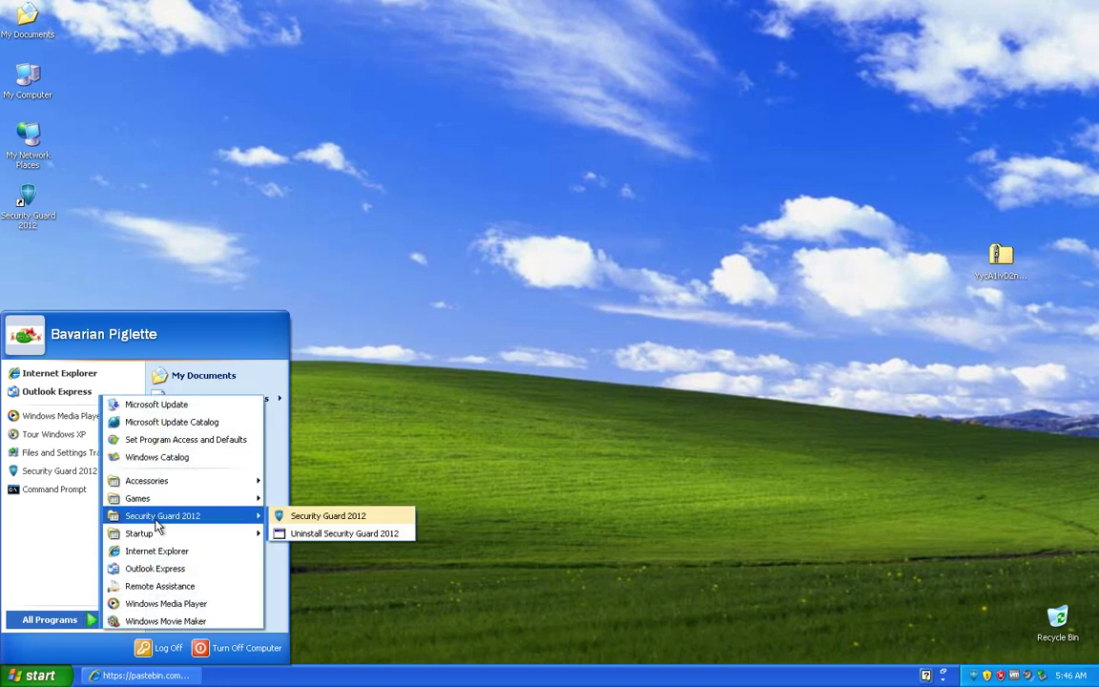
click(325, 533)
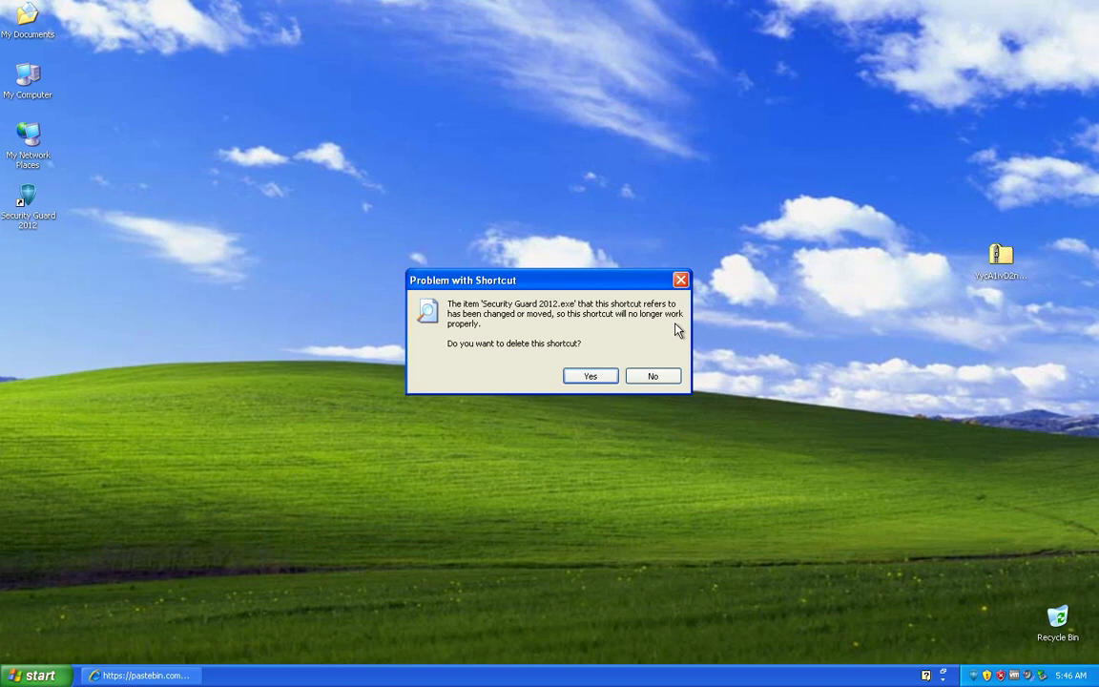
click(641, 381)
Step: Open the Uninstall shortcut's Properties and select the argument after its Security Guard 2012.exe target
click(21, 683)
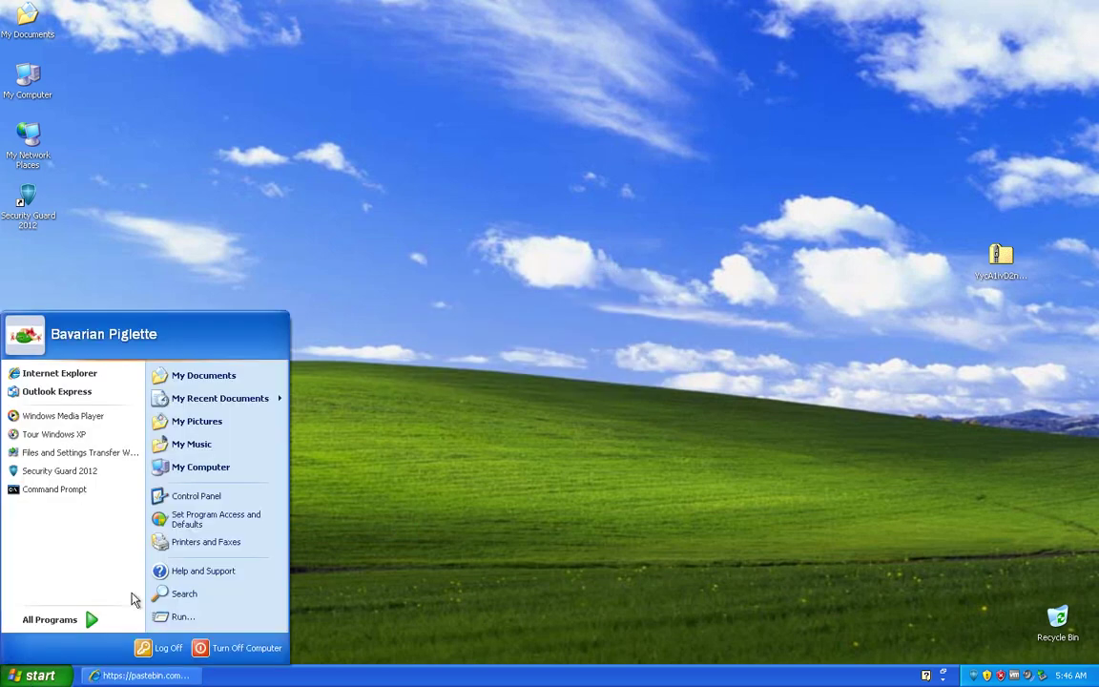
click(111, 619)
mouse_move(162, 516)
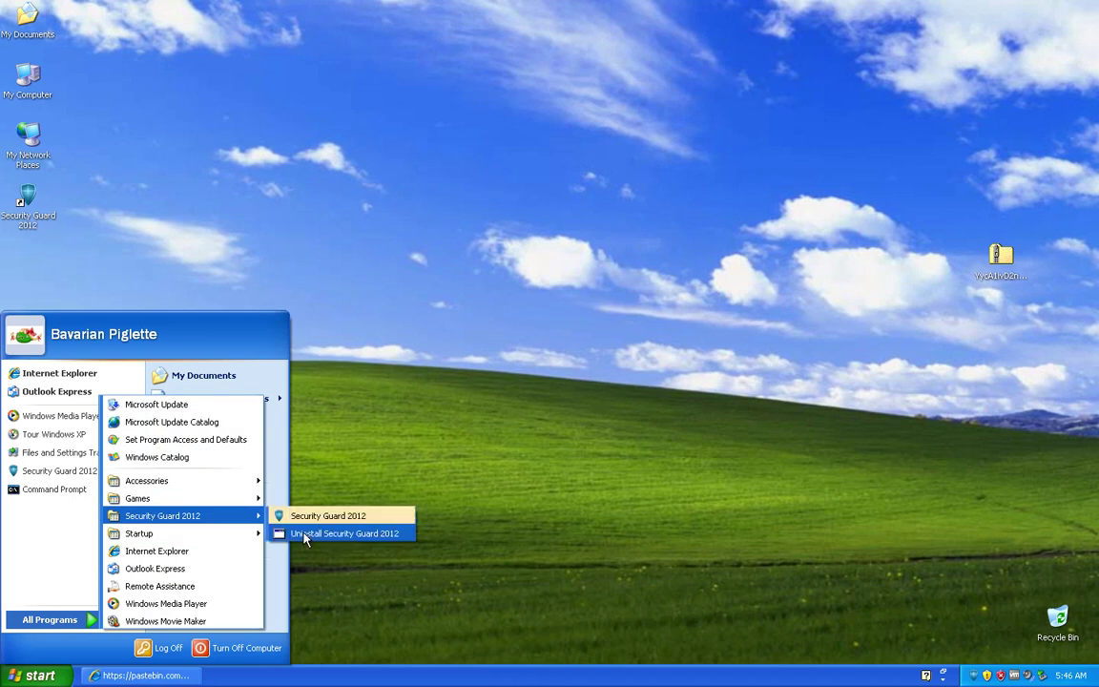
right_click(315, 531)
click(344, 523)
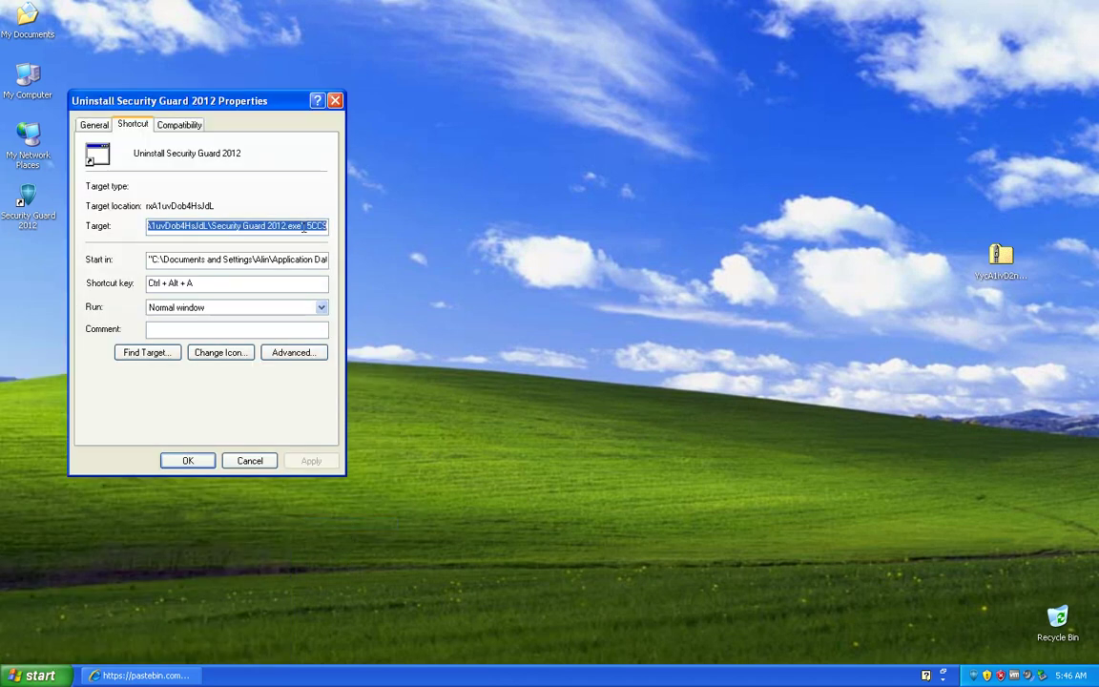
drag(303, 226, 317, 232)
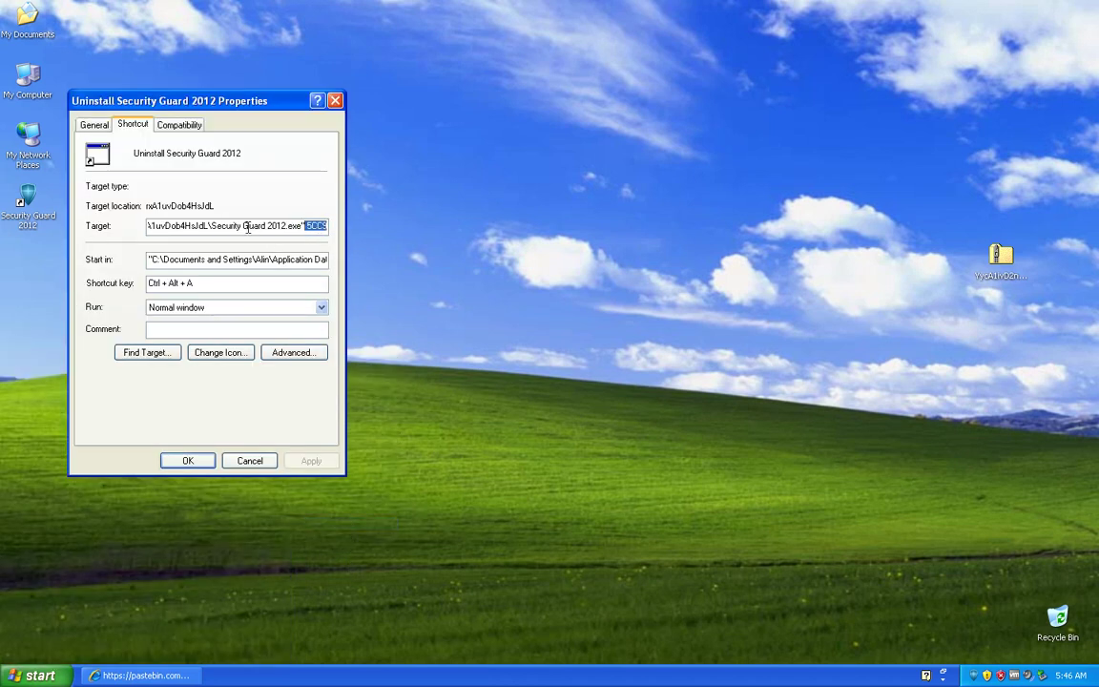
Step: Inspect the Uninstall shortcut's Target path, selecting the trailing argument after the closing quote
key(shift+Home)
click(303, 226)
drag(304, 226, 398, 240)
click(301, 226)
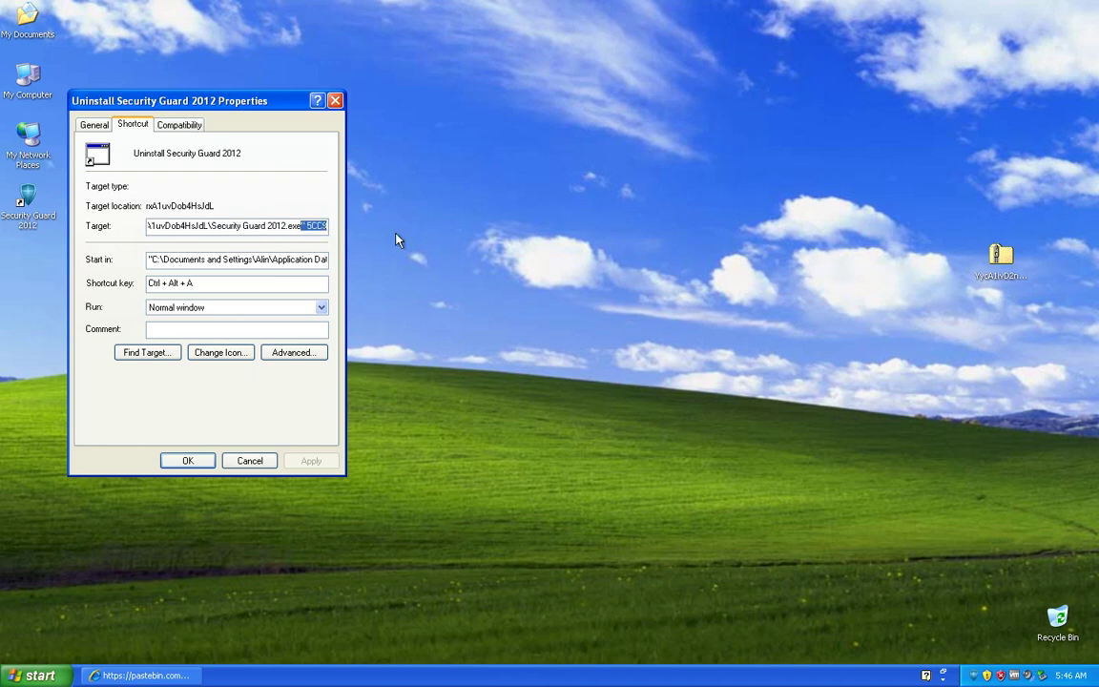
click(313, 226)
key(shift+End)
Step: Open Properties for the desktop Security Guard 2012 shortcut and move it right of centre
right_click(30, 204)
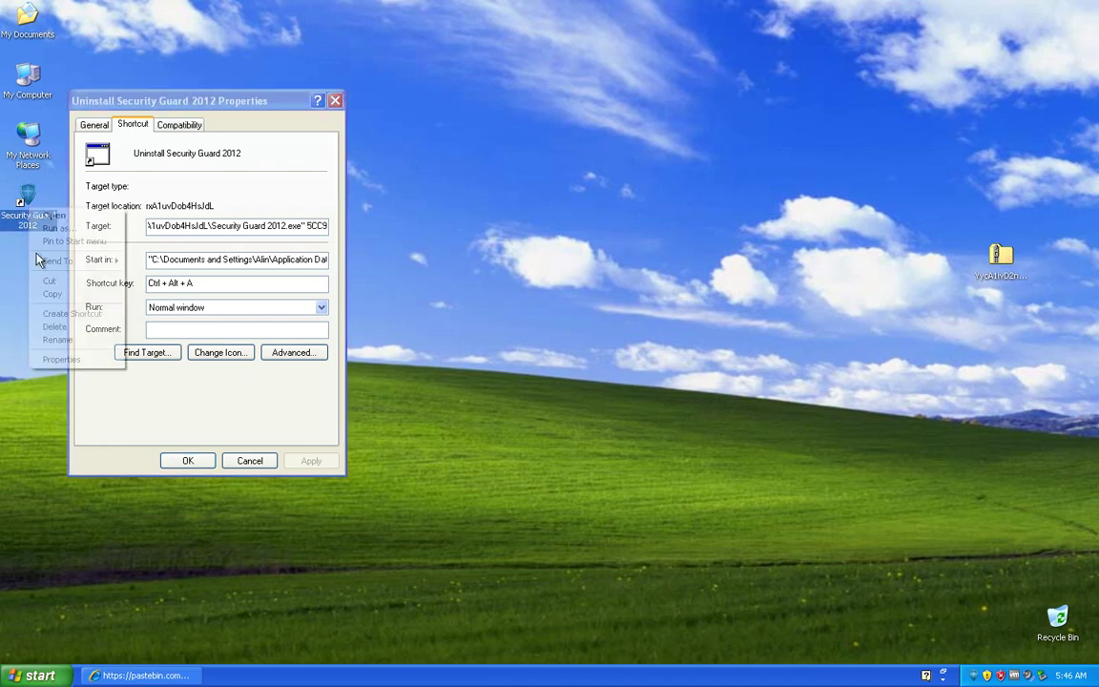
click(74, 359)
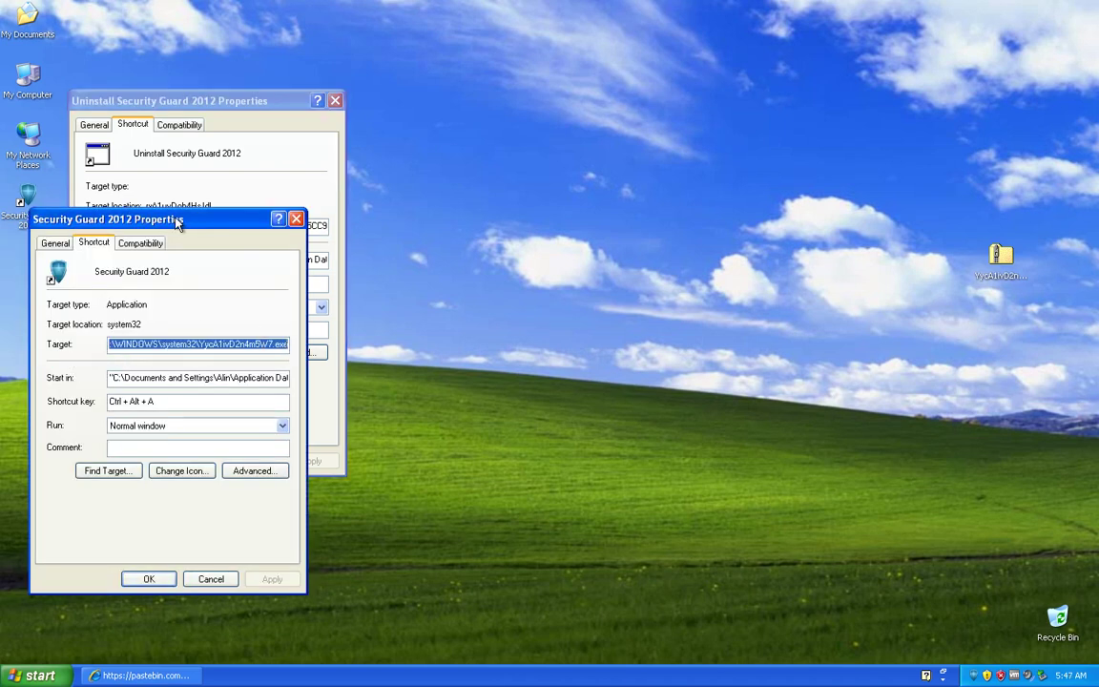
drag(166, 220, 531, 239)
Step: Close the Uninstall shortcut's Properties window
click(273, 198)
right_click(312, 229)
click(334, 268)
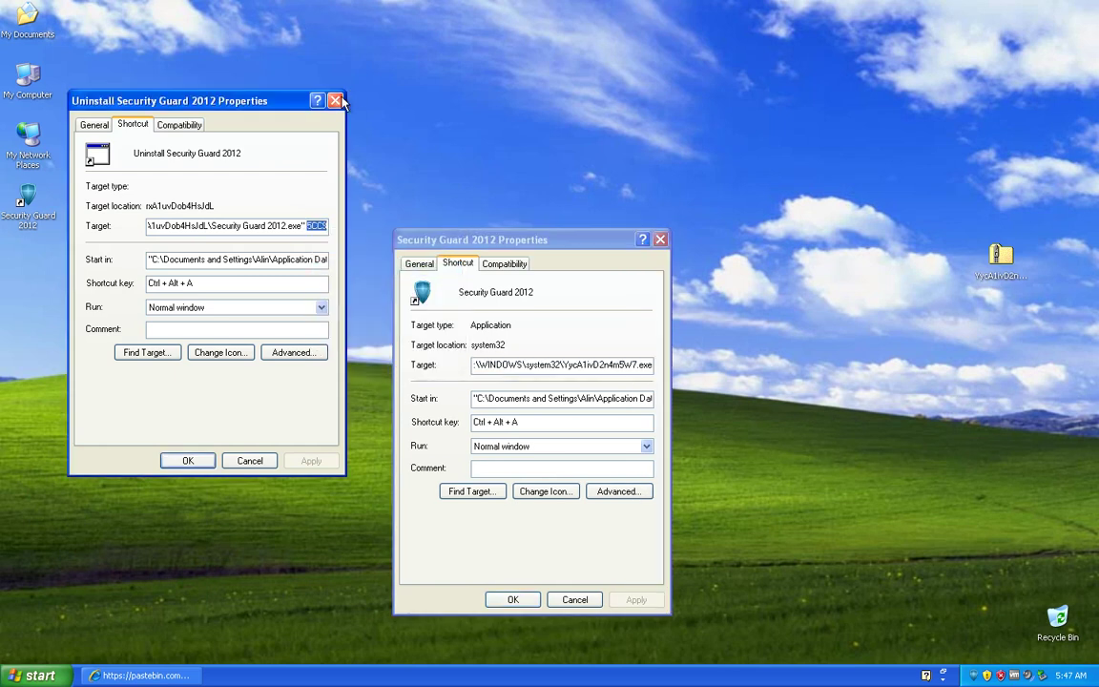
click(335, 100)
Step: Launch Command Prompt from Start, then select the Security Guard 2012 shortcut's YycA1ivD2n4m5W7.exe Target text
click(42, 676)
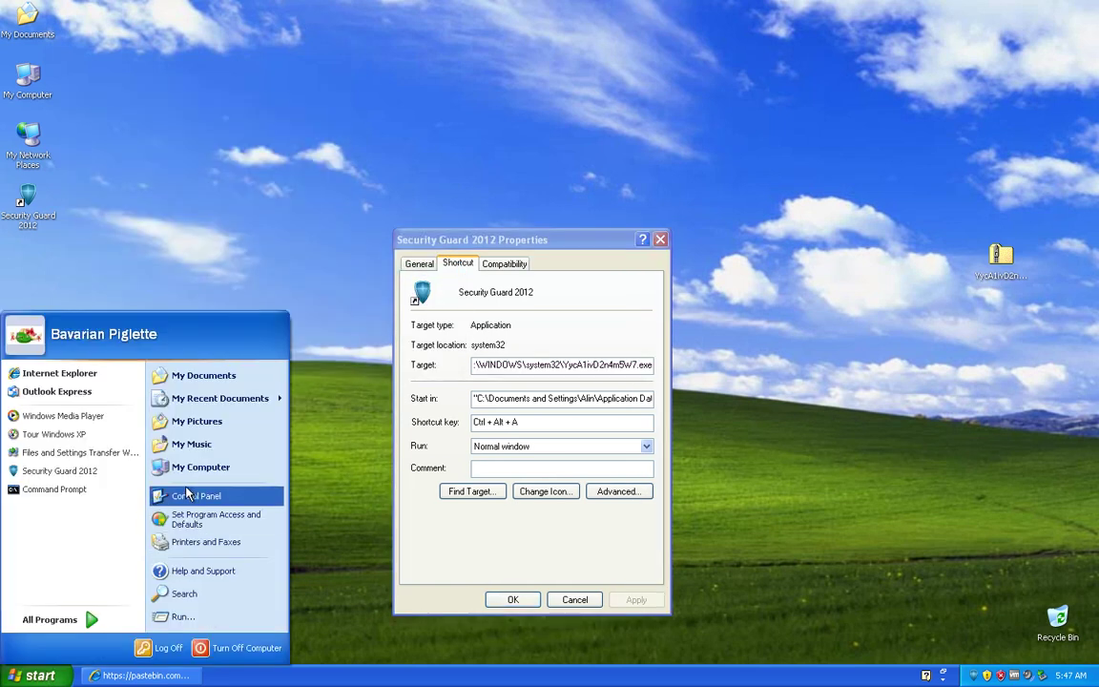
click(54, 488)
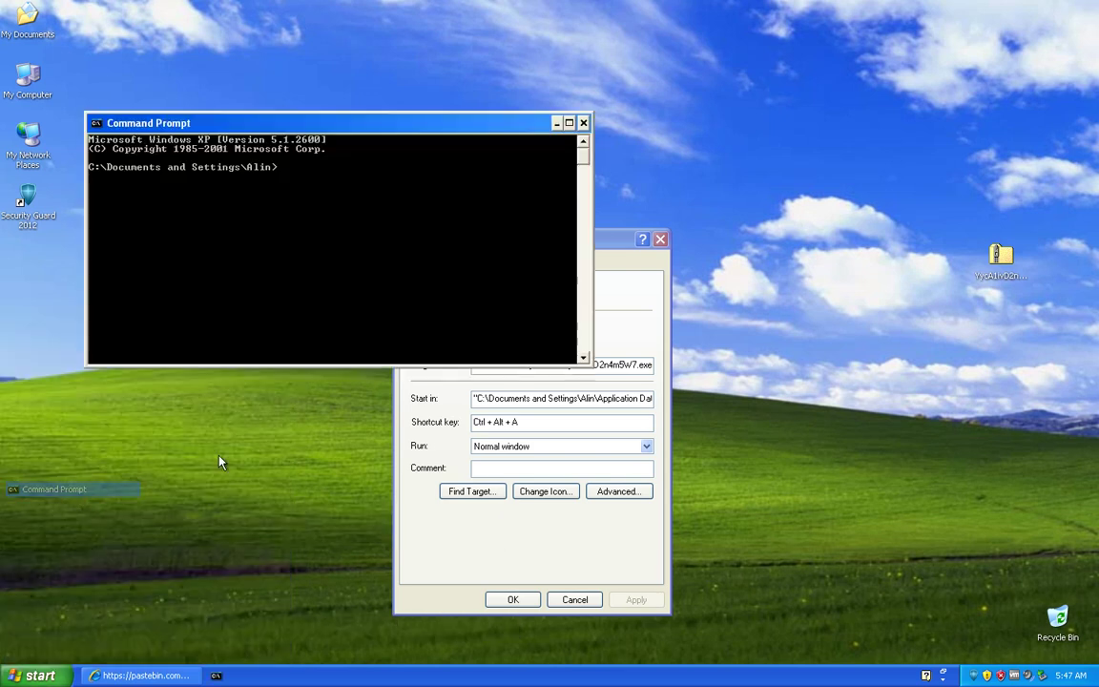
click(531, 398)
drag(653, 363, 217, 228)
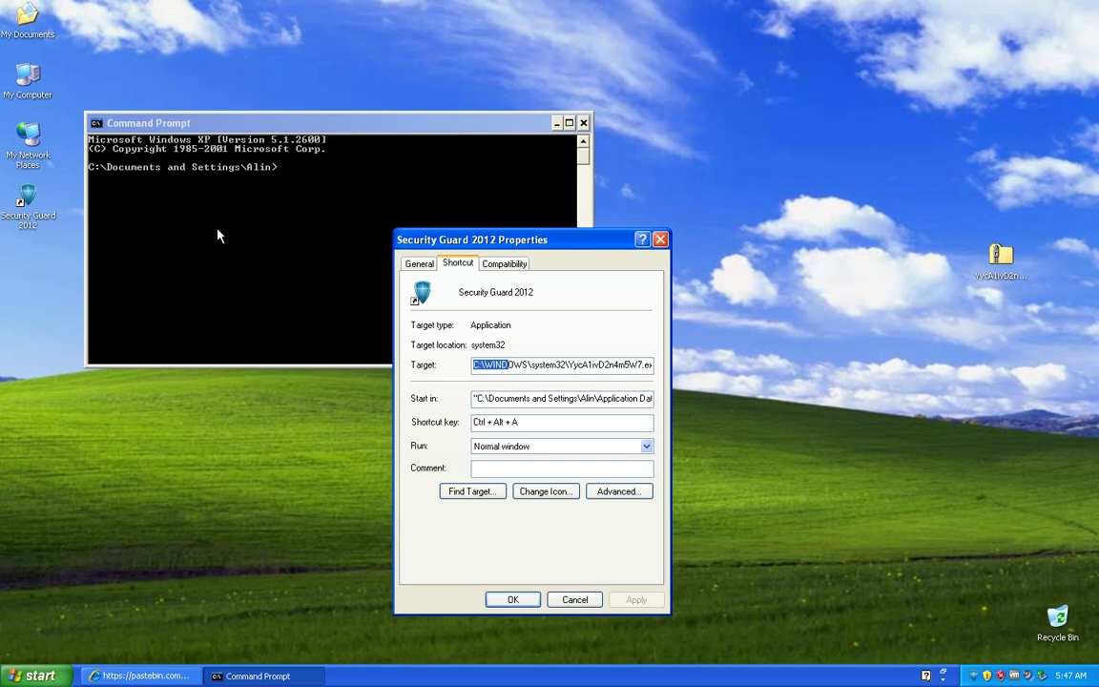
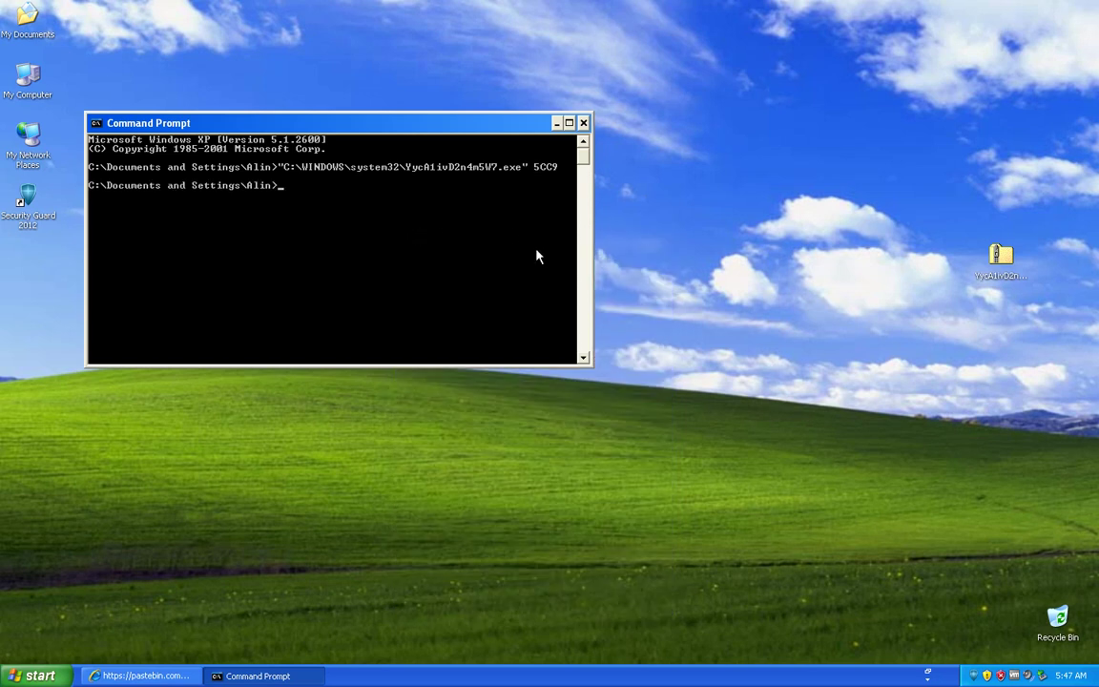
Step: Bring up the taskbar menu, dismiss it without choosing anything, and refocus Command Prompt
right_click(973, 675)
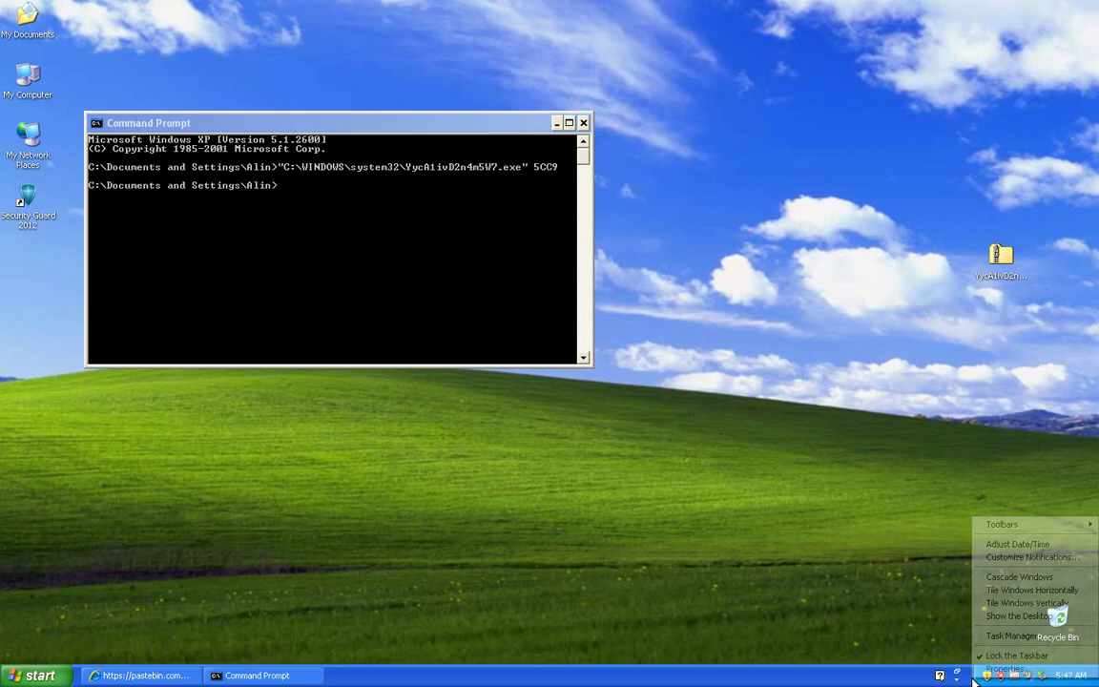
click(1020, 638)
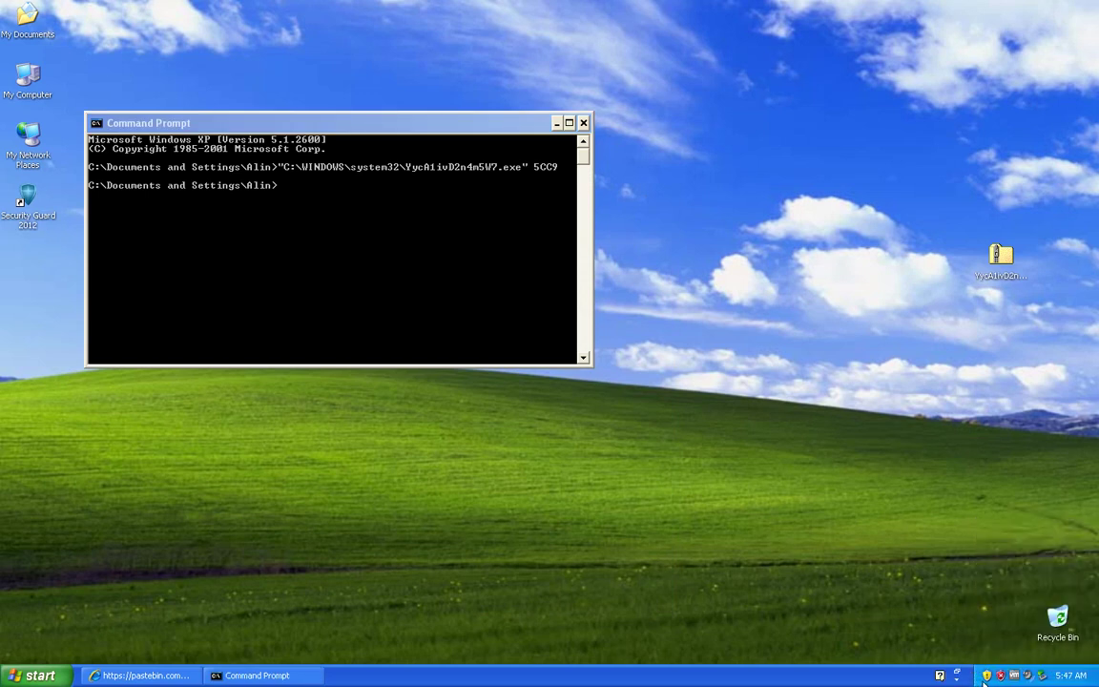
click(367, 284)
Step: Show and close the Start menu, then select the Security Guard 2012 desktop shortcut
click(38, 676)
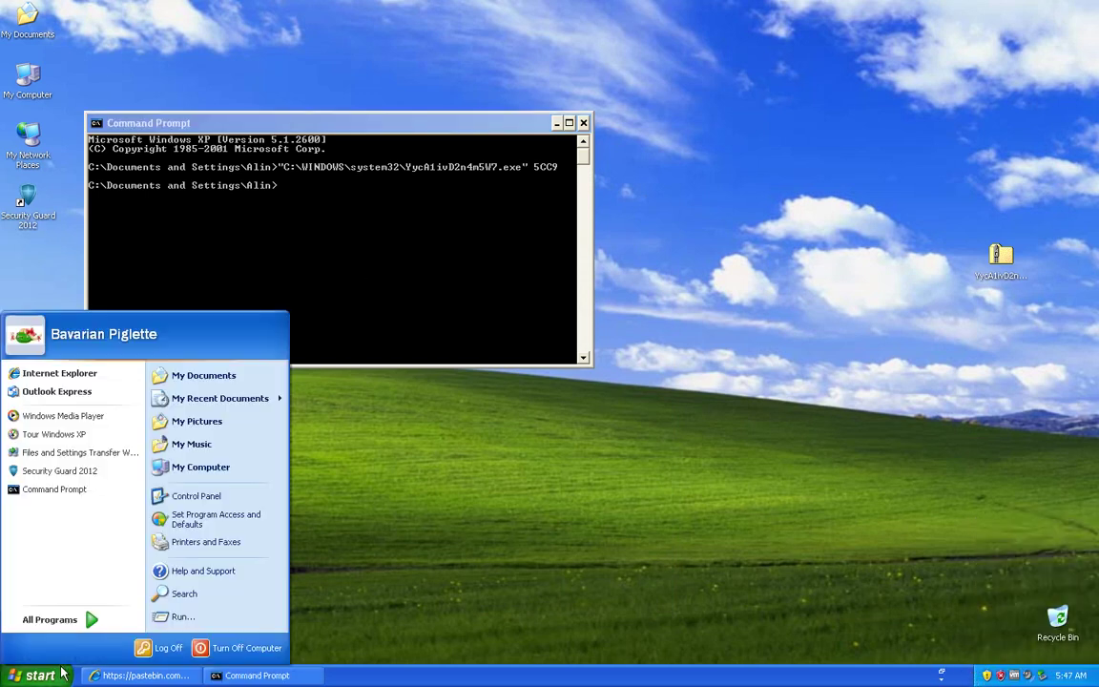
click(37, 195)
click(28, 204)
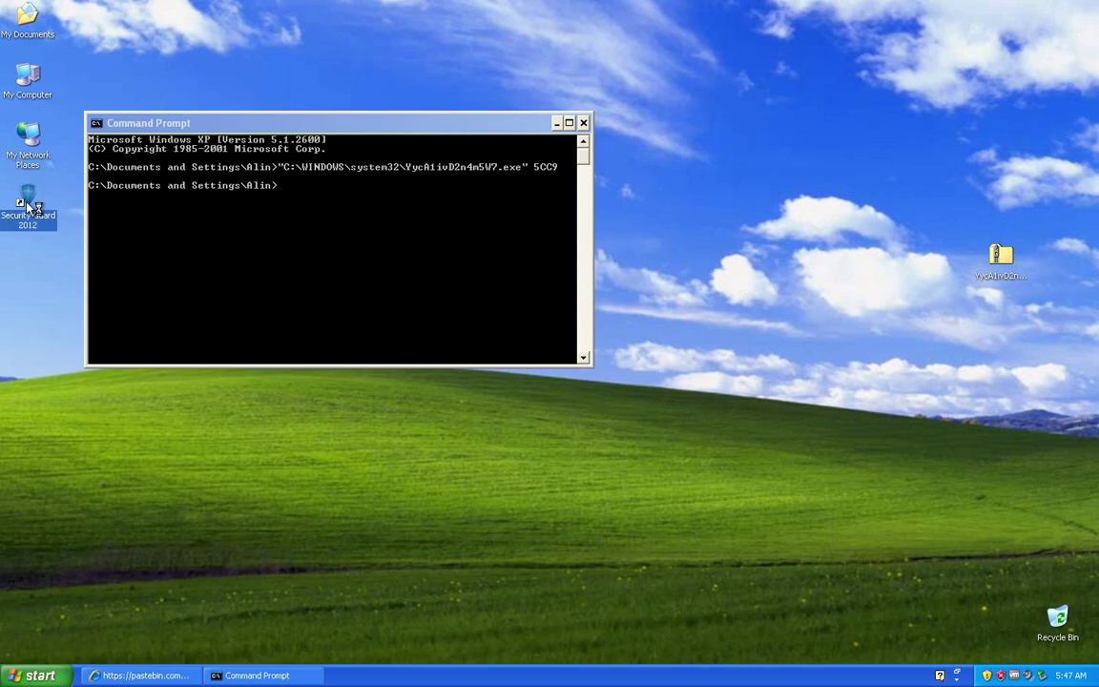
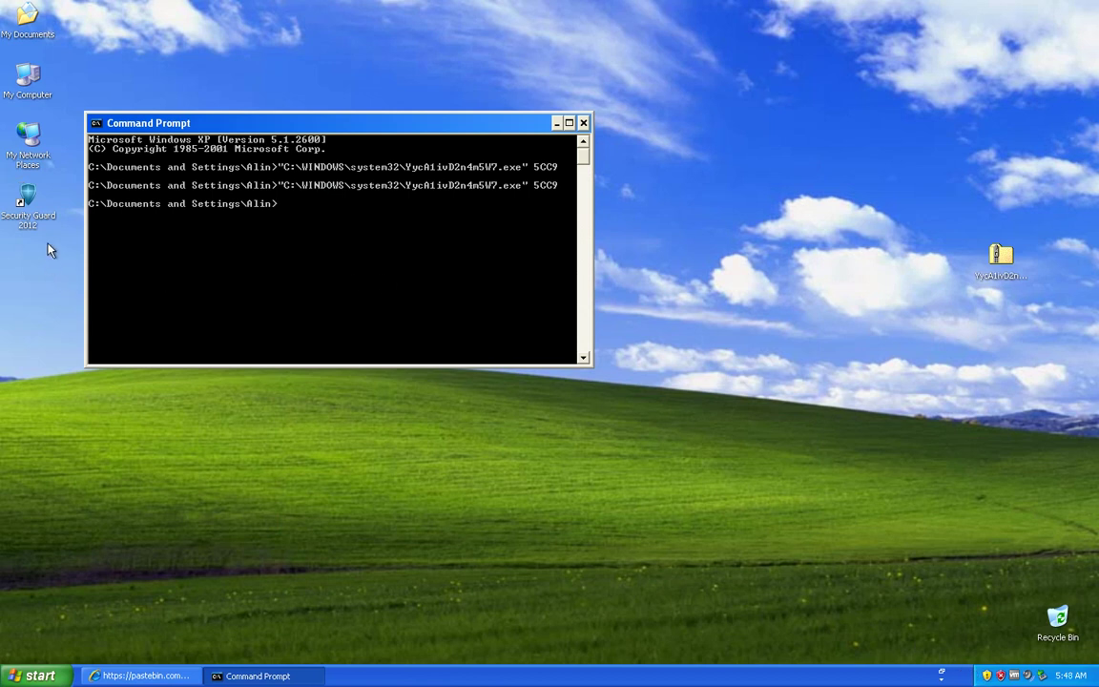
Step: Launch the Registry Editor by running regedit from the Start menu's Run prompt
click(38, 675)
mouse_move(100, 620)
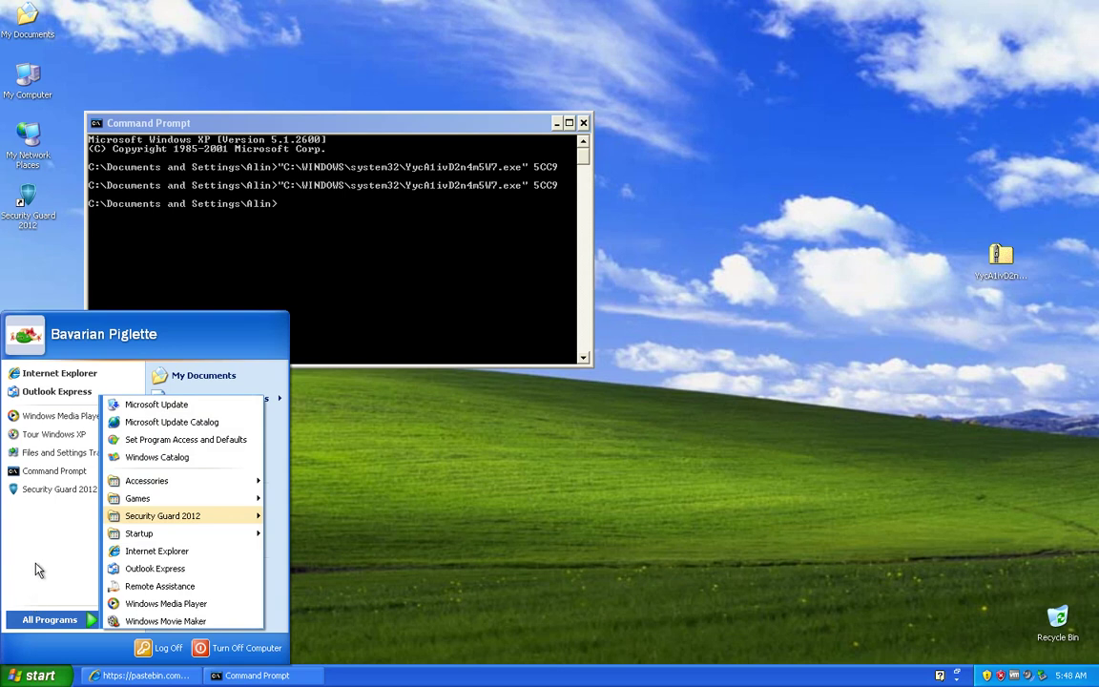
click(180, 617)
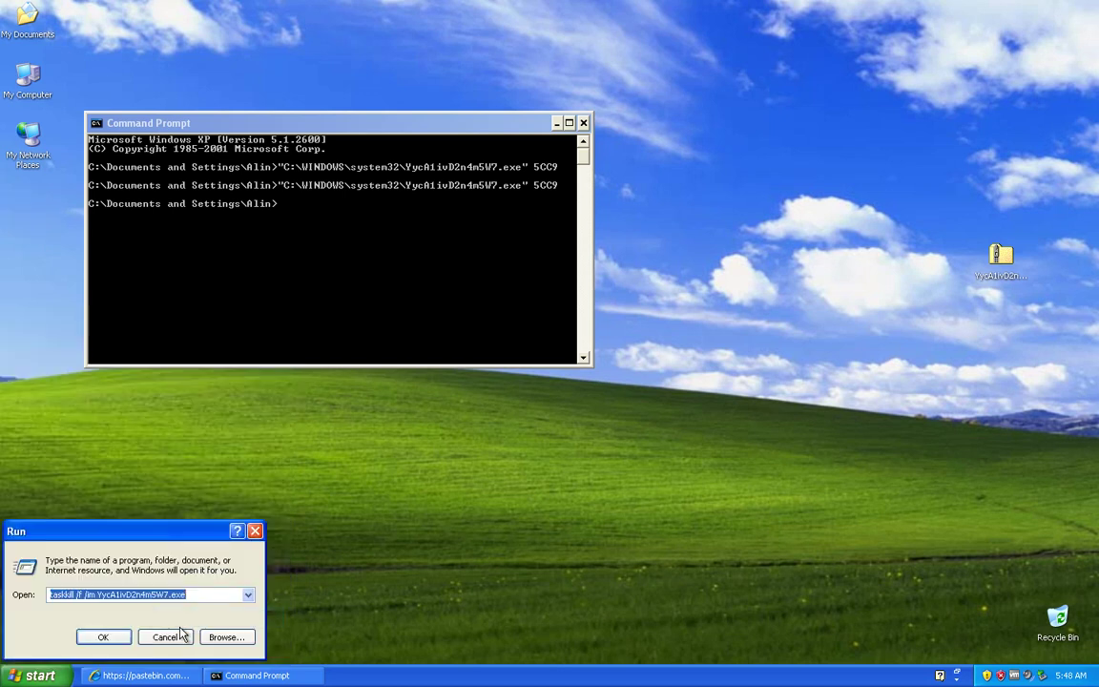
text(regedit)
key(Return)
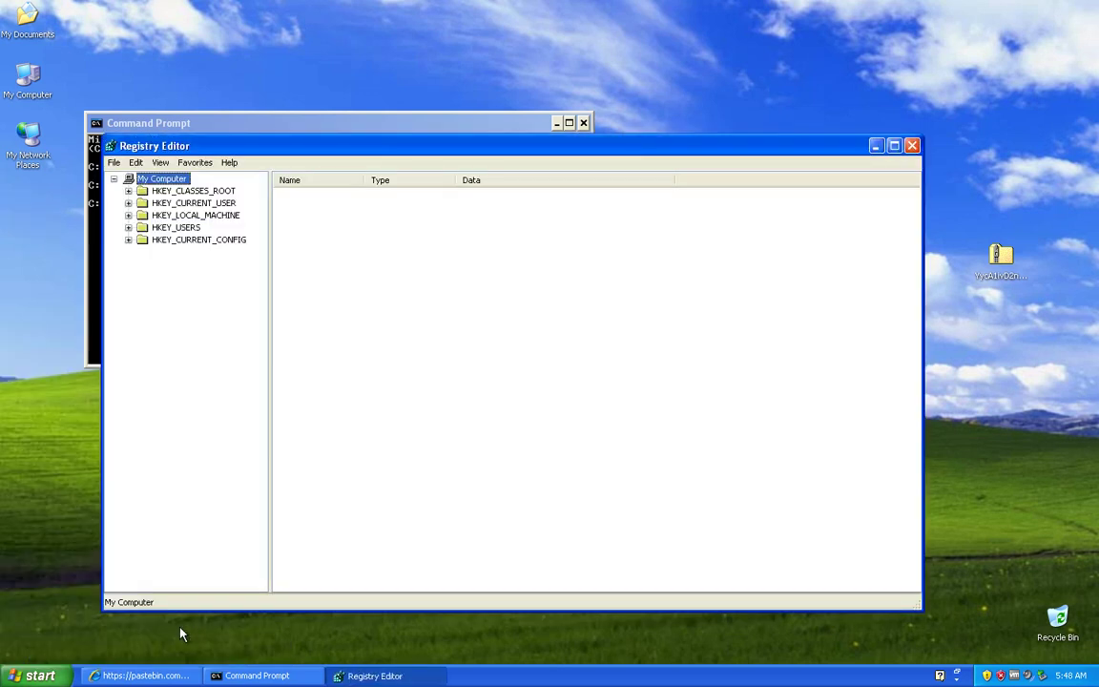
Step: Expand HKEY_CURRENT_USER\Software\ASC 2.1 to view its values
double_click(181, 204)
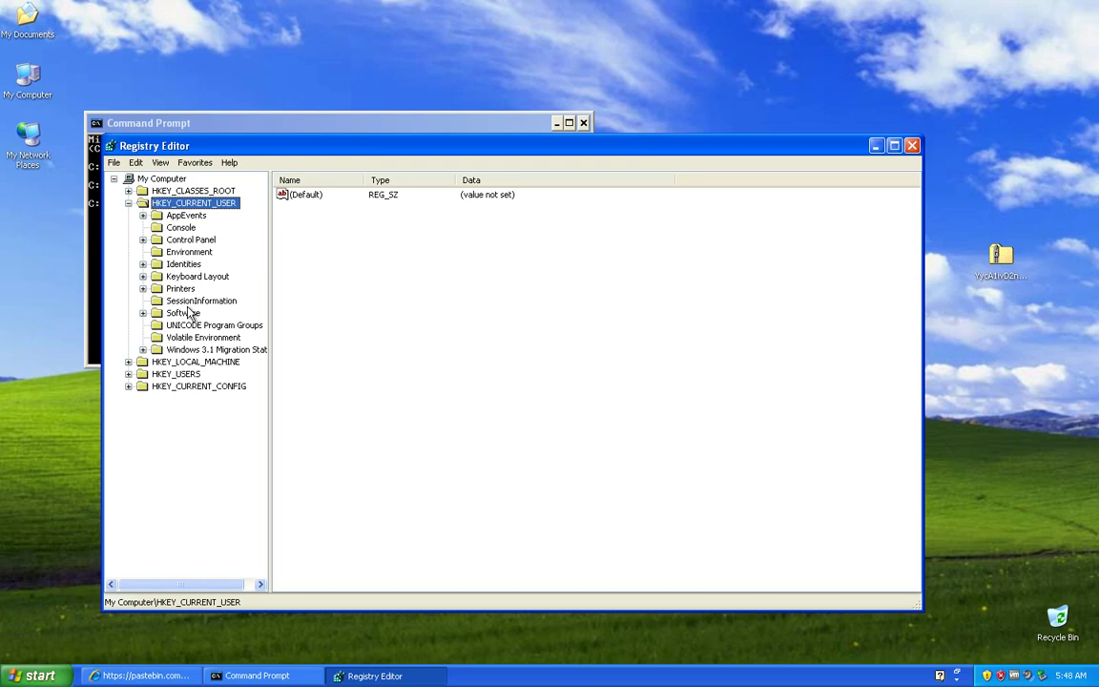
double_click(181, 313)
double_click(201, 325)
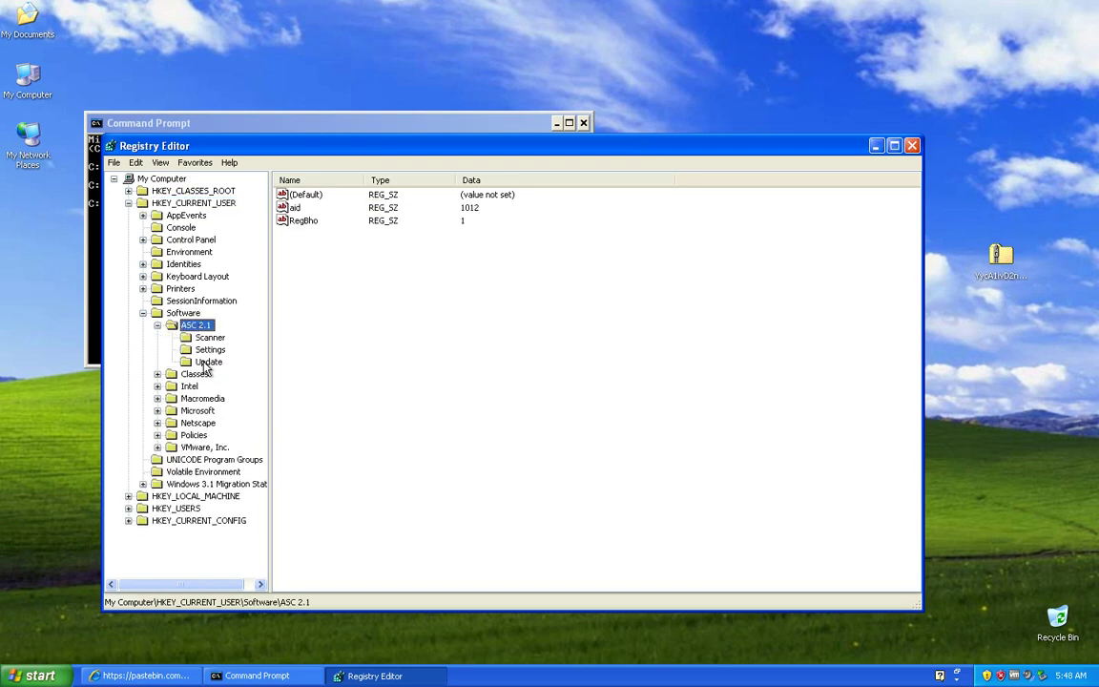
Step: Inspect HKEY_LOCAL_MACHINE\SOFTWARE\Licenses, then open YycA1ivD2n4m5W7.zip and select its file
double_click(211, 497)
double_click(205, 545)
scroll(219, 516, down, 1)
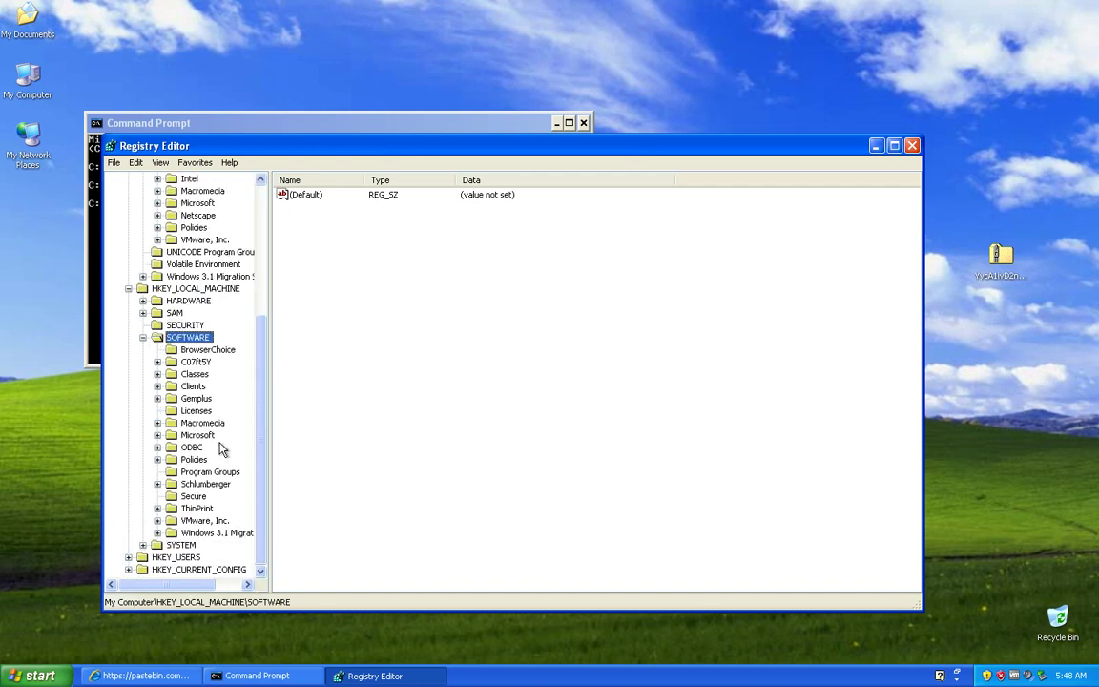
key(Down)
key(Down)
key(Down)
key(Down)
key(Down)
key(Down)
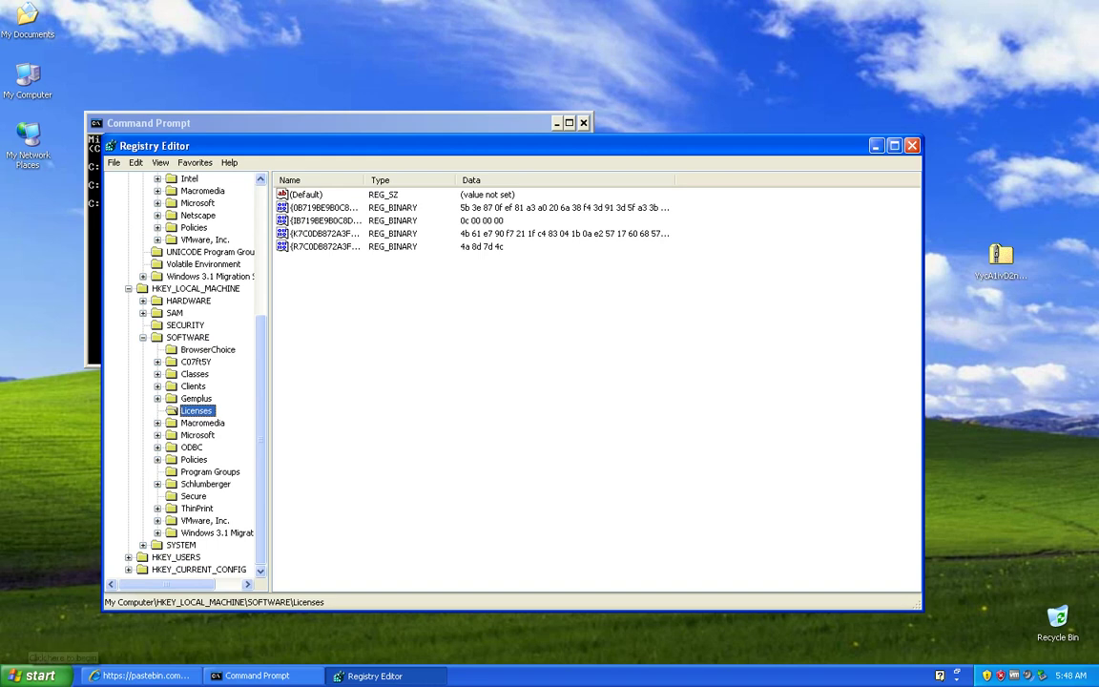
double_click(1001, 260)
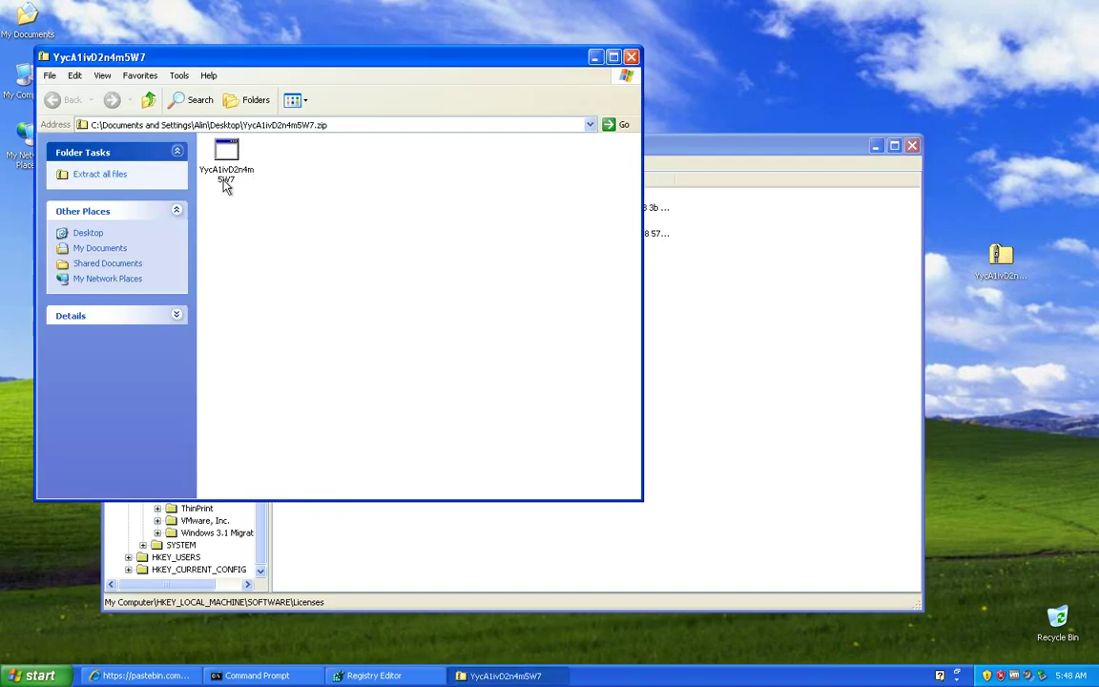
click(227, 179)
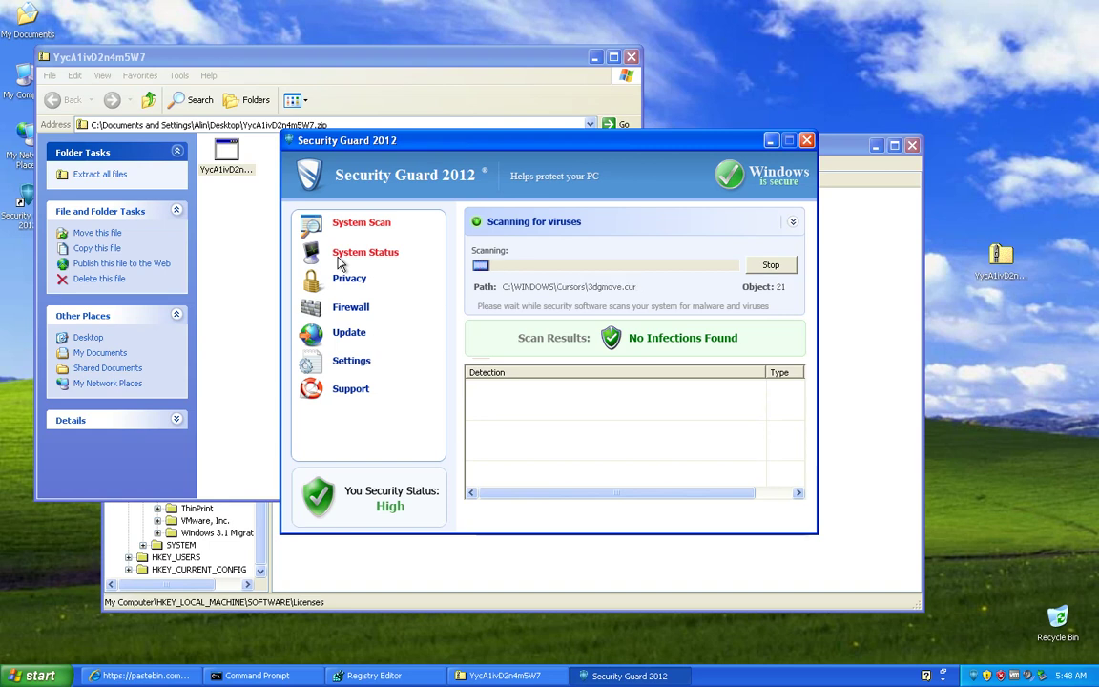
click(175, 670)
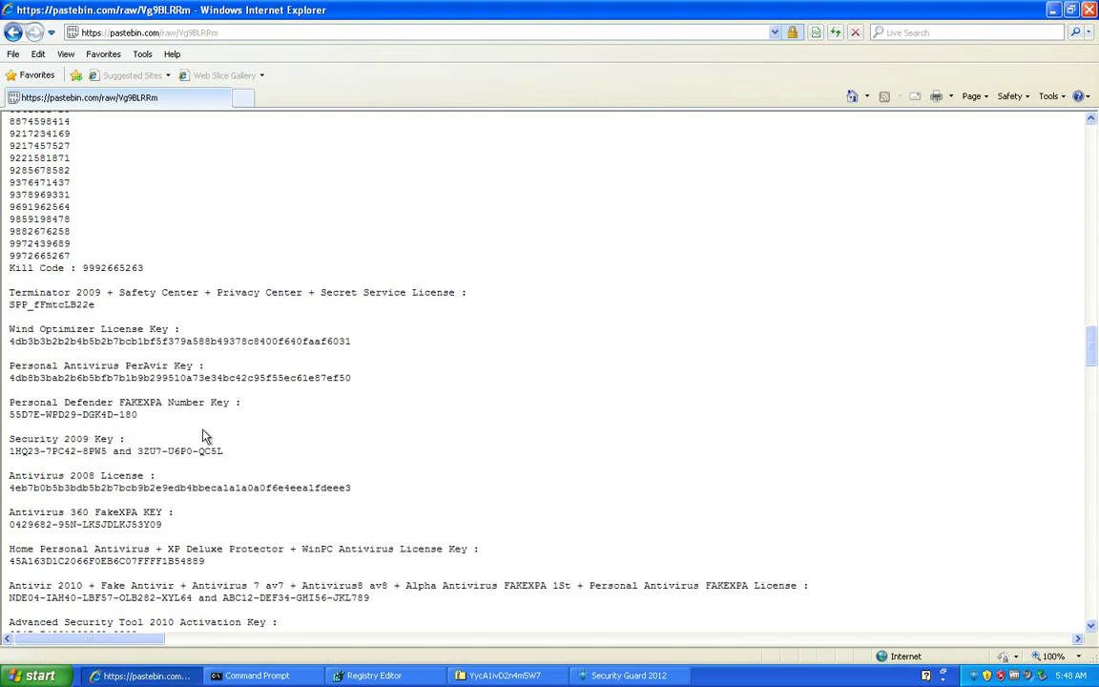
double_click(96, 271)
right_click(99, 272)
click(124, 307)
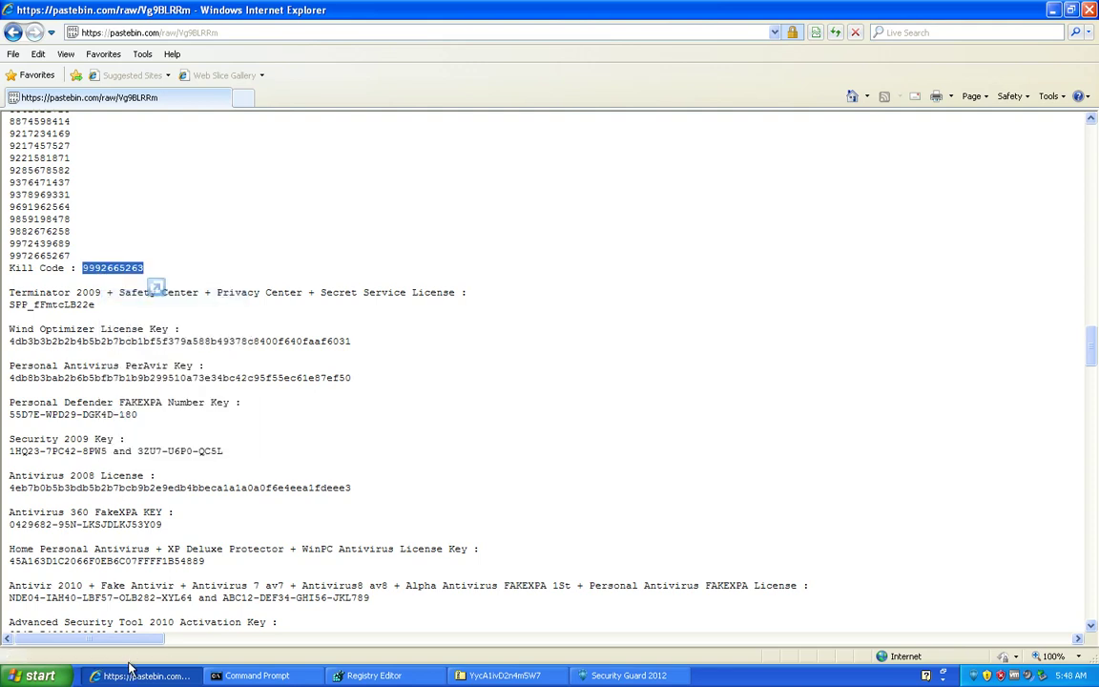
click(143, 676)
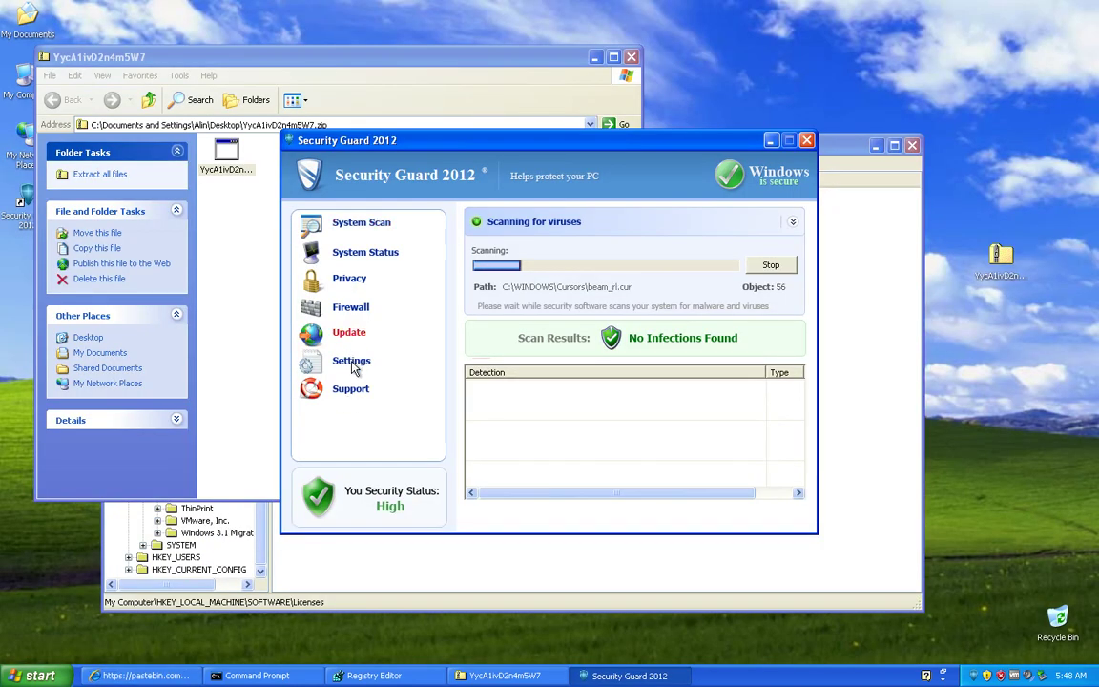
Step: Stop the Security Guard 2012 virus scan and open its Support form
click(766, 270)
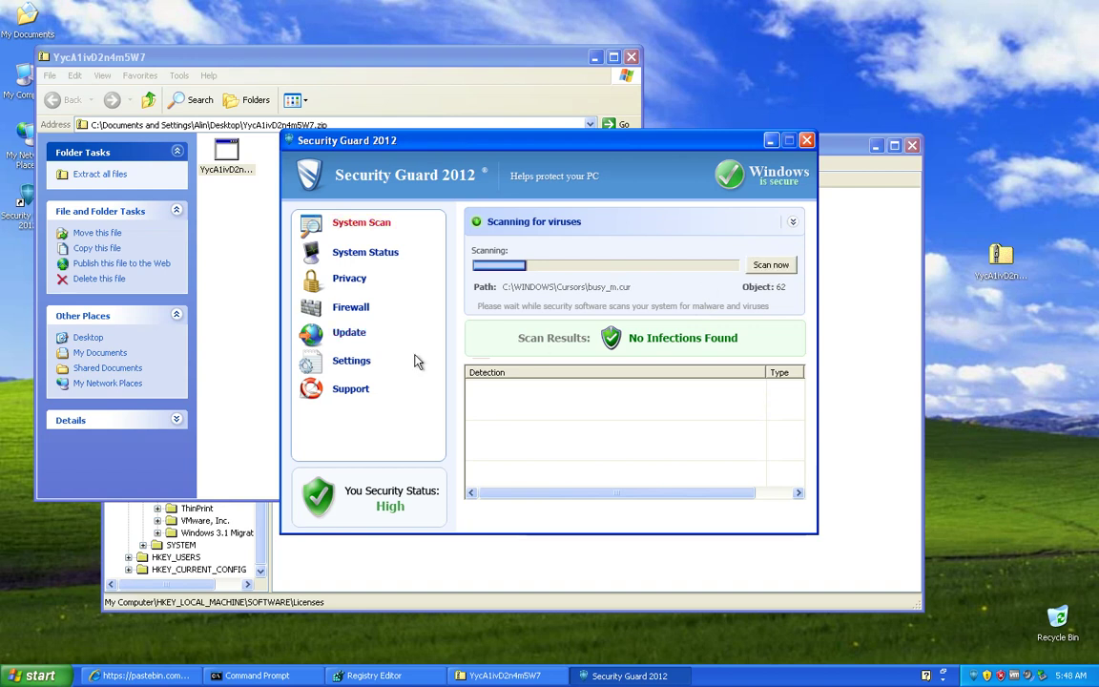
click(351, 390)
click(352, 363)
click(355, 391)
right_click(558, 324)
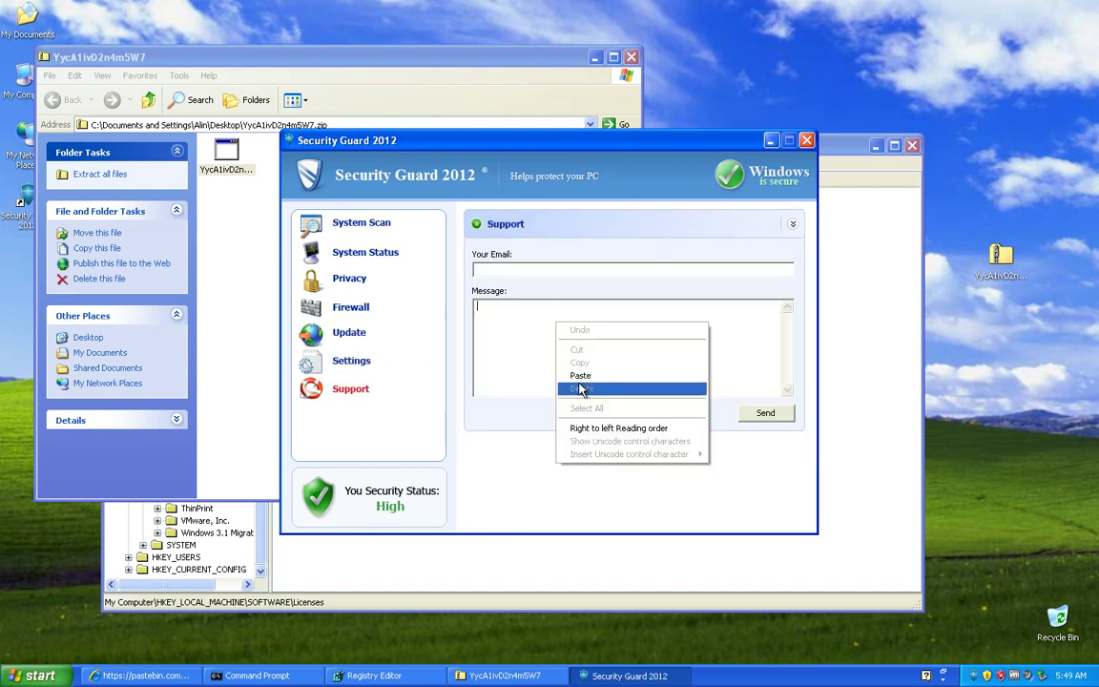
click(580, 375)
right_click(513, 270)
click(537, 321)
click(775, 417)
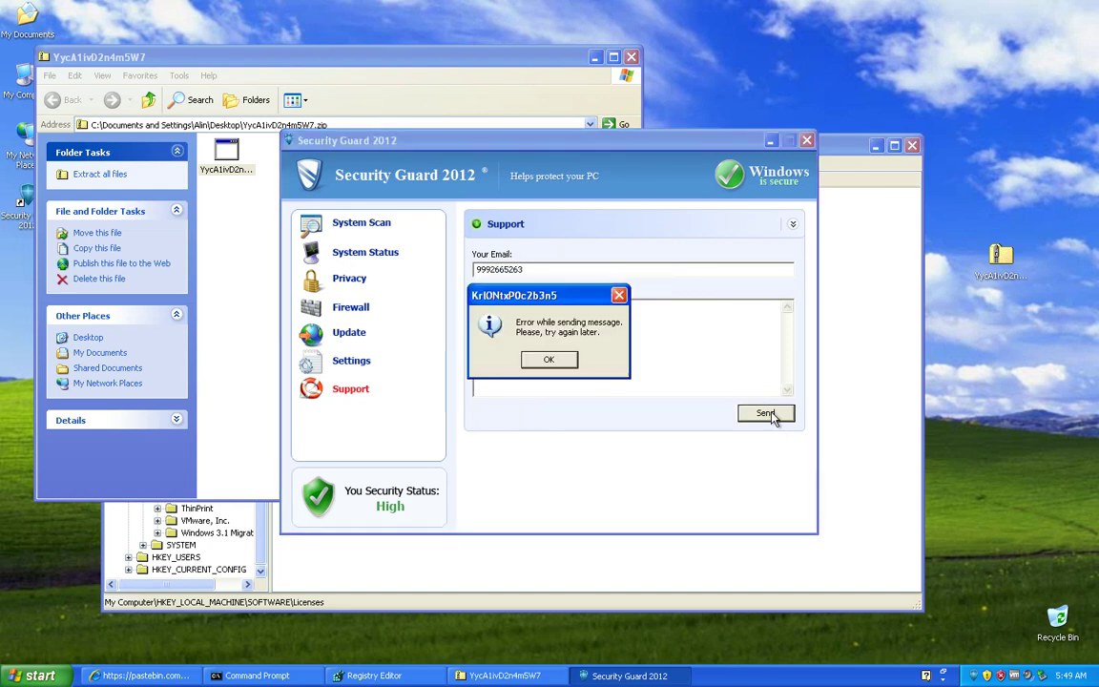
click(548, 359)
Step: Open the Run prompt and clear its previous command
click(40, 675)
click(186, 617)
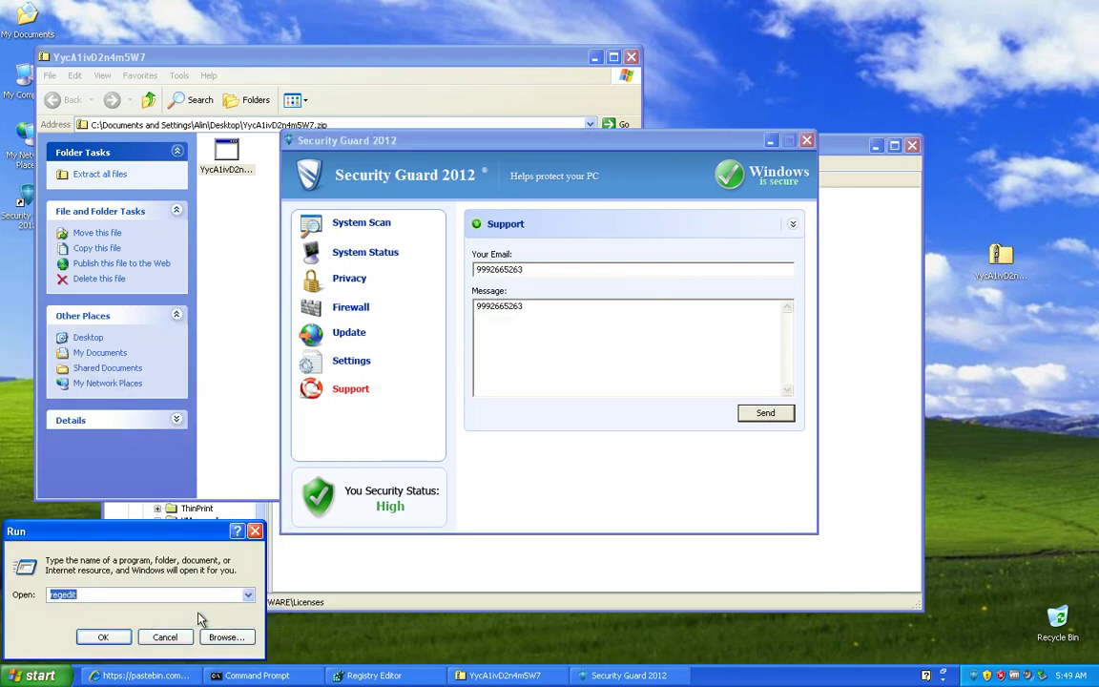
key(BackSpace)
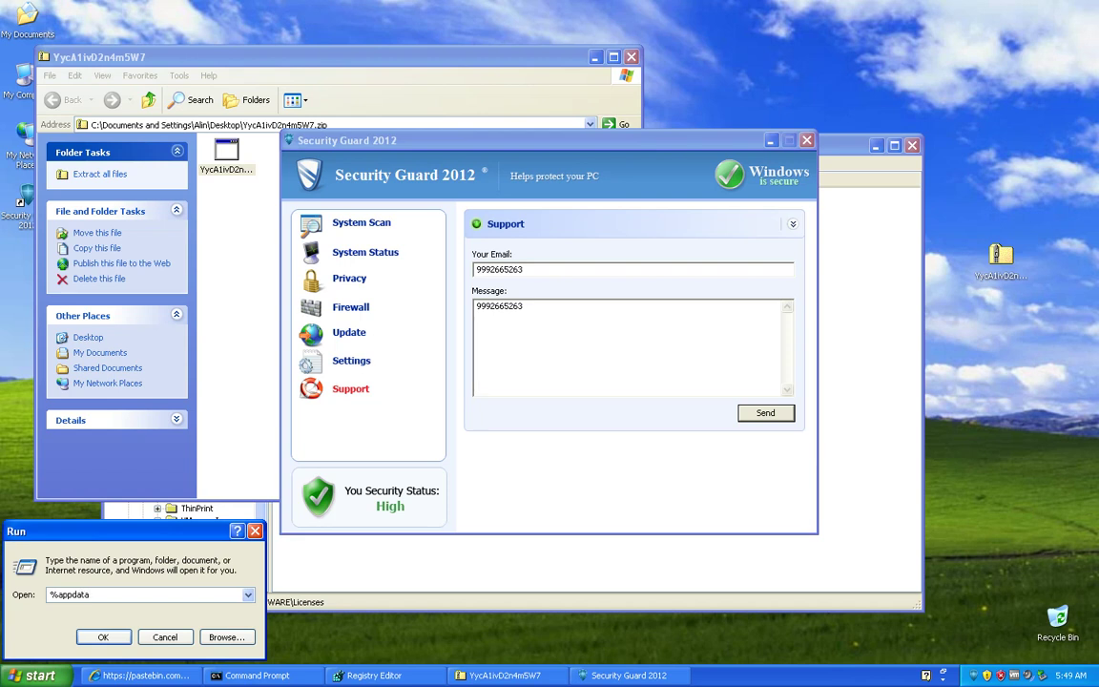
Step: Open the Application Data folder and look inside the wXqjUCekBzNAuDo folder
key(Return)
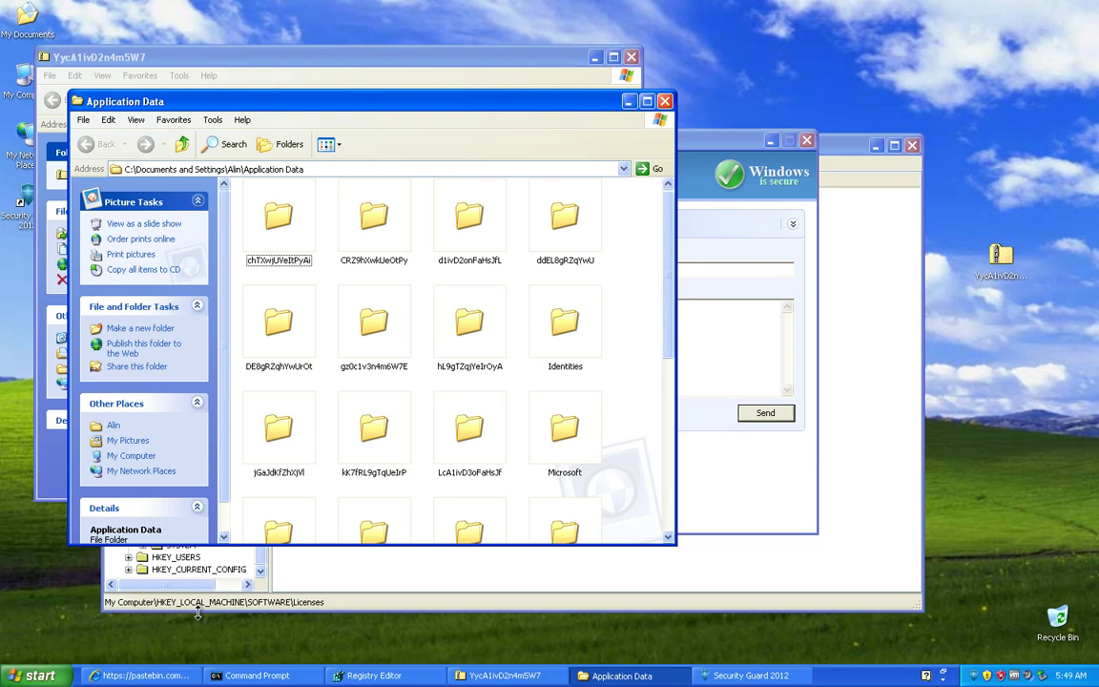
scroll(411, 316, down, 5)
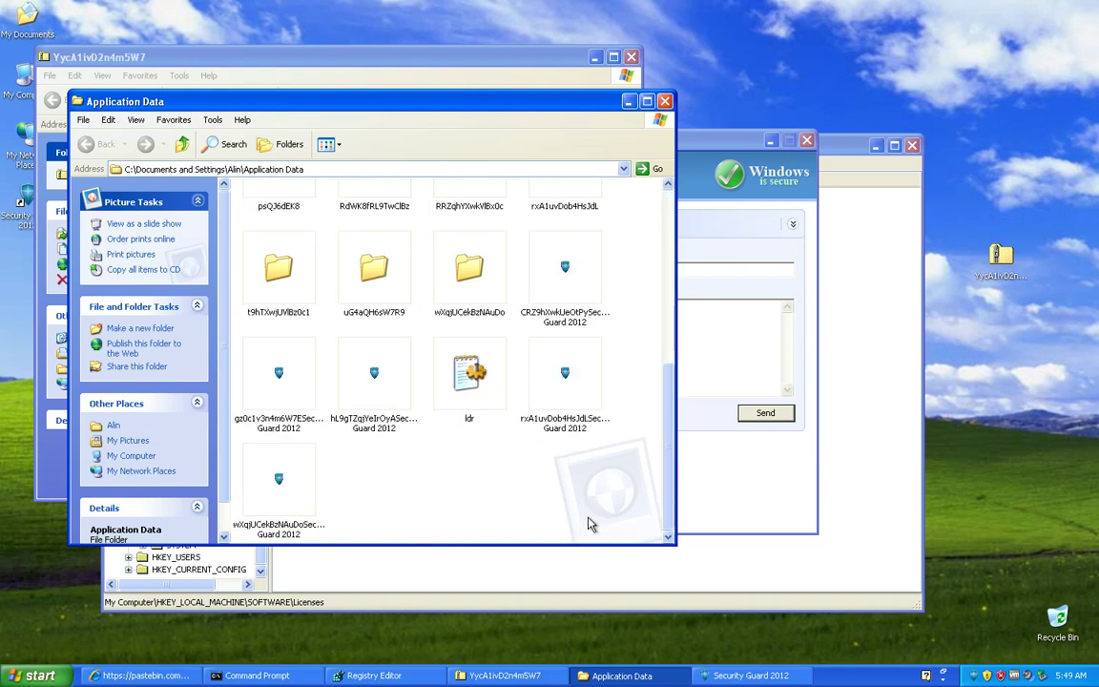
double_click(474, 297)
Step: Return to Application Data and open the ldr file in Notepad
key(BackSpace)
scroll(510, 412, down, 5)
double_click(488, 409)
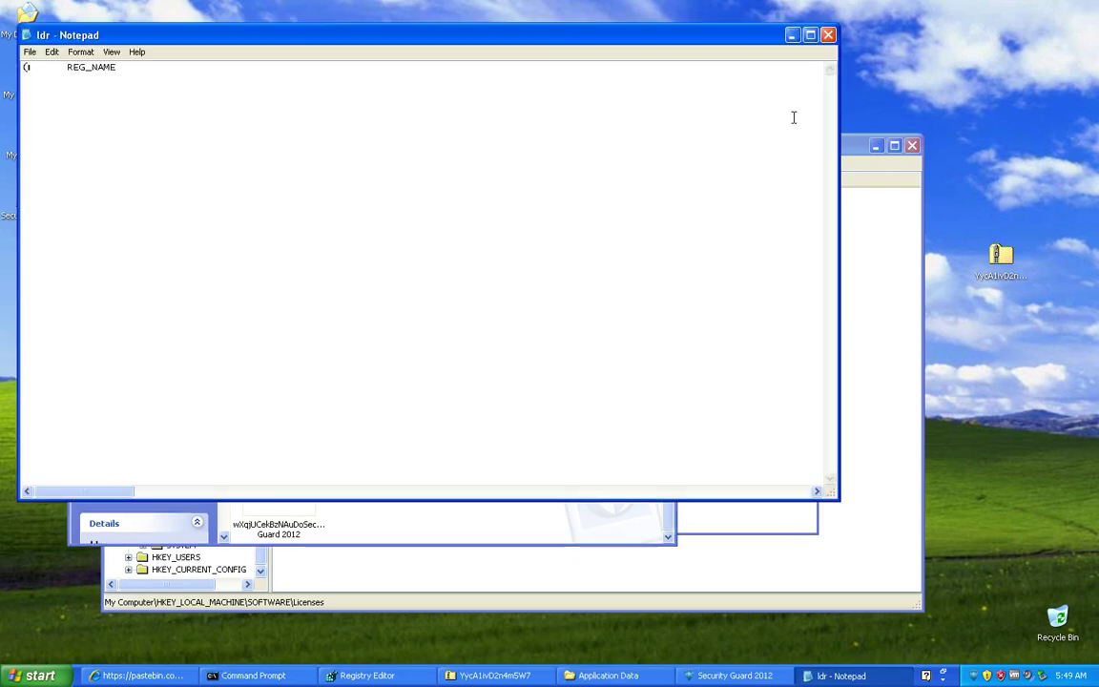
Step: Scroll the ldr text sideways in Notepad, then move the ldr file from Application Data onto the desktop
drag(105, 492, 83, 393)
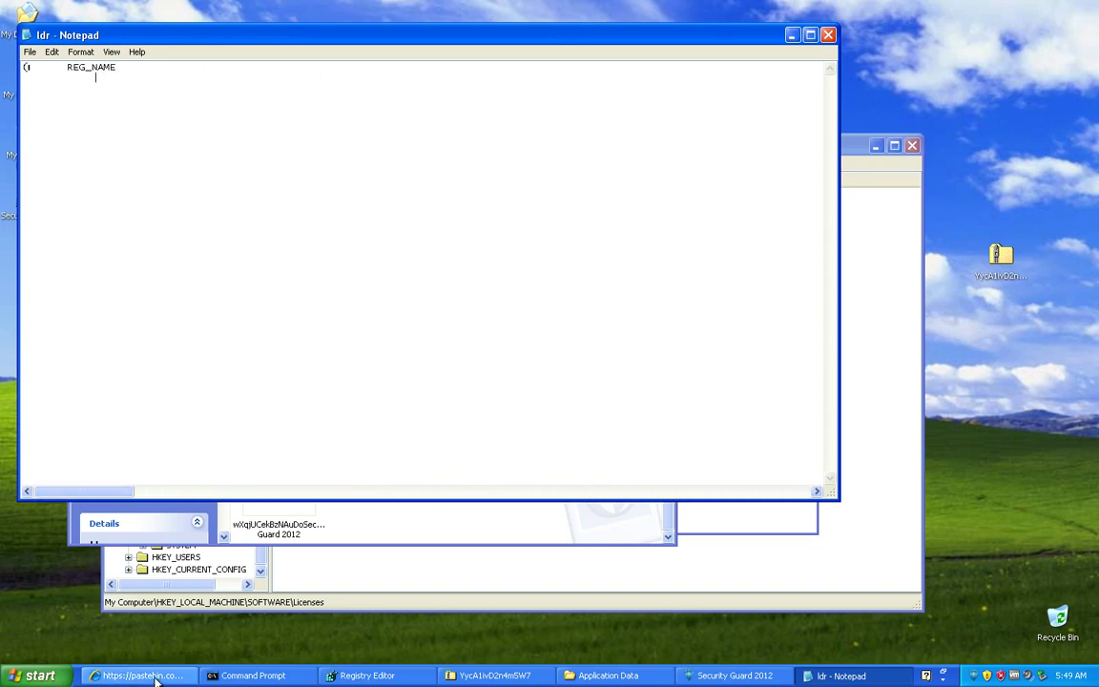
click(439, 523)
drag(468, 375, 1000, 436)
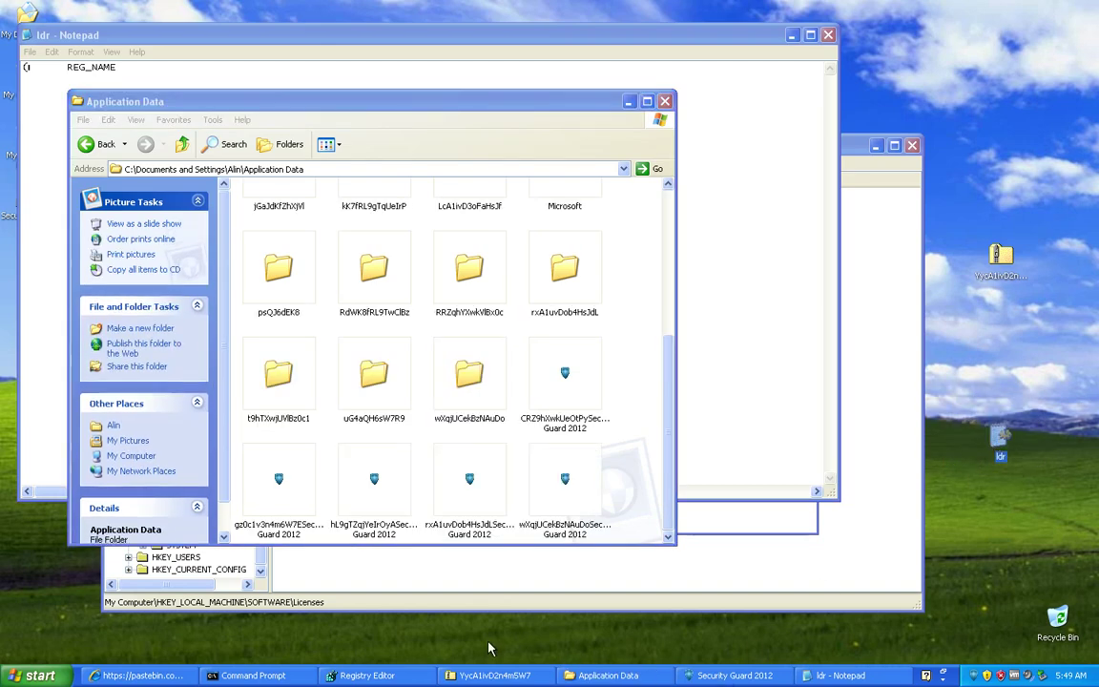
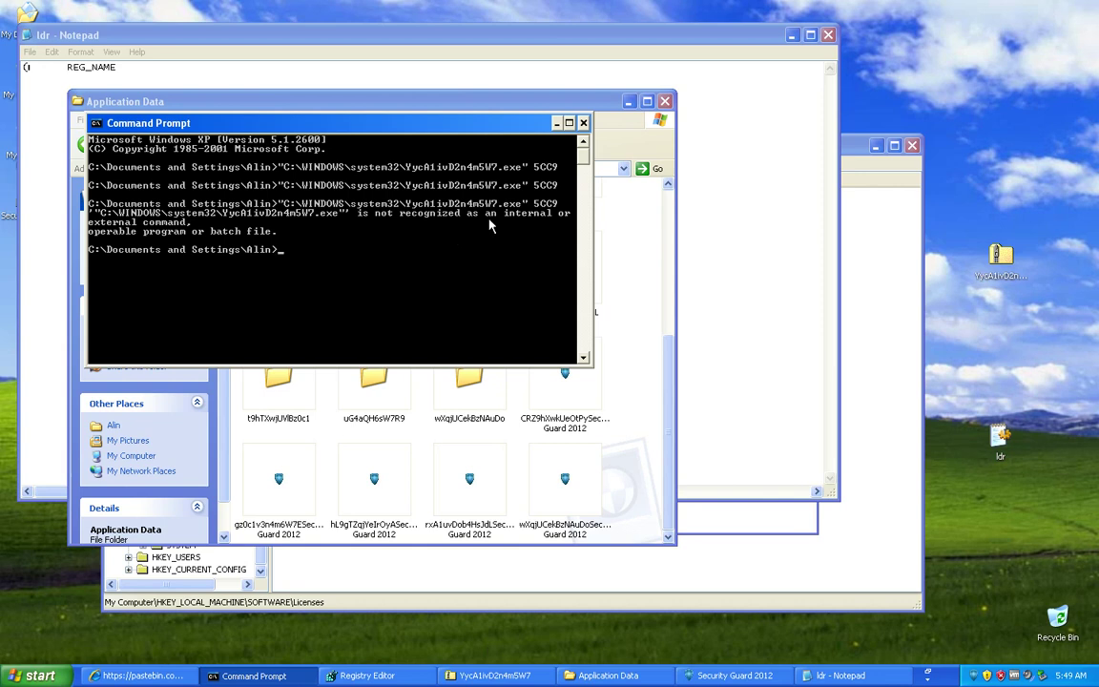
Step: From Task Manager, end the randomly named Security Guard 2012 process, confirming Yes
click(973, 680)
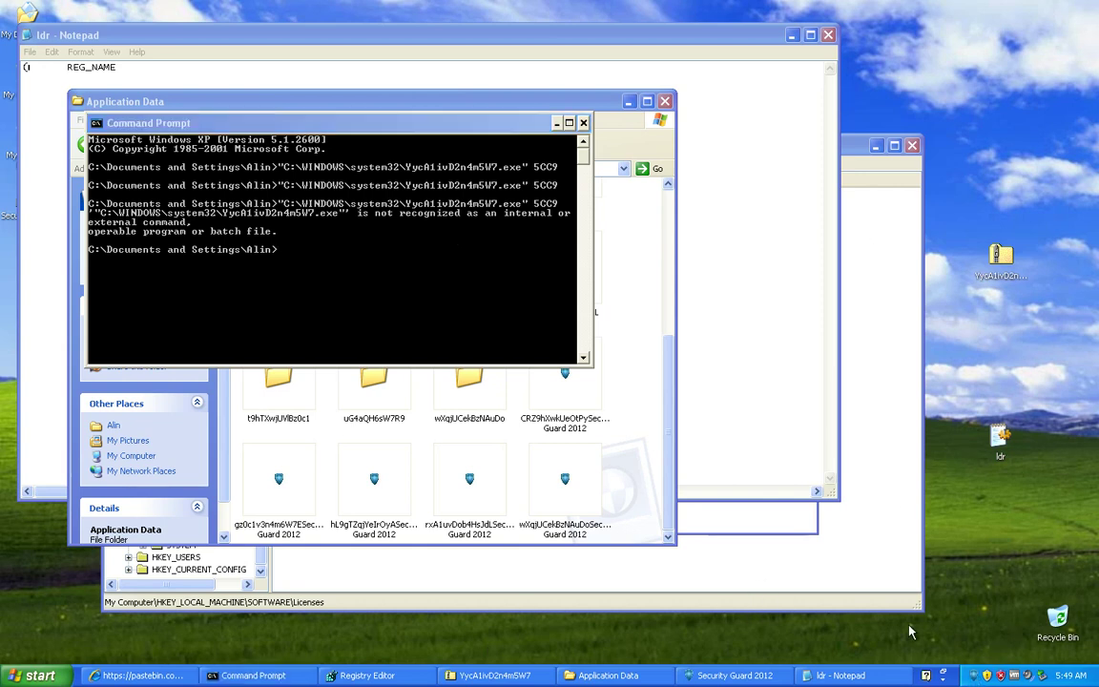
right_click(922, 676)
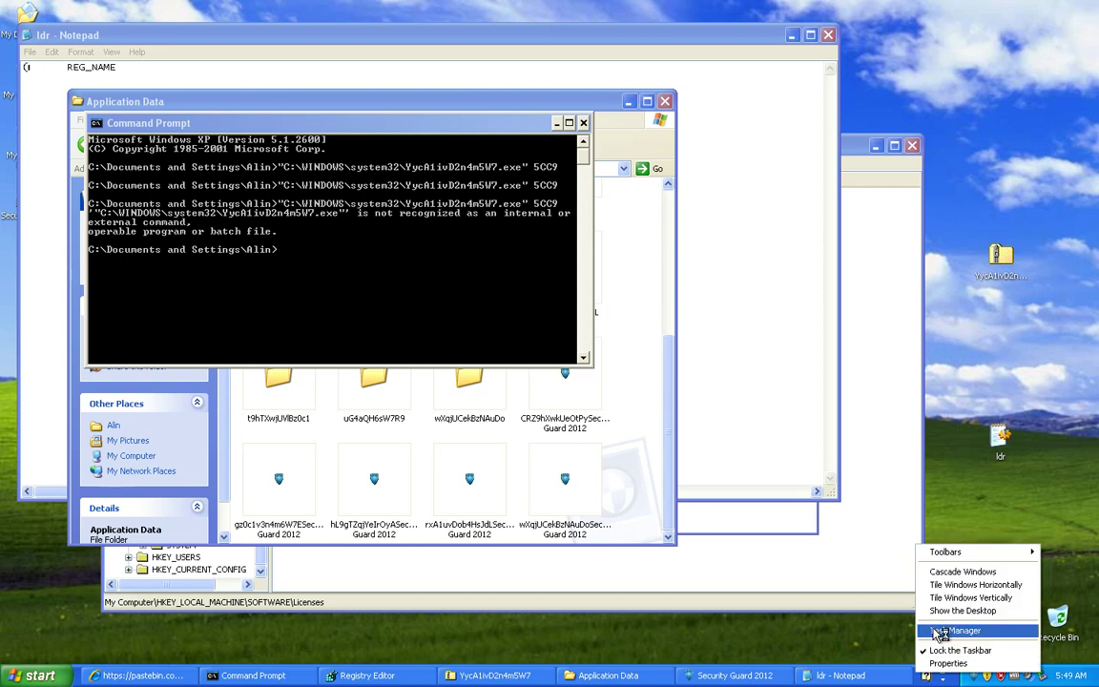
click(964, 628)
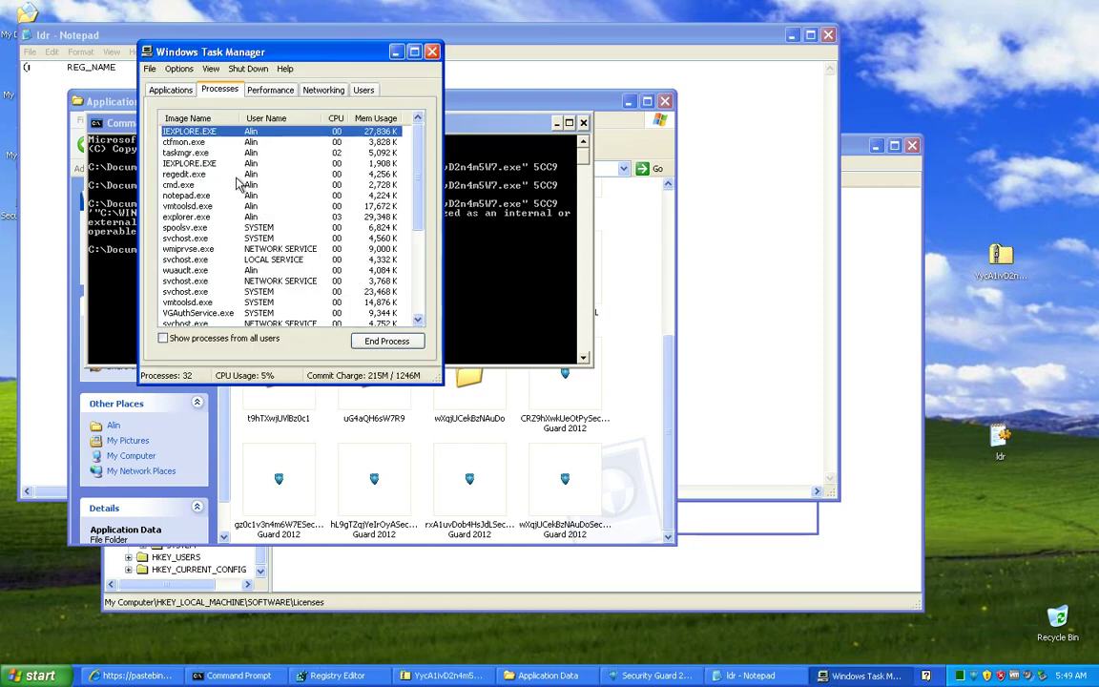
scroll(219, 220, down, 4)
click(205, 280)
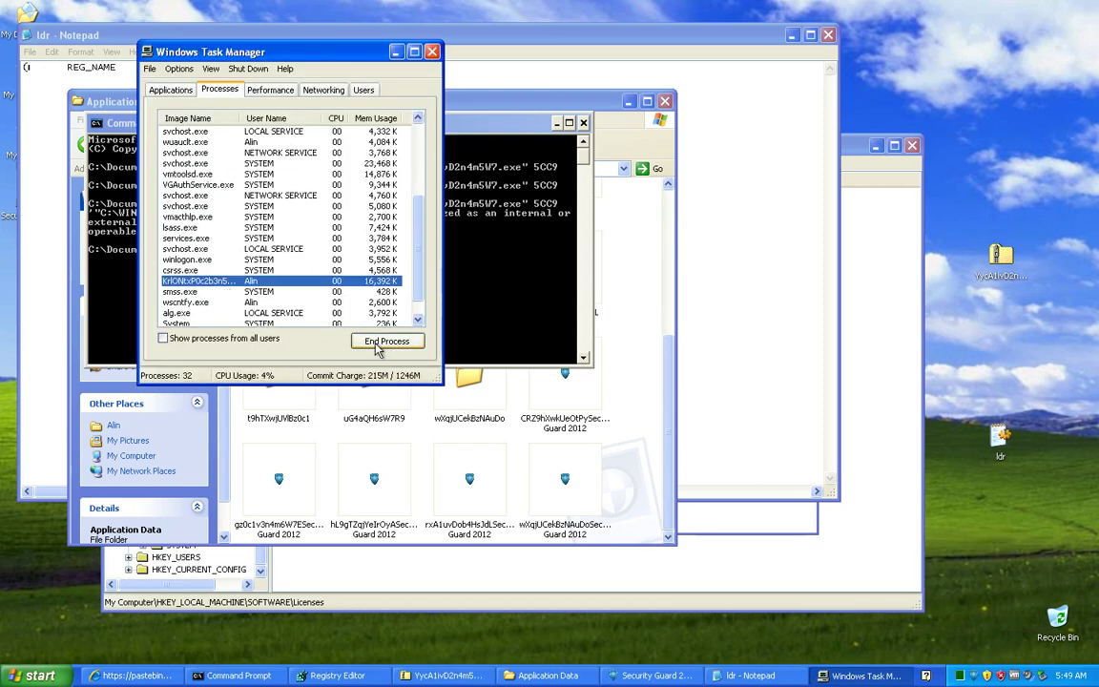
click(384, 341)
click(525, 393)
click(706, 390)
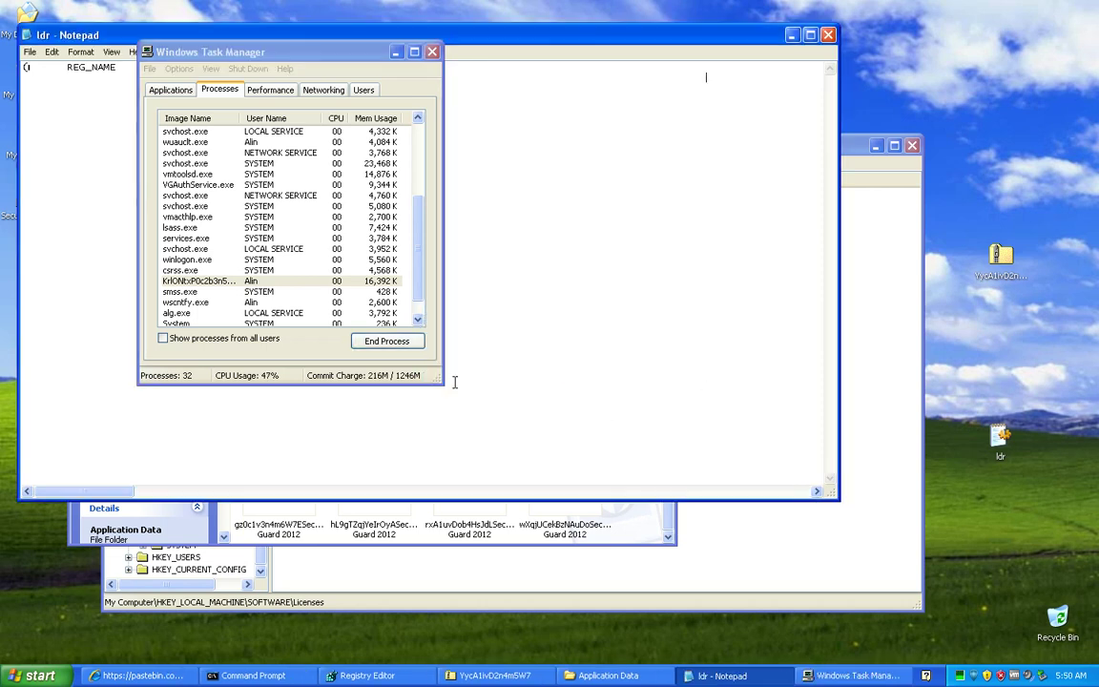
Step: Move Task Manager aside and arrange Notepad, Registry Editor and the Pastebin page
click(325, 76)
drag(322, 52, 560, 113)
click(118, 473)
drag(98, 491, 405, 500)
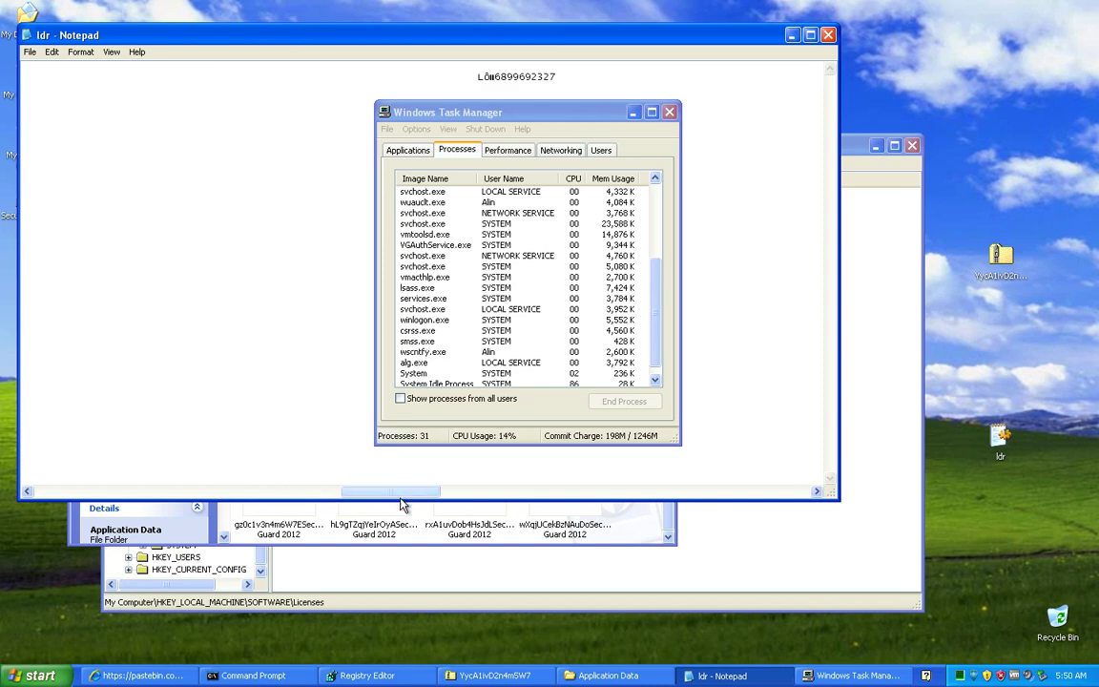
click(362, 676)
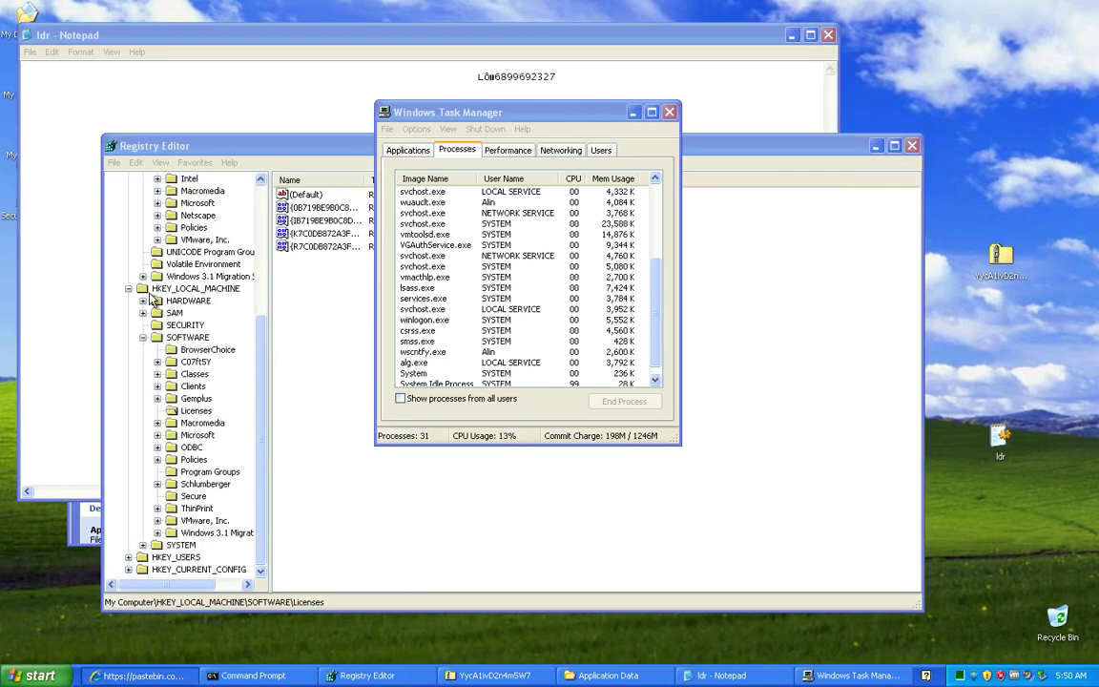
click(137, 676)
scroll(147, 299, up, 10)
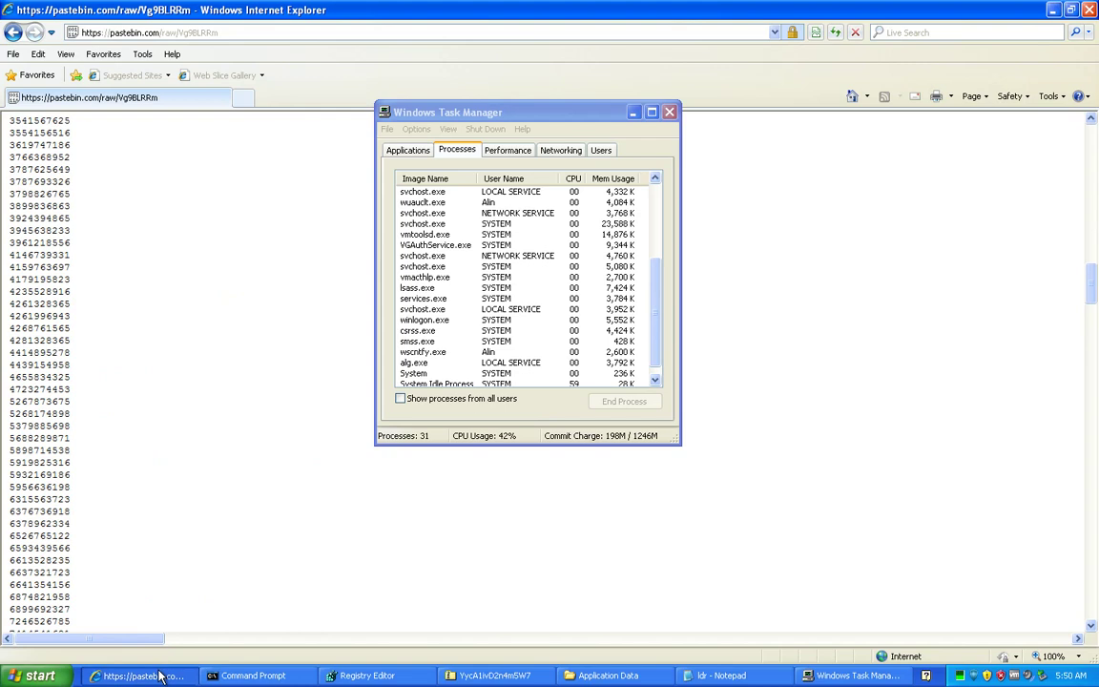
click(136, 676)
double_click(526, 78)
drag(556, 79, 496, 76)
right_click(496, 81)
click(554, 80)
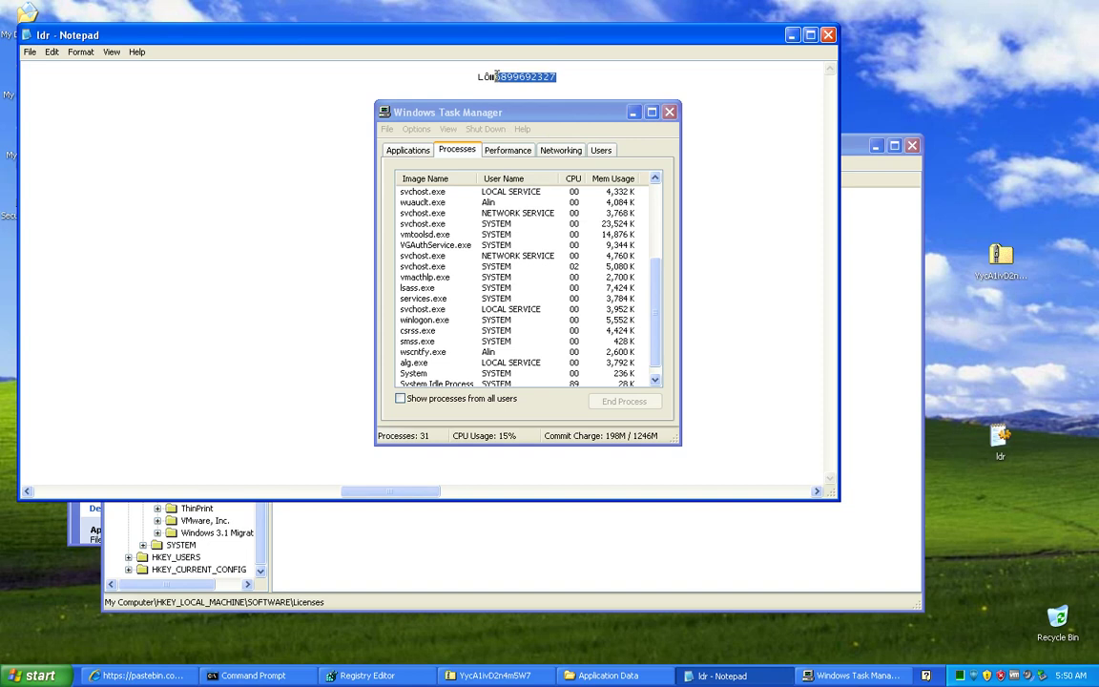
right_click(497, 78)
click(549, 115)
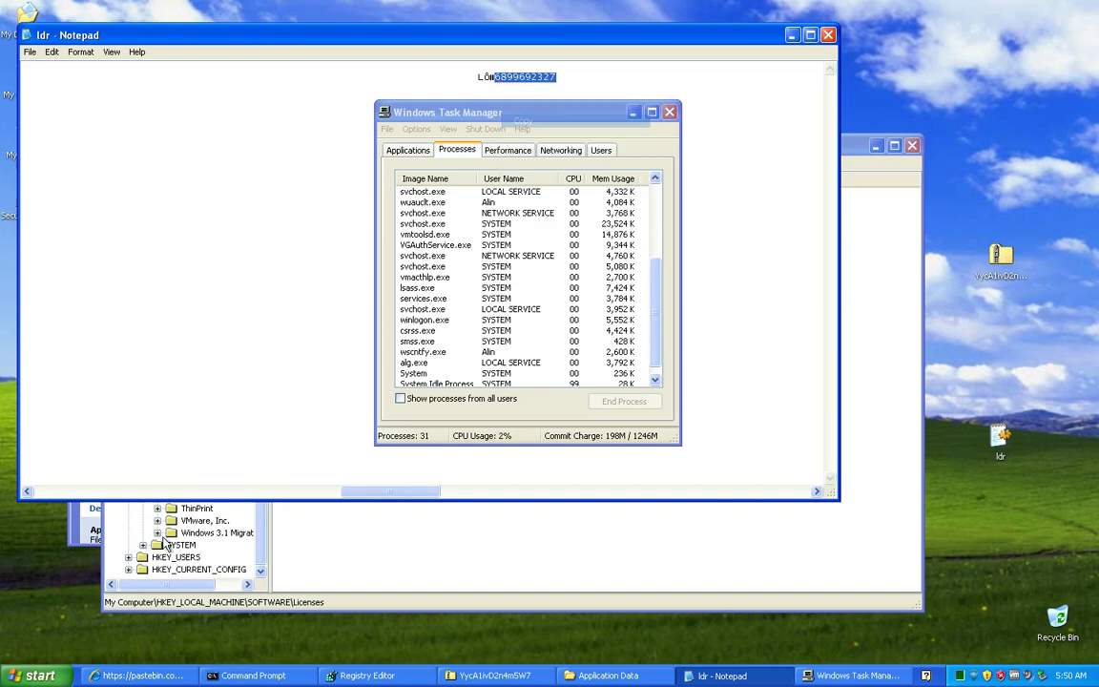
click(178, 677)
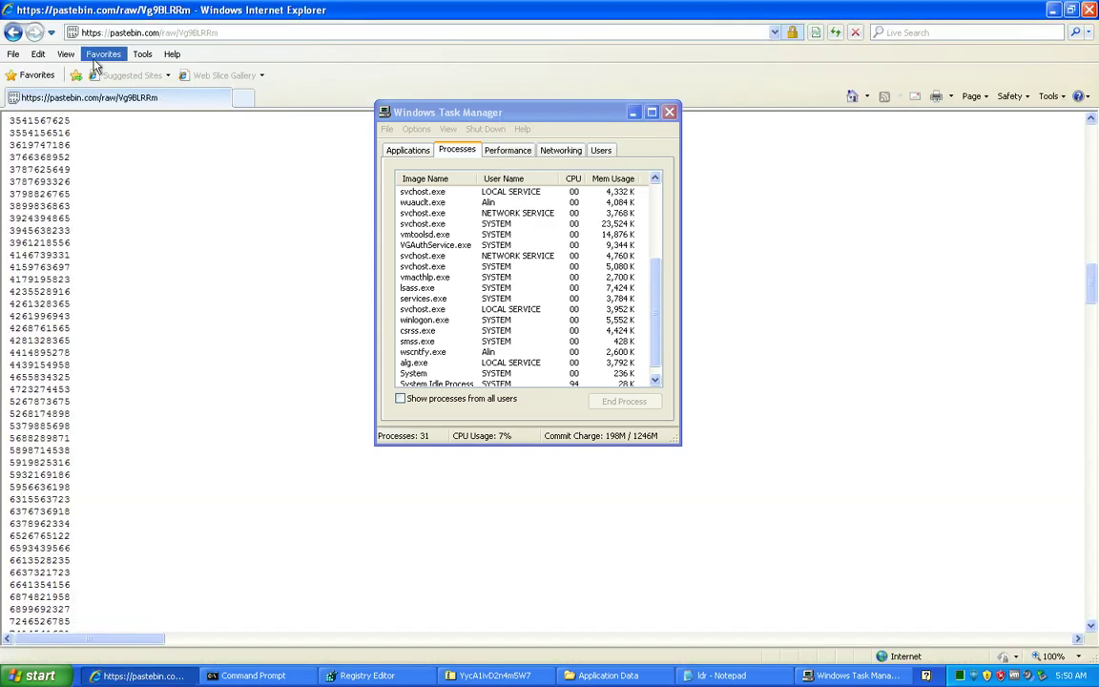
click(59, 58)
mouse_move(39, 55)
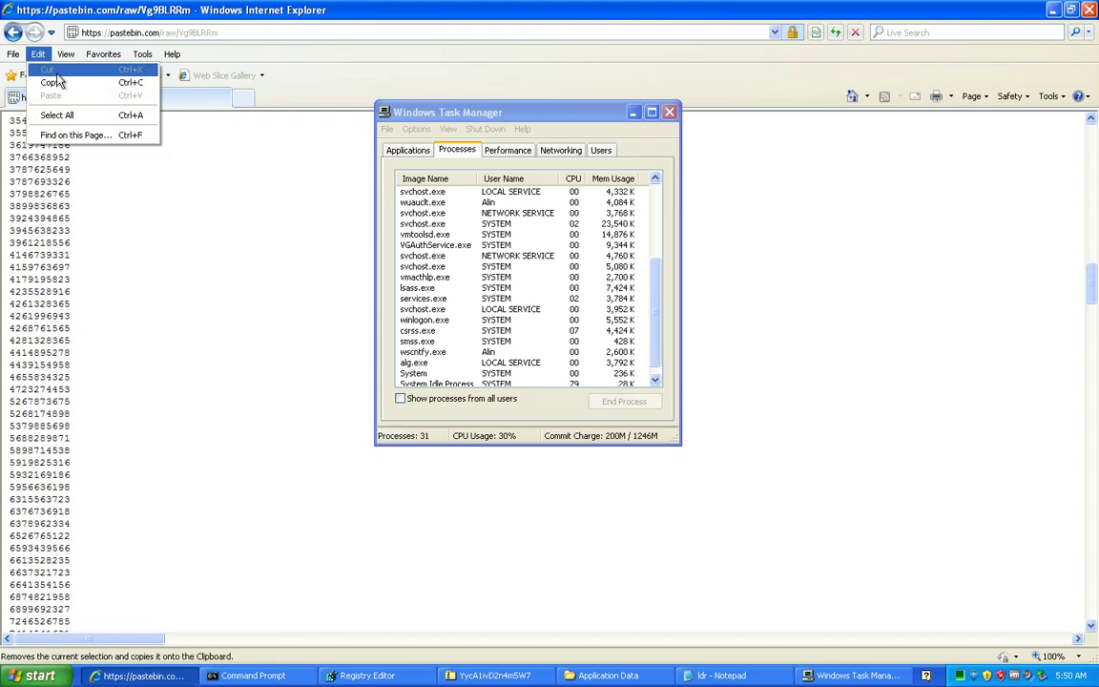
click(91, 134)
right_click(192, 120)
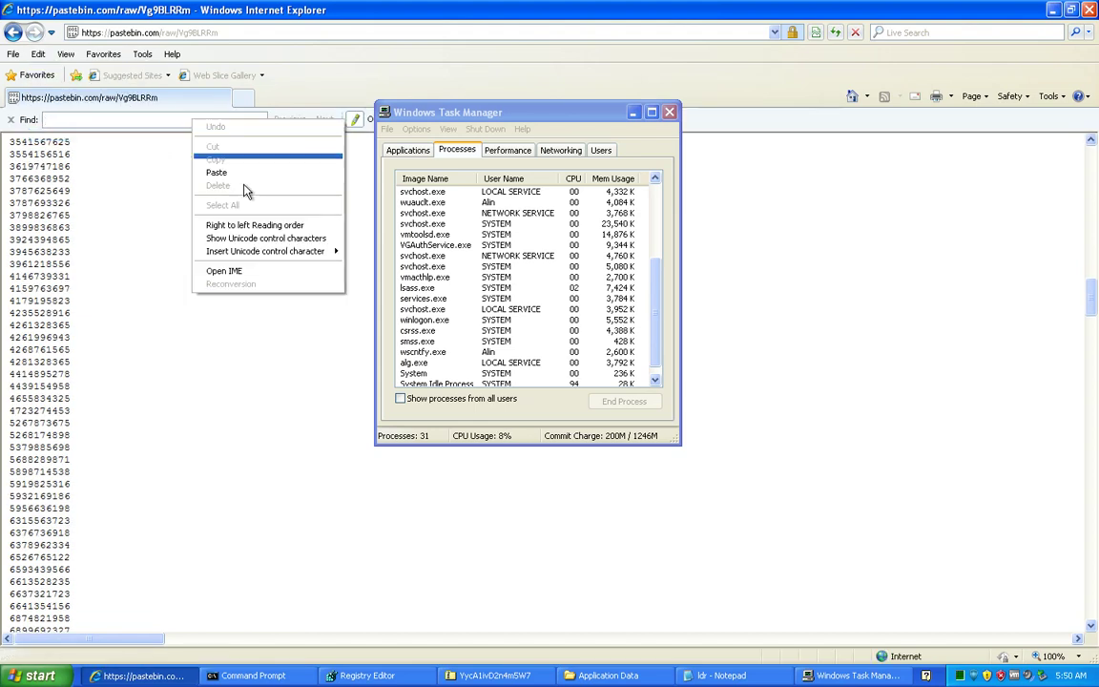
click(238, 178)
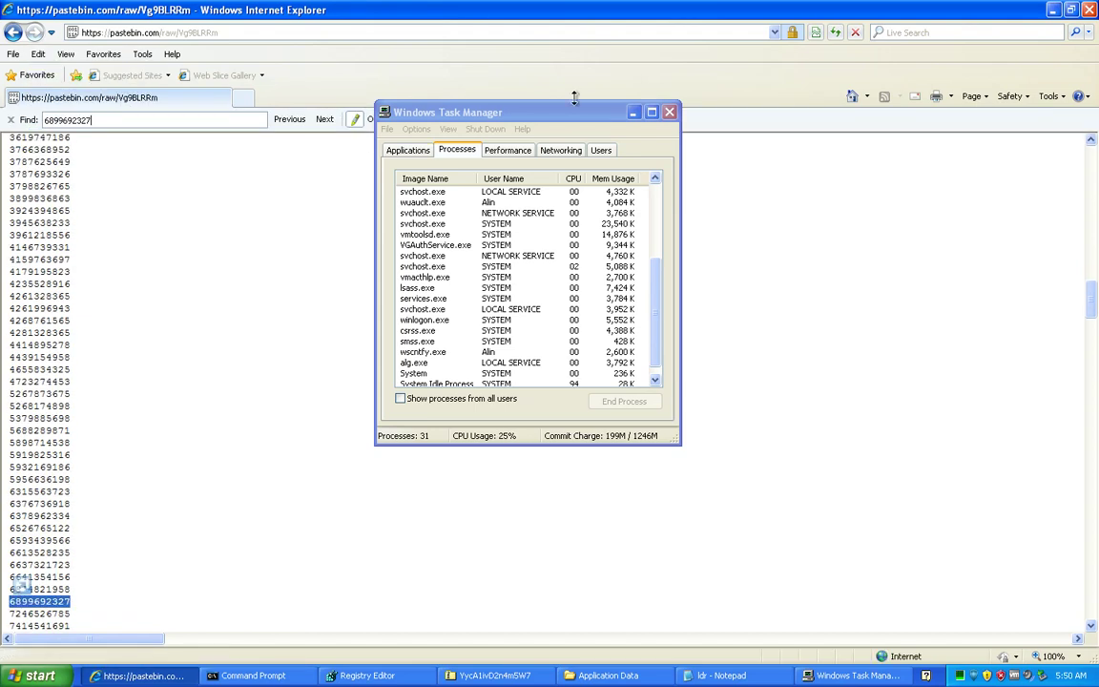
click(633, 114)
scroll(456, 329, down, 10)
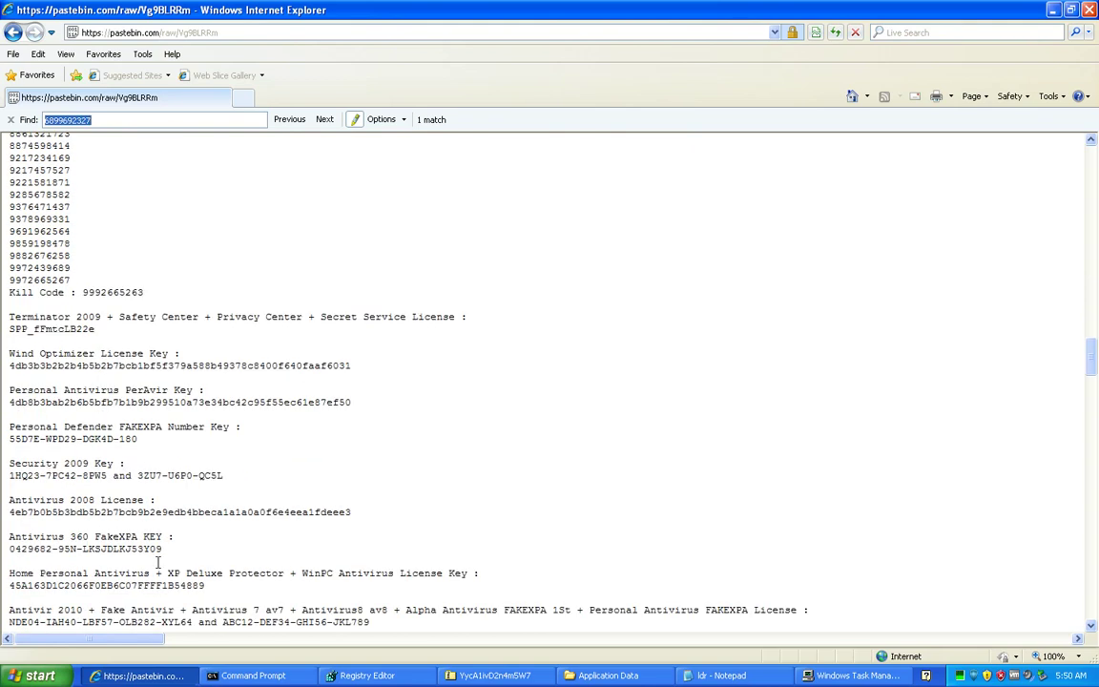
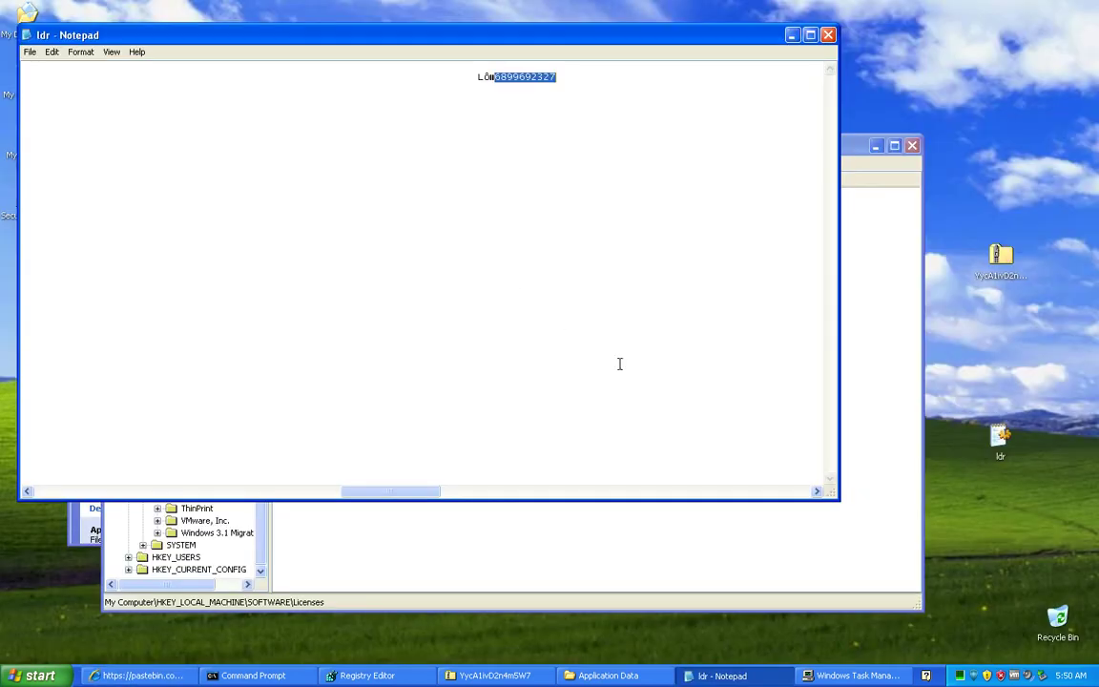
Step: Return to Application Data, check the Identities folder, then open the empty chTXwjUVeItPyAi folder
click(608, 675)
scroll(581, 321, up, 3)
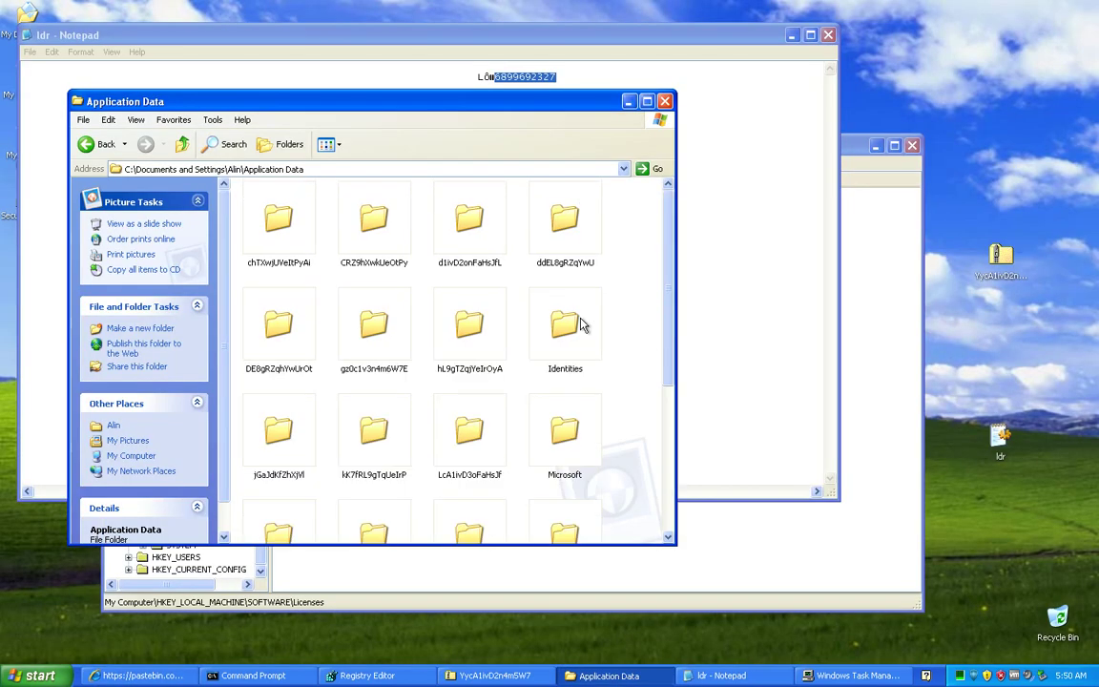
double_click(572, 313)
click(95, 144)
double_click(382, 229)
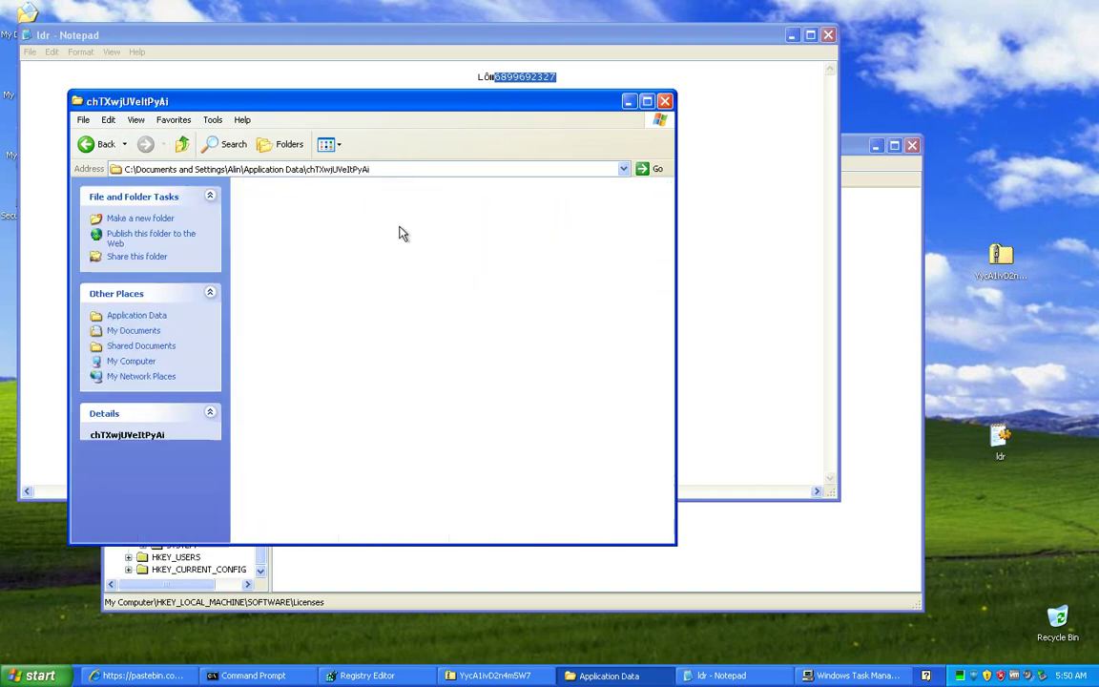
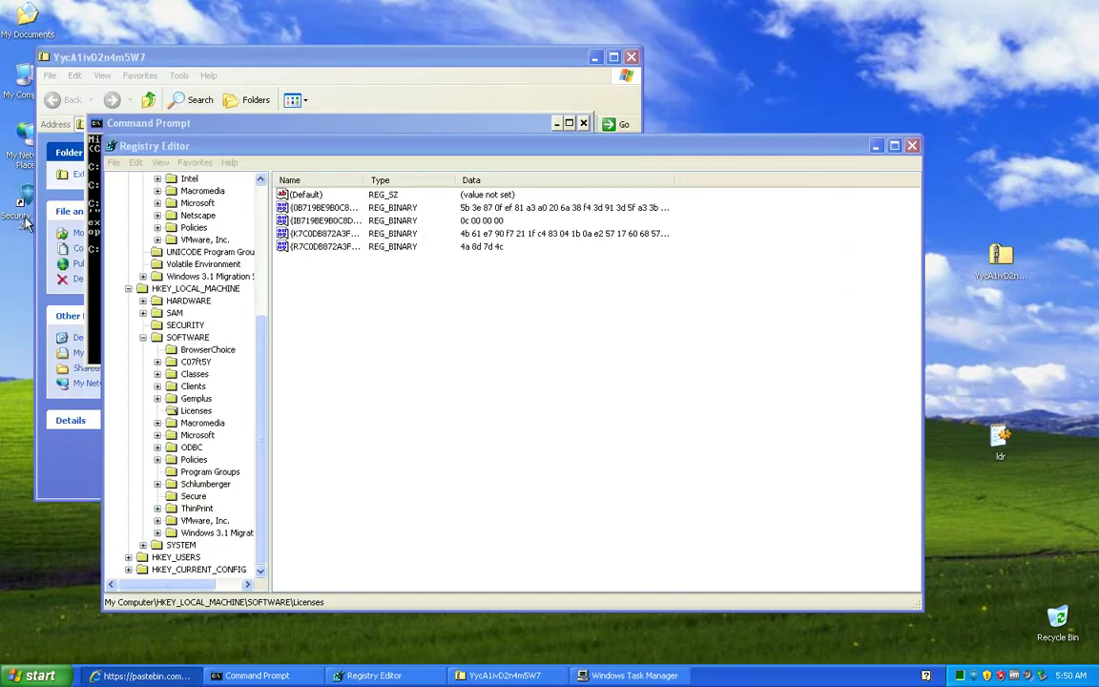
Step: Close the Registry Editor and the zip archive window
click(913, 146)
click(424, 459)
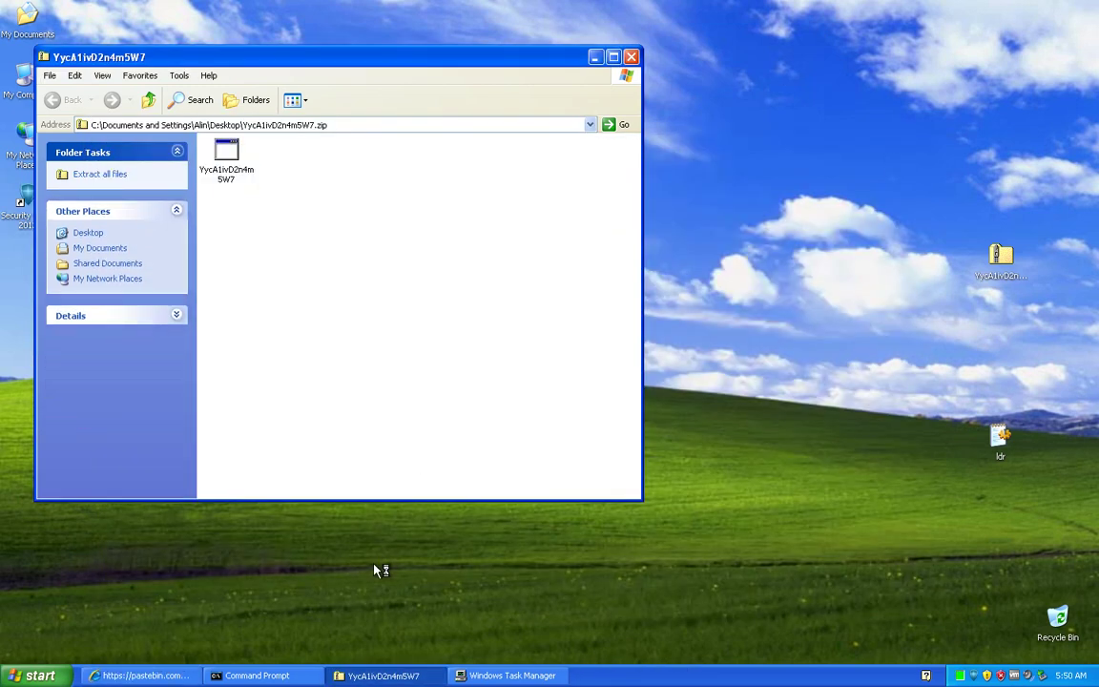
click(630, 58)
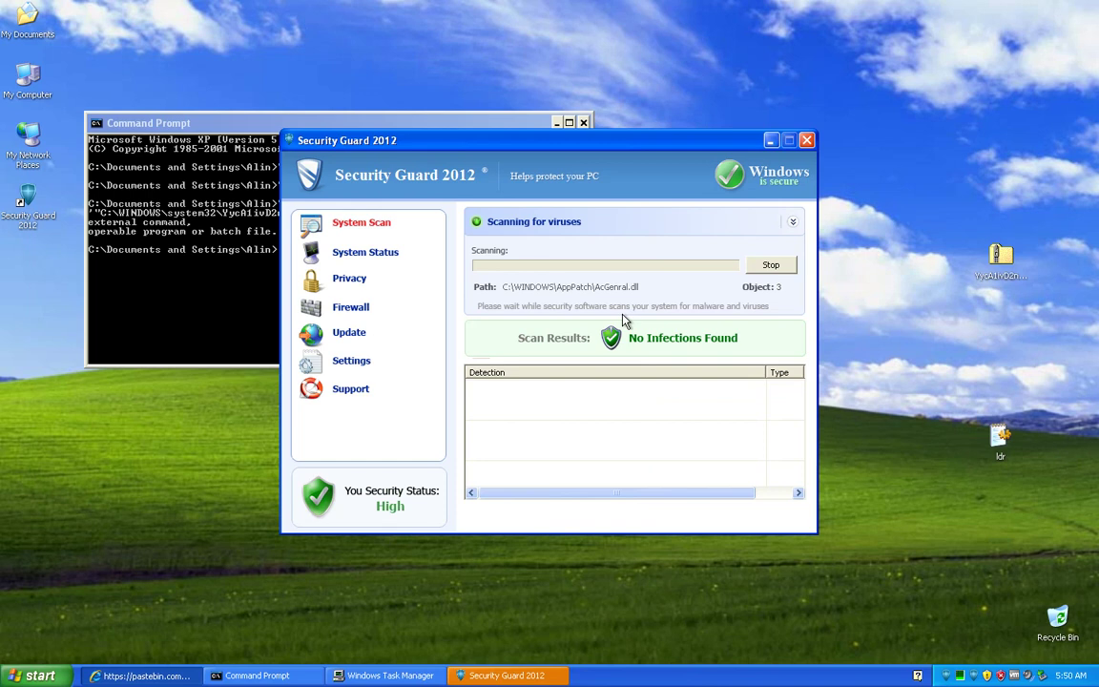
Step: Stop the Security Guard 2012 fake scan and bring up the Run dialog
click(780, 271)
click(38, 675)
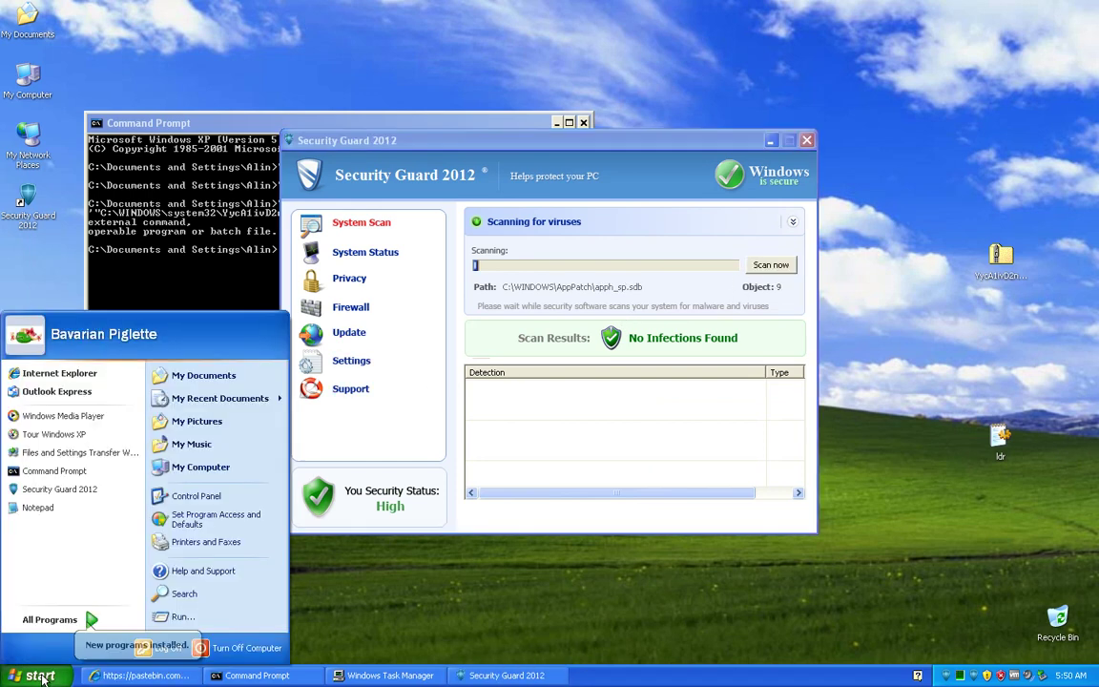
click(165, 617)
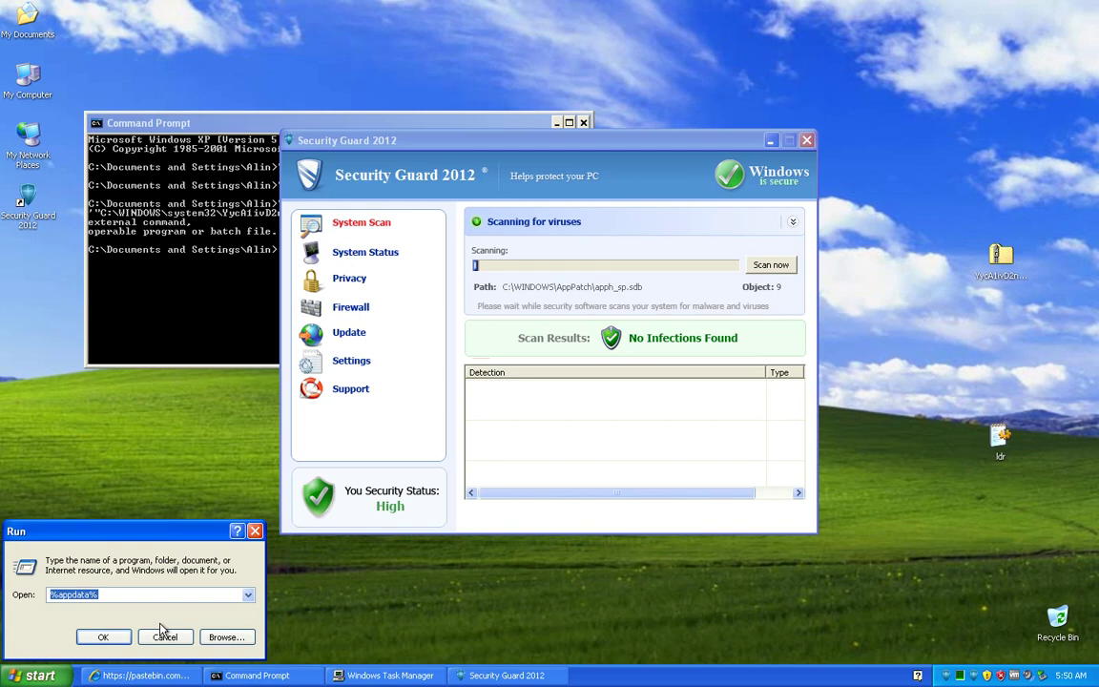
Step: Open %appdata% and view the ldr file's contents in Notepad
key(Return)
scroll(415, 396, down, 5)
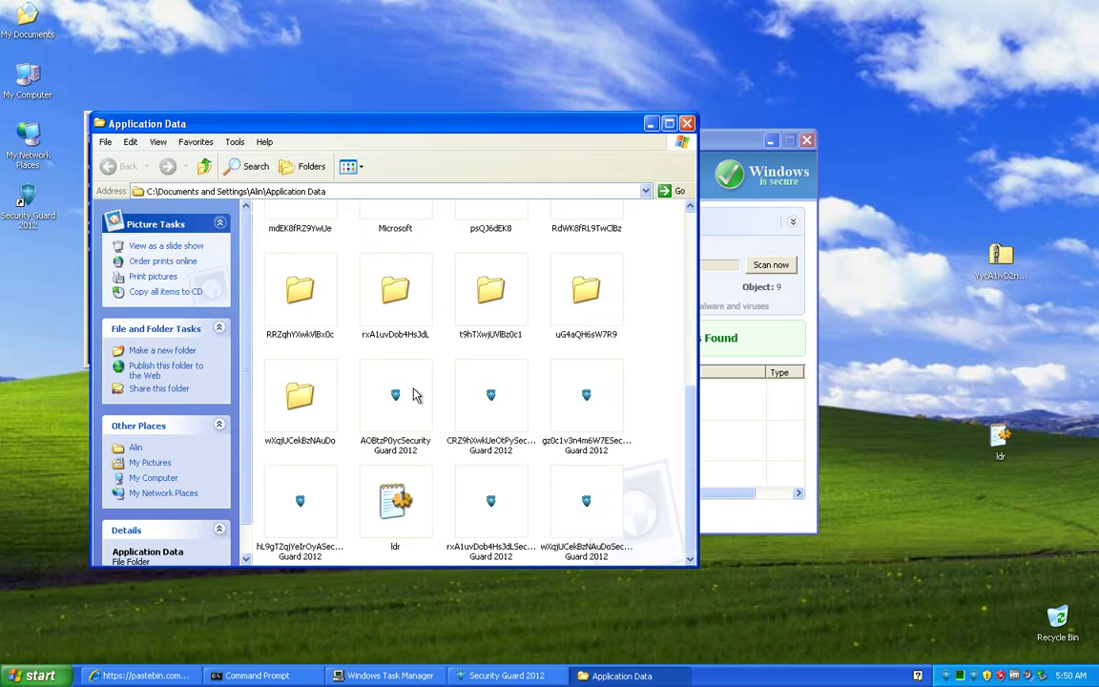
double_click(396, 504)
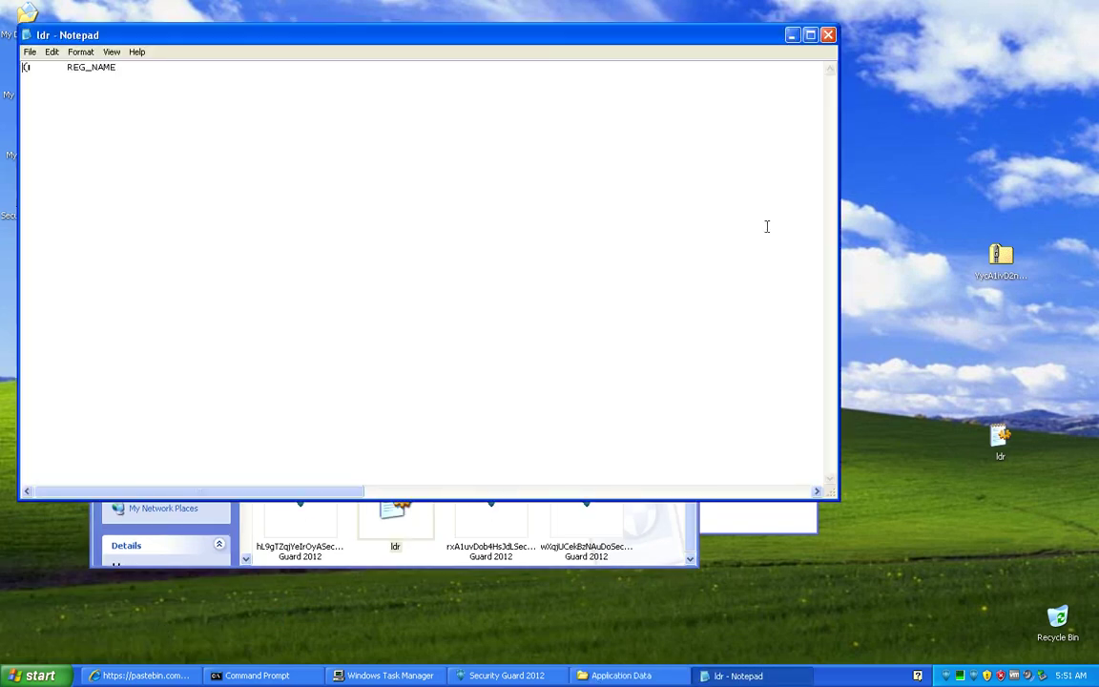
click(828, 37)
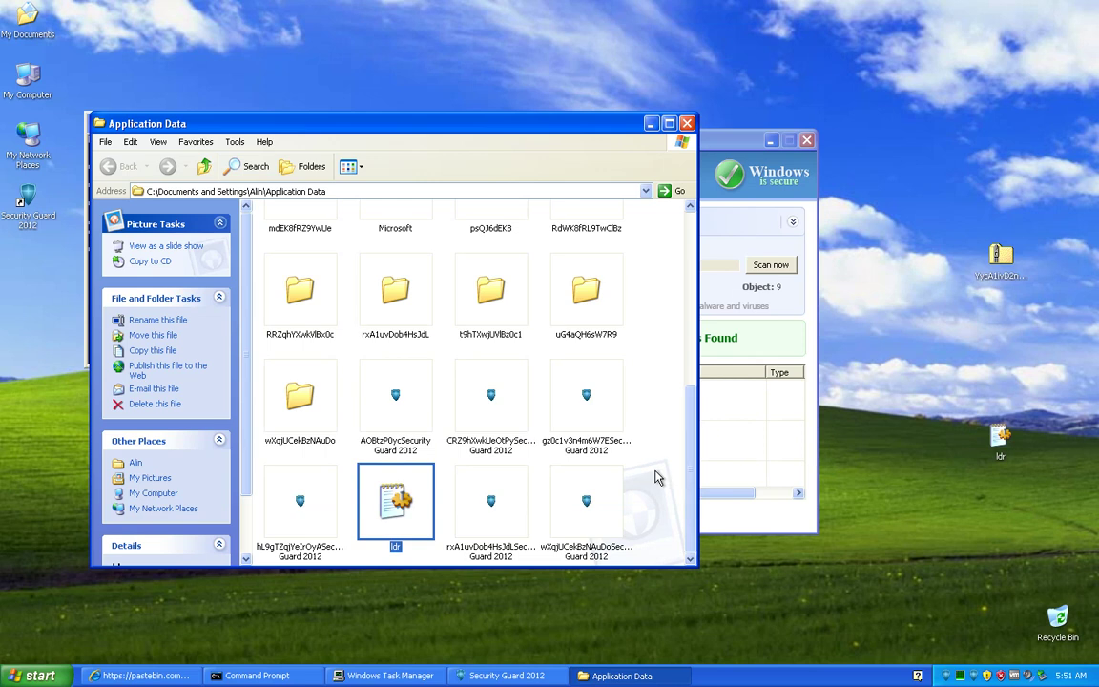
Step: Inspect the wXqjUCekBzNAuDo folder, return to Application Data, and close Security Guard 2012
double_click(291, 395)
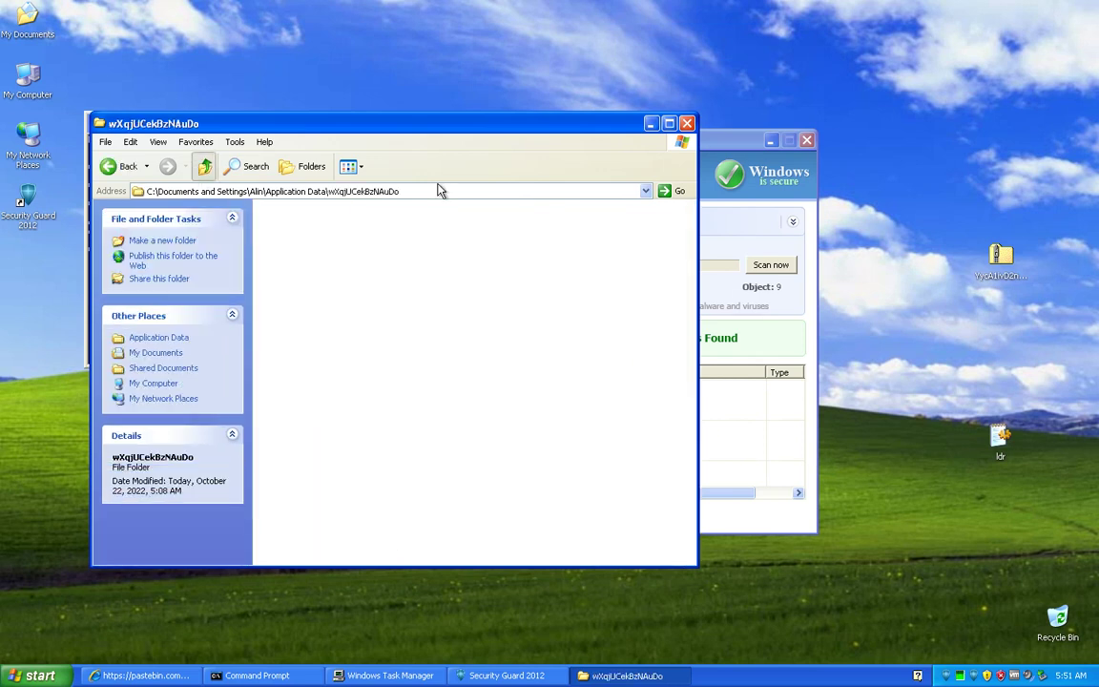
click(198, 168)
click(806, 141)
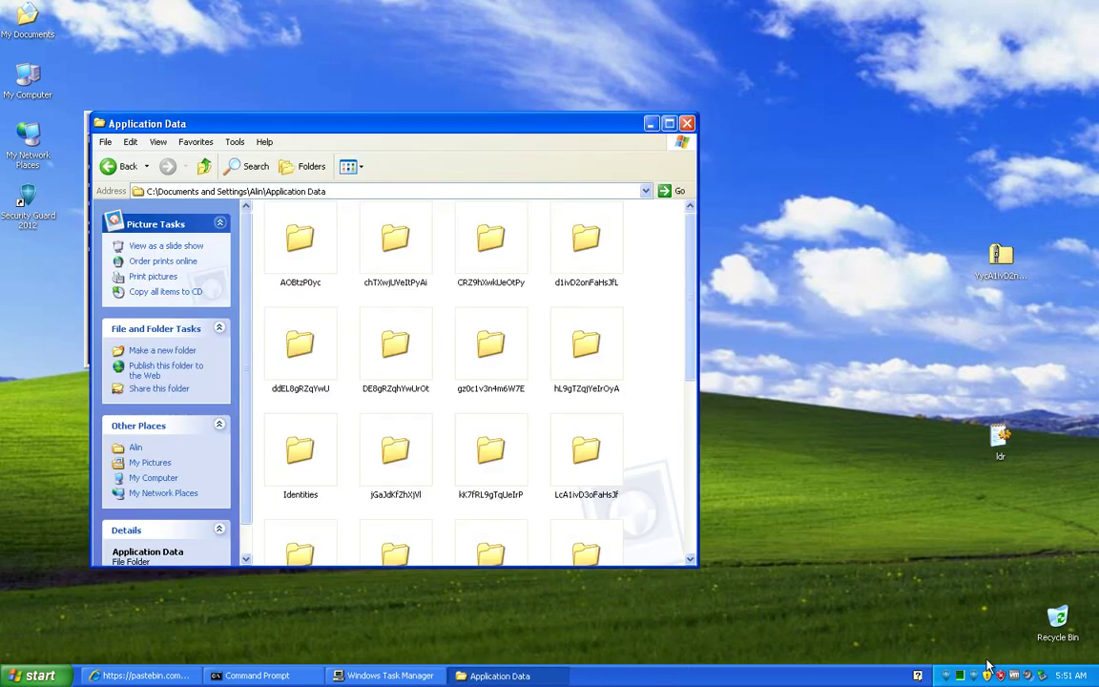
Step: End the randomly named Security Guard process in Task Manager, leaving 29 processes, then minimize it
right_click(866, 682)
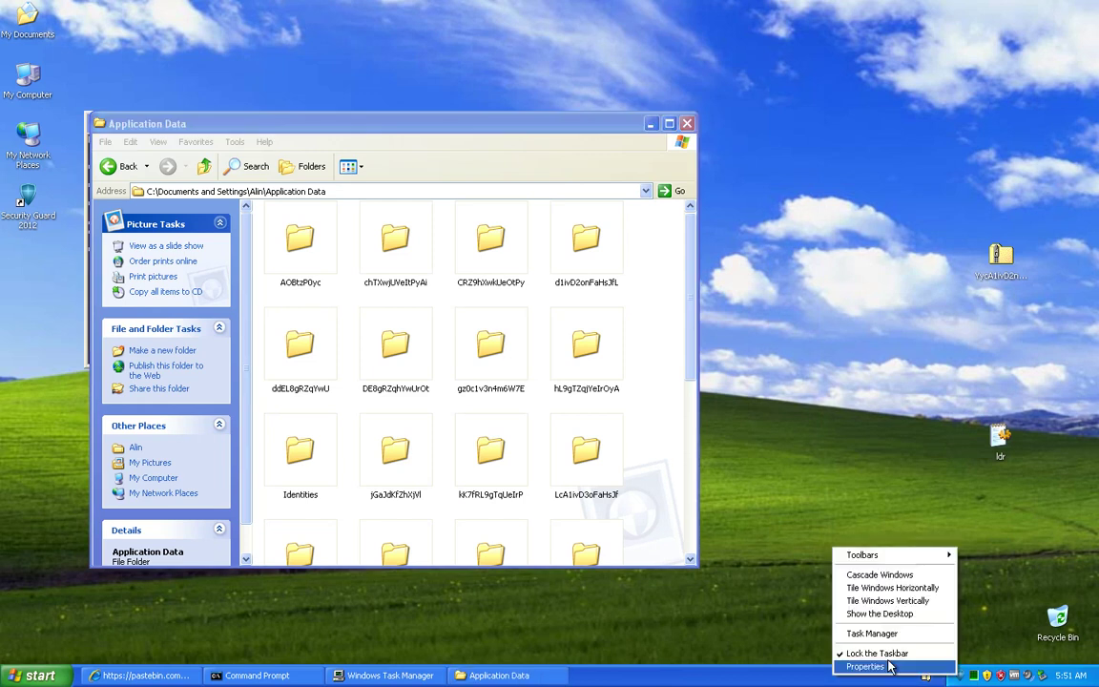
click(896, 633)
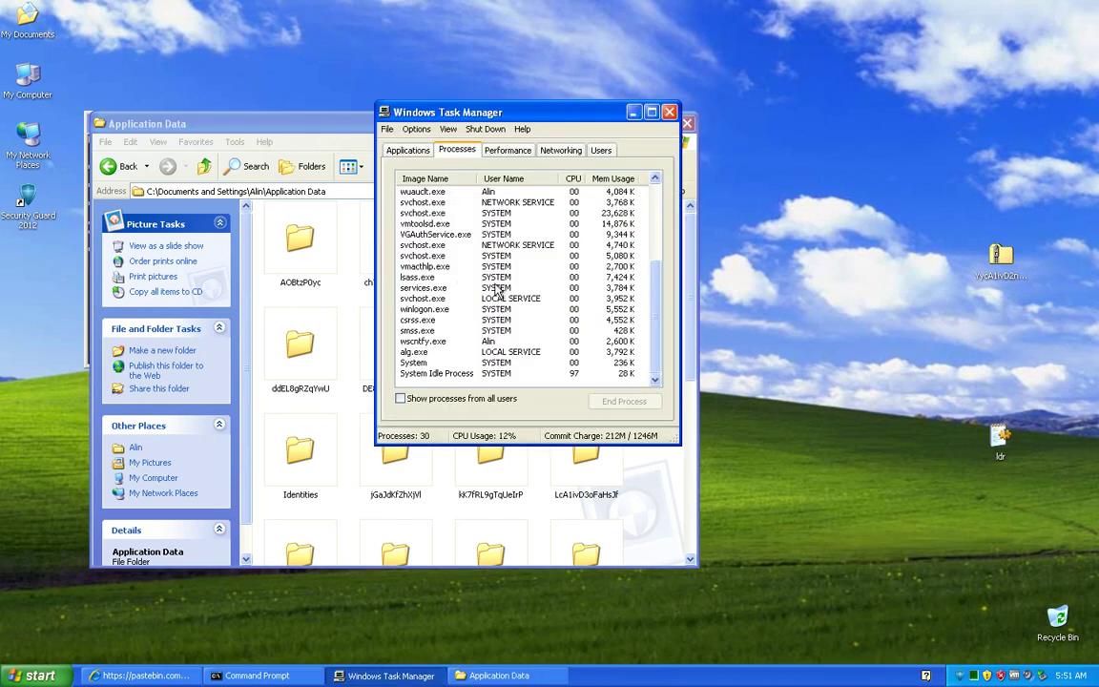
click(429, 287)
scroll(496, 289, up, 4)
click(468, 246)
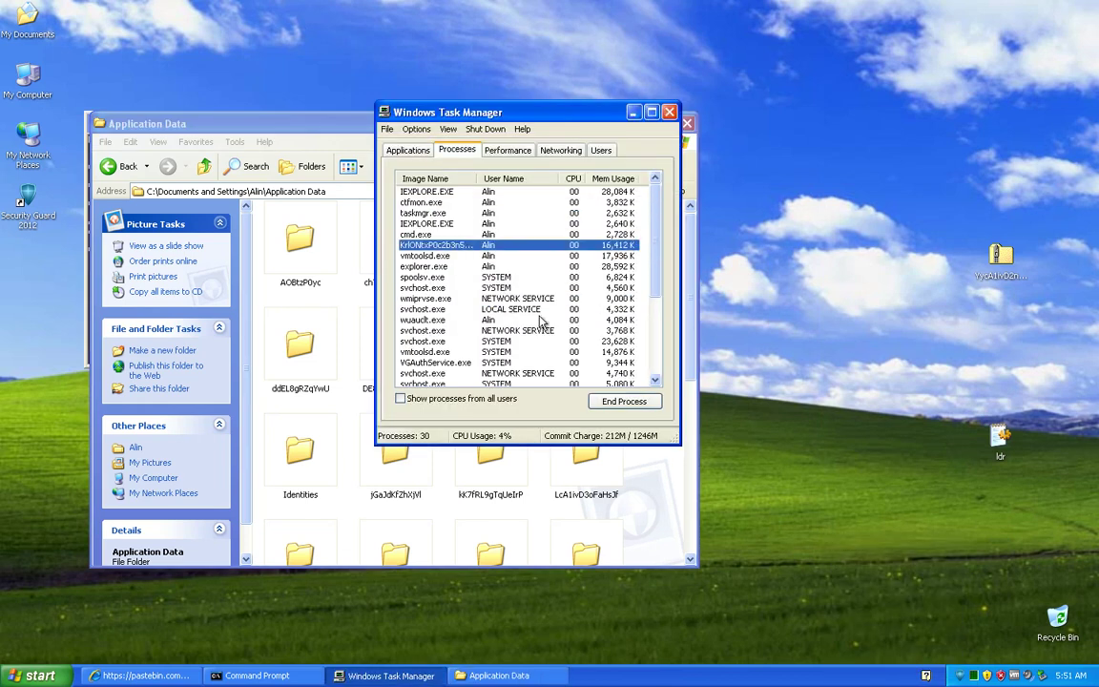
click(607, 401)
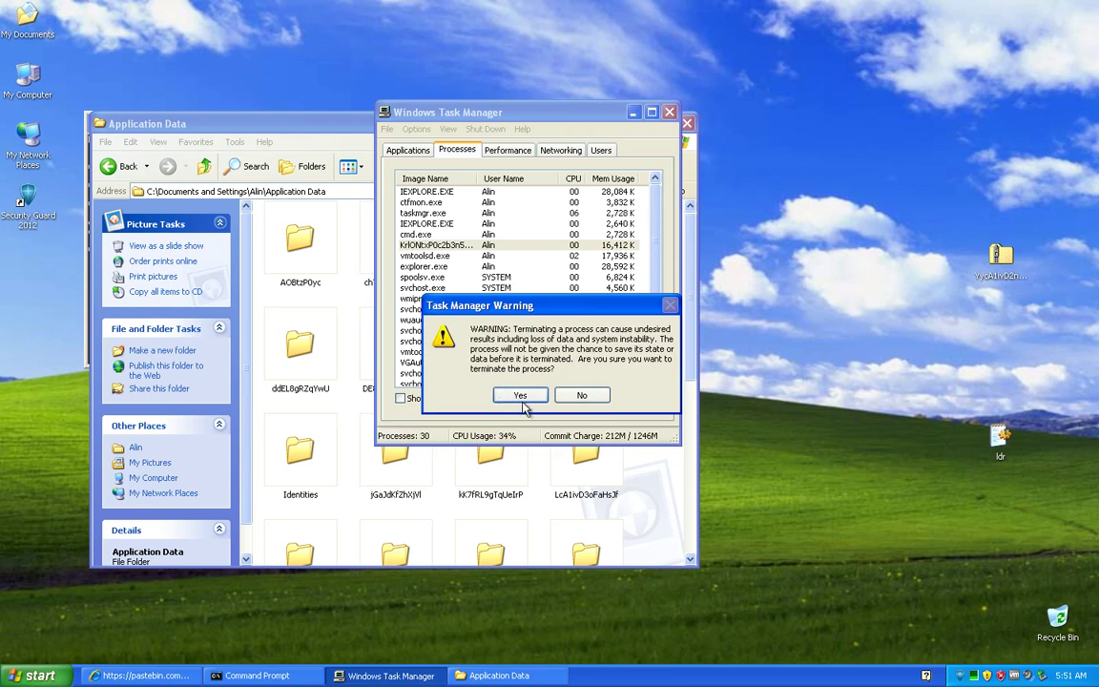
click(518, 393)
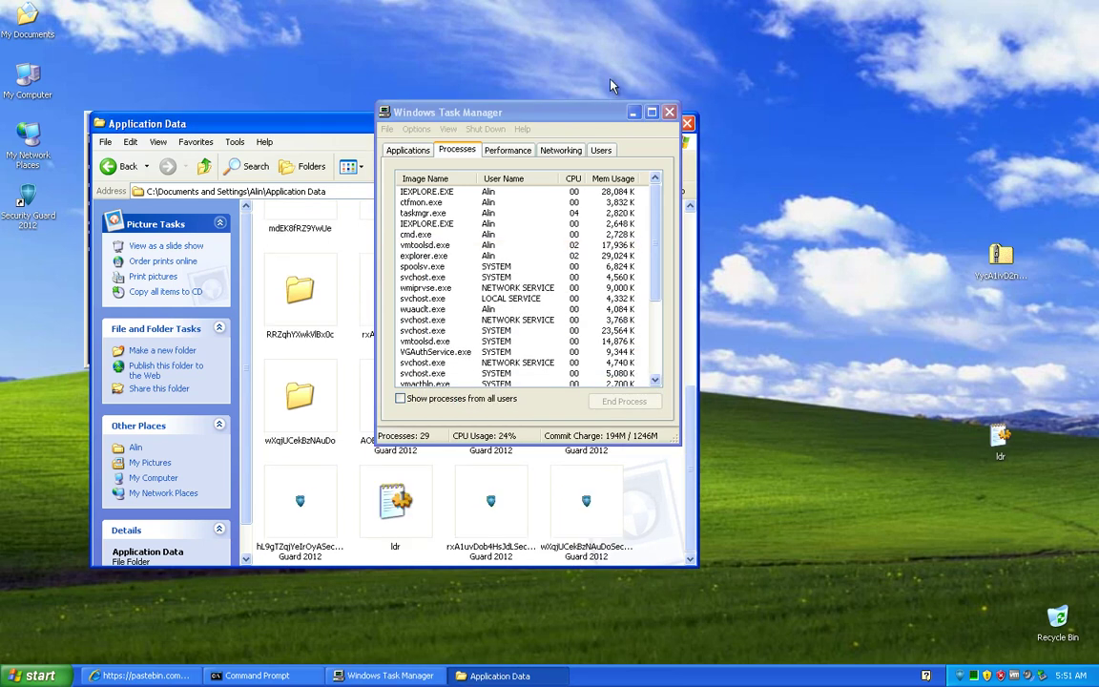
click(635, 112)
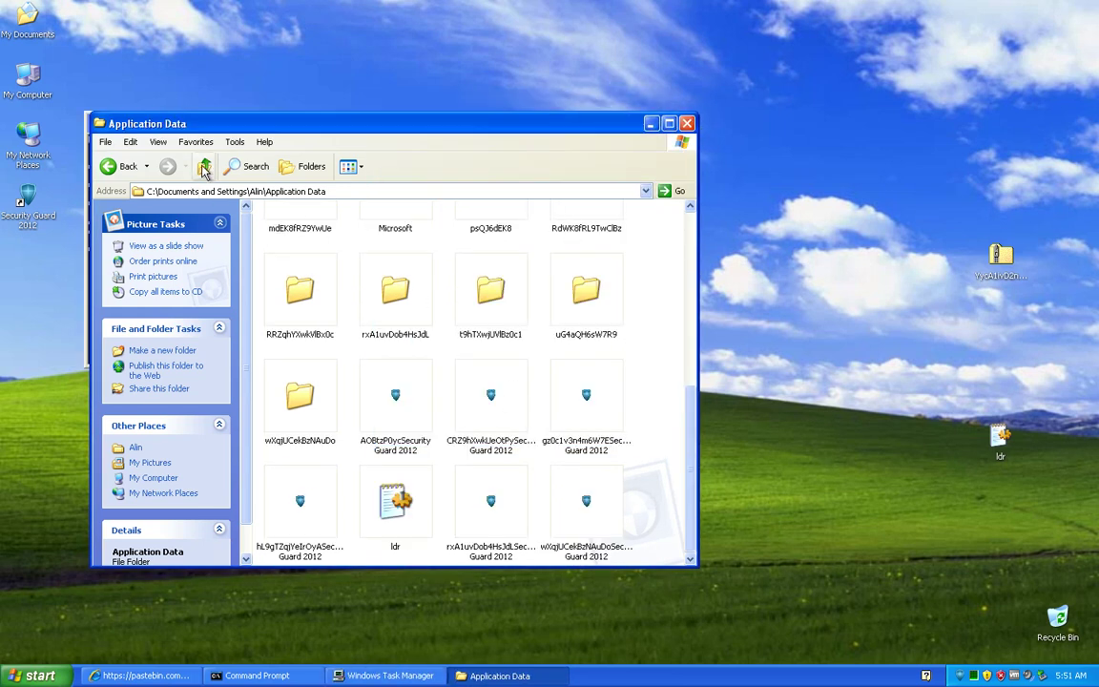
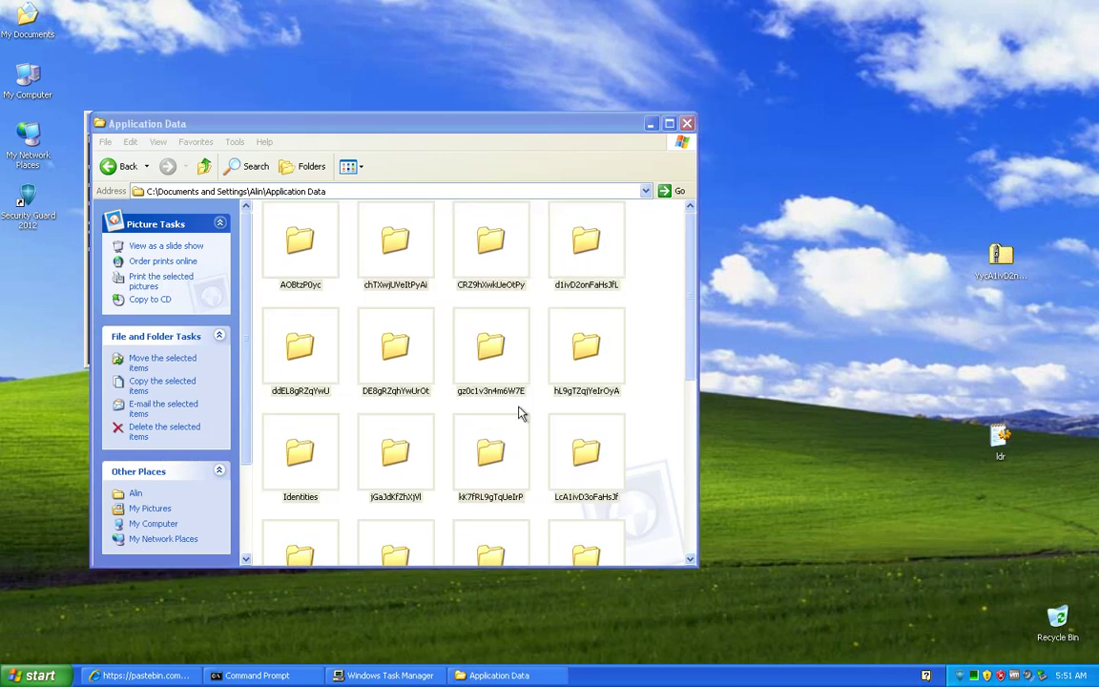
Step: Clear the current folder selection in the Application Data window
click(670, 442)
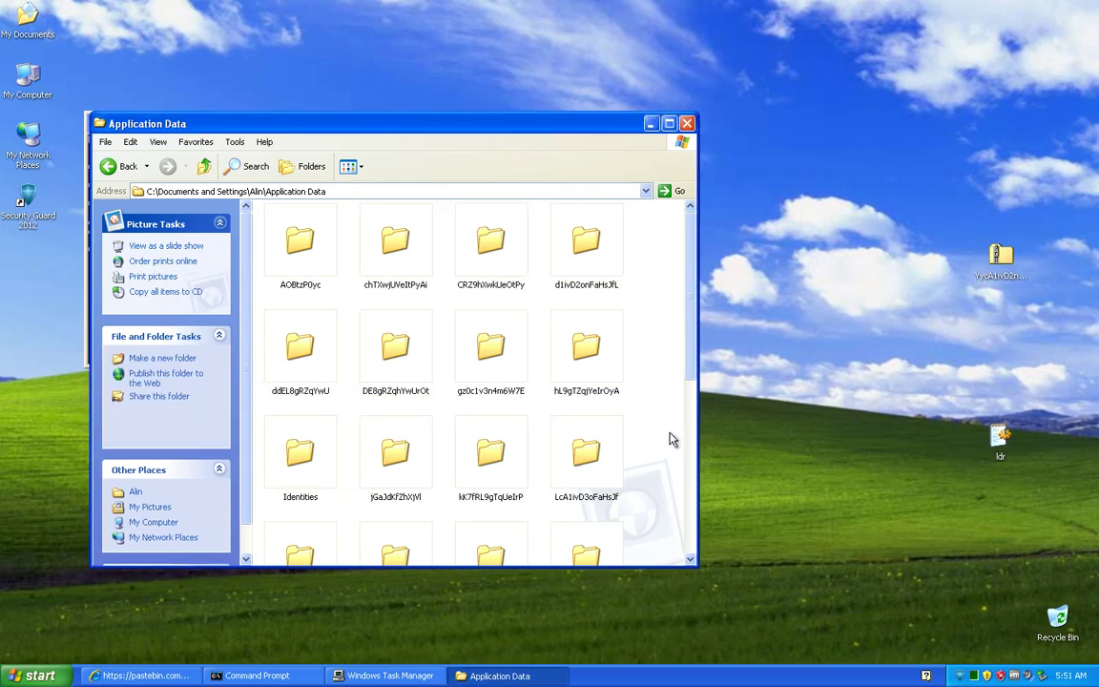
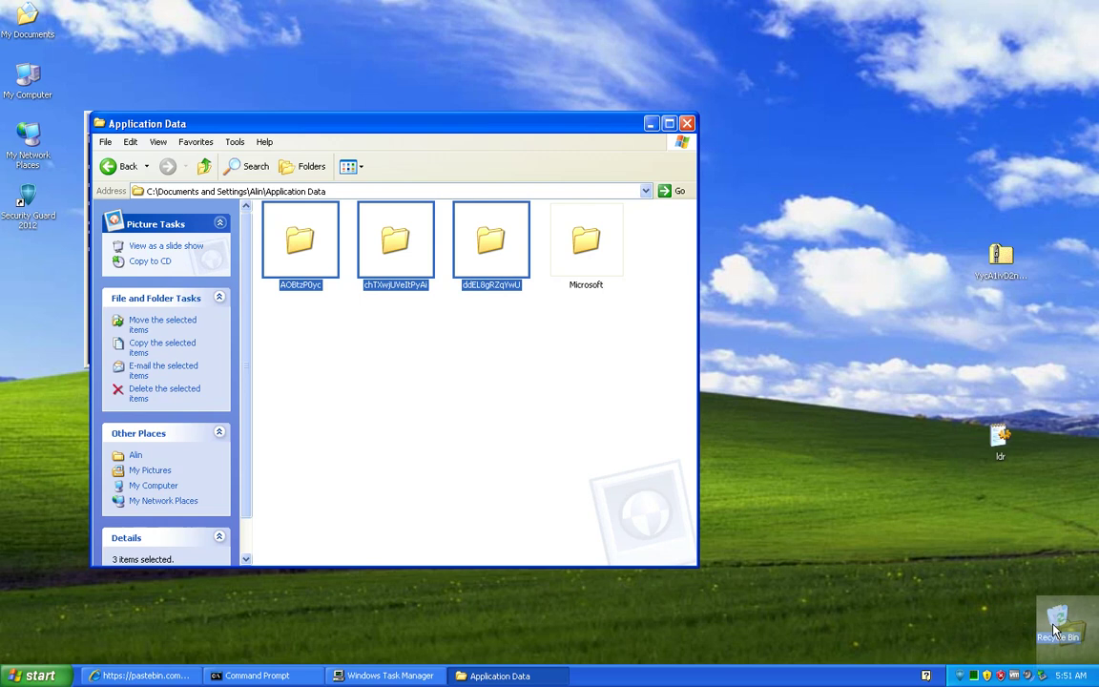
Step: Delete the three random-named Application Data folders, empty the 27-item Recycle Bin, and close the window
drag(1055, 630, 1054, 630)
right_click(1056, 622)
click(1048, 578)
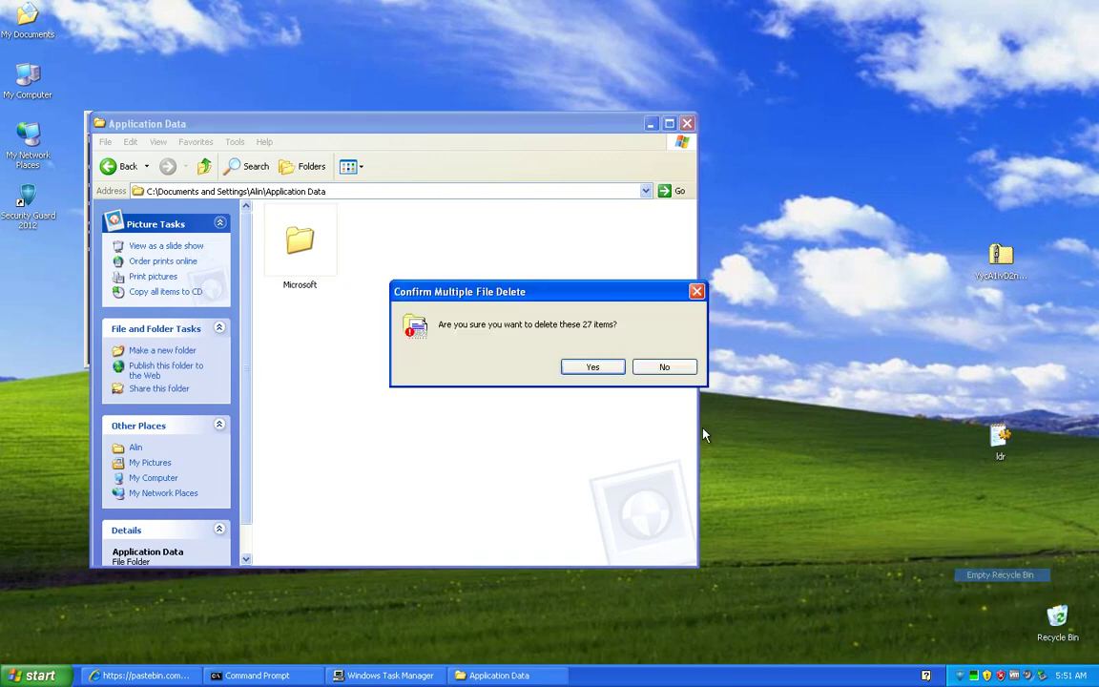
click(592, 369)
click(687, 123)
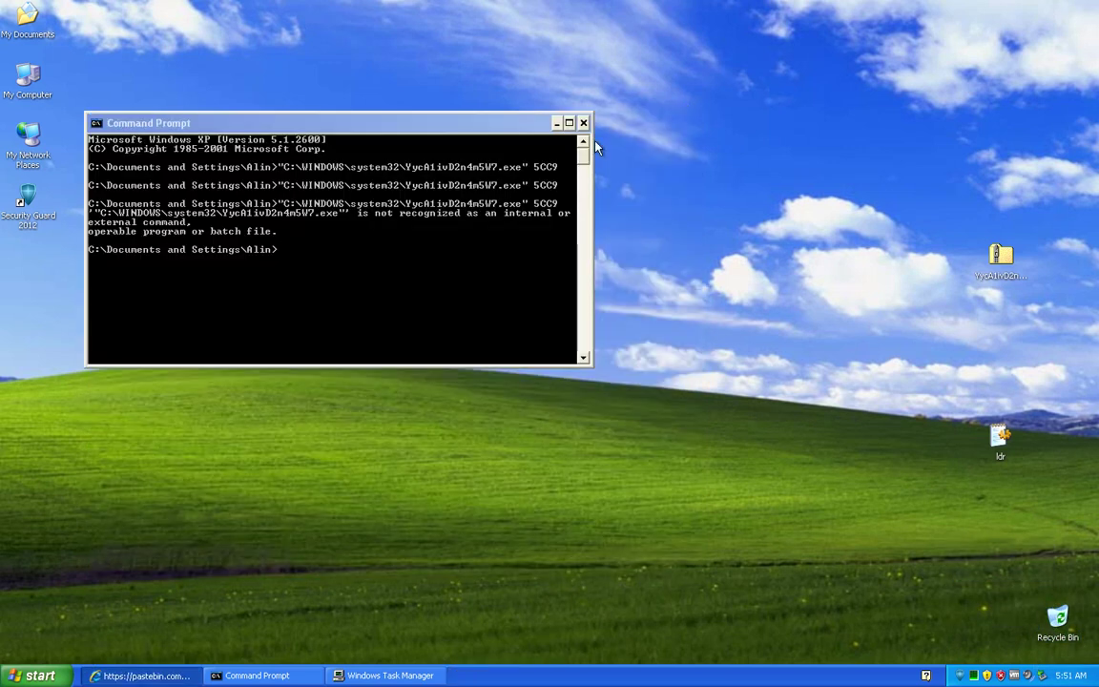
Step: Close Command Prompt and reveal the Security Guard 2012 shortcut's target file through its Properties
click(583, 123)
click(31, 217)
right_click(31, 218)
click(92, 367)
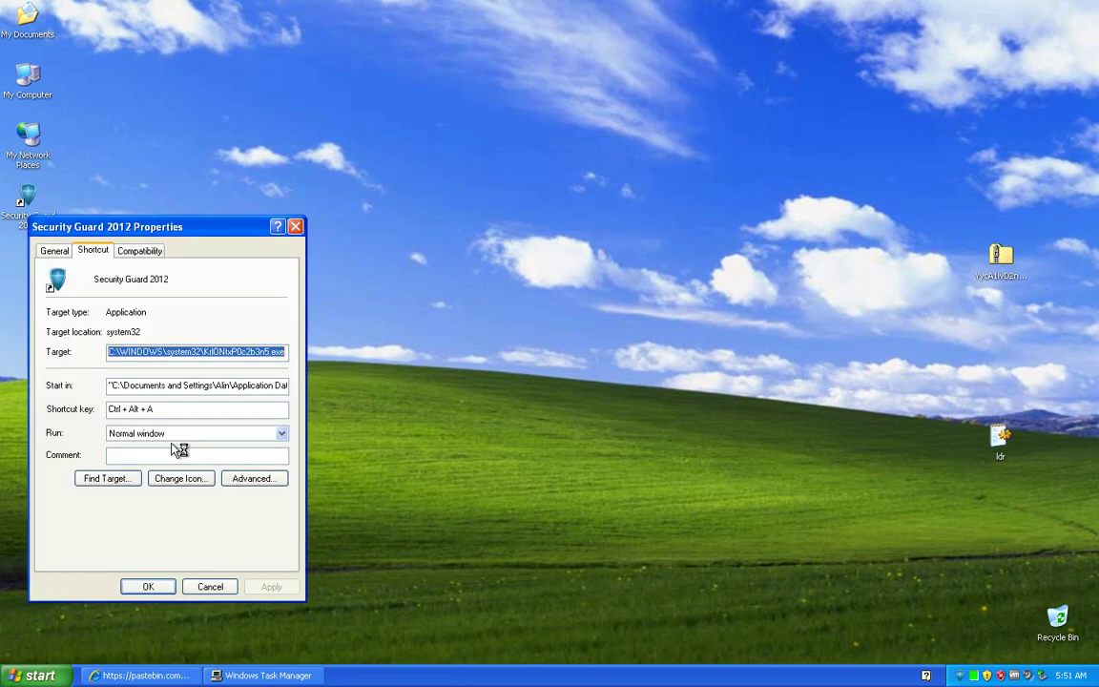
click(132, 478)
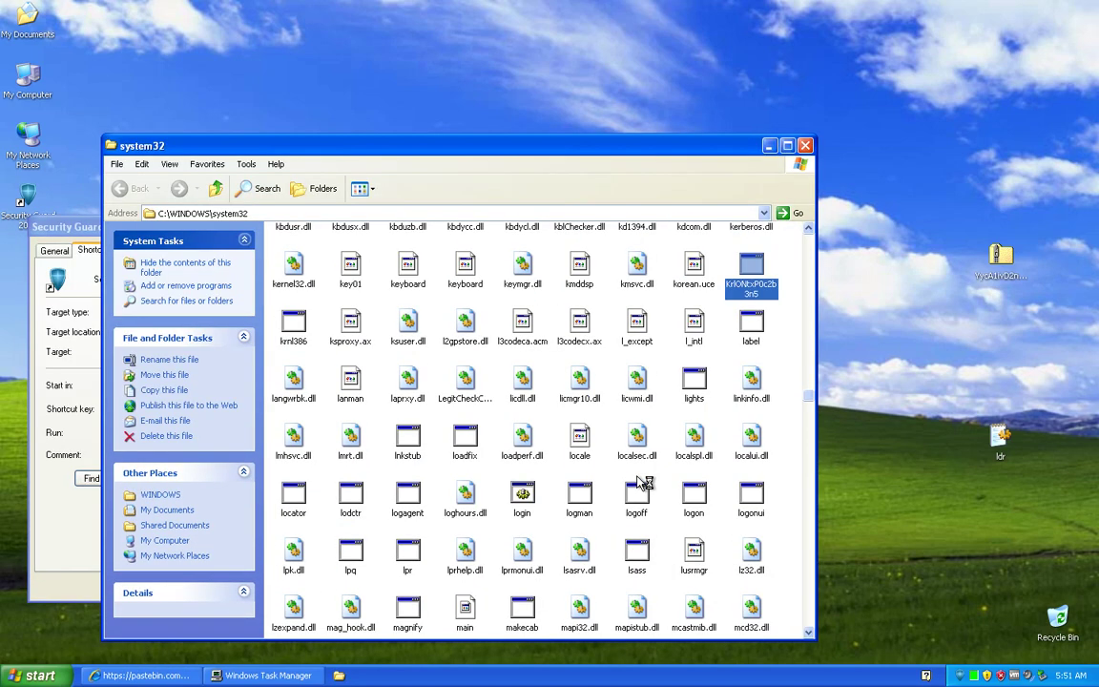
Step: Bring the system32 folder window forward and scroll through its contents
scroll(641, 483, down, 5)
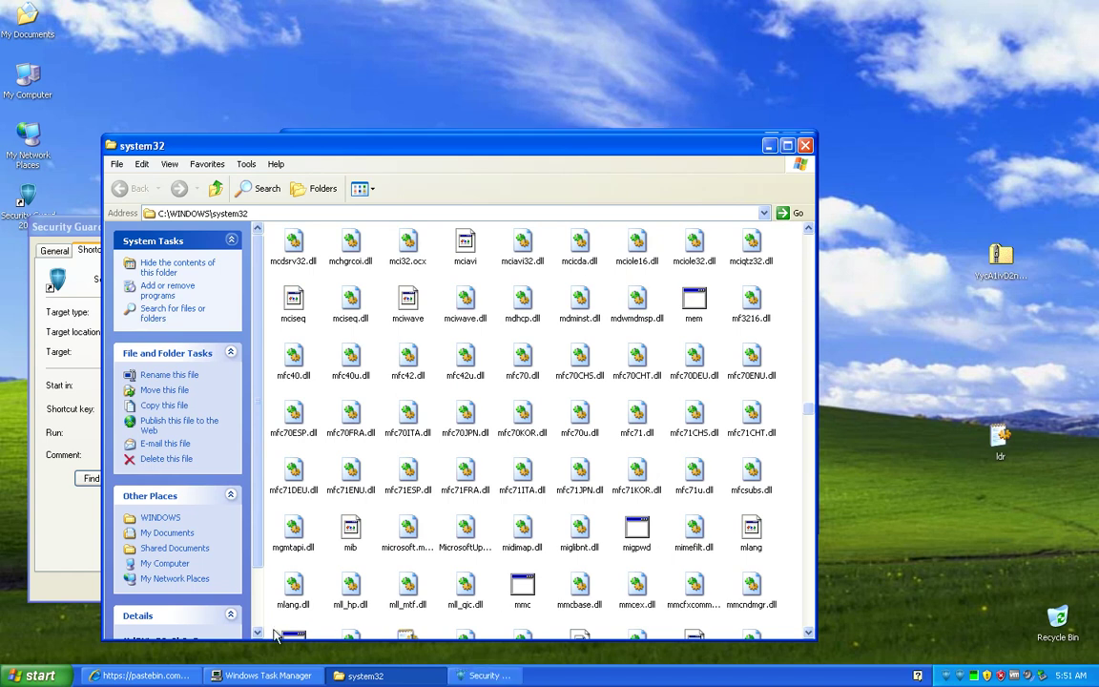
click(773, 589)
scroll(790, 573, down, 5)
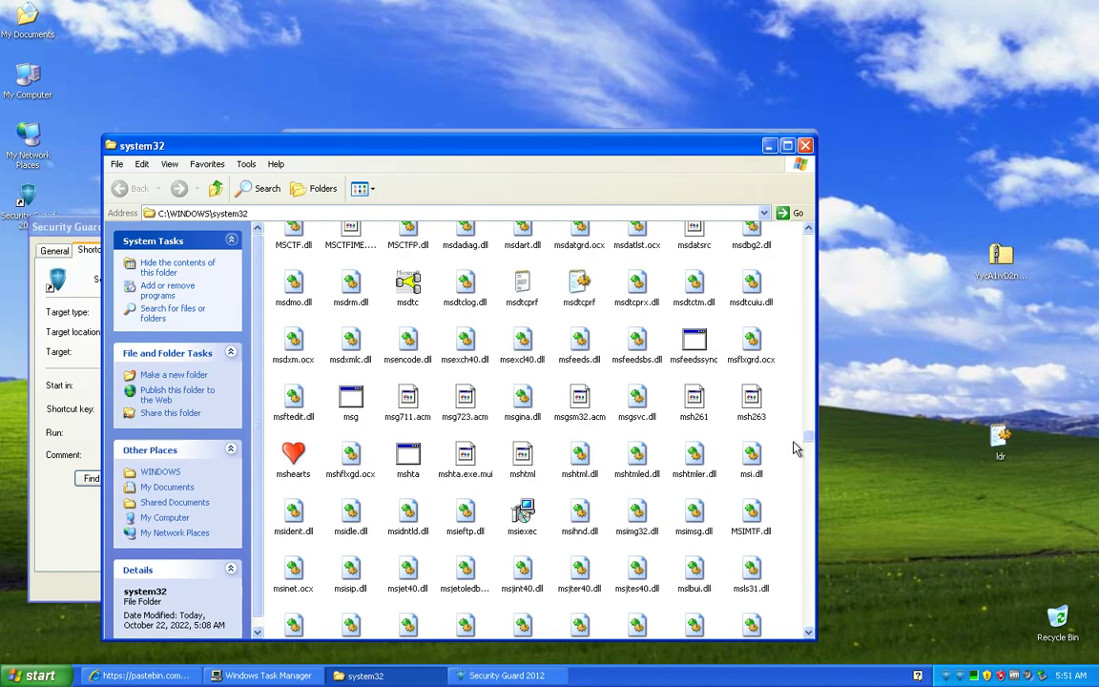
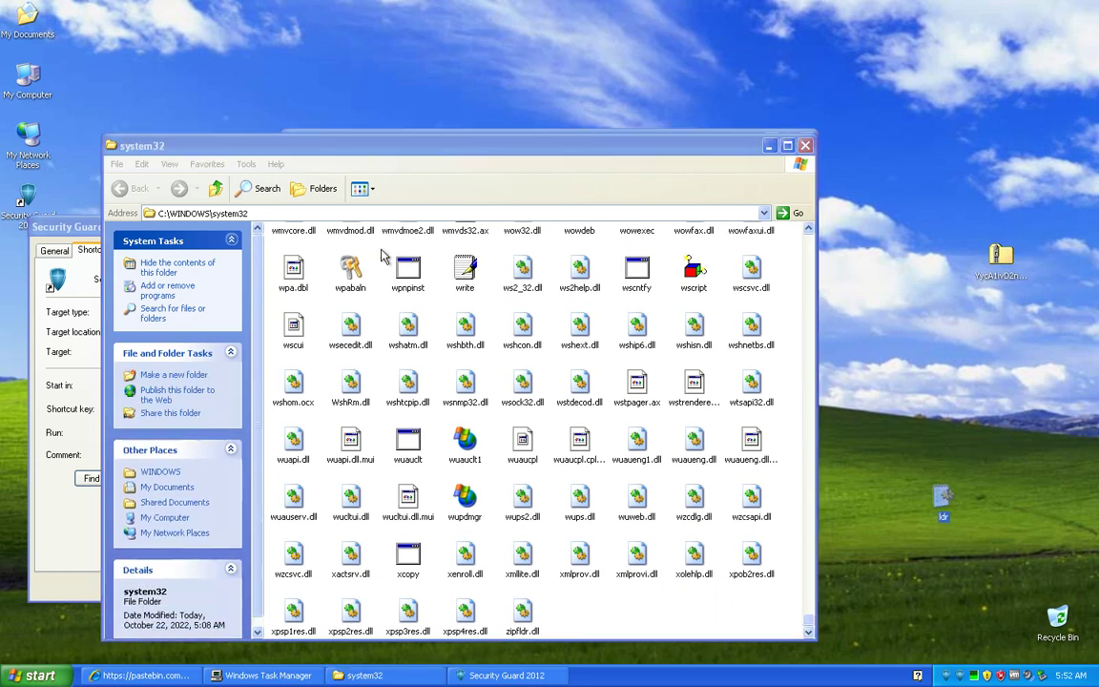
Step: Go up to C:\ and reopen the WINDOWS folder with its hidden contents shown
click(216, 188)
click(217, 189)
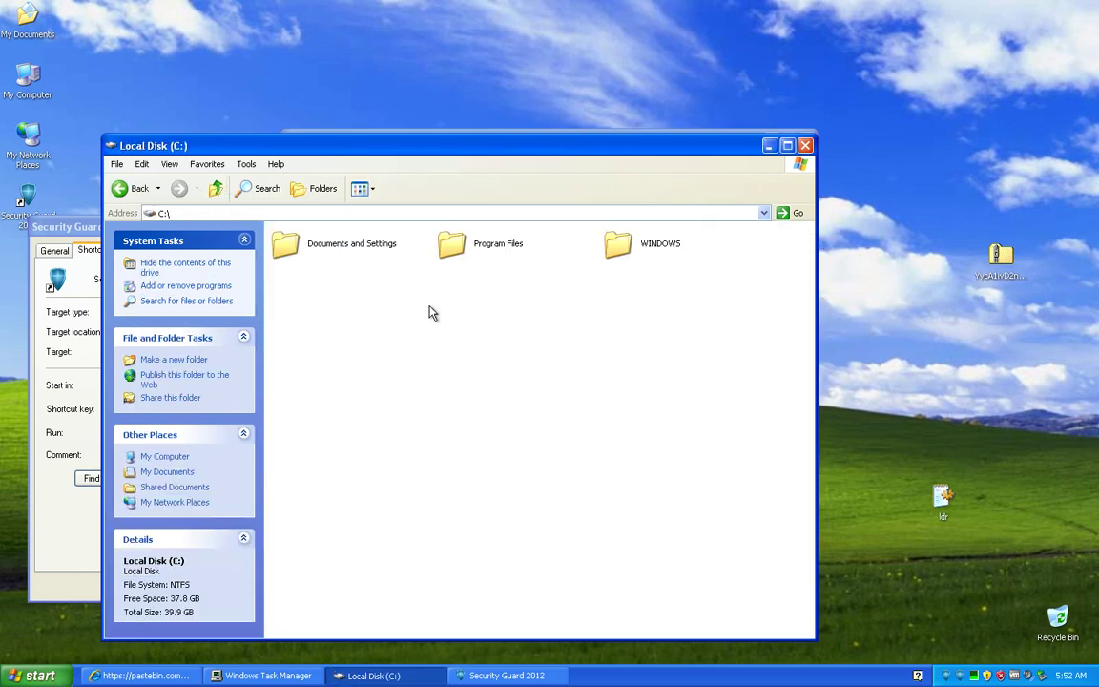
double_click(622, 244)
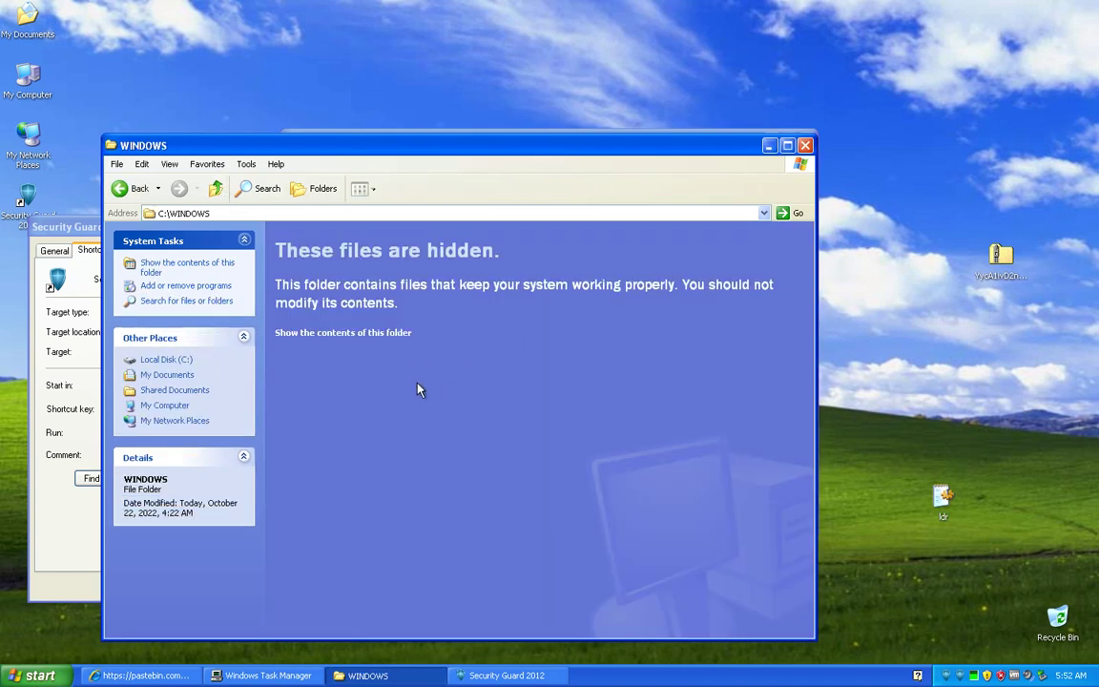
click(363, 334)
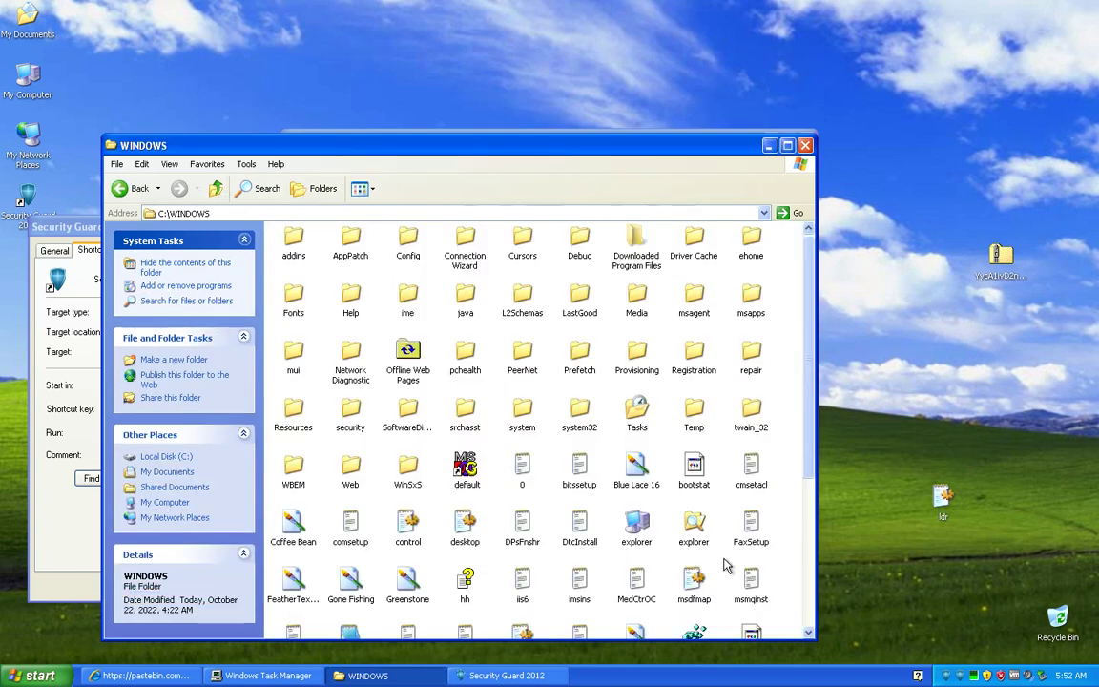
scroll(726, 566, down, 3)
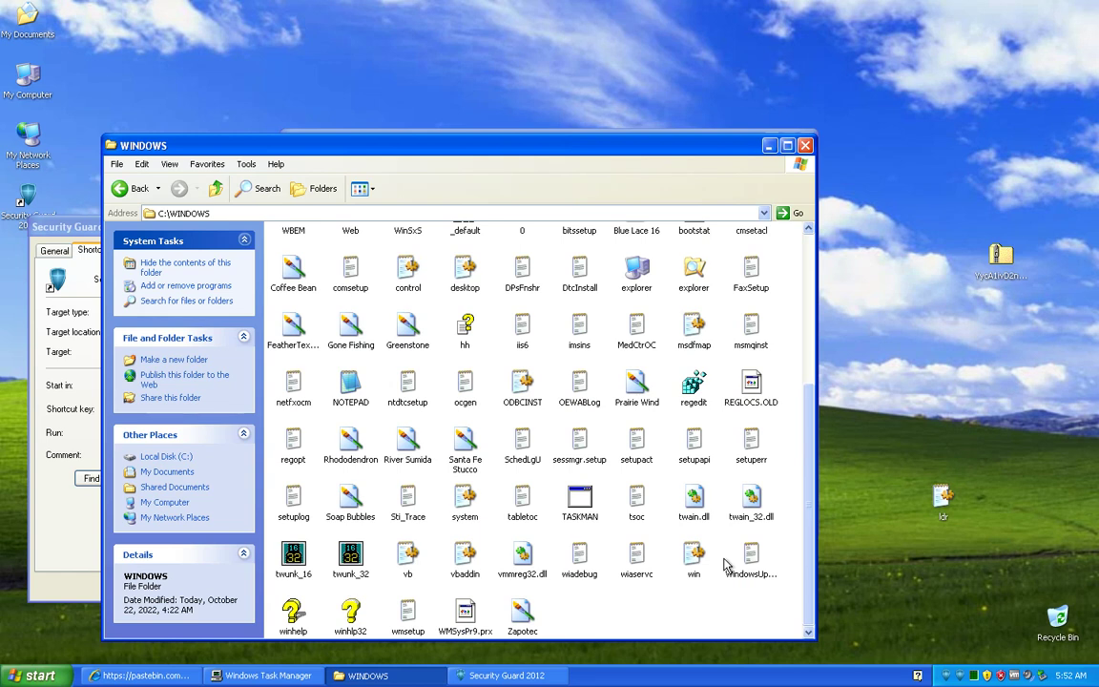
Step: View the system, vbaddin and vb text files in Notepad, then return to Security Guard 2012
double_click(464, 506)
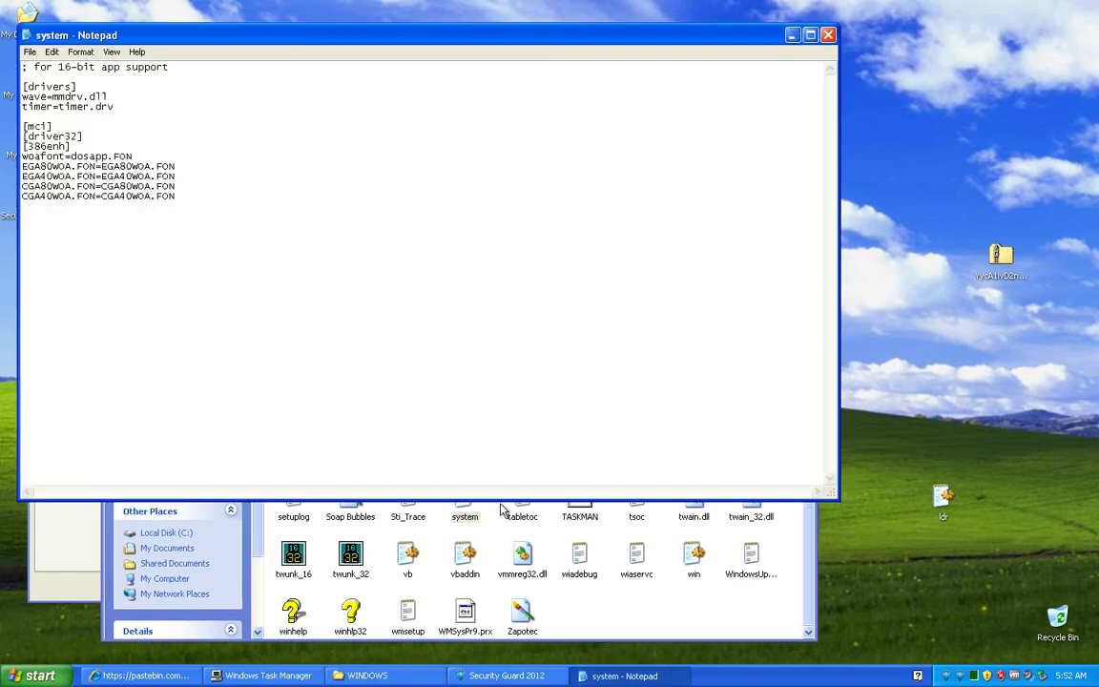
double_click(468, 565)
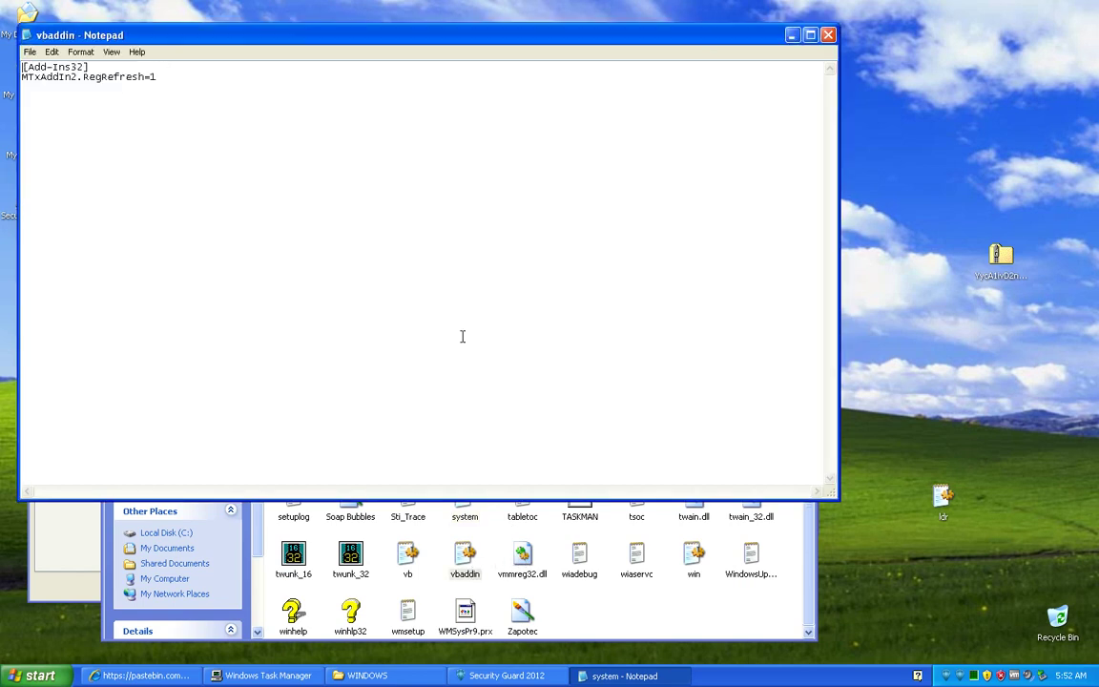
double_click(406, 562)
click(827, 35)
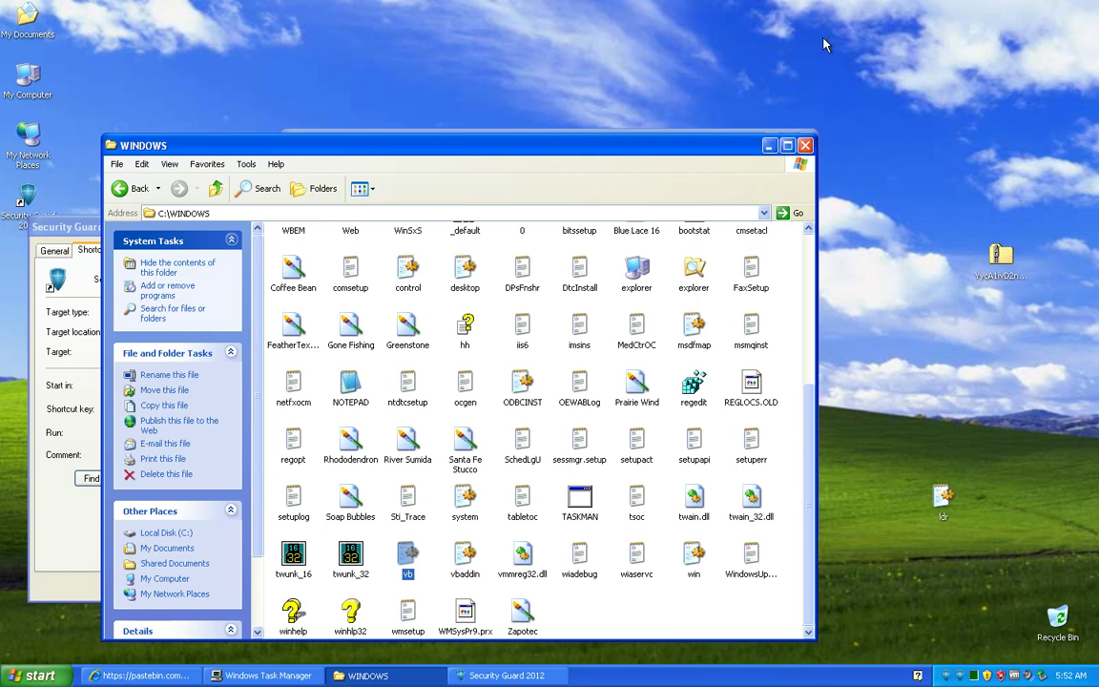
click(498, 675)
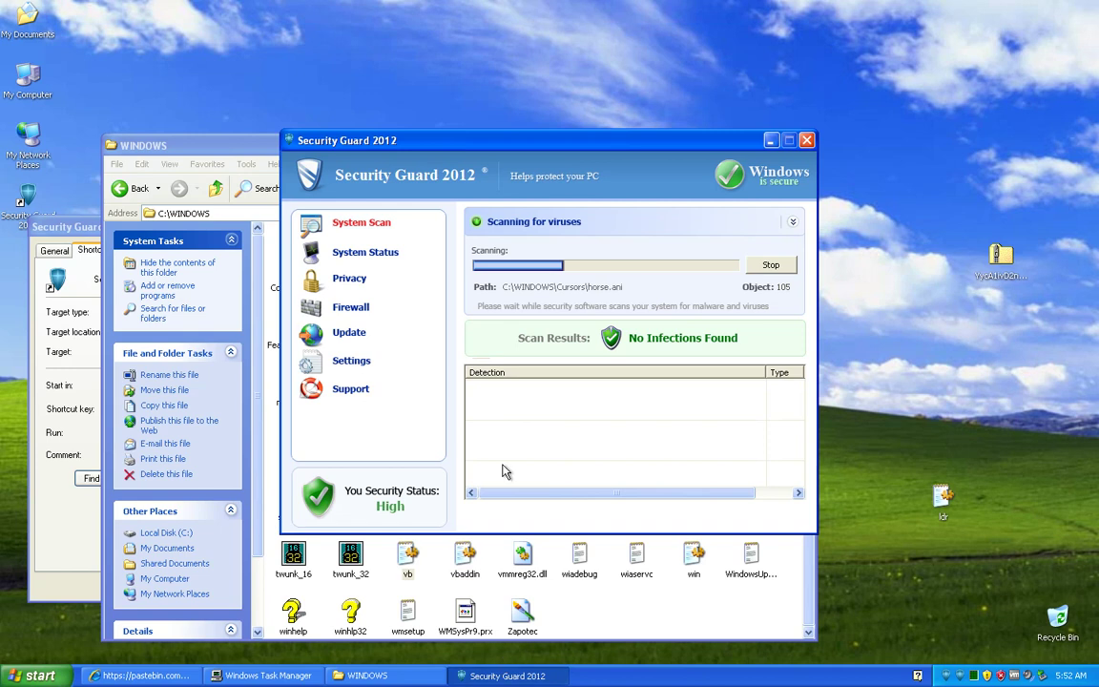
click(38, 676)
Step: Browse My Computer > Local Disk (C:) > WINDOWS in a second window, checking Security Guard 2012 alongside
click(208, 469)
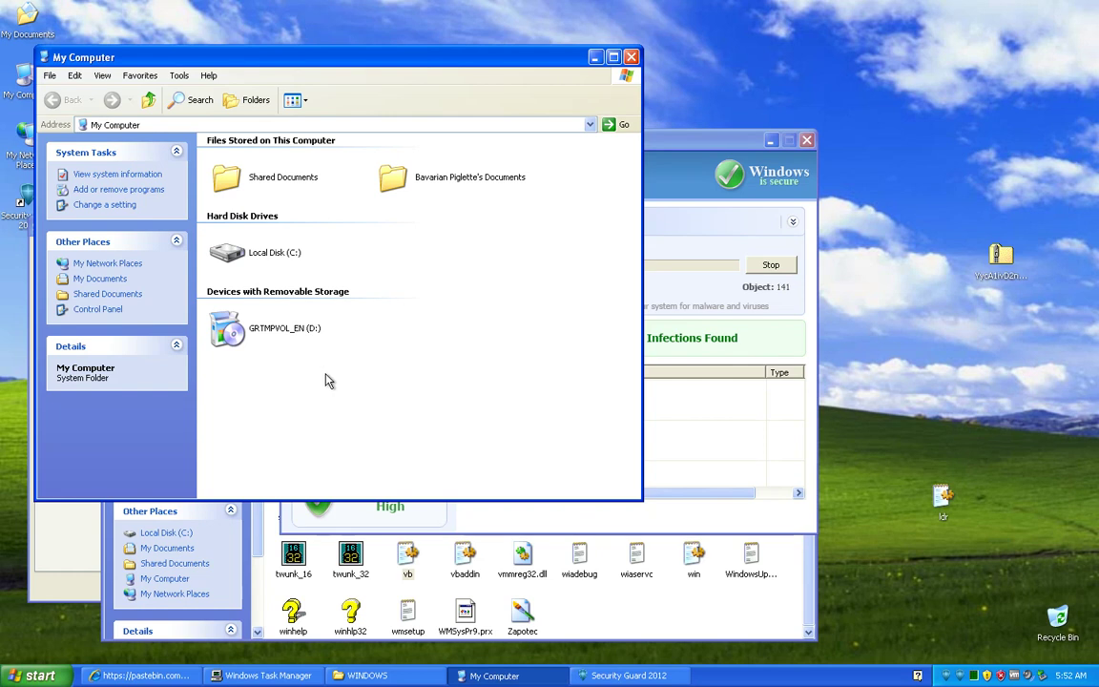
double_click(240, 251)
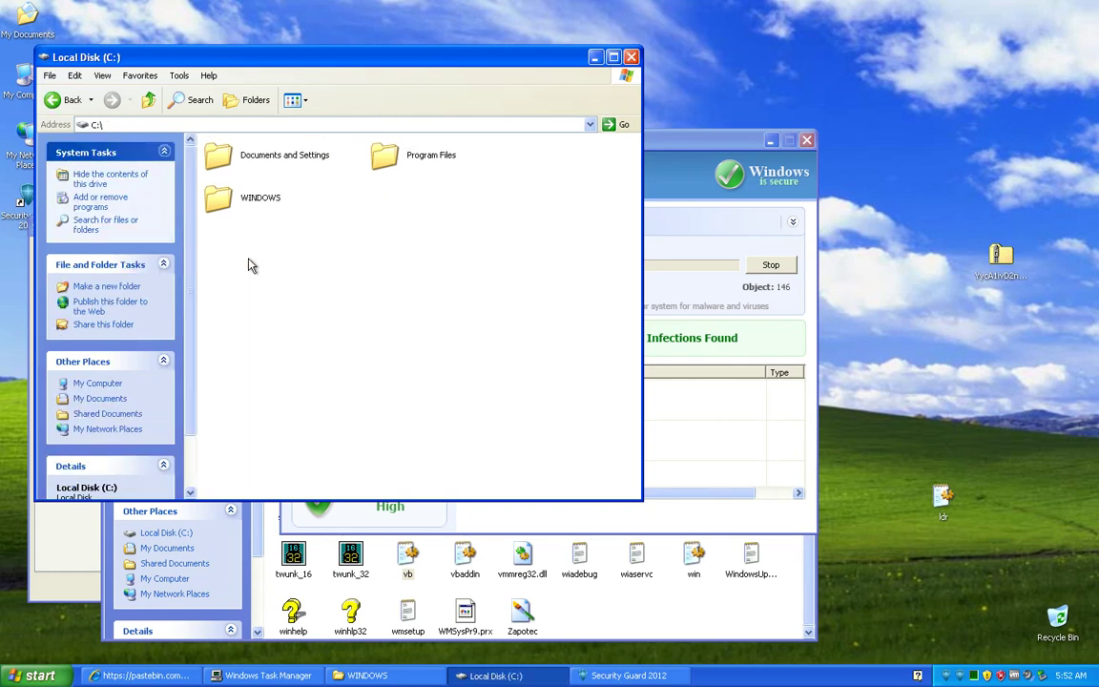
double_click(256, 202)
scroll(353, 321, down, 10)
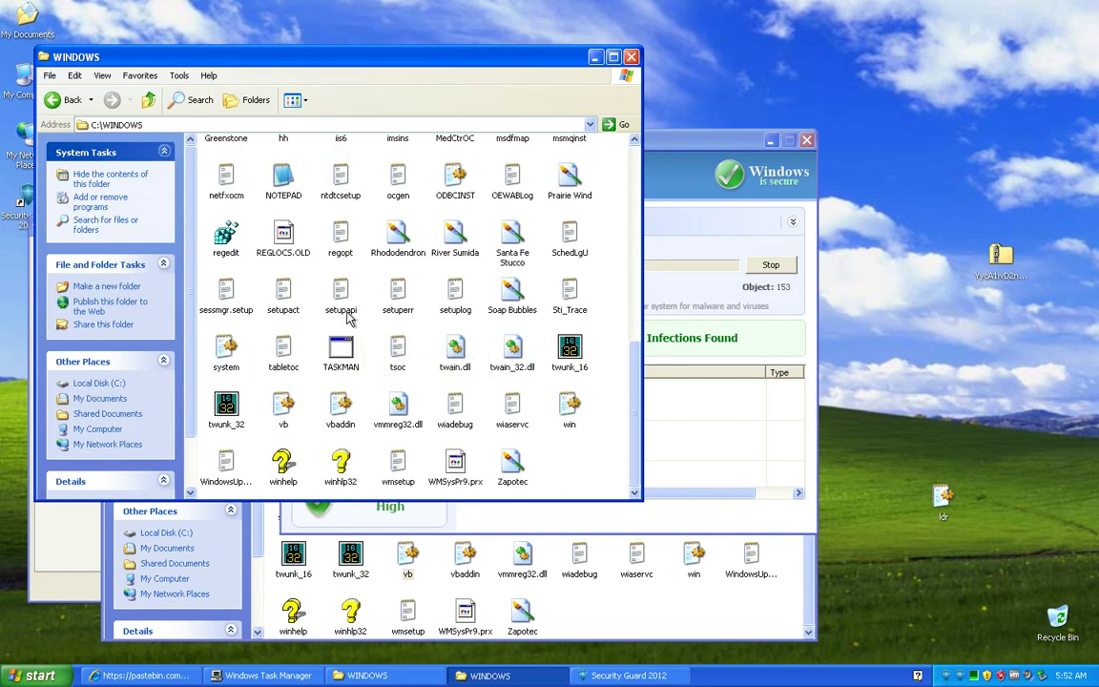
click(710, 275)
click(410, 115)
scroll(404, 312, up, 10)
scroll(403, 305, down, 10)
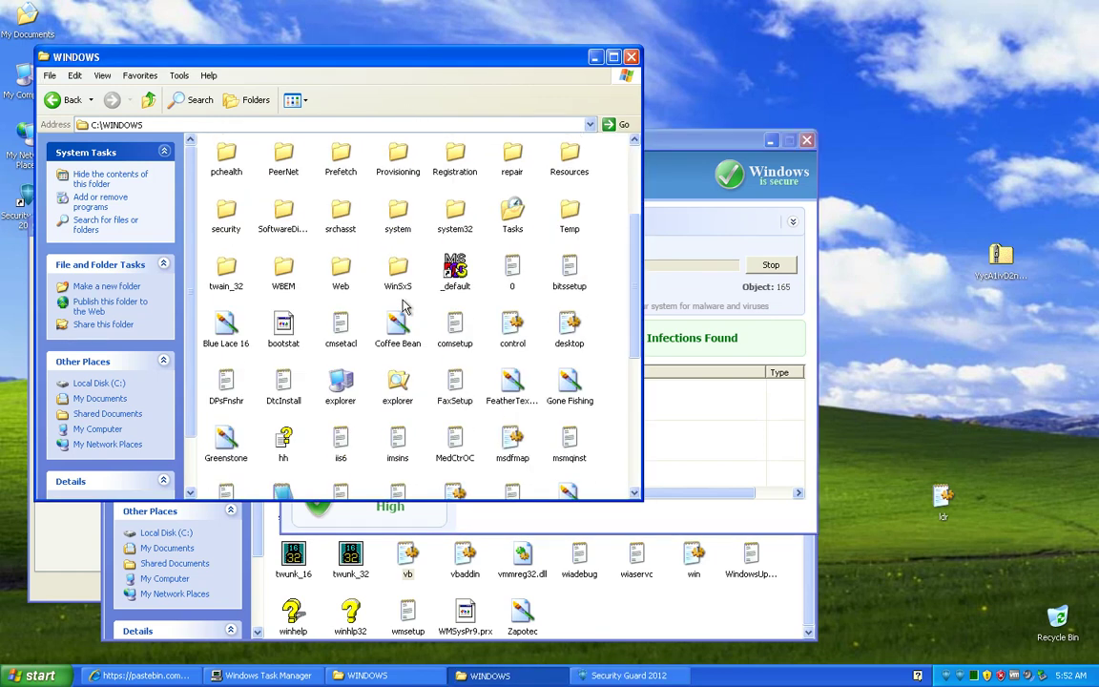
click(648, 434)
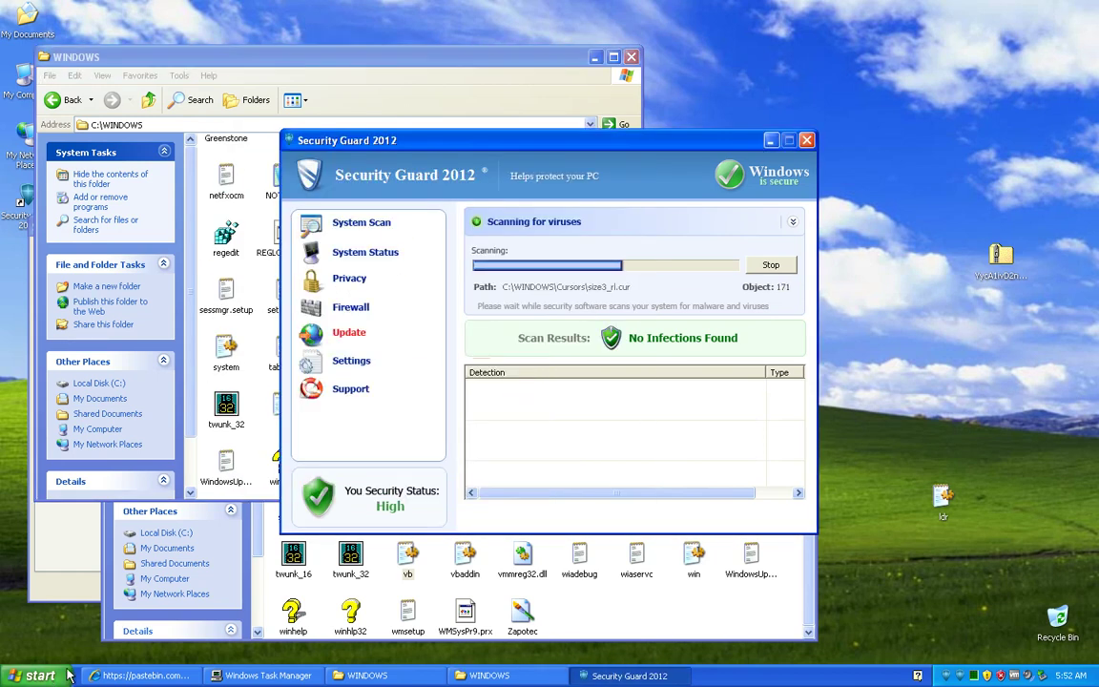
key(super)
Step: Launch Registry Editor by running regedit
click(160, 618)
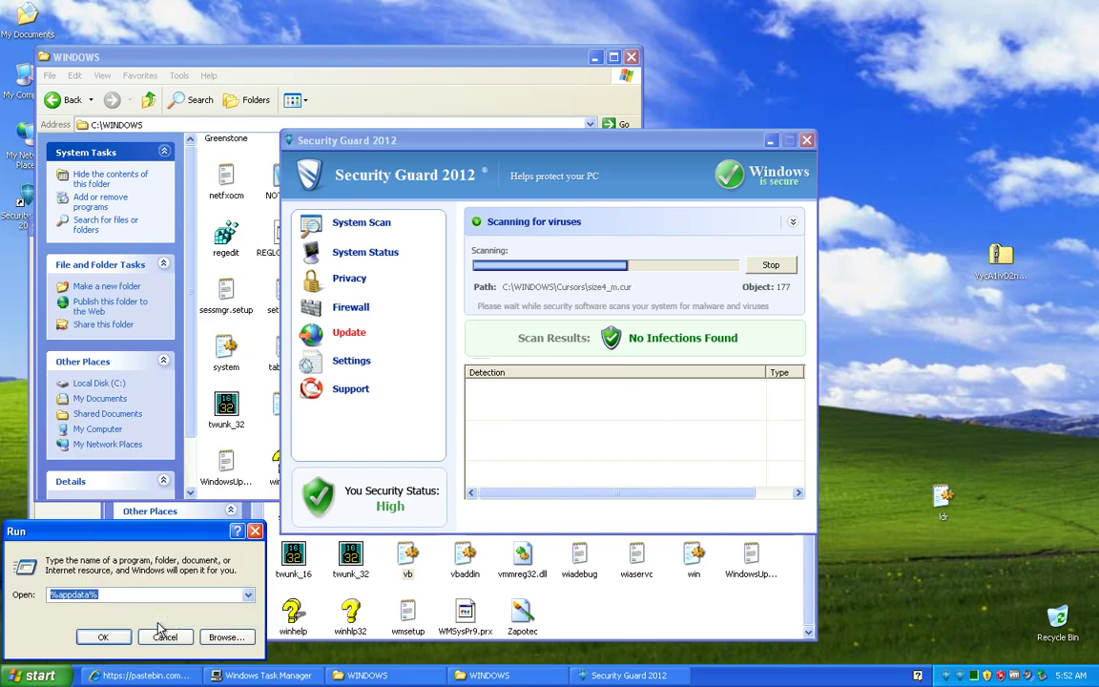
text(regedit)
key(Return)
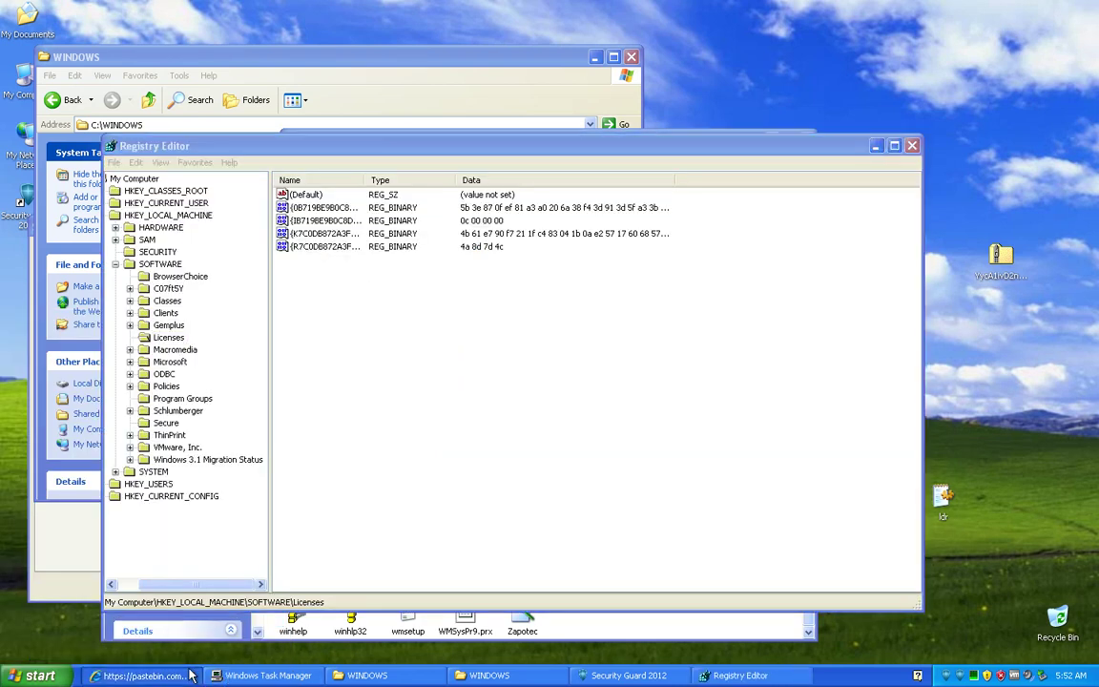
Step: Copy the first pastebin code number from Internet Explorer's find box
click(143, 676)
double_click(86, 121)
right_click(87, 121)
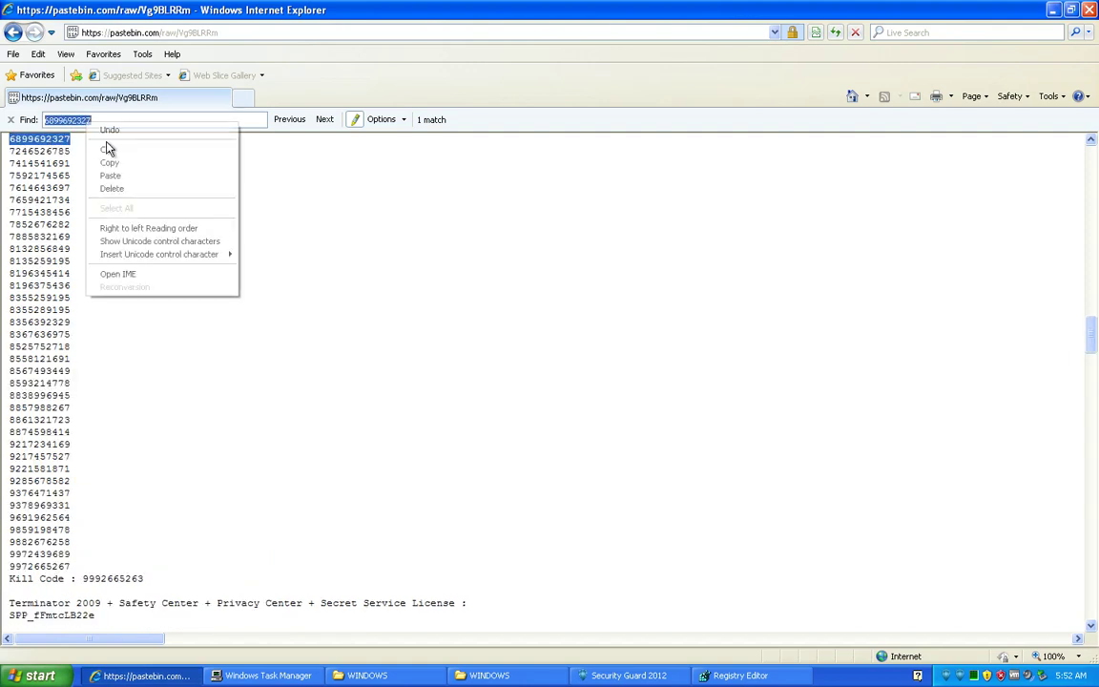
click(124, 163)
Step: Paste the copied number into Registry Editor's Find dialog, starting from HKEY_CURRENT_USER
click(742, 676)
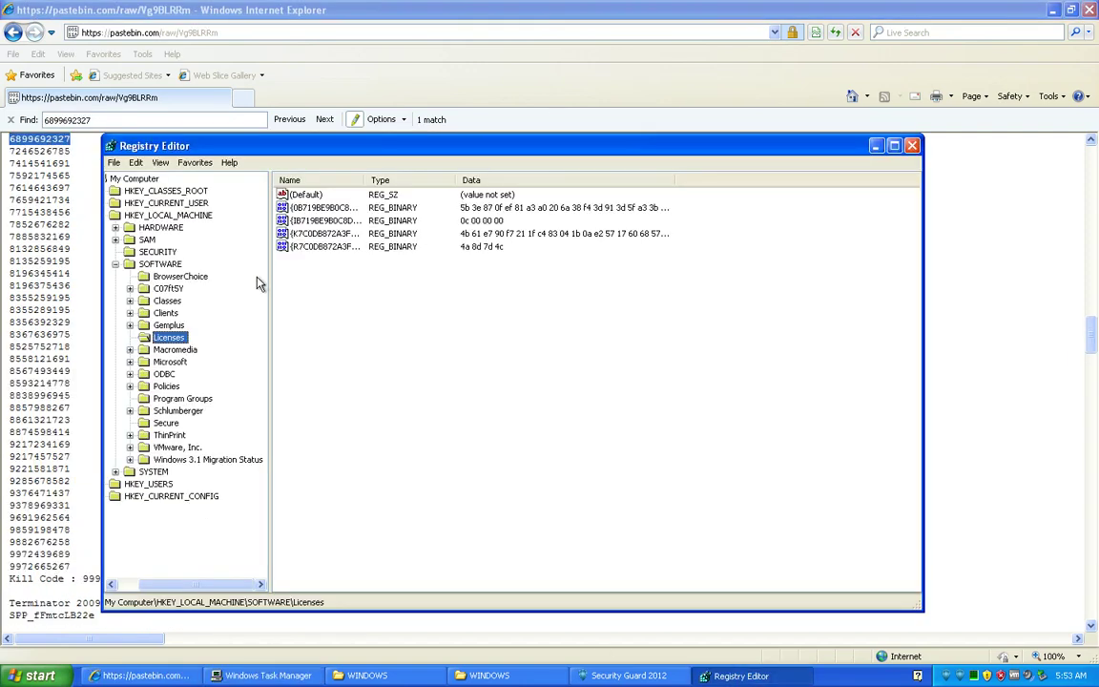
click(153, 202)
click(135, 162)
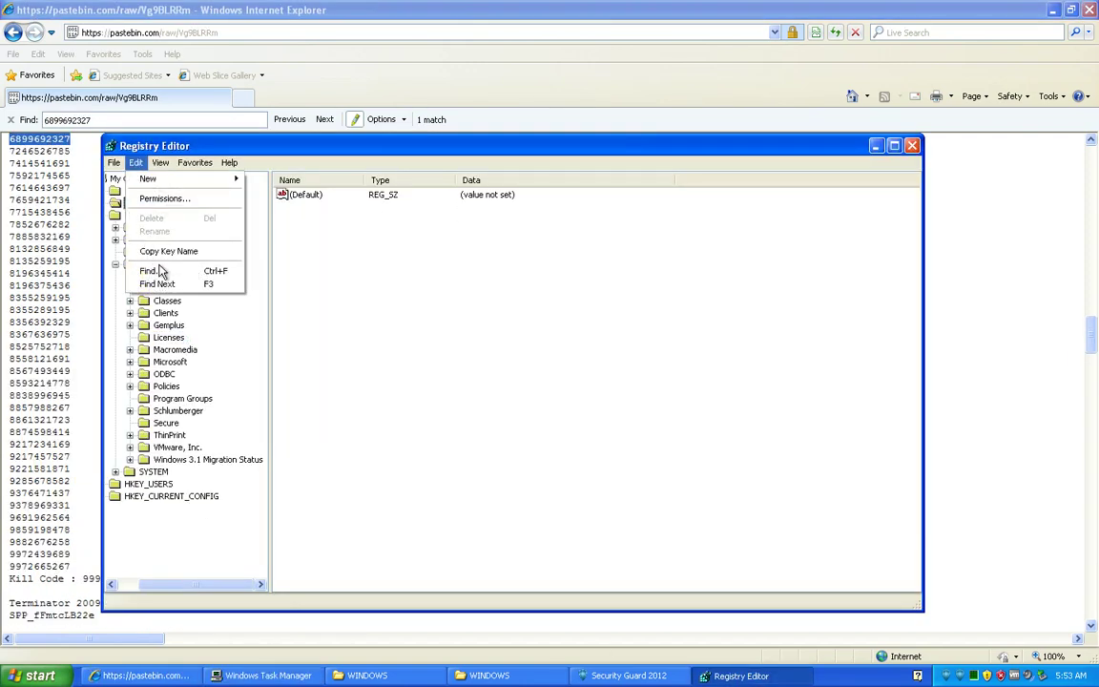
click(218, 272)
right_click(336, 239)
click(357, 292)
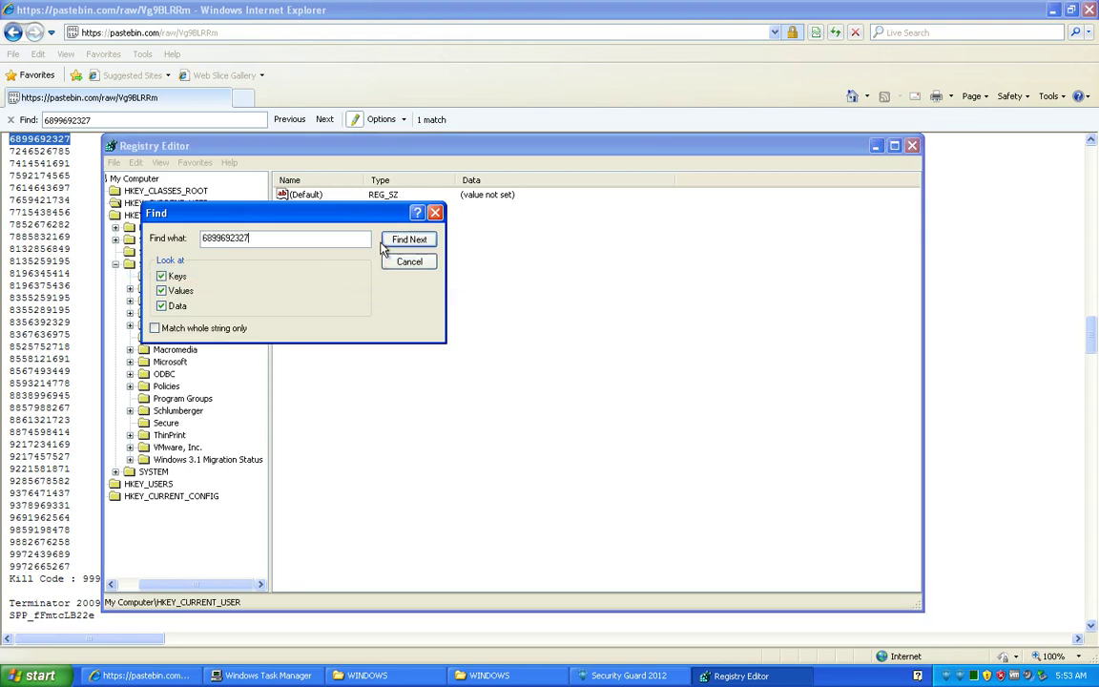
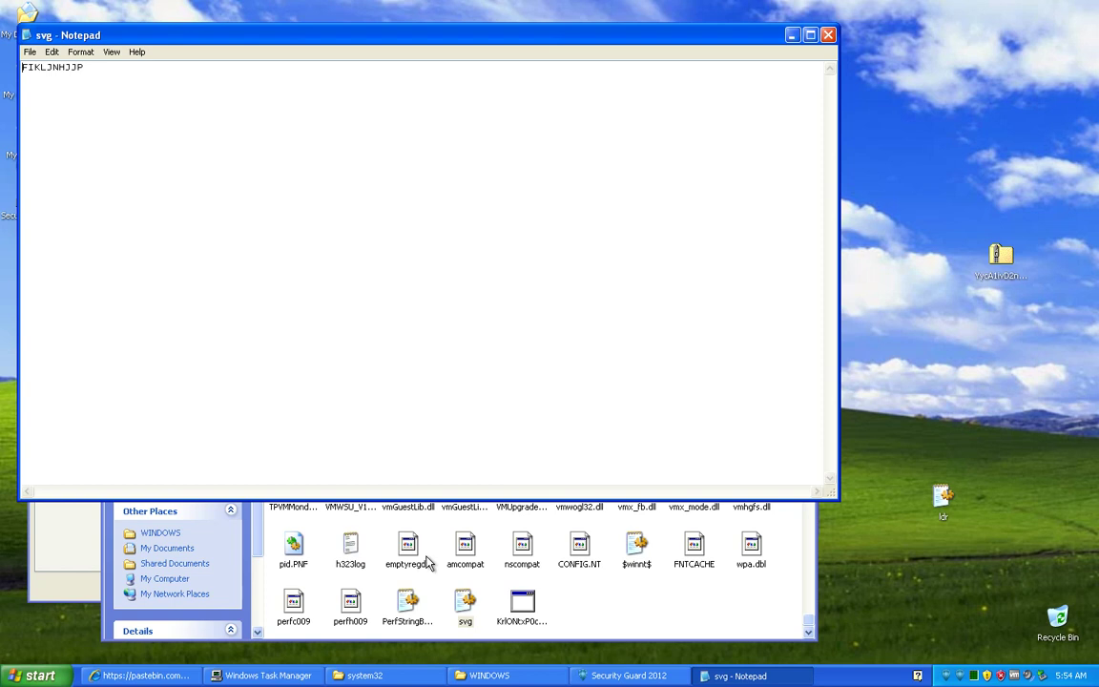
Step: Open PerfStringBackup from system32 in Notepad, scroll through its text, and close it
click(254, 515)
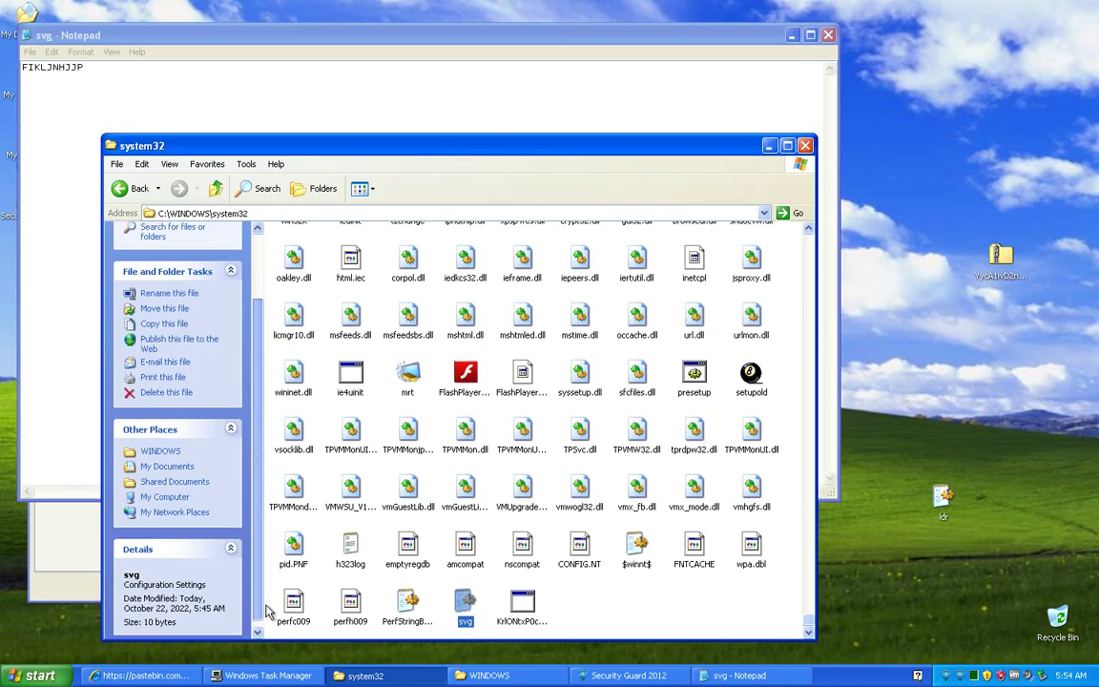
click(523, 606)
click(408, 606)
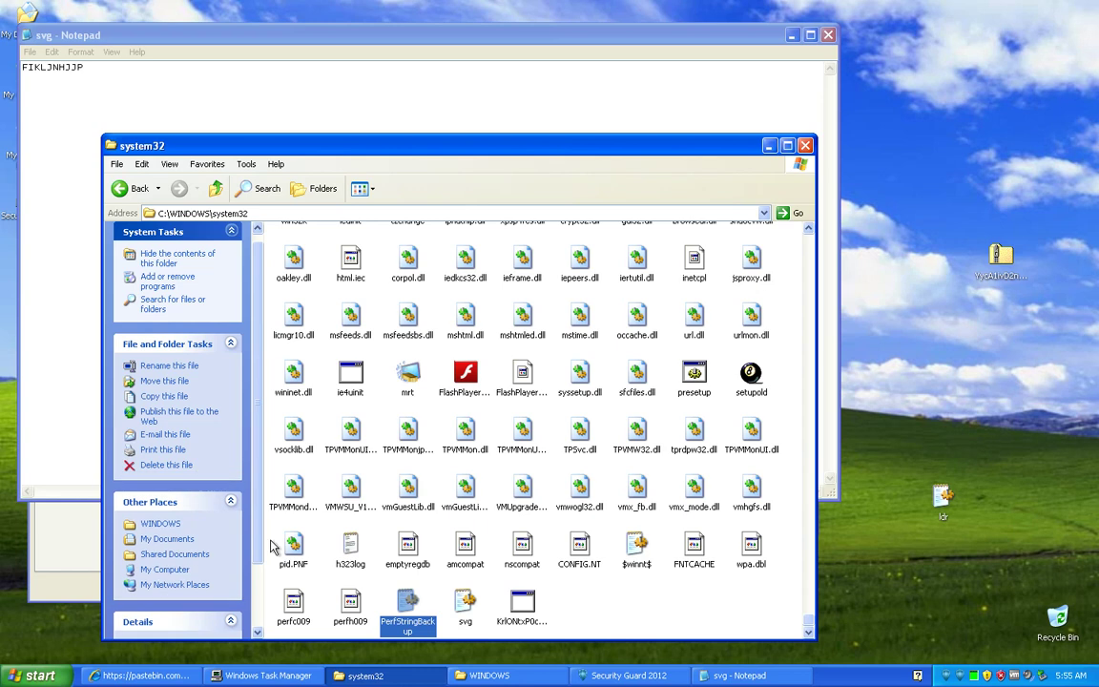
key(Return)
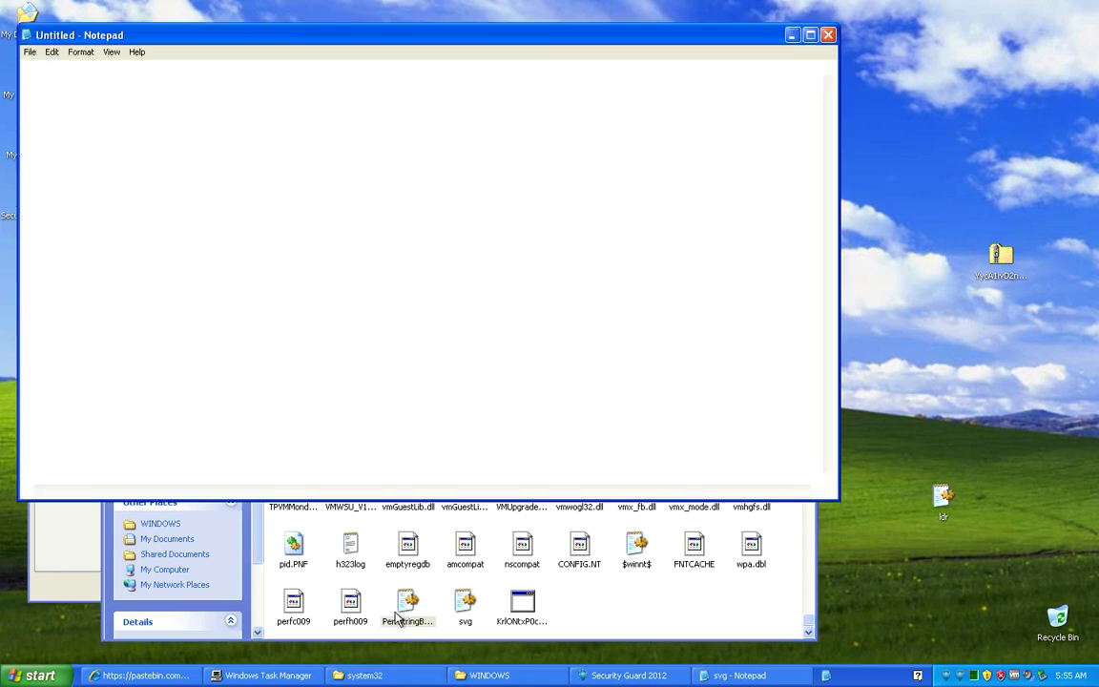
scroll(514, 284, down, 20)
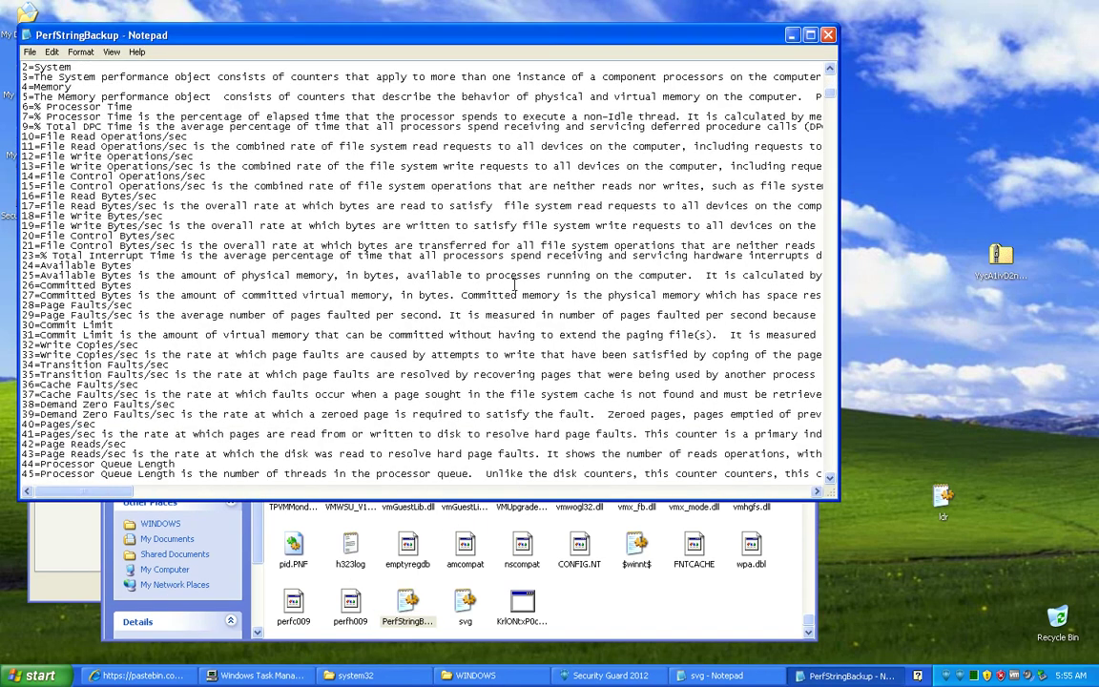
scroll(513, 285, down, 12)
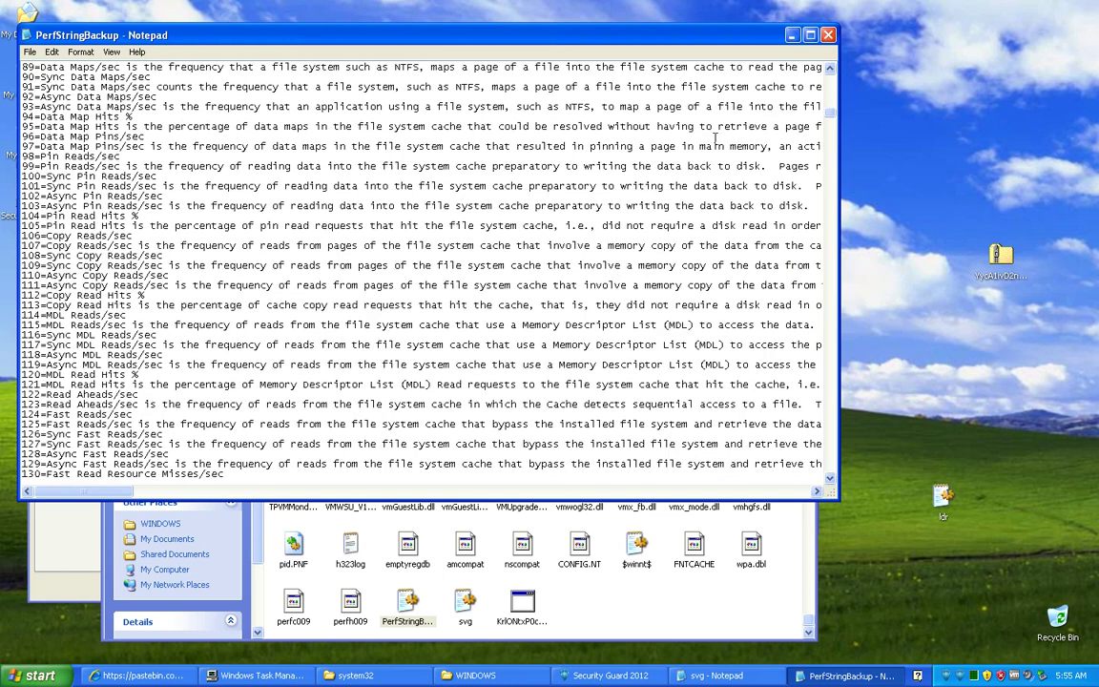
click(830, 36)
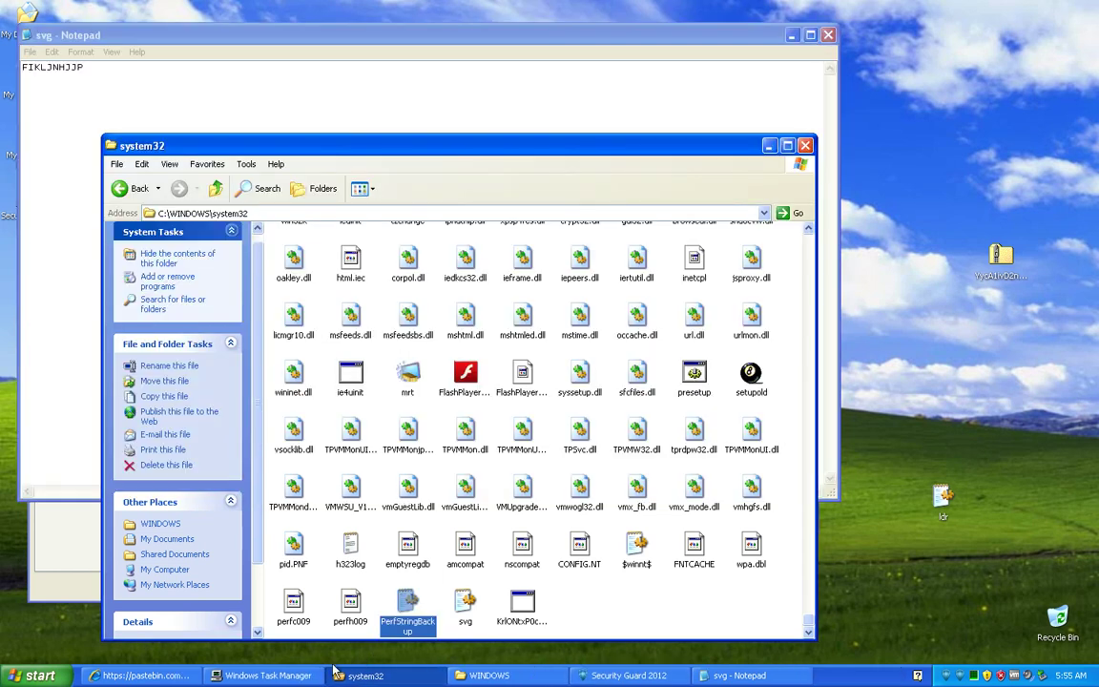
Step: End the KrlONtxP0c2b3n5 process in Task Manager and confirm the termination
click(272, 675)
scroll(508, 250, down, 1)
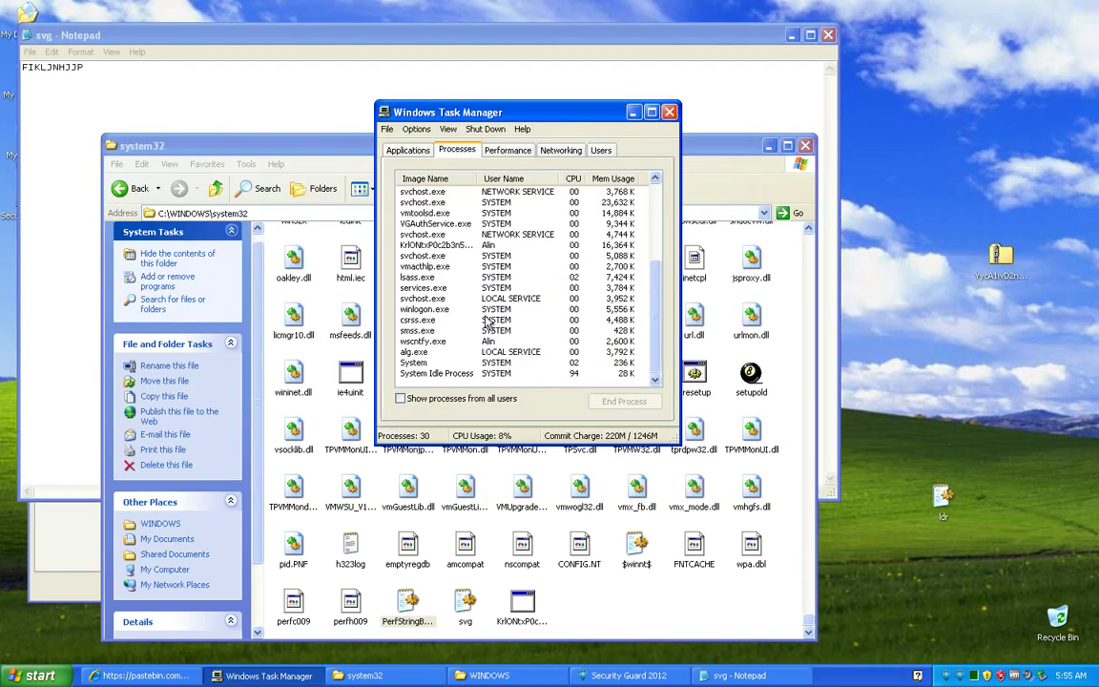
right_click(457, 246)
click(477, 251)
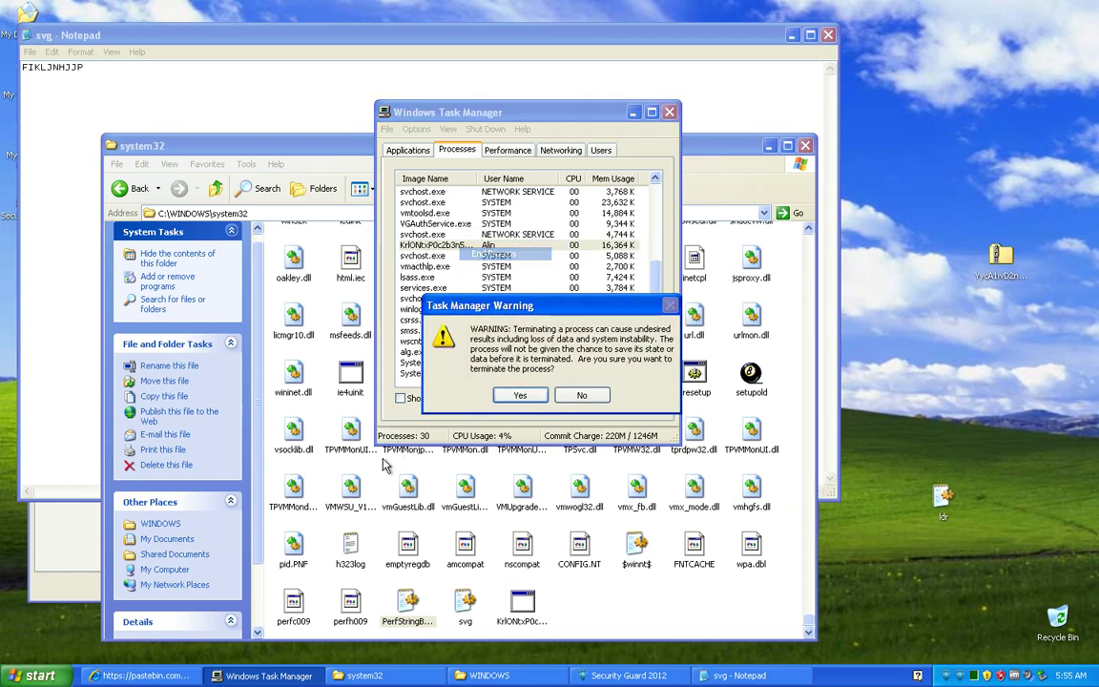
click(496, 394)
Step: Drag the svg file out of system32, then run the KrlONtx file again
click(485, 612)
drag(461, 607, 959, 577)
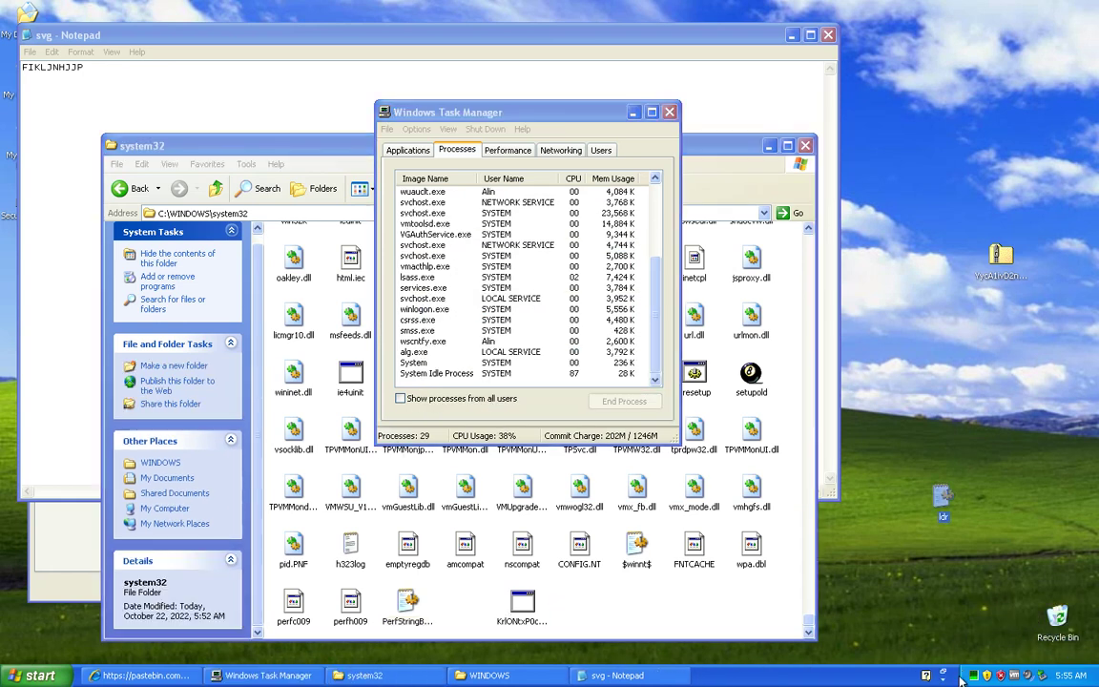
double_click(521, 611)
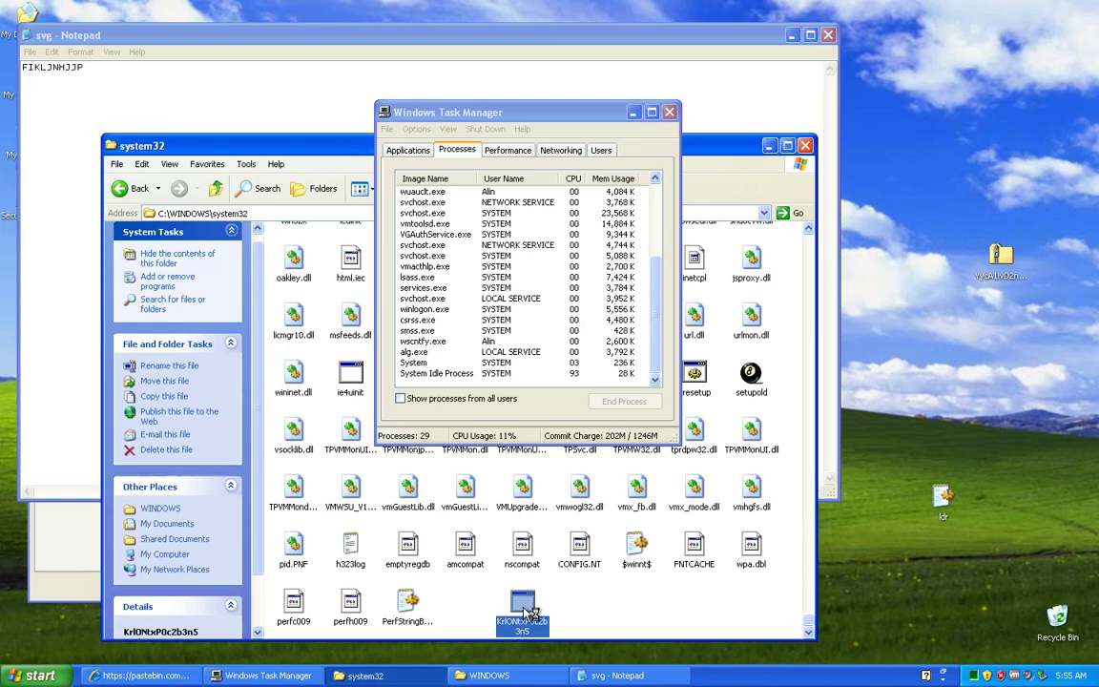
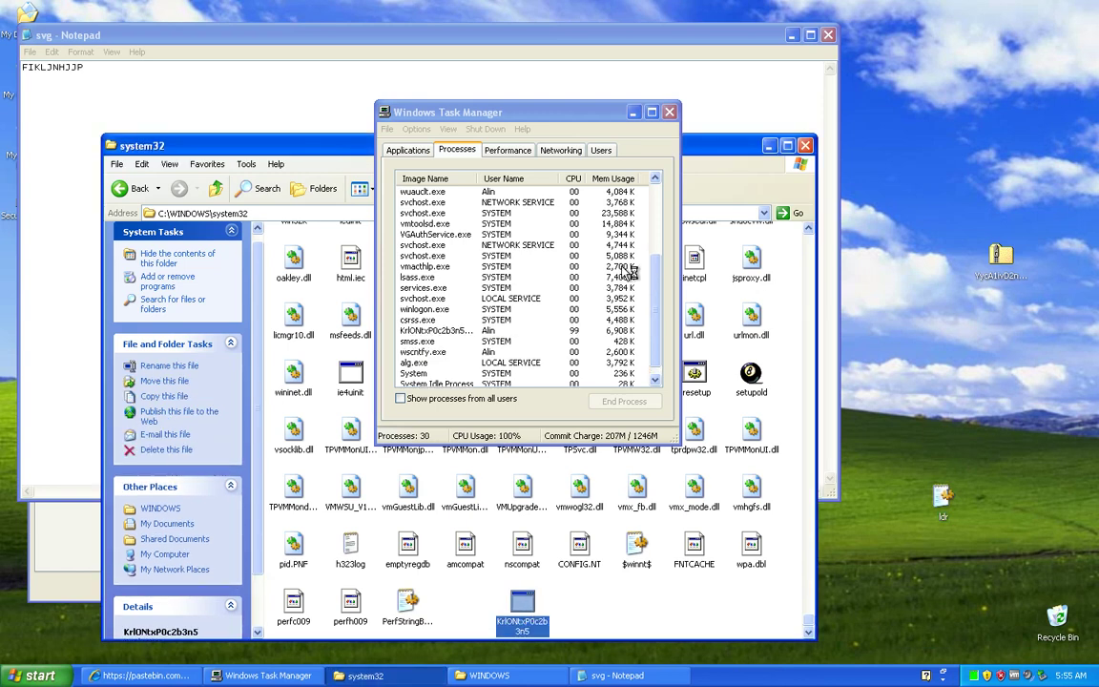
Step: End the Security Guard 2012 (KrlONtx) process in Task Manager and move Task Manager aside
click(482, 330)
click(624, 401)
click(520, 392)
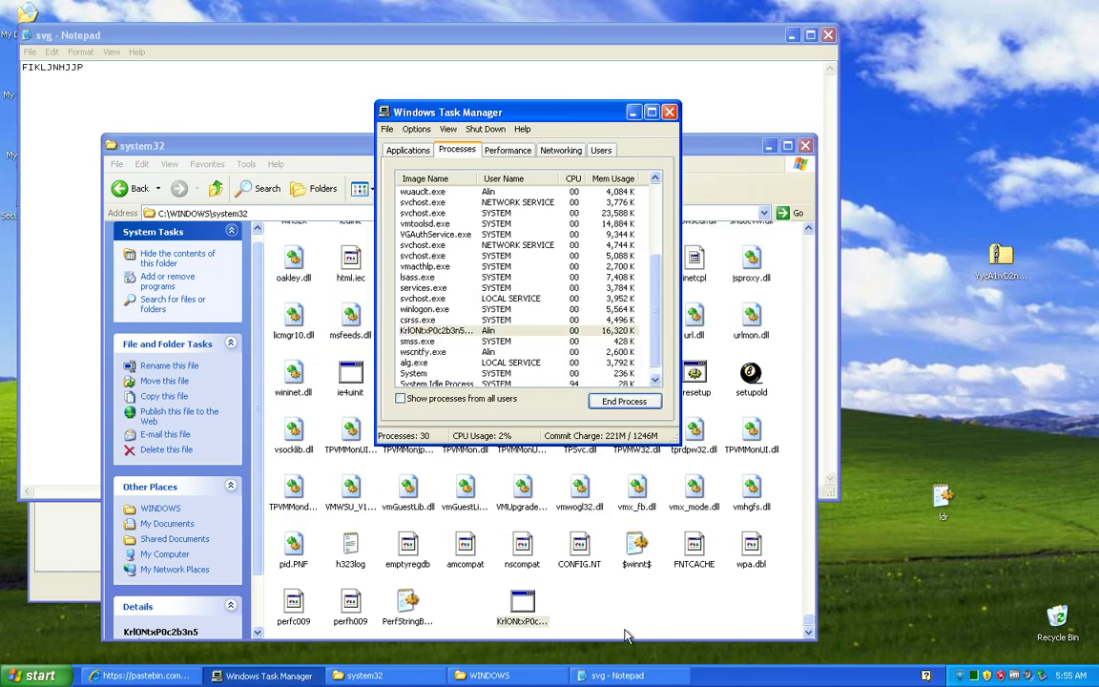
click(634, 113)
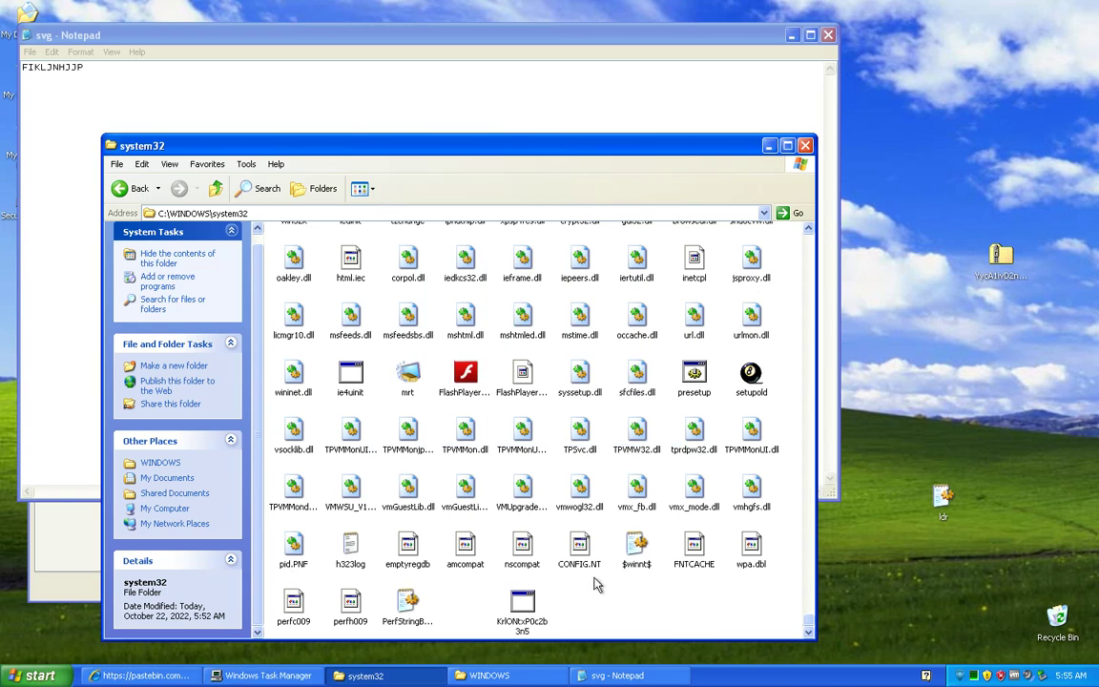
Step: Move the KrlONtxP0c2b3n5 executable from system32 to the Recycle Bin
click(752, 548)
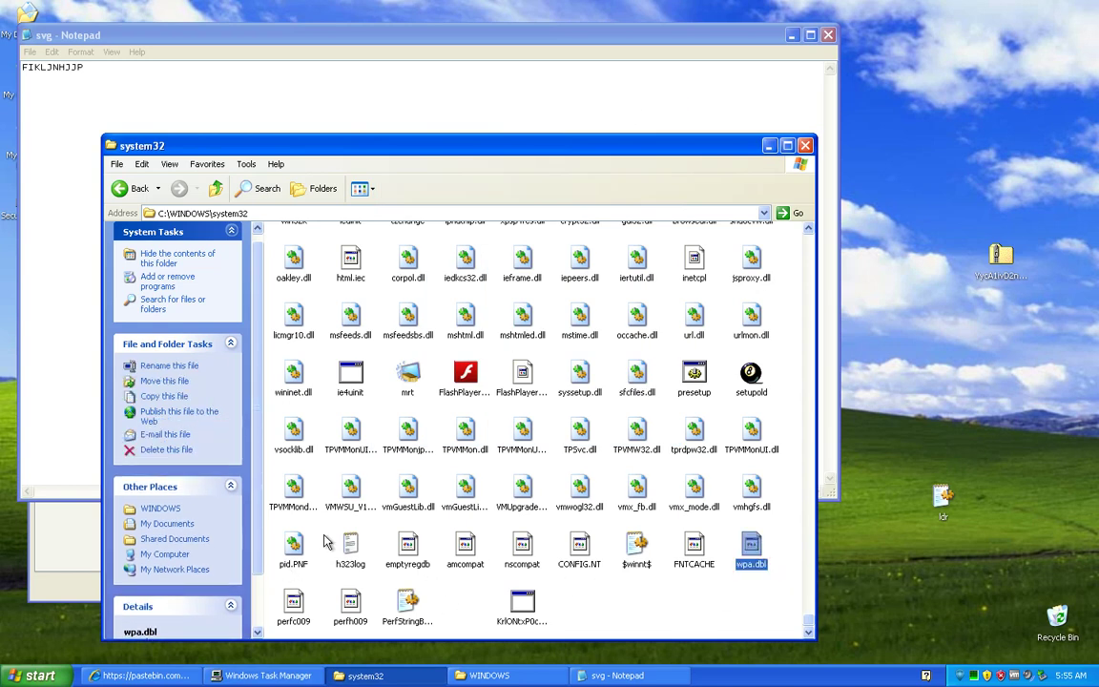
scroll(263, 537, down, 2)
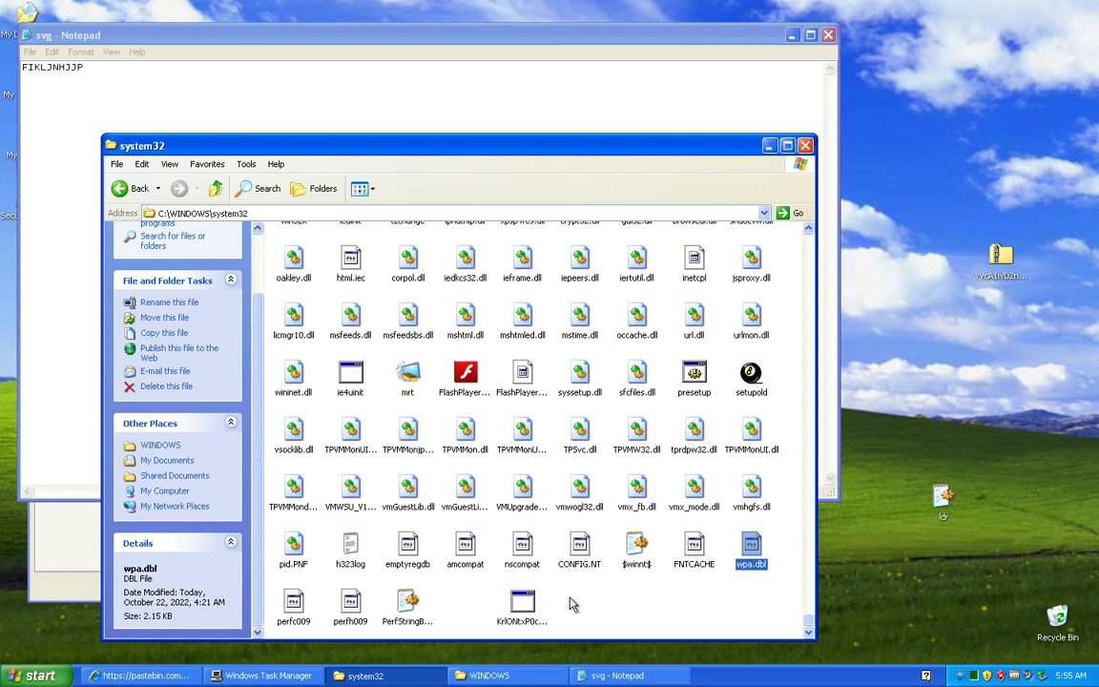
drag(532, 620, 1067, 630)
Step: Permanently delete both items from the Recycle Bin and close it
double_click(1064, 625)
drag(592, 330, 243, 198)
right_click(243, 197)
click(260, 237)
click(589, 363)
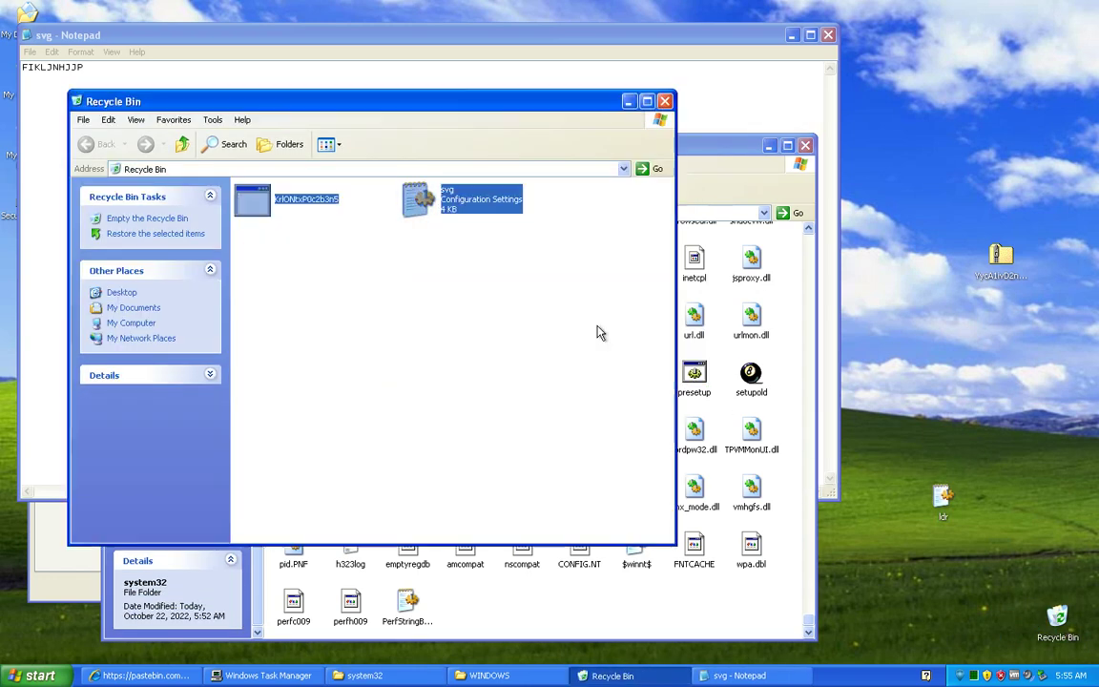
click(664, 102)
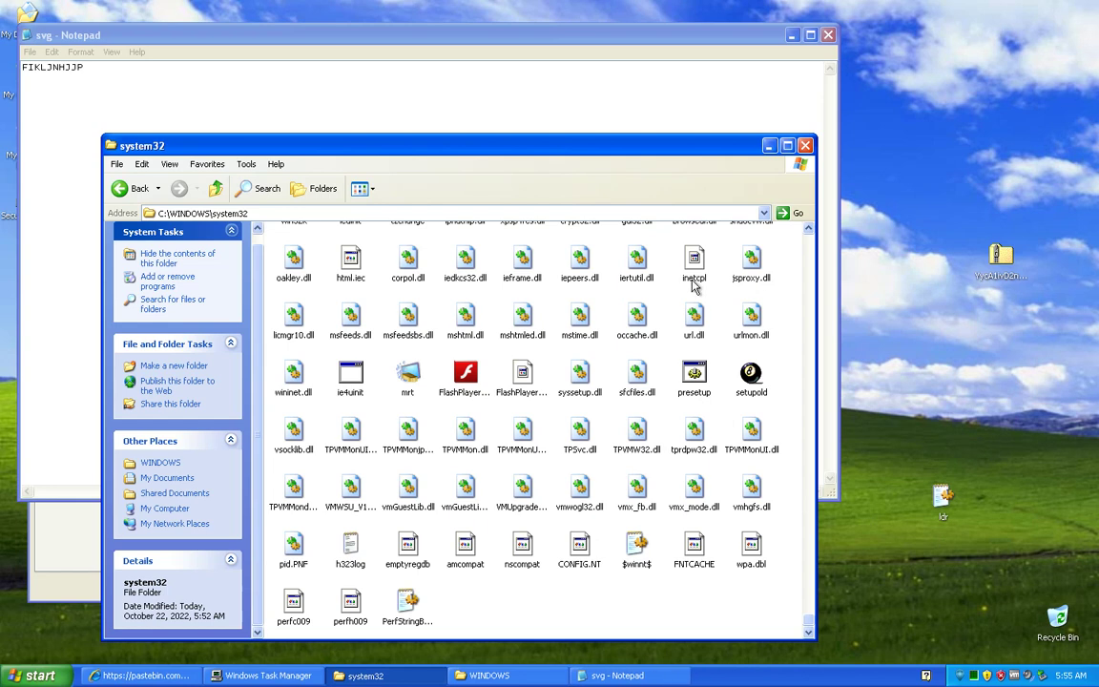
Step: View PerfStringBackup's performance-counter listing in Notepad, close it unchanged, then select perfc009
click(693, 545)
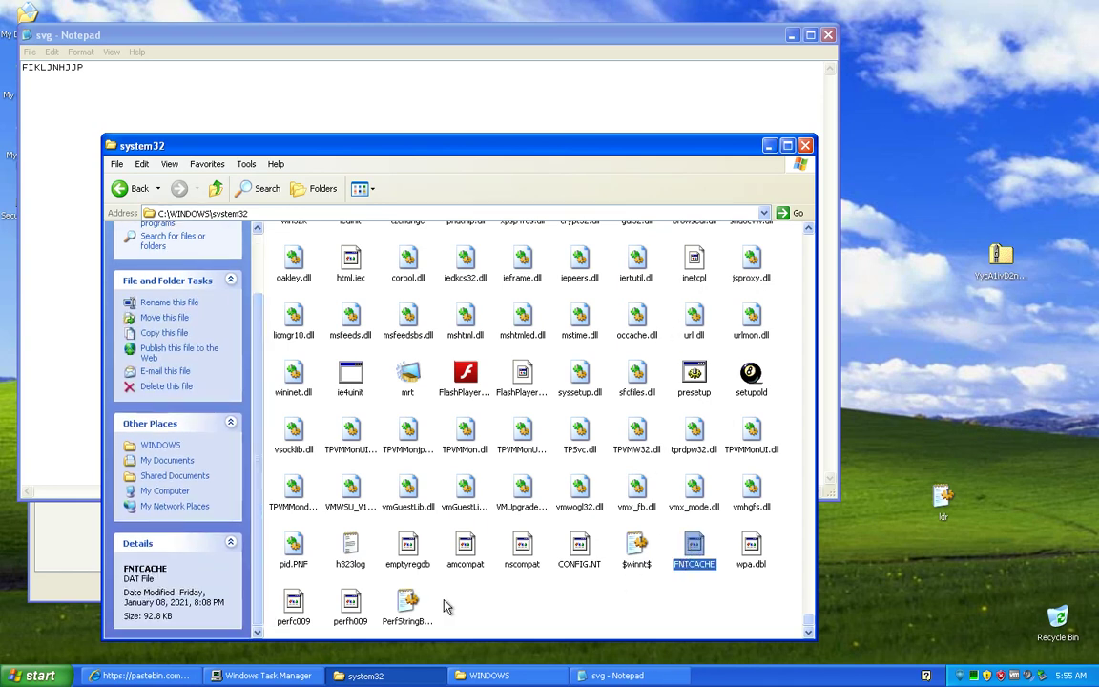
click(409, 611)
double_click(408, 613)
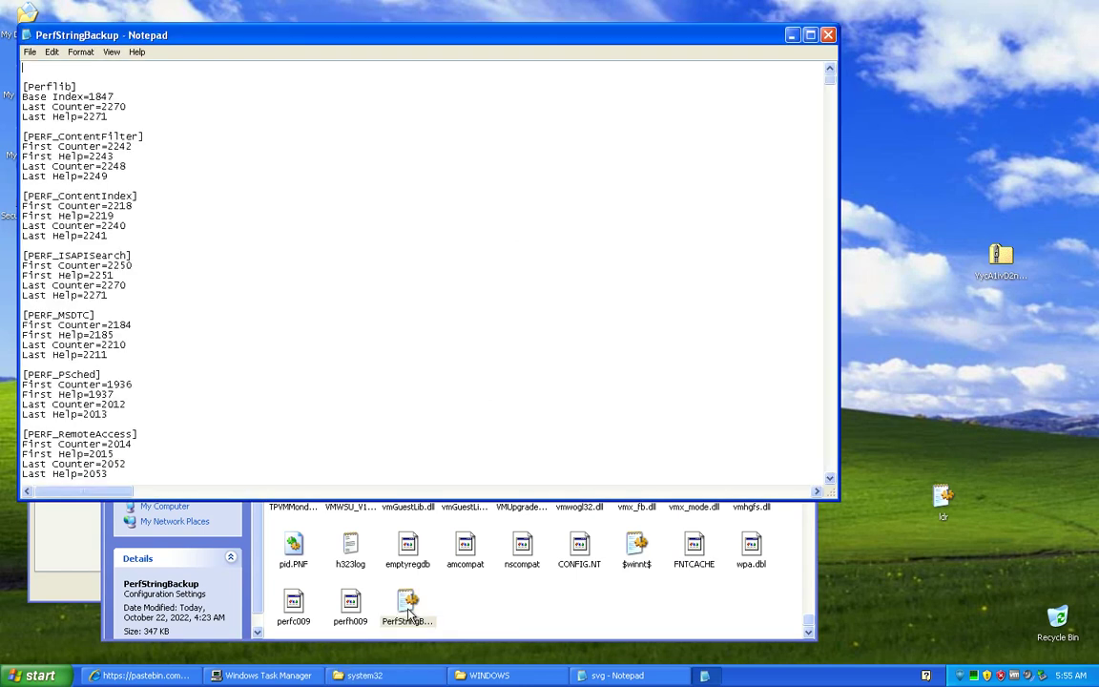
drag(829, 77, 744, 439)
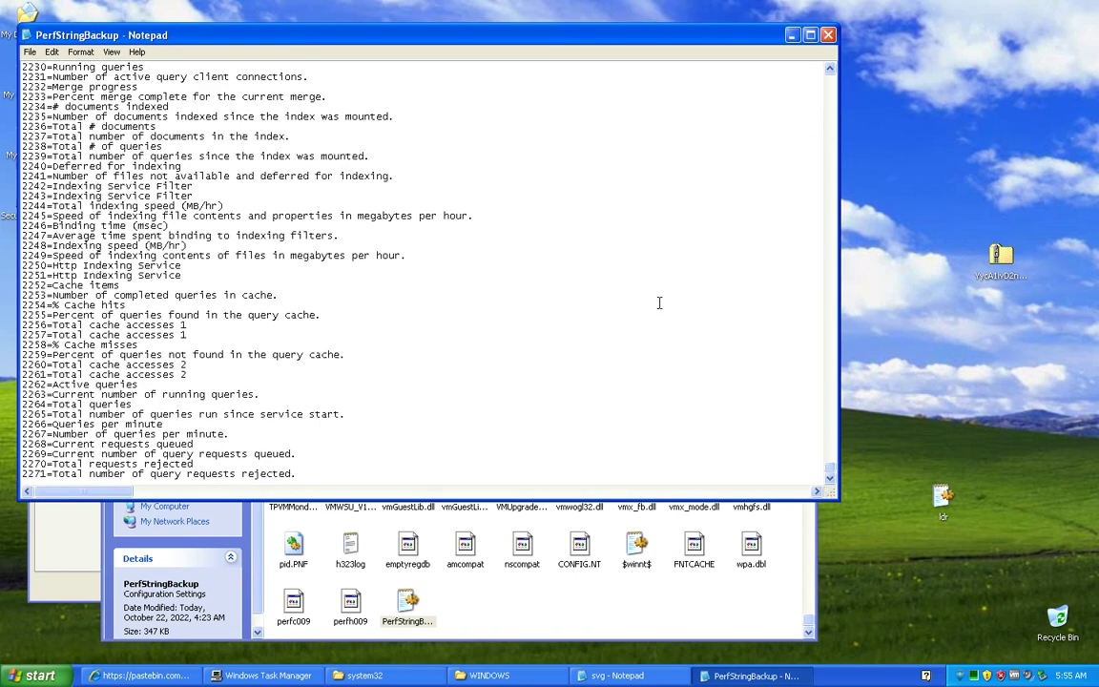
click(828, 34)
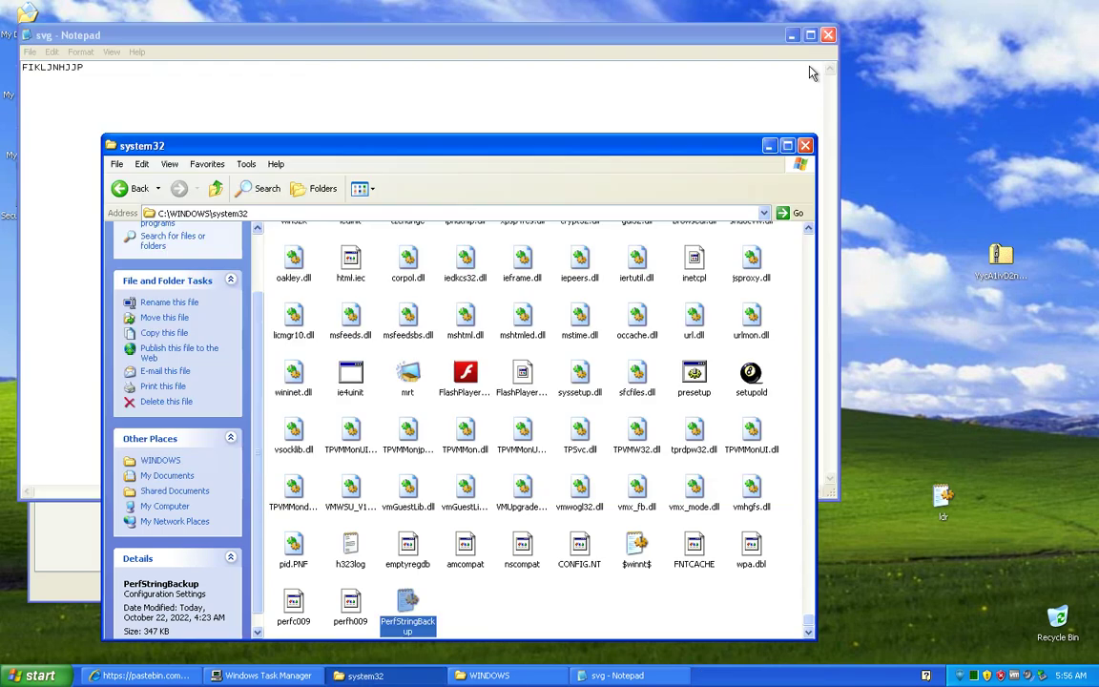
click(351, 611)
click(292, 618)
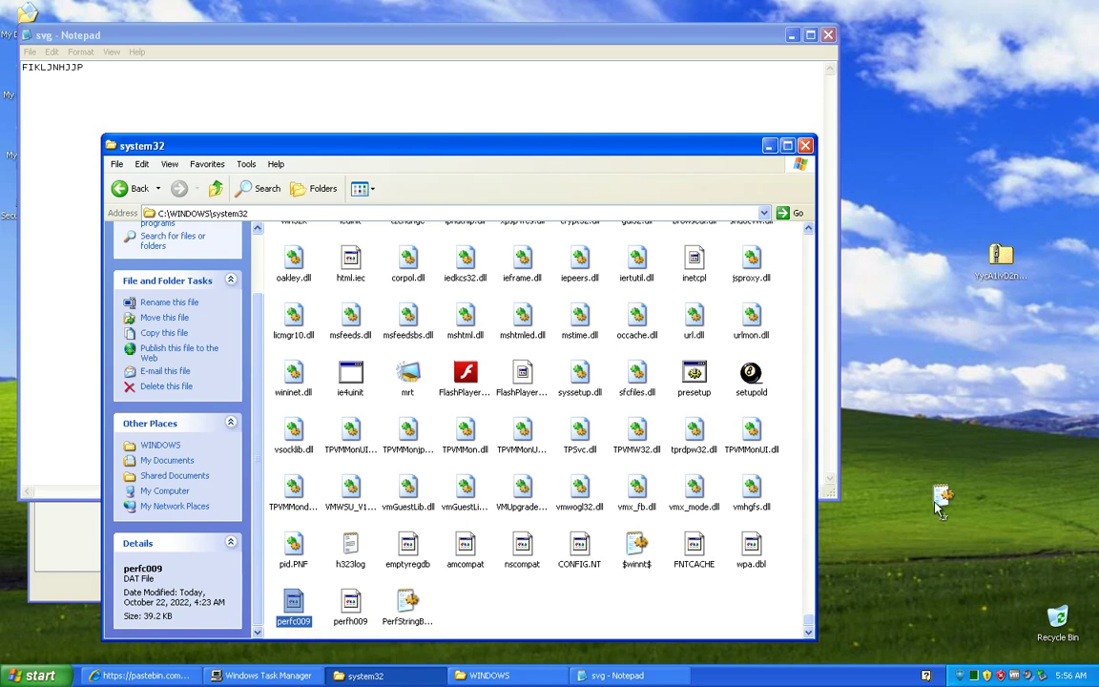
Step: Clear the desktop by minimizing the system32 and WINDOWS windows and closing the svg note
click(787, 145)
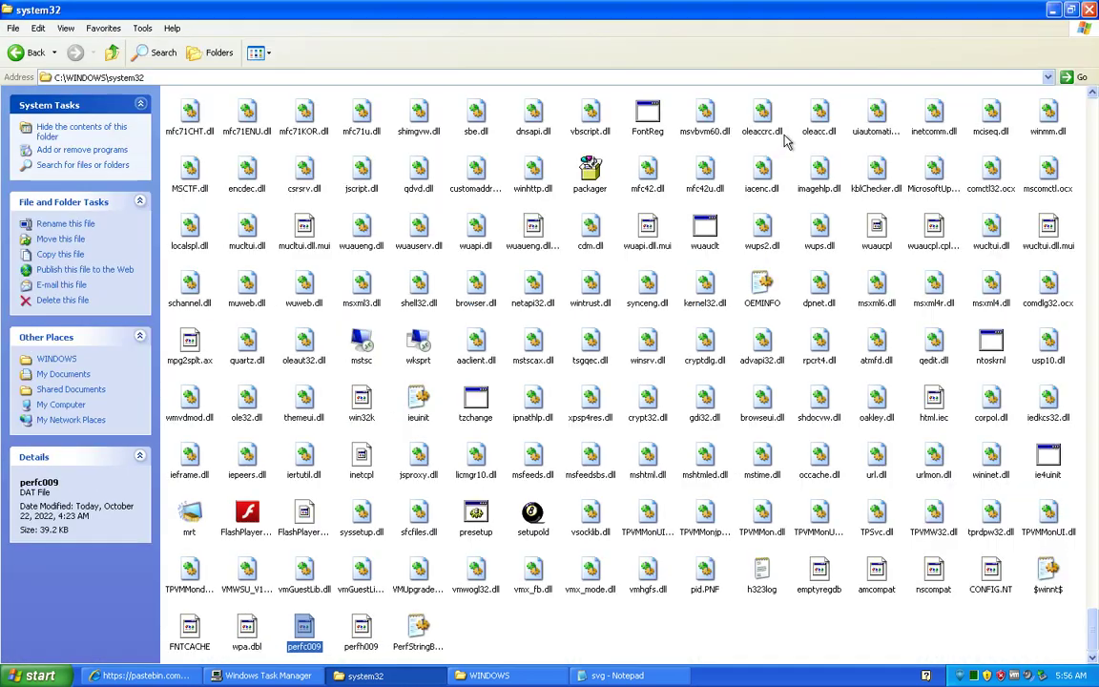
click(1053, 11)
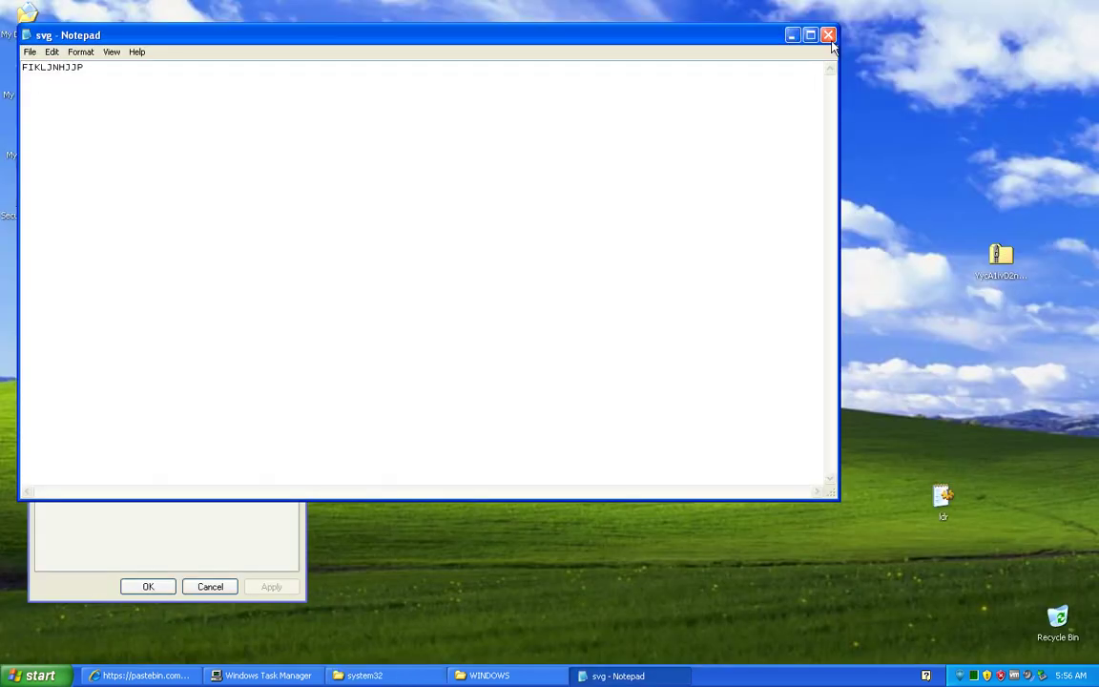
click(828, 36)
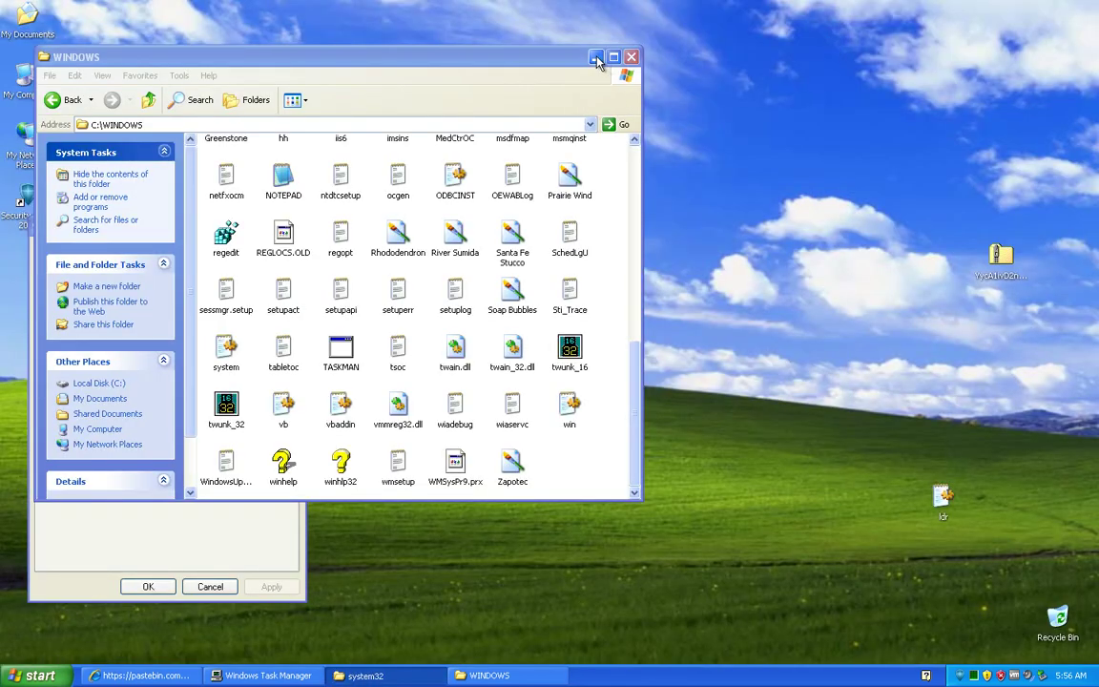
click(597, 61)
Step: Delete the broken Security Guard 2012 shortcut via Find Target in its Properties
click(107, 478)
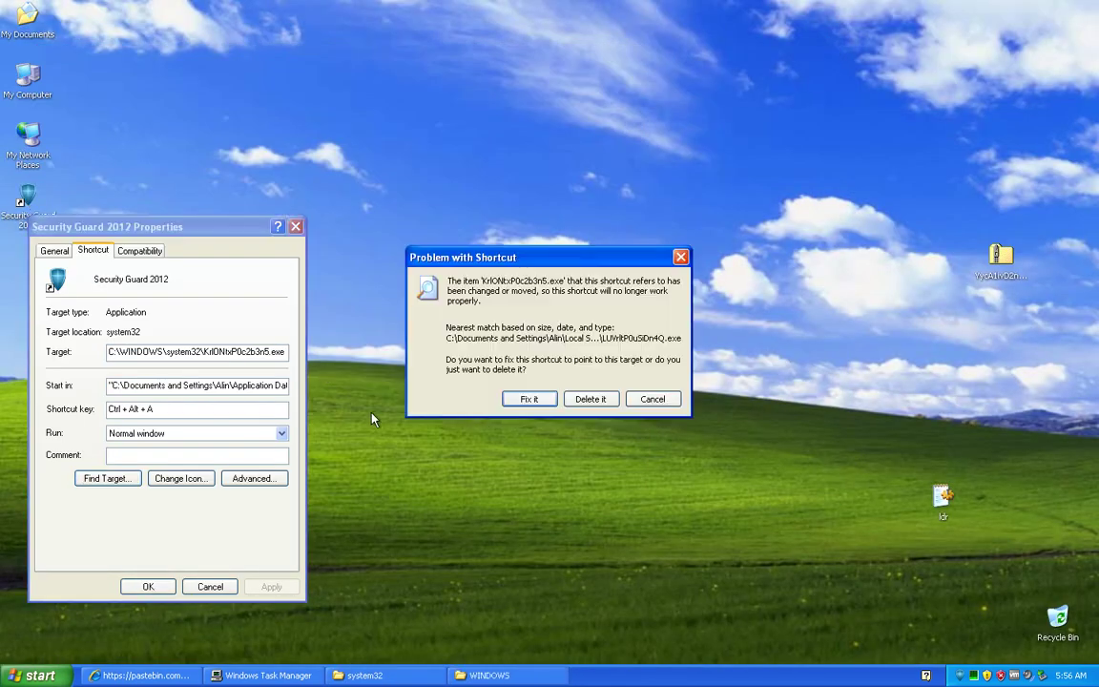
click(601, 401)
click(210, 586)
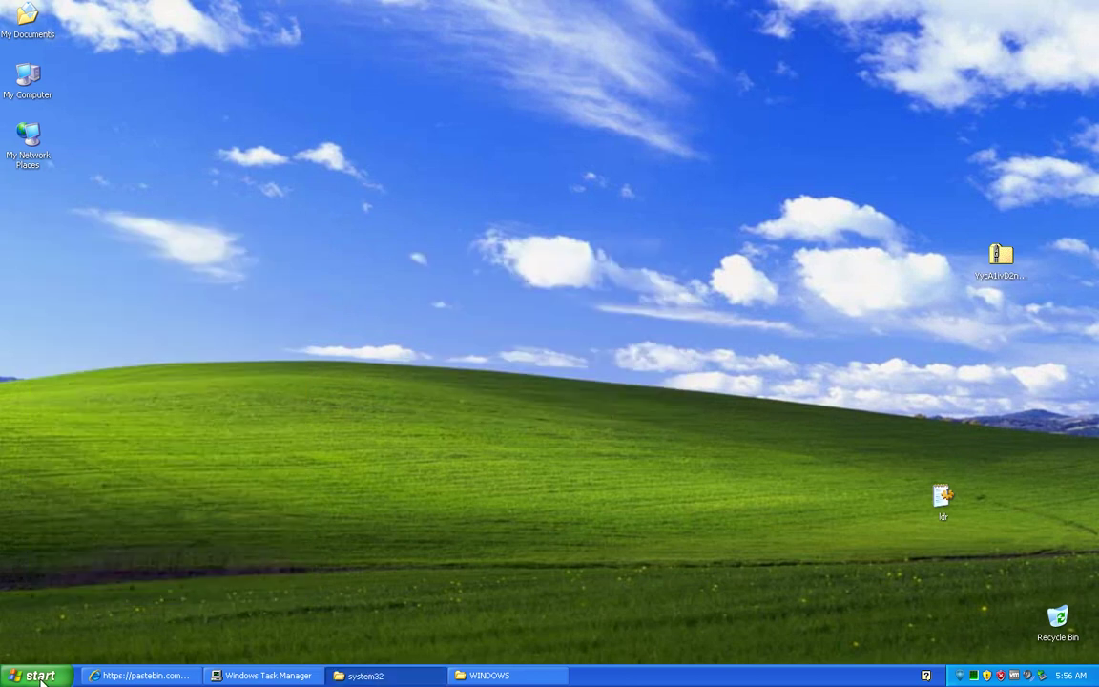
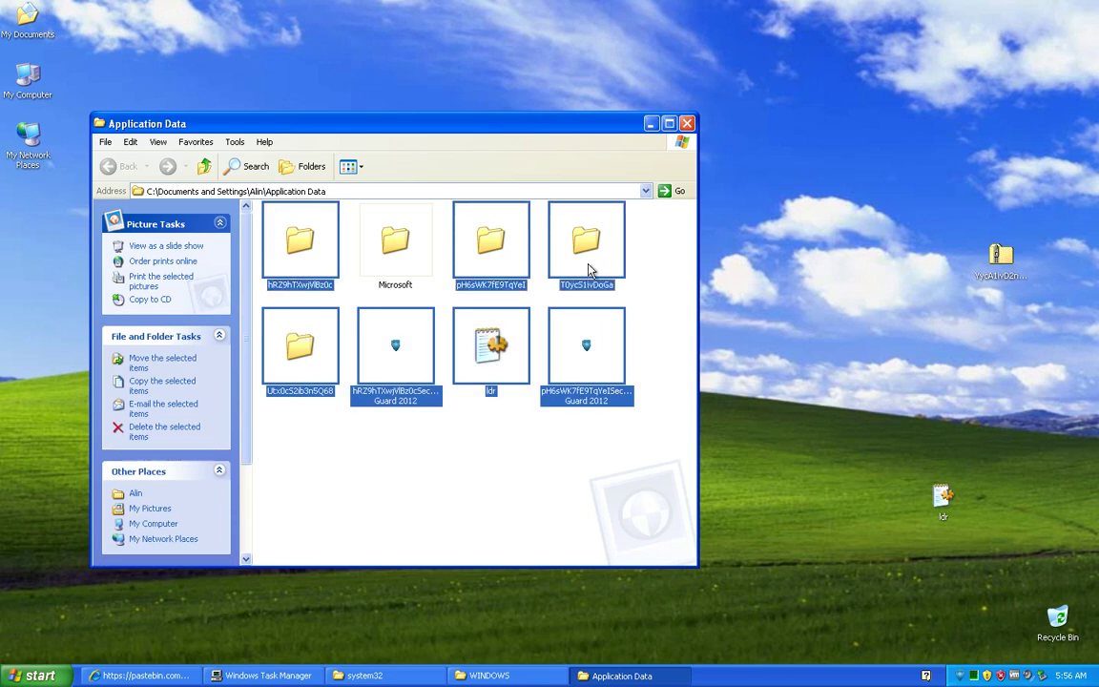
Step: Delete the seven suspicious Application Data items and empty them from the Recycle Bin
key(Delete)
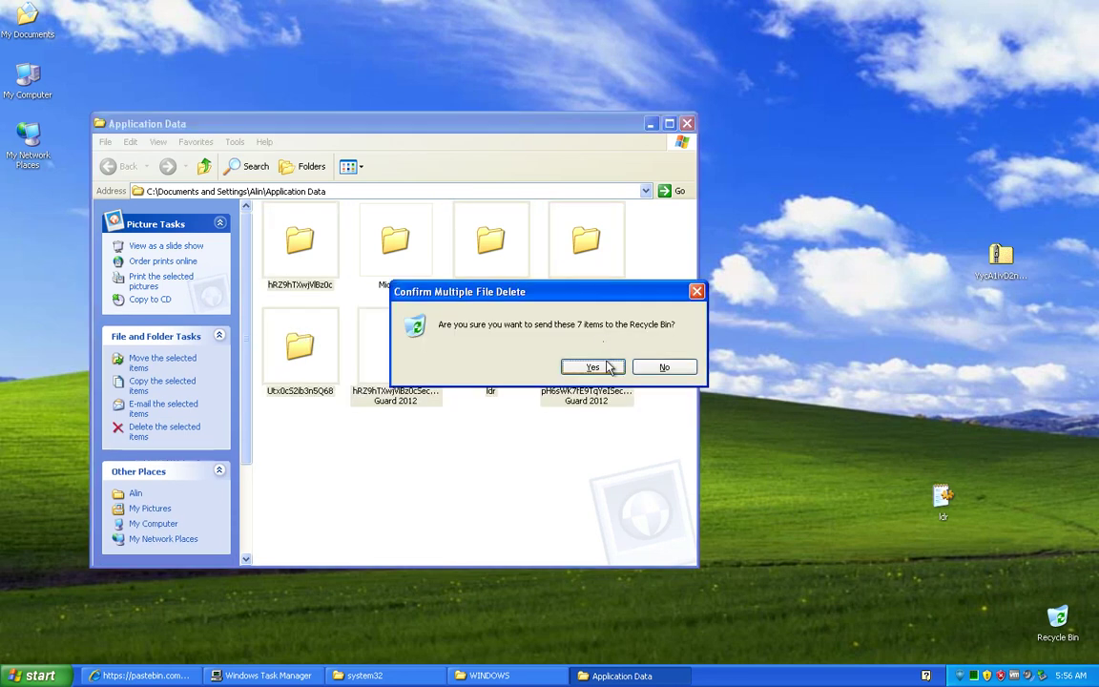
click(592, 366)
right_click(1057, 618)
click(997, 576)
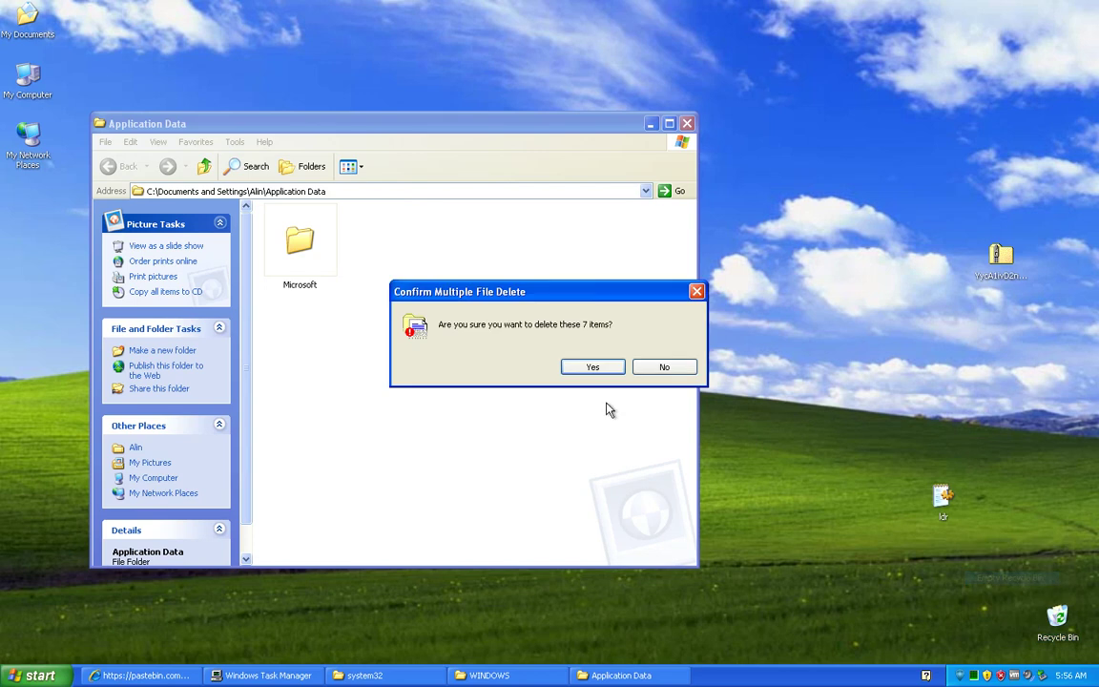
click(593, 366)
Step: Permanently delete the ldr file from the Recycle Bin and open YycA1ivD2n4m5W7.zip on the desktop
right_click(1057, 620)
click(997, 565)
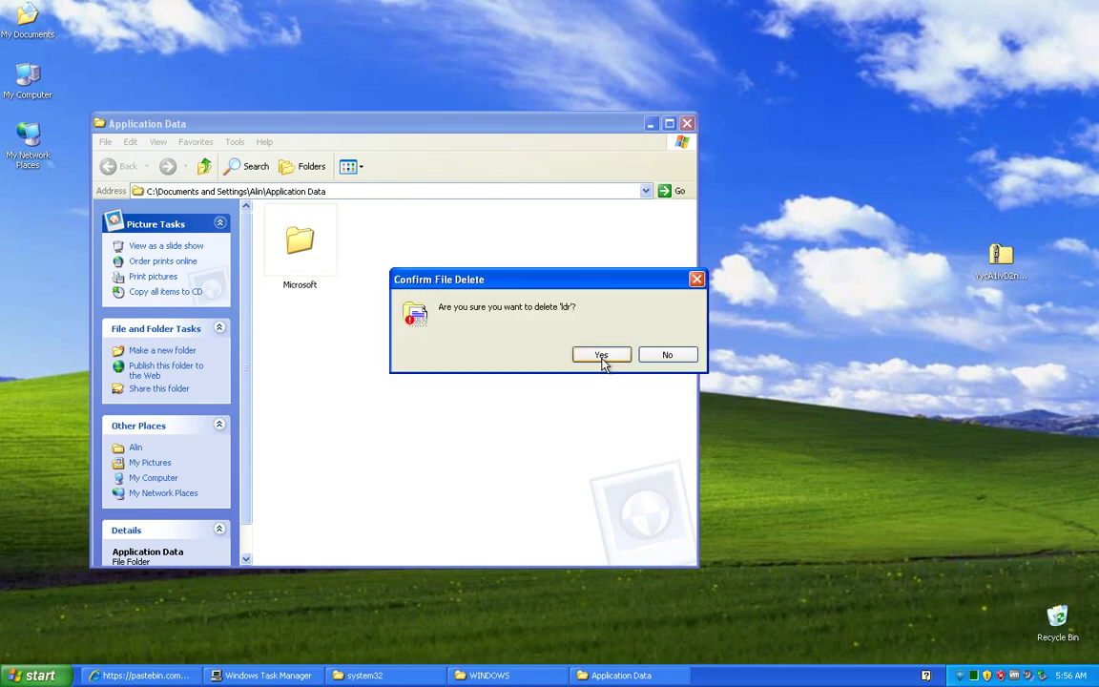
click(601, 354)
double_click(1002, 258)
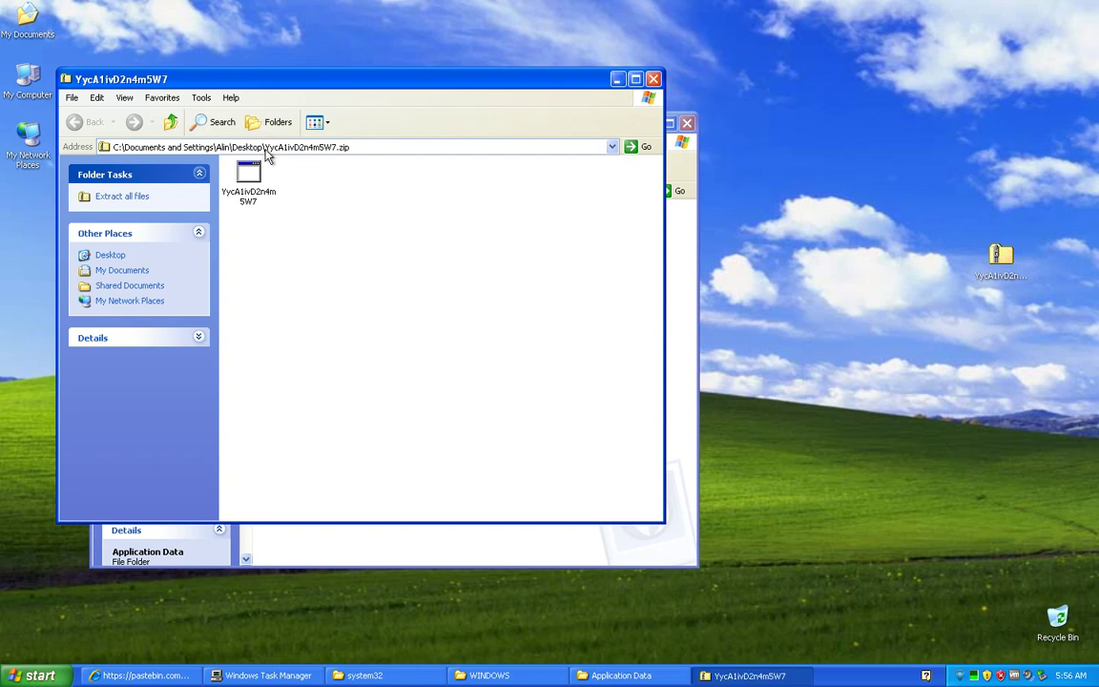
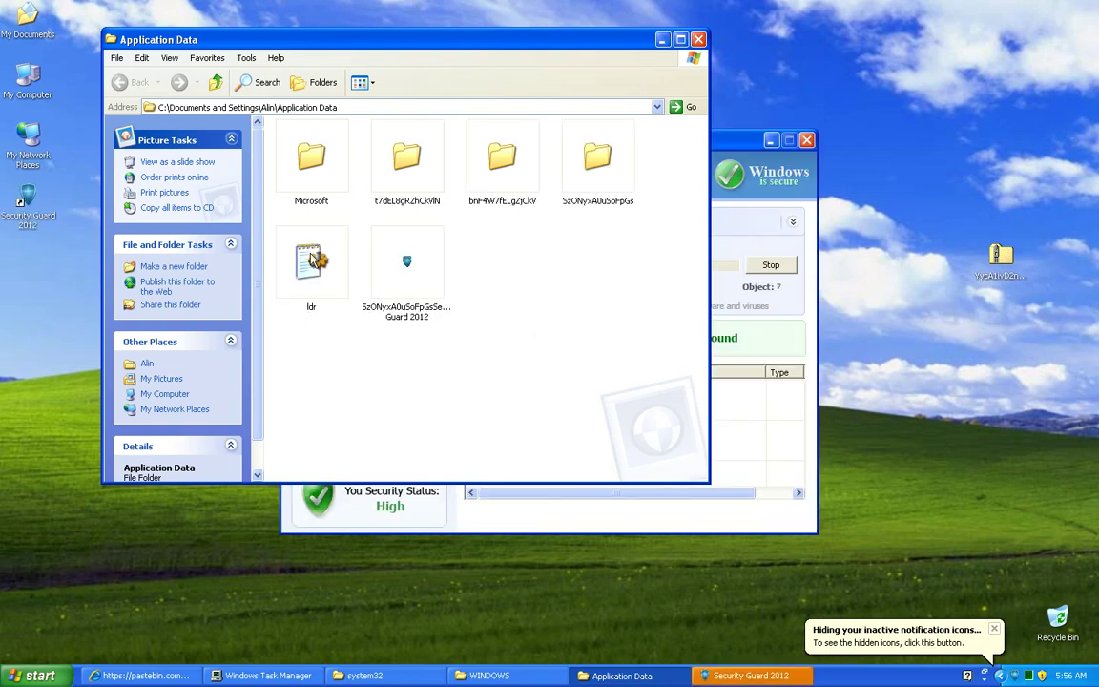
Step: Open the ldr file from Application Data in Notepad, read its garbled REG_NAME contents, then close it
double_click(308, 258)
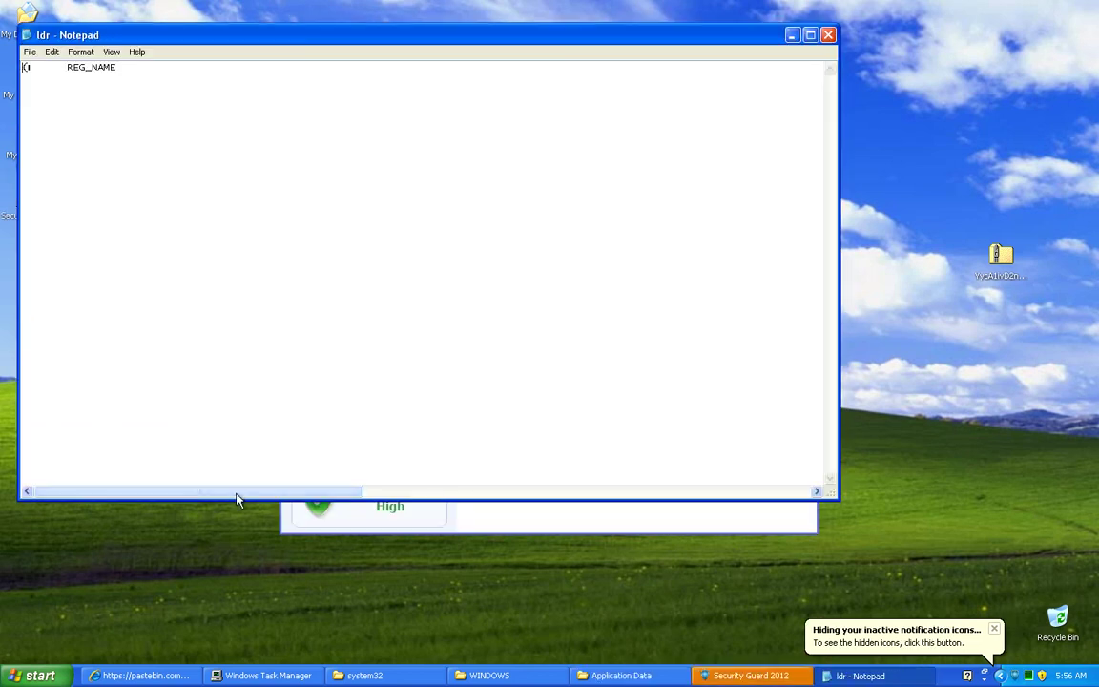
drag(232, 492, 761, 439)
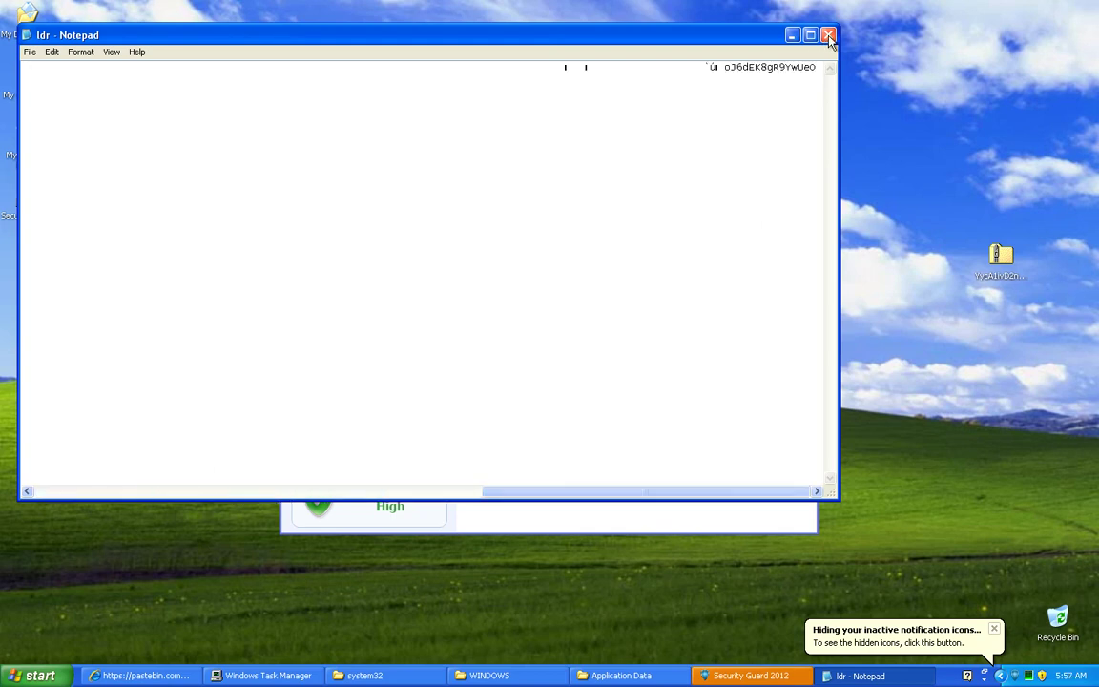
click(828, 35)
Step: Check Security Guard 2012's settings and update panels, then return to the Application Data folder
click(763, 286)
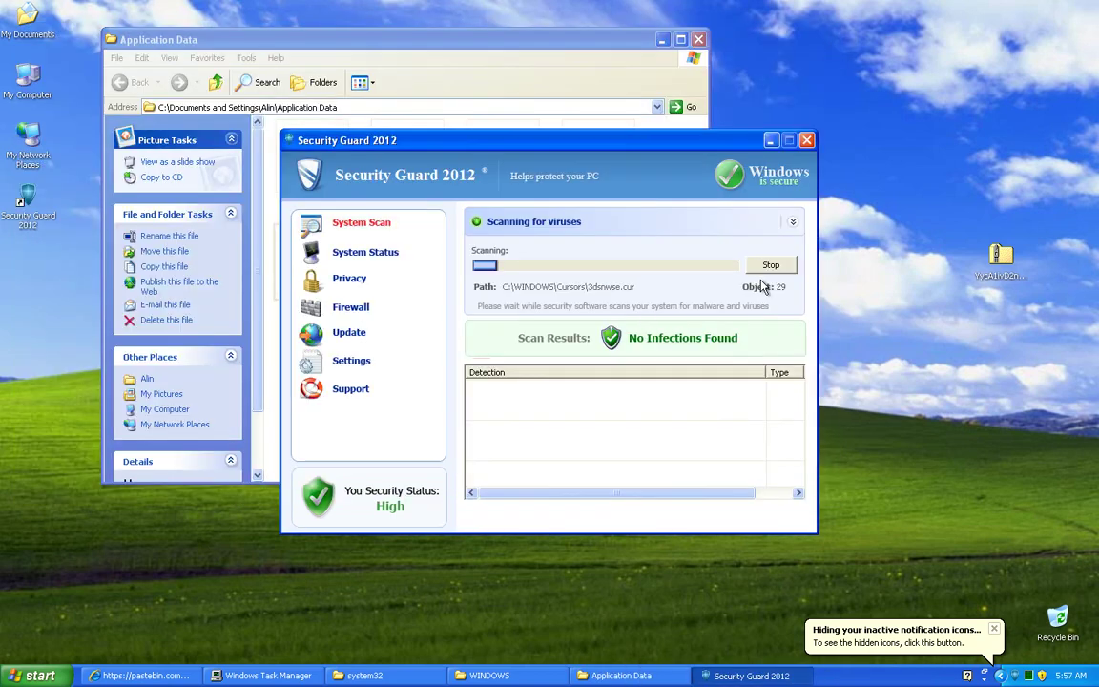
click(348, 361)
click(337, 336)
click(244, 381)
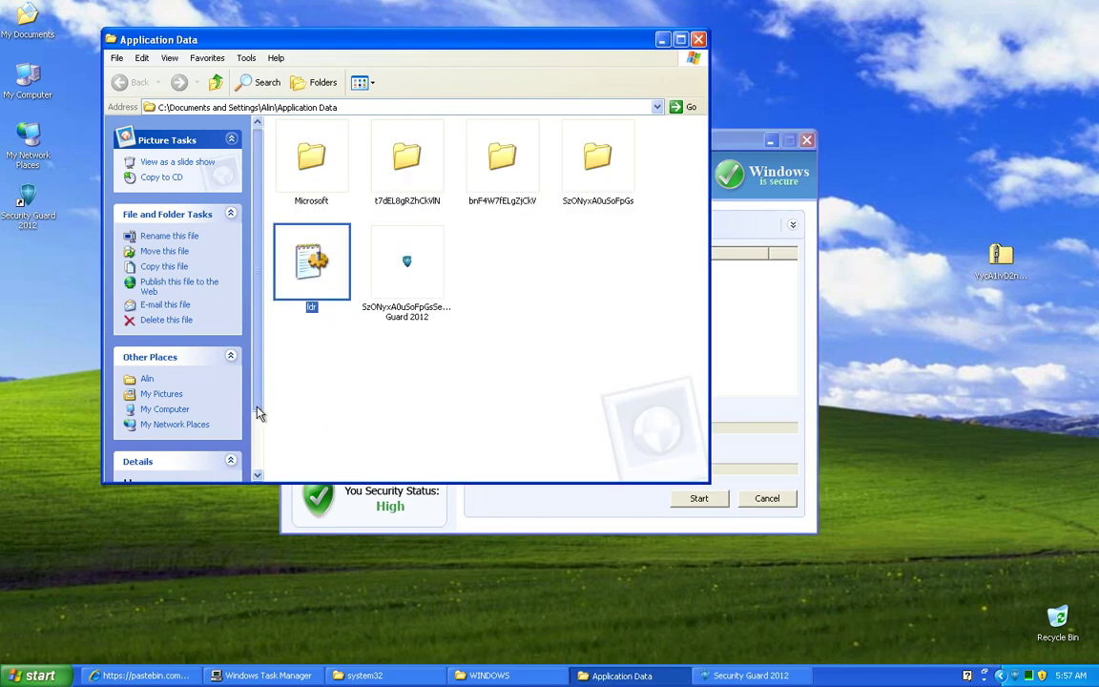
click(431, 334)
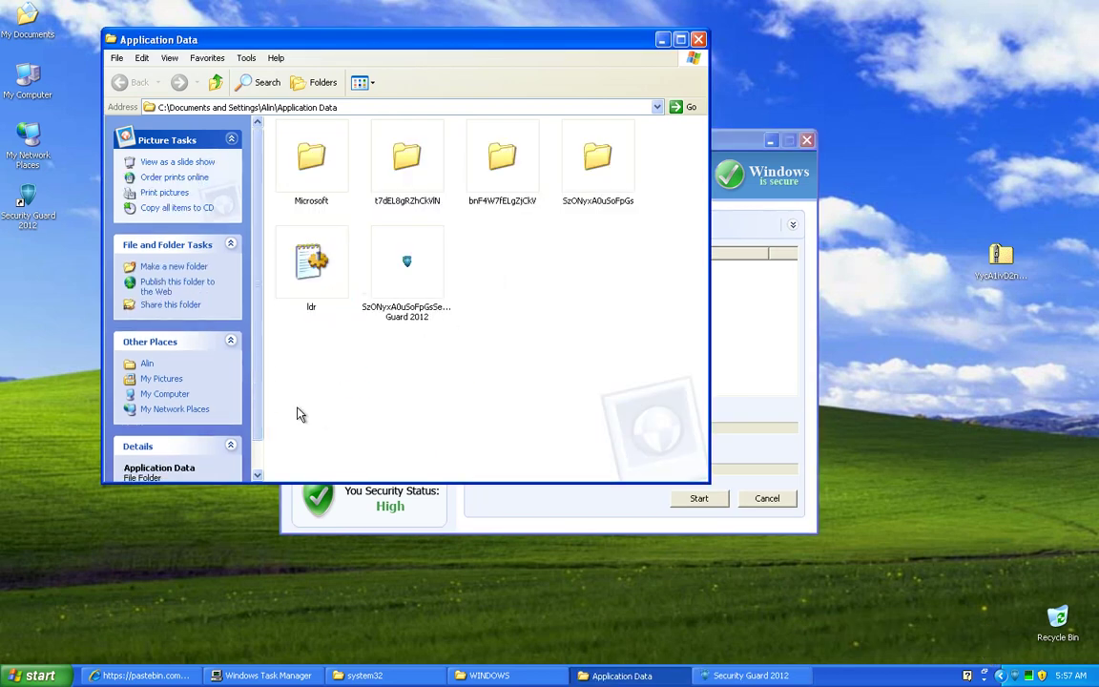
click(74, 674)
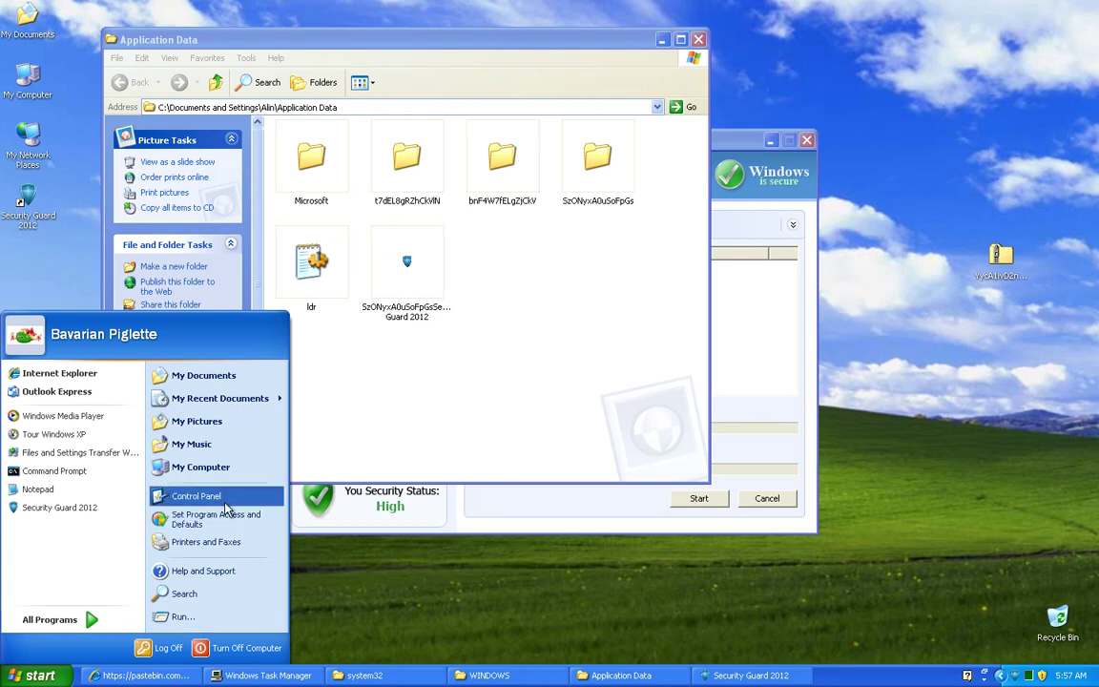
click(95, 136)
Step: Browse from My Computer through Local Disk (C:) and Documents and Settings into the user's profile folder
double_click(35, 80)
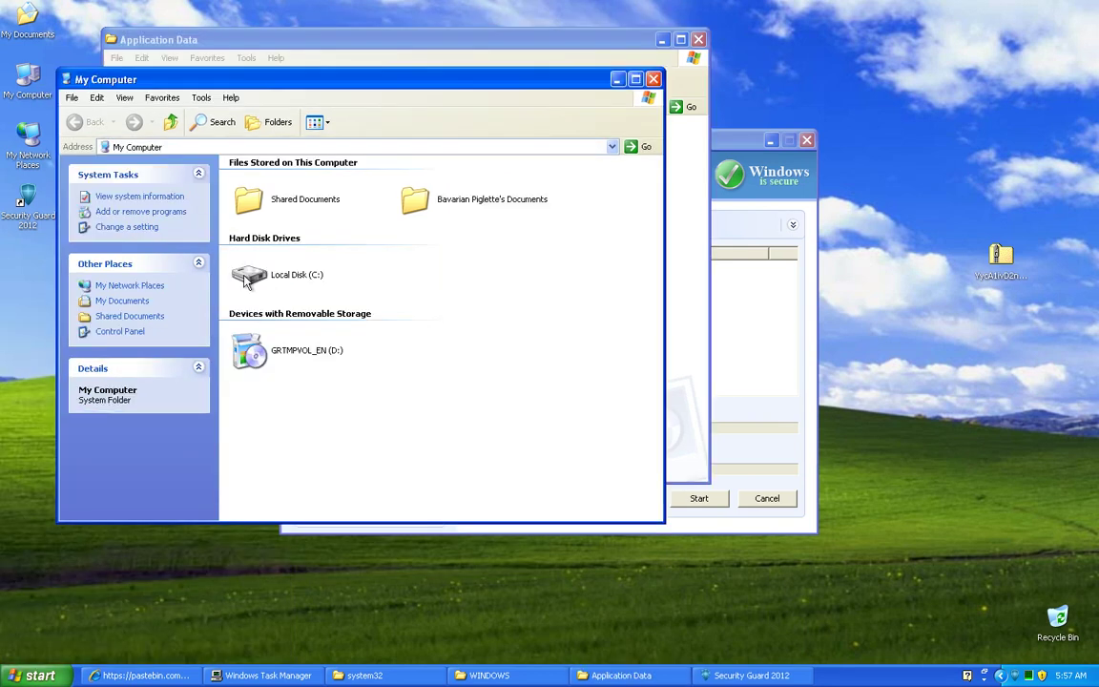
double_click(253, 275)
double_click(264, 189)
click(264, 189)
double_click(267, 191)
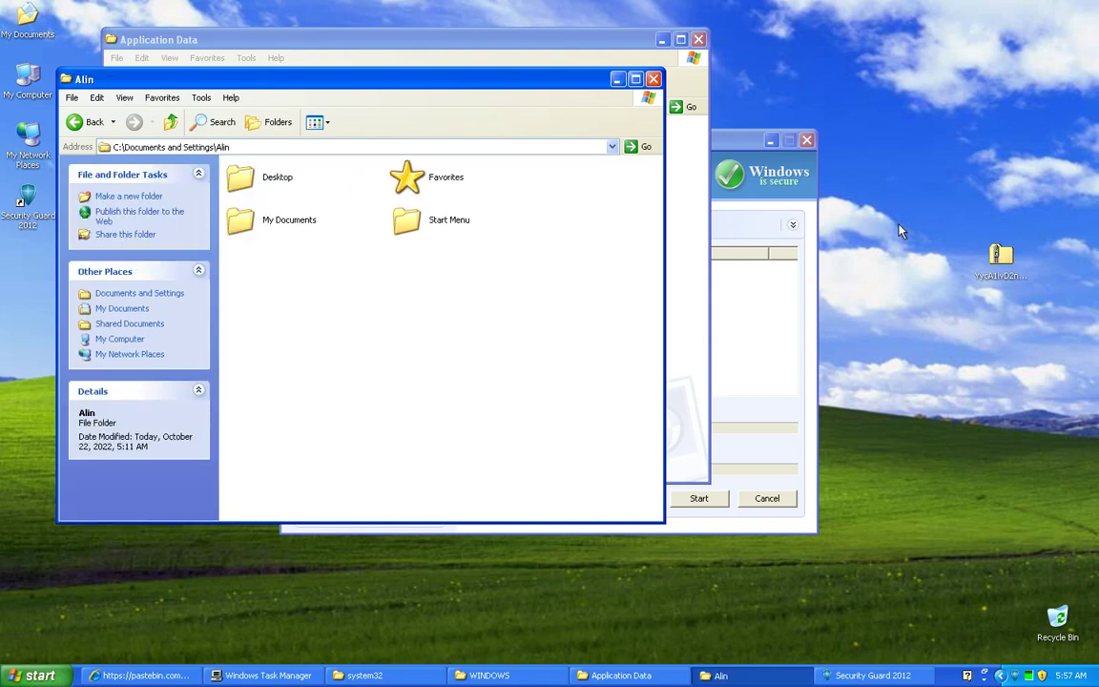
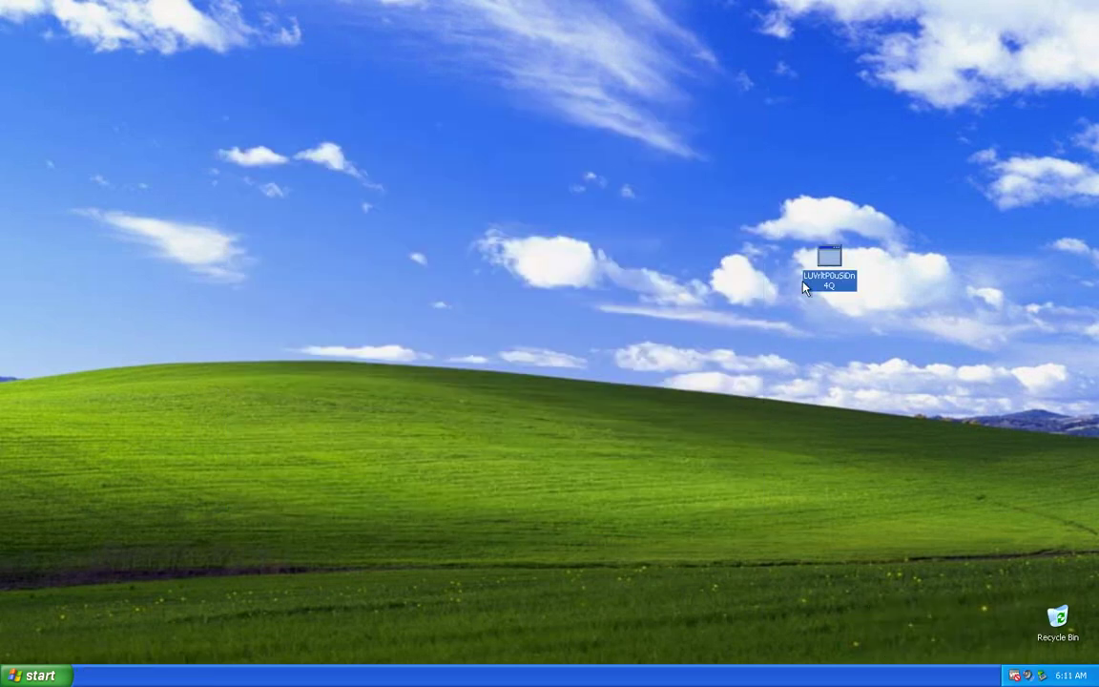
Step: Launch Security Guard 2012 from its desktop icon and let its scan report 6 items
double_click(830, 277)
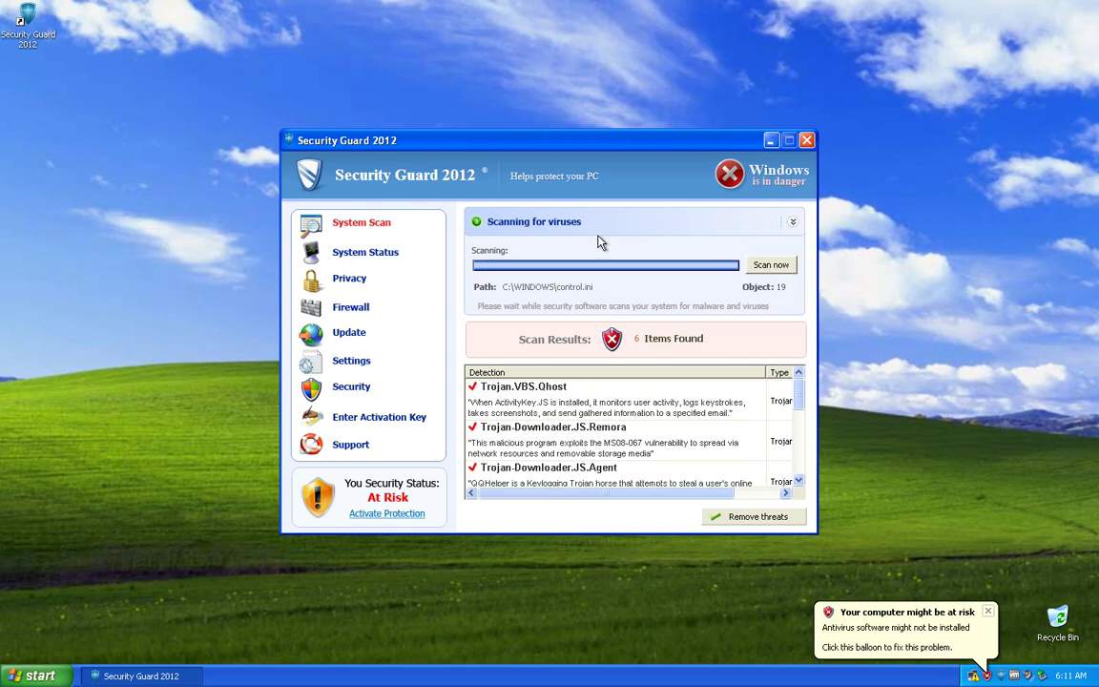
Step: Browse Security Guard 2012's Enter Activation Key, System Status and Privacy pages
click(379, 416)
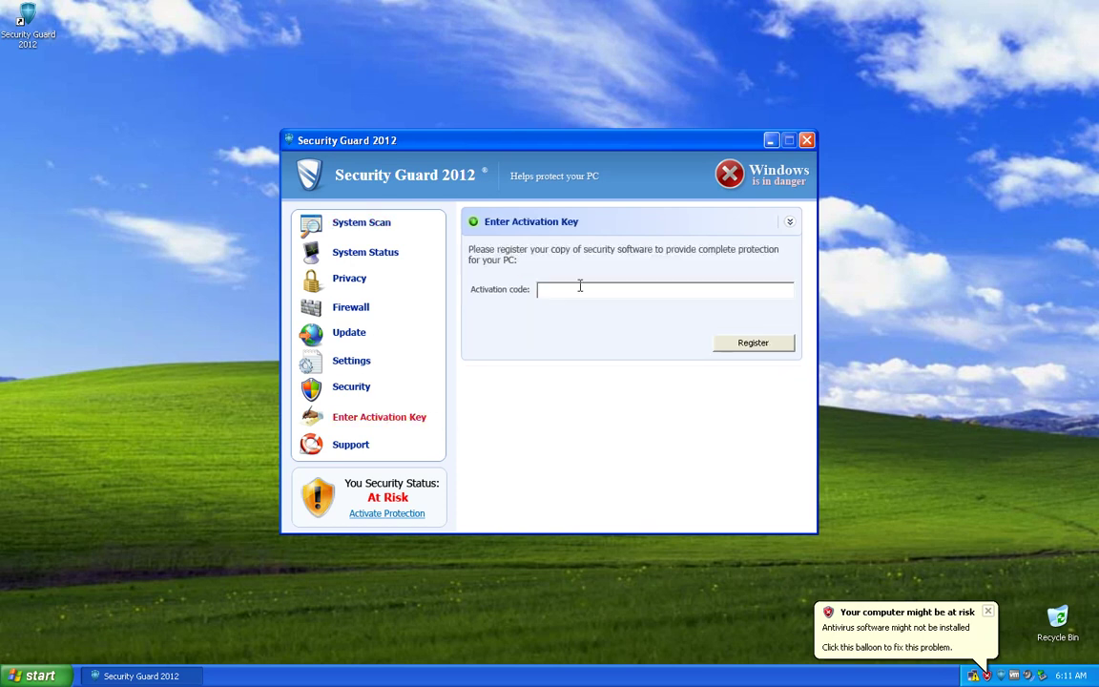
click(365, 252)
click(349, 277)
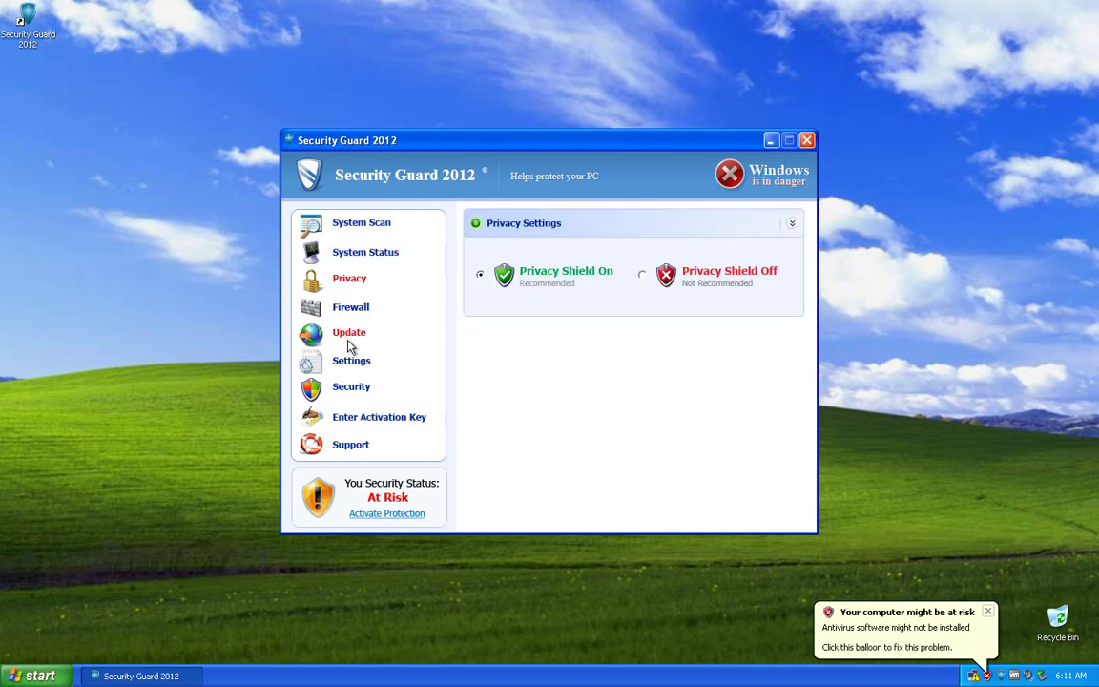
right_click(55, 27)
click(82, 48)
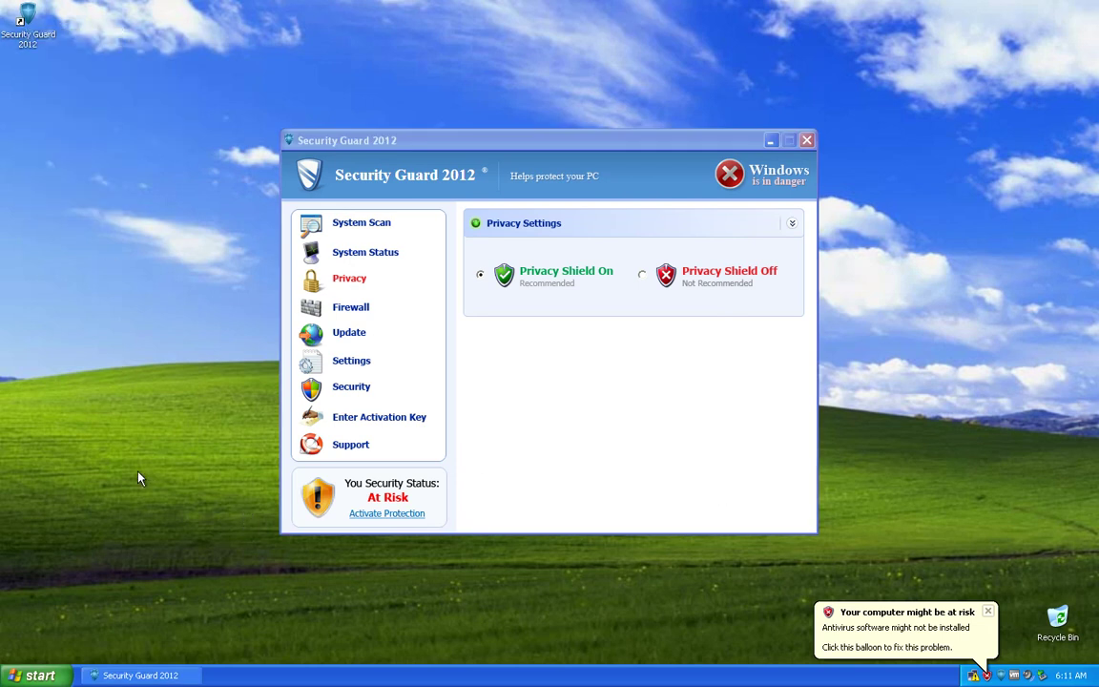
Step: Return to the activation key page and put the cursor in the Activation code field
click(353, 254)
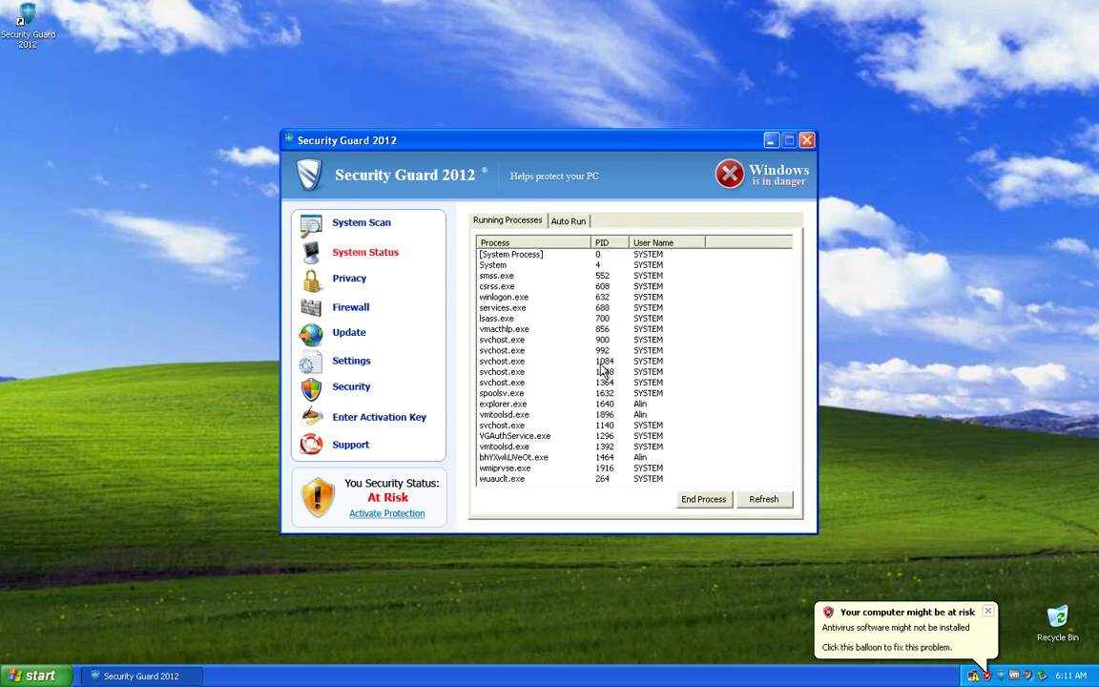
click(362, 420)
click(564, 287)
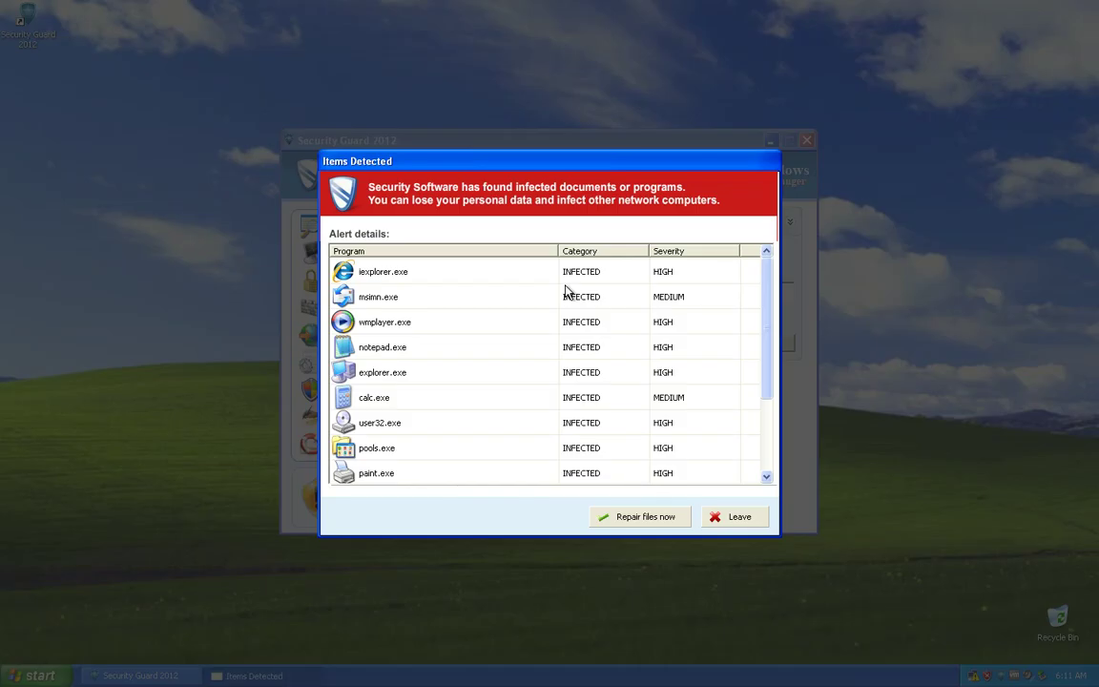
Step: Leave the Items Detected alert and choose 'Yes, continue unprotected' so a new scan starts
click(734, 519)
click(584, 312)
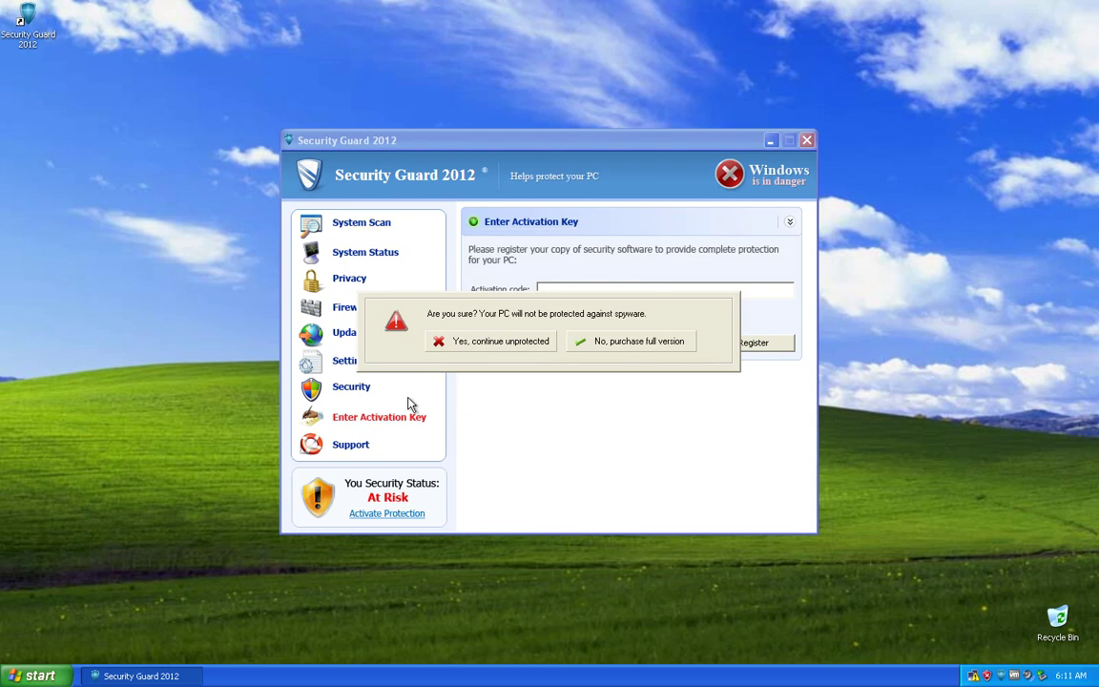
click(482, 344)
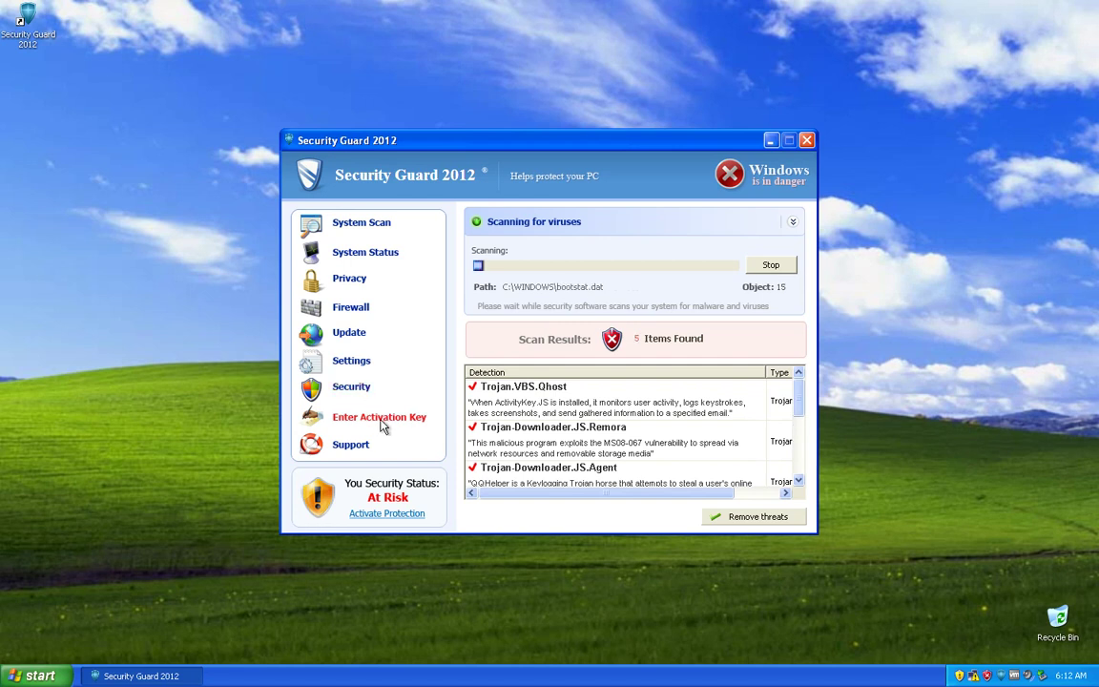
Step: Stop the scan and close the Software activation window with Continue unprotected
click(771, 264)
click(386, 418)
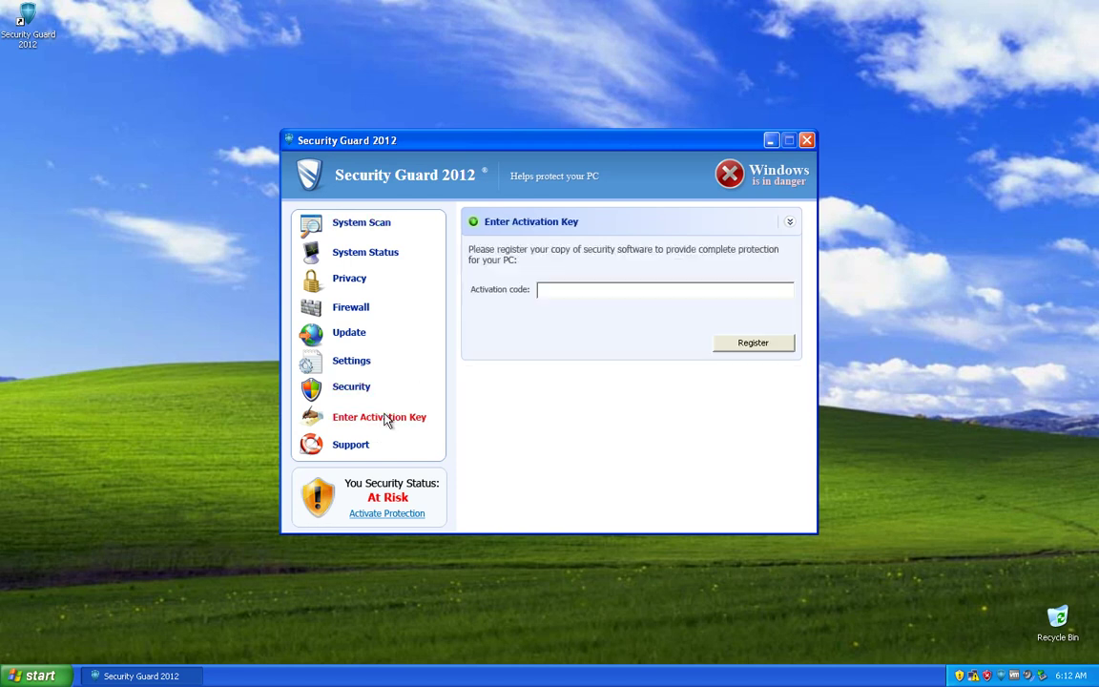
click(387, 514)
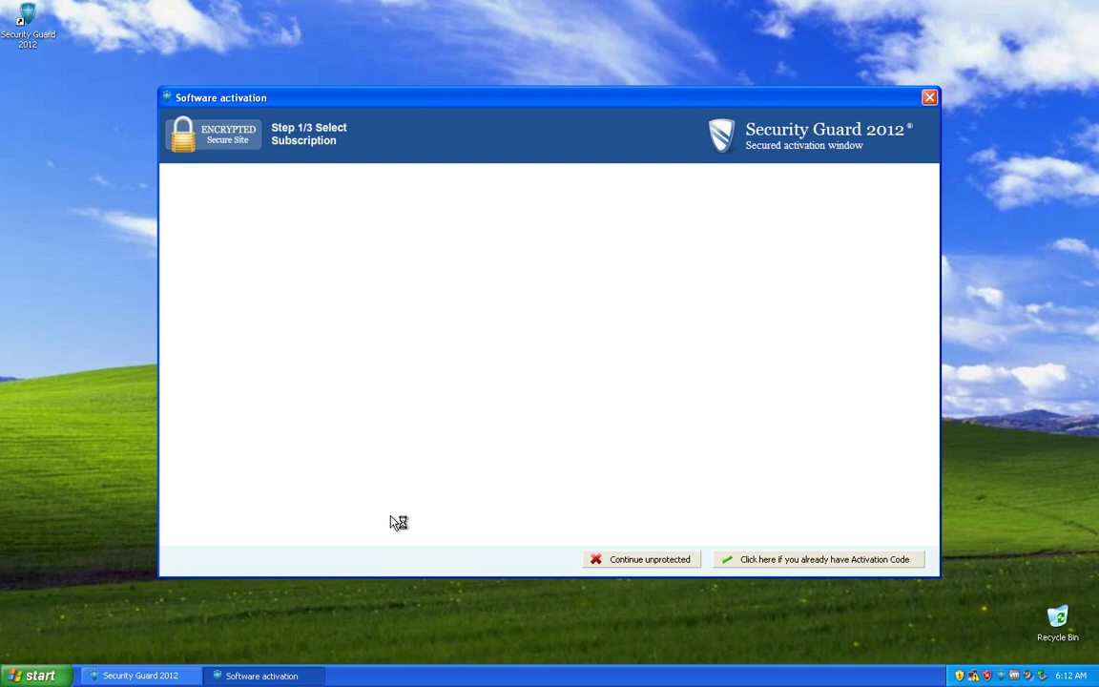
click(645, 561)
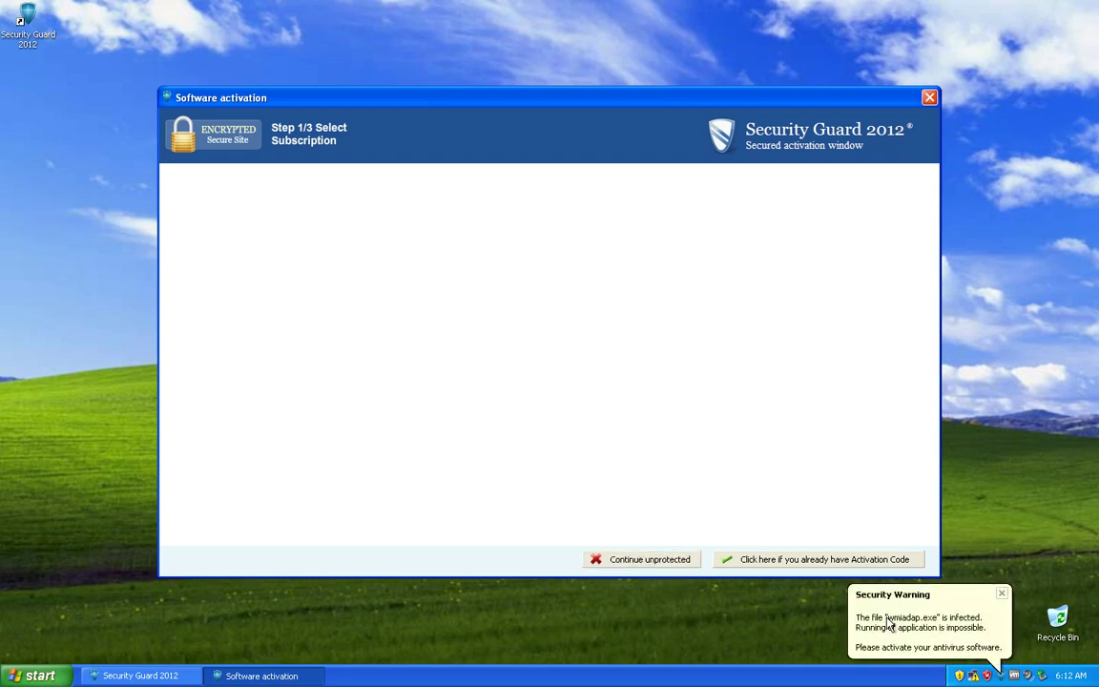
click(930, 635)
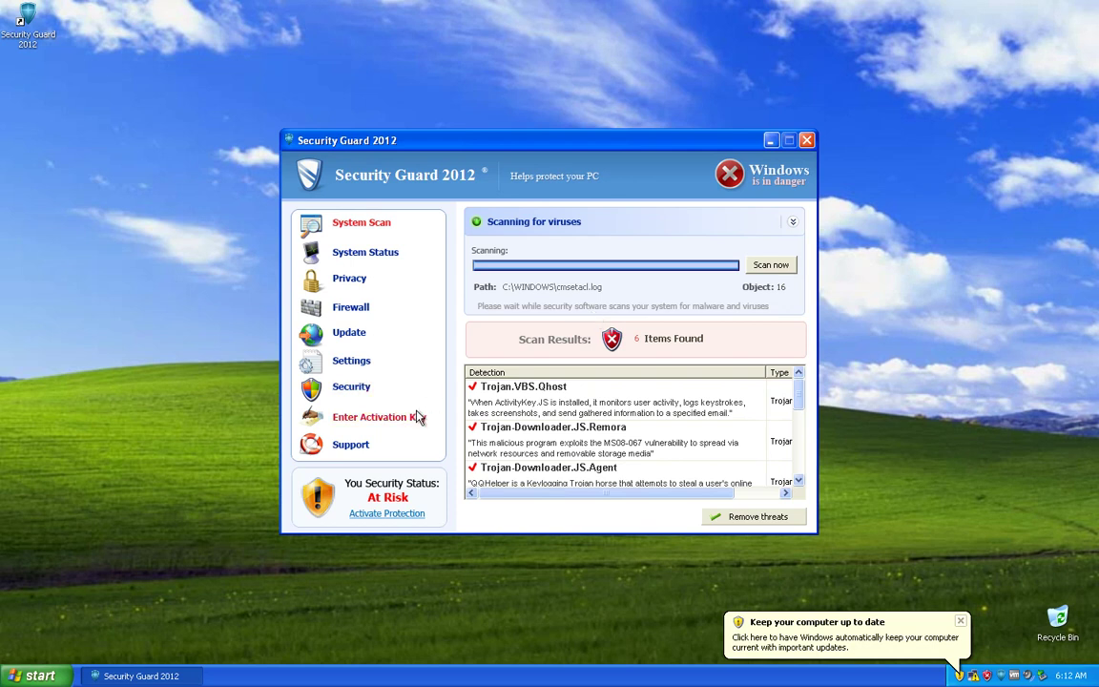
click(381, 417)
Step: Enter the activation code and register it, which closes Security Guard 2012
text(9992665)
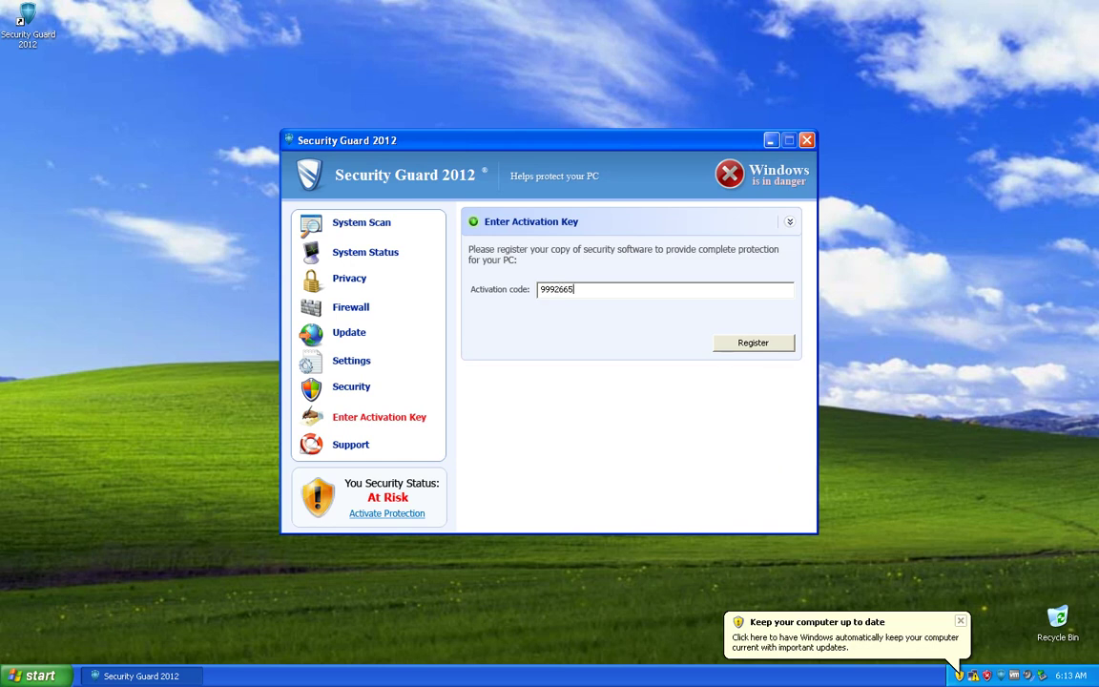
text(263)
click(867, 559)
click(653, 425)
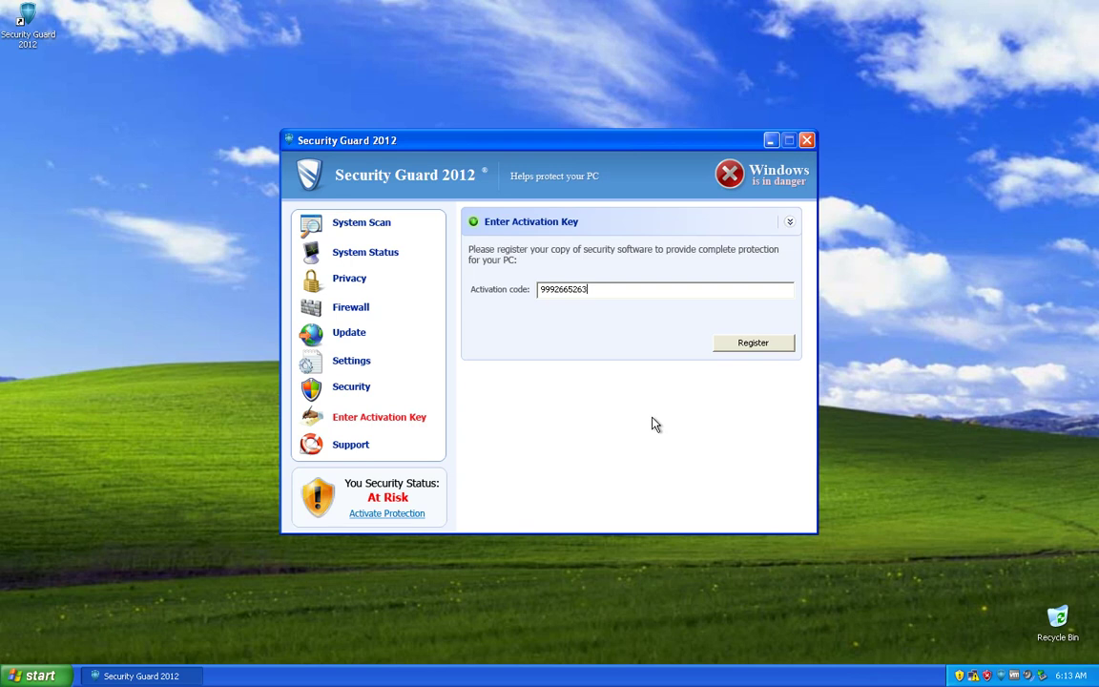
click(736, 346)
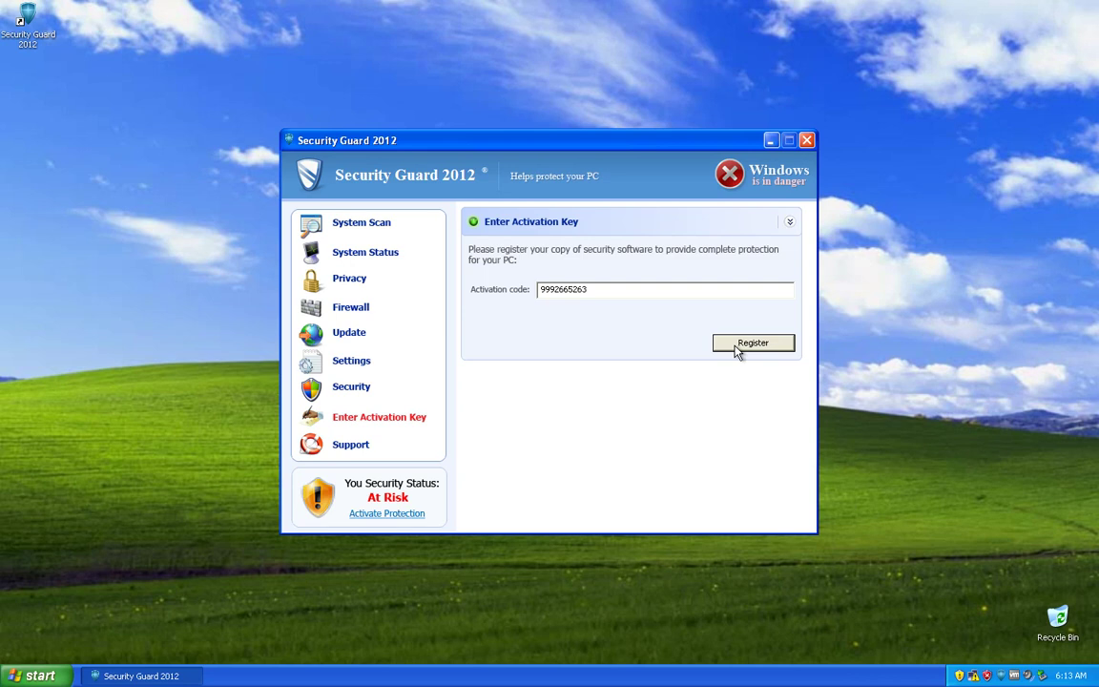
click(736, 346)
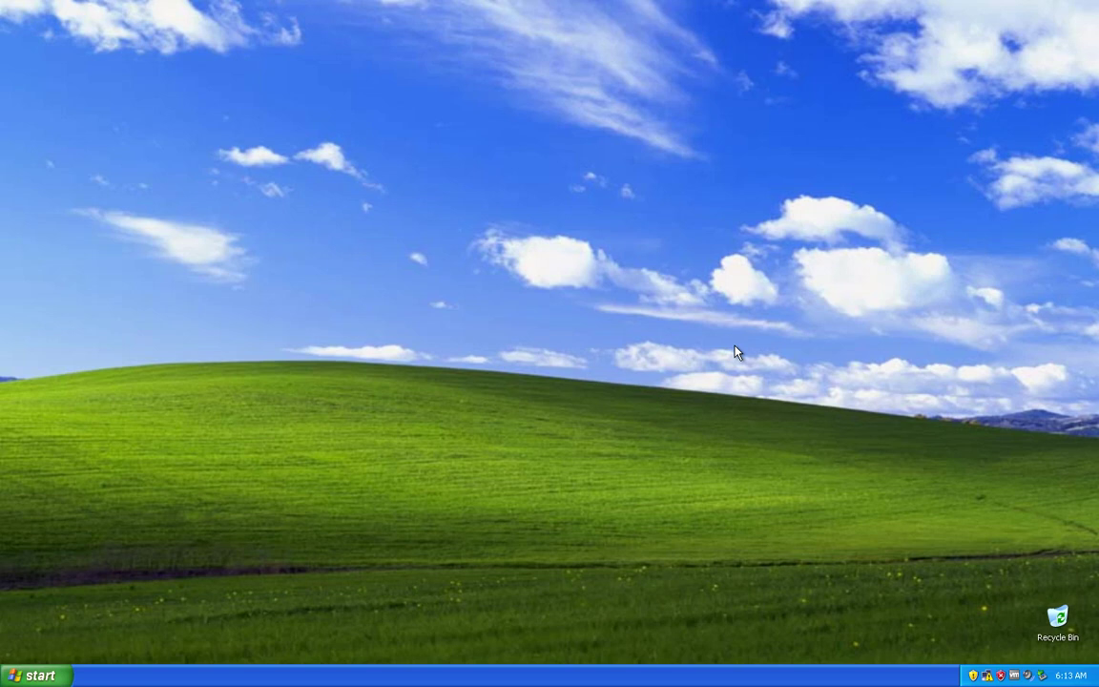
Step: Inspect the startup items in the msconfig System Configuration Utility, then close it
key(super+r)
text(msc)
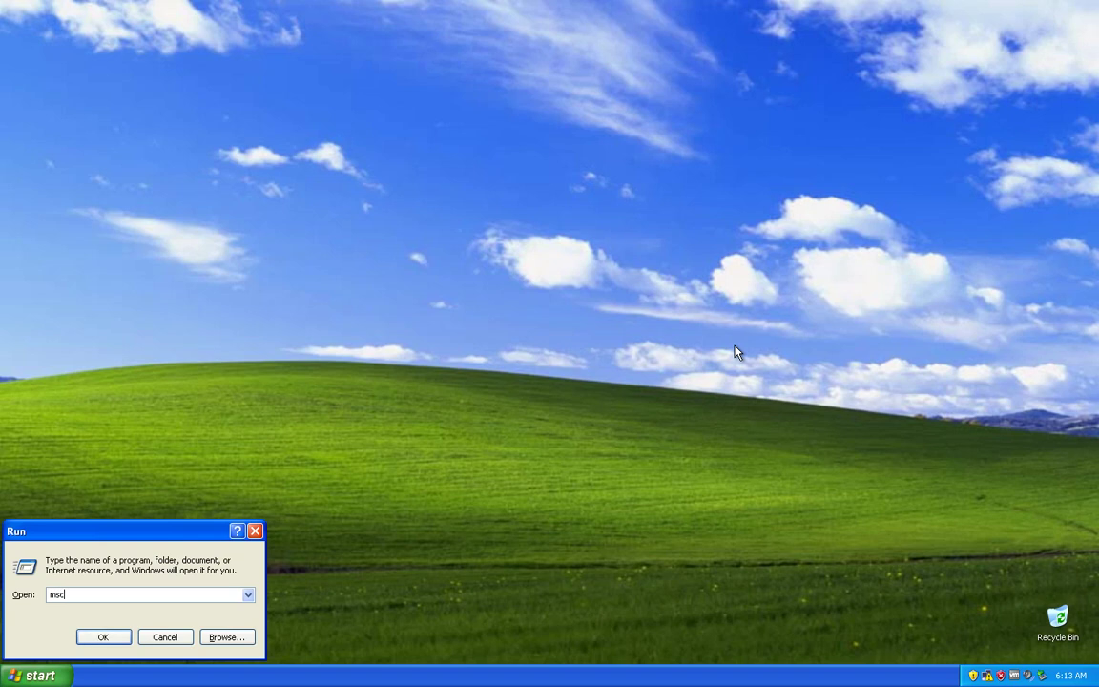
text(onfig)
key(Return)
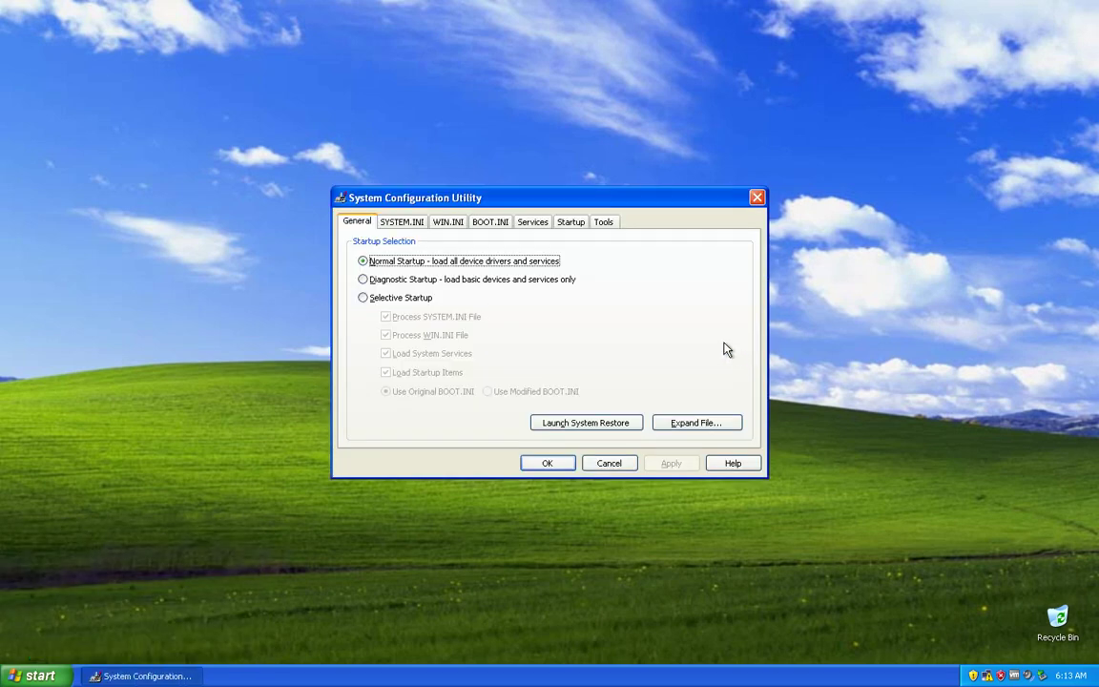
click(563, 223)
drag(551, 244, 902, 270)
click(756, 198)
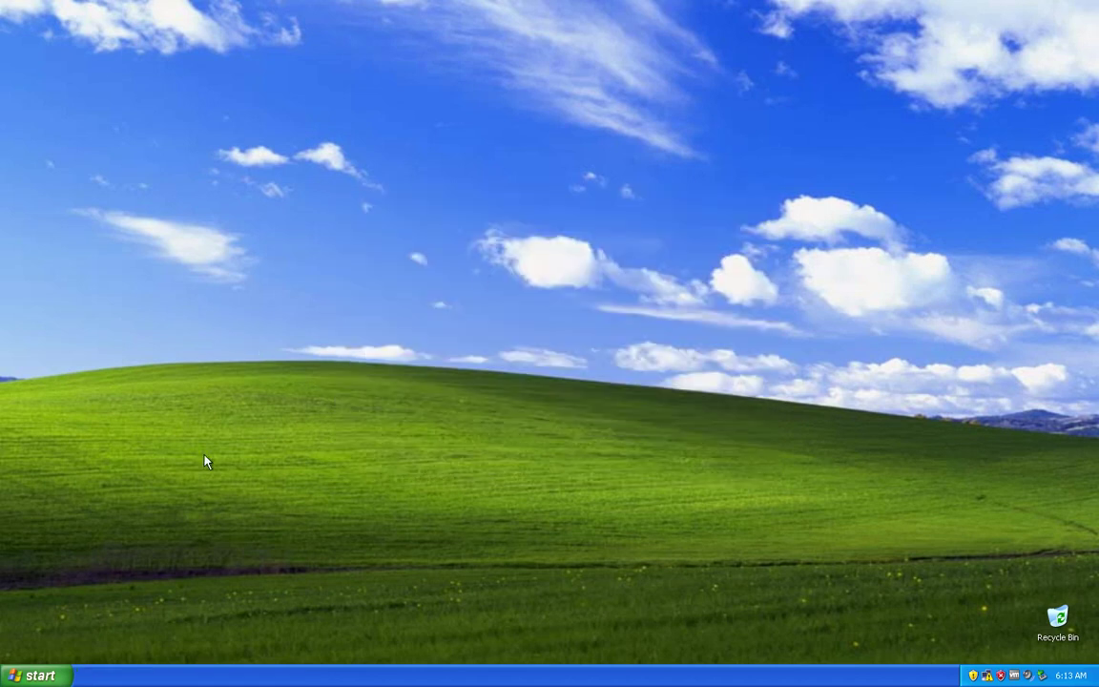
Step: Log off Windows XP and log back in to the user account
click(36, 676)
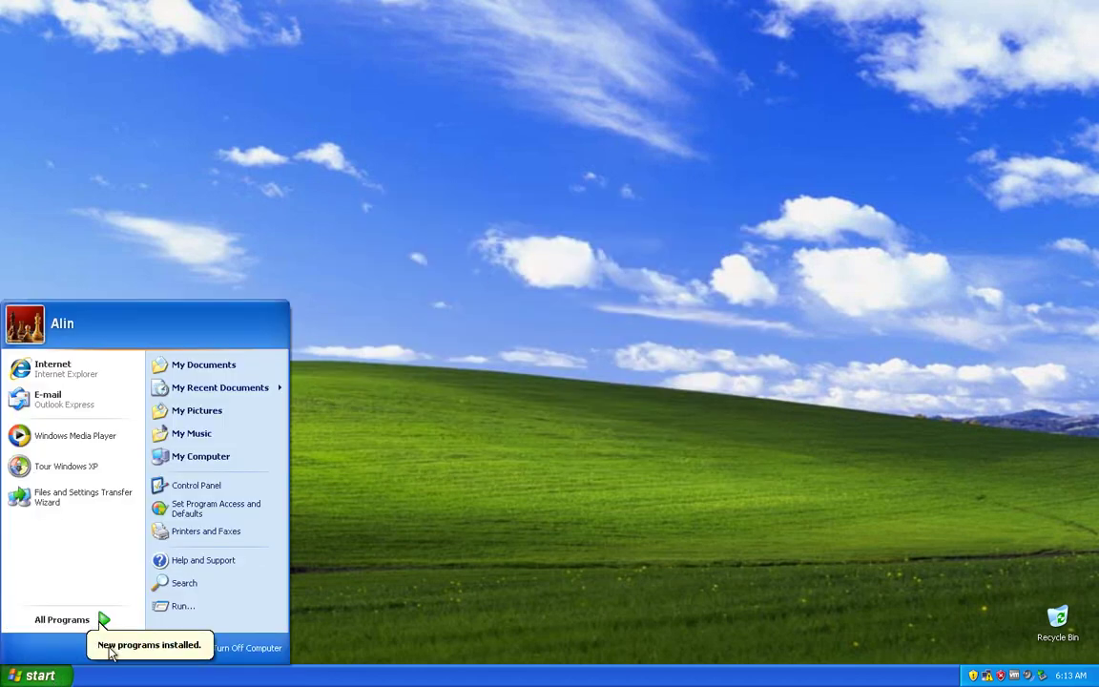
mouse_move(108, 619)
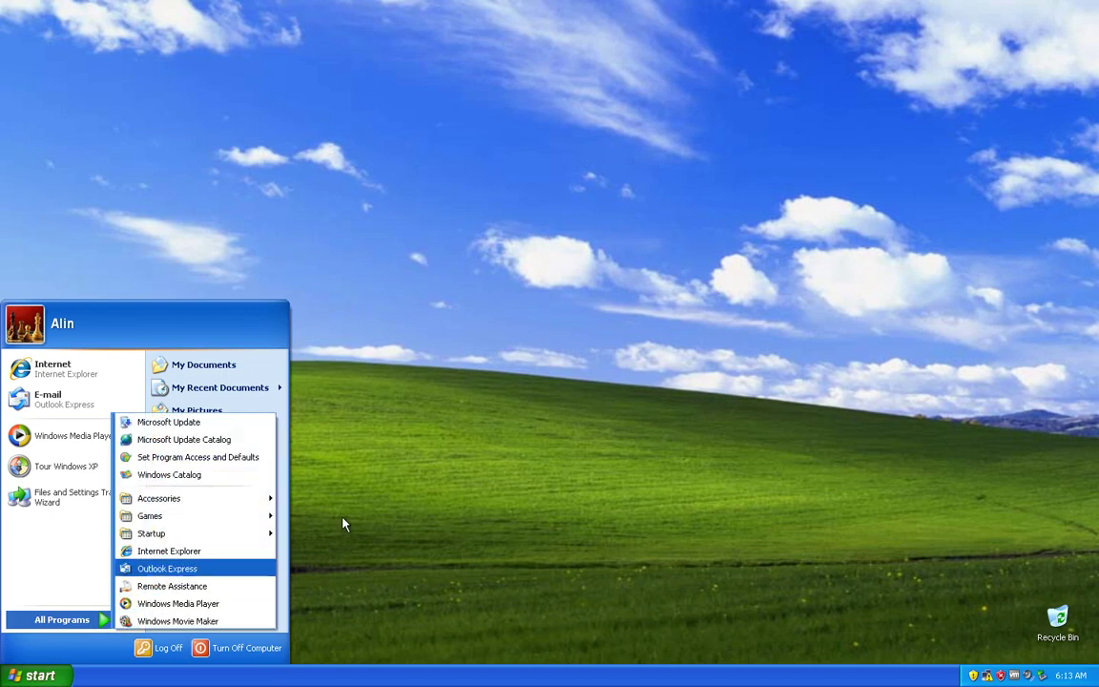
click(627, 352)
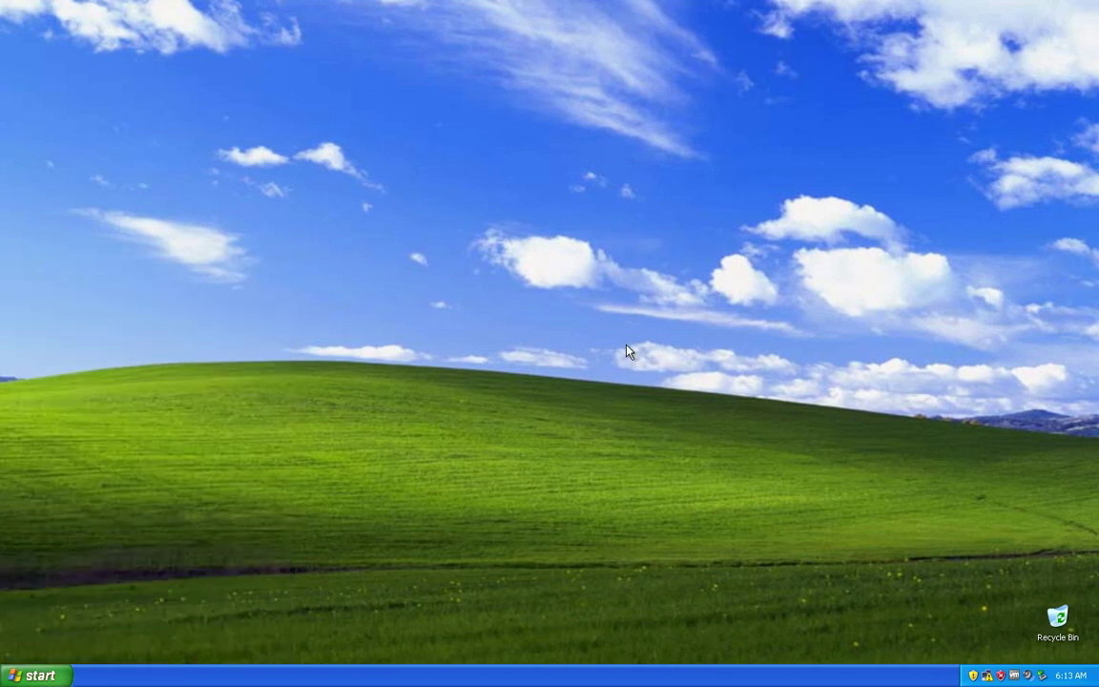
click(607, 256)
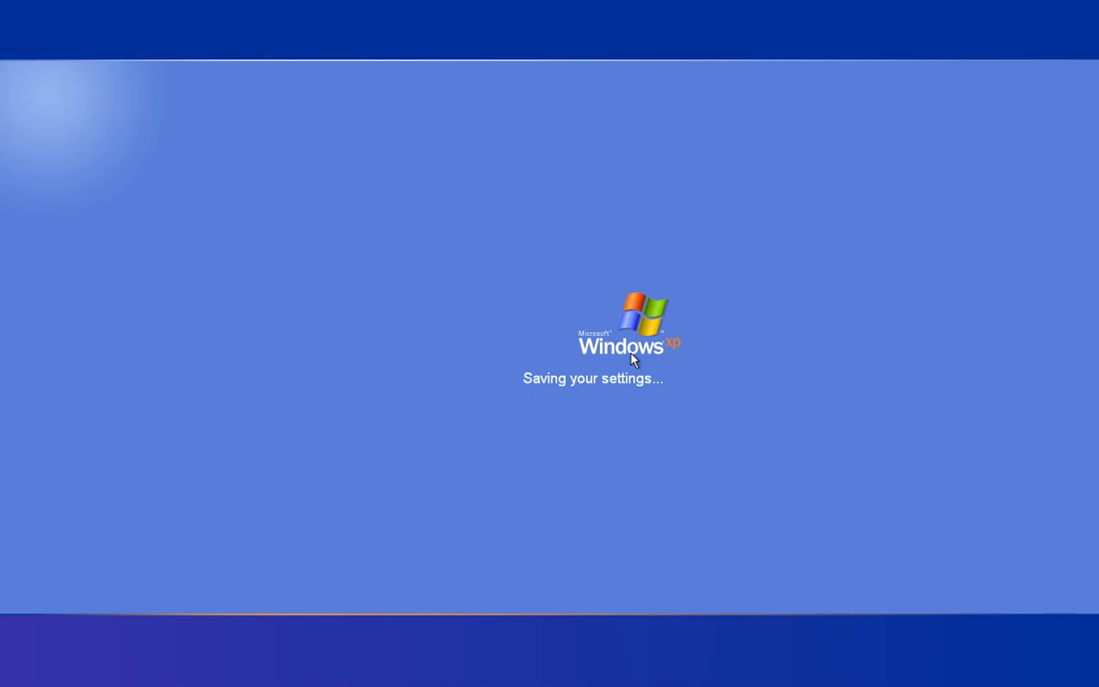
click(602, 351)
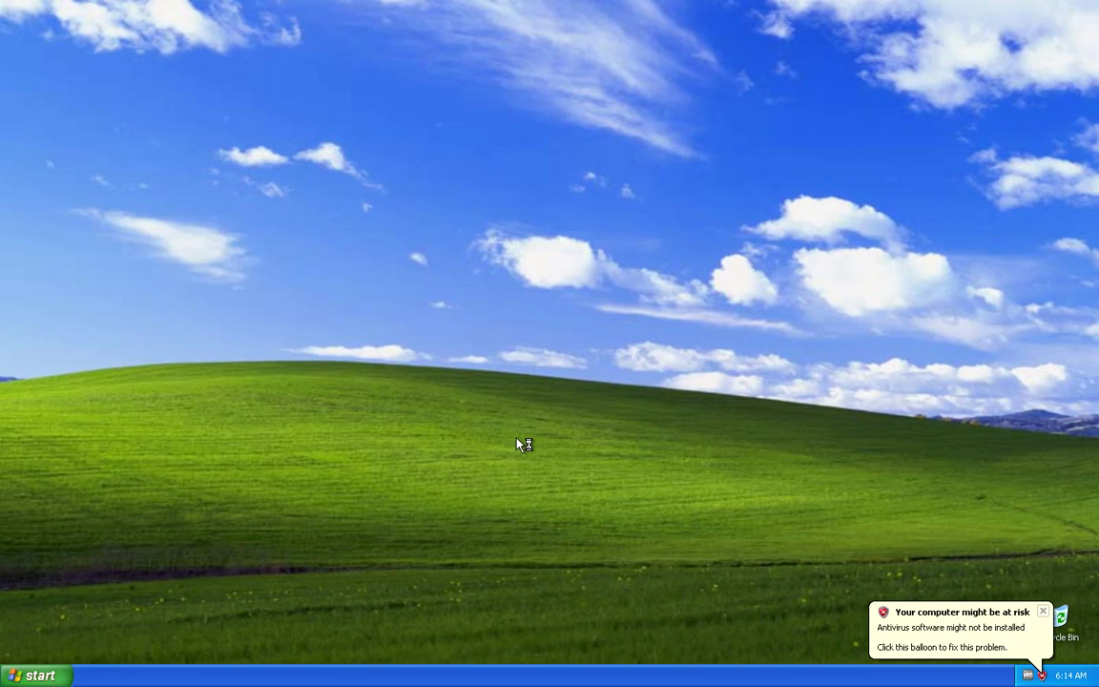
Step: Open Task Manager's Processes list, enlarge it and move it to the right side
click(1045, 612)
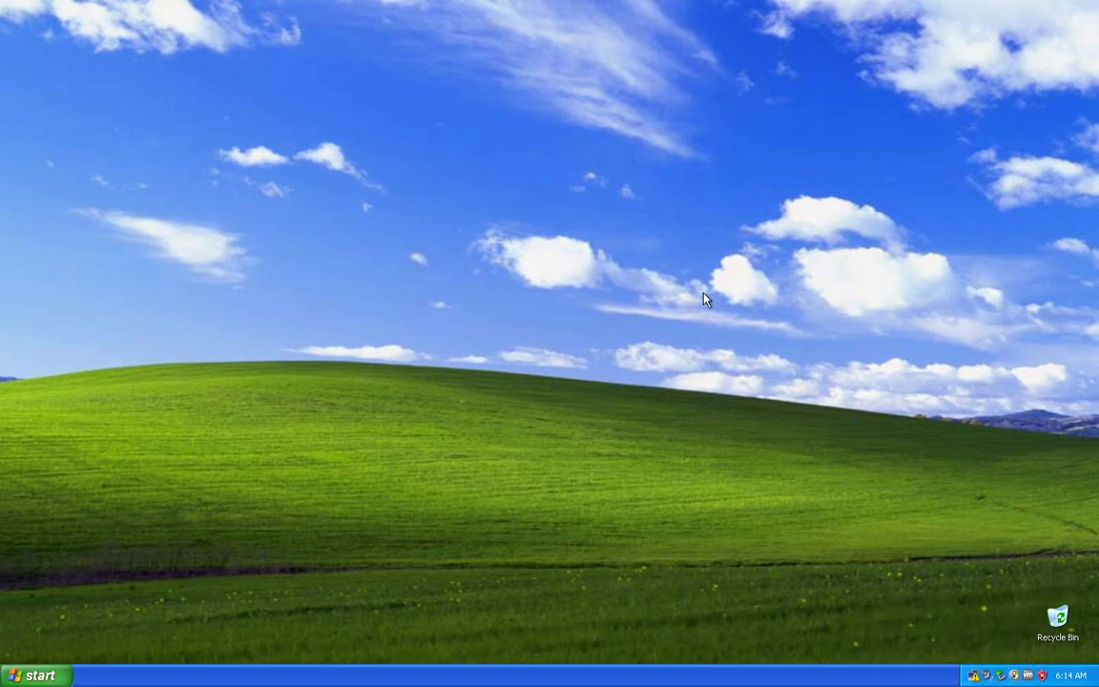
right_click(539, 676)
click(570, 628)
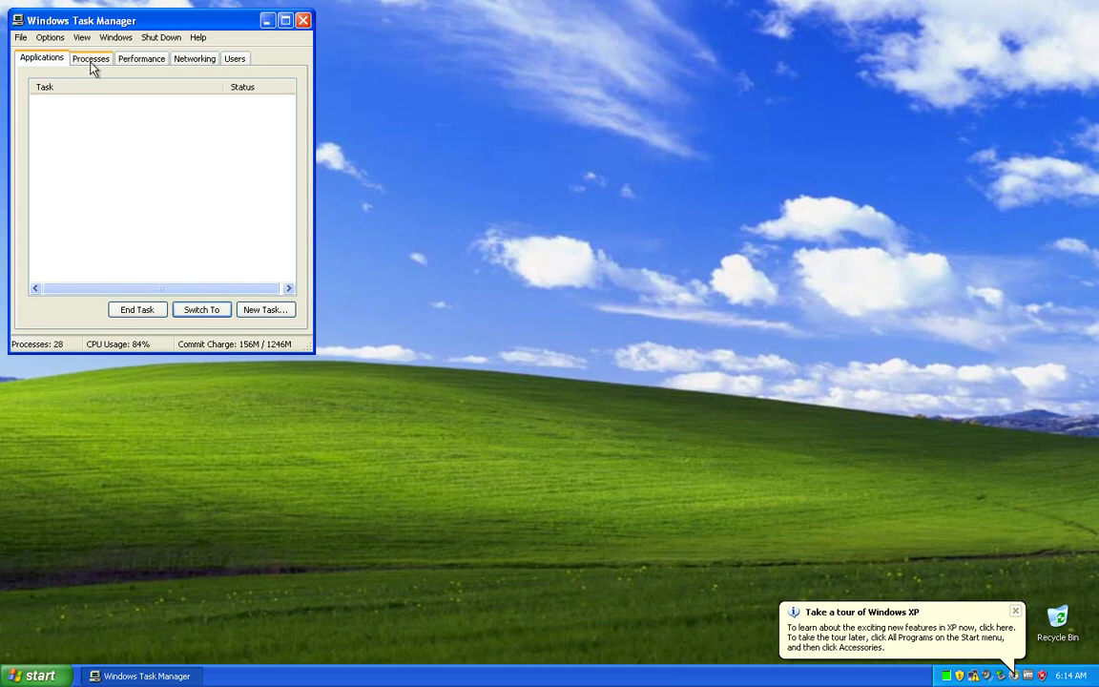
click(90, 60)
scroll(115, 186, down, 4)
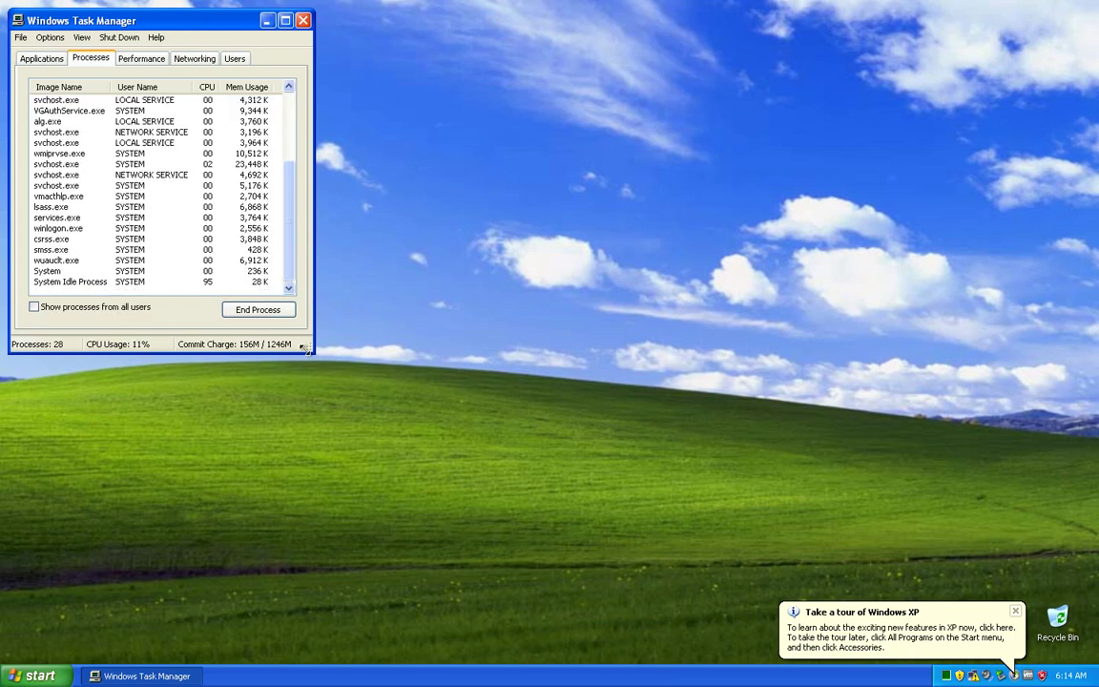
drag(302, 352, 519, 552)
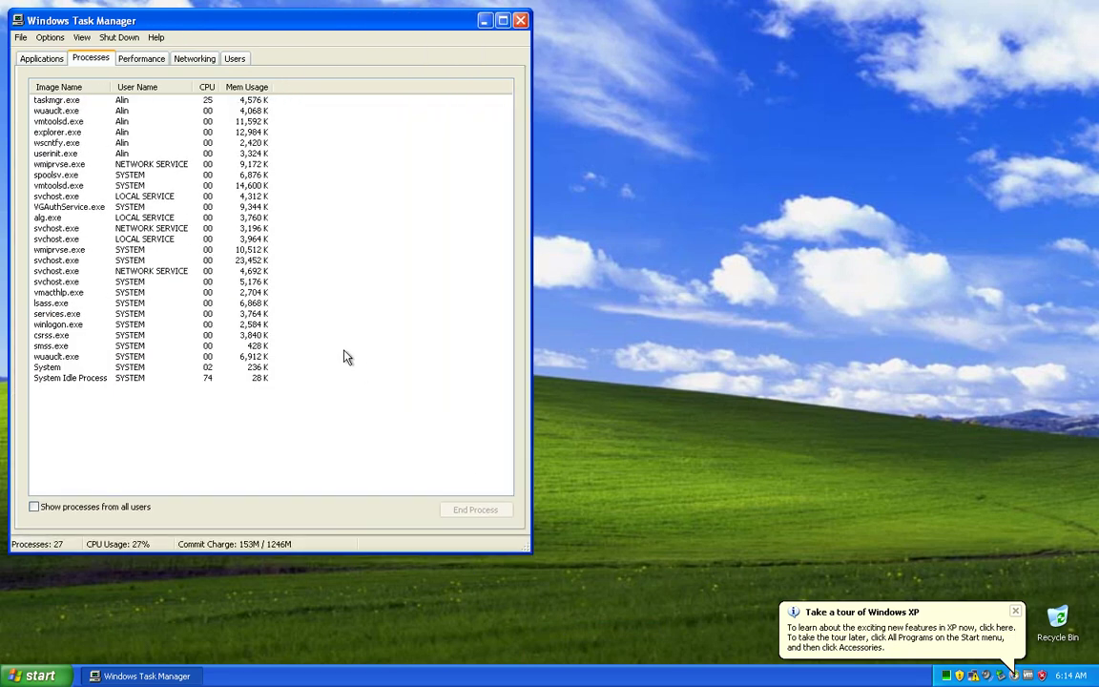
drag(161, 16, 708, 35)
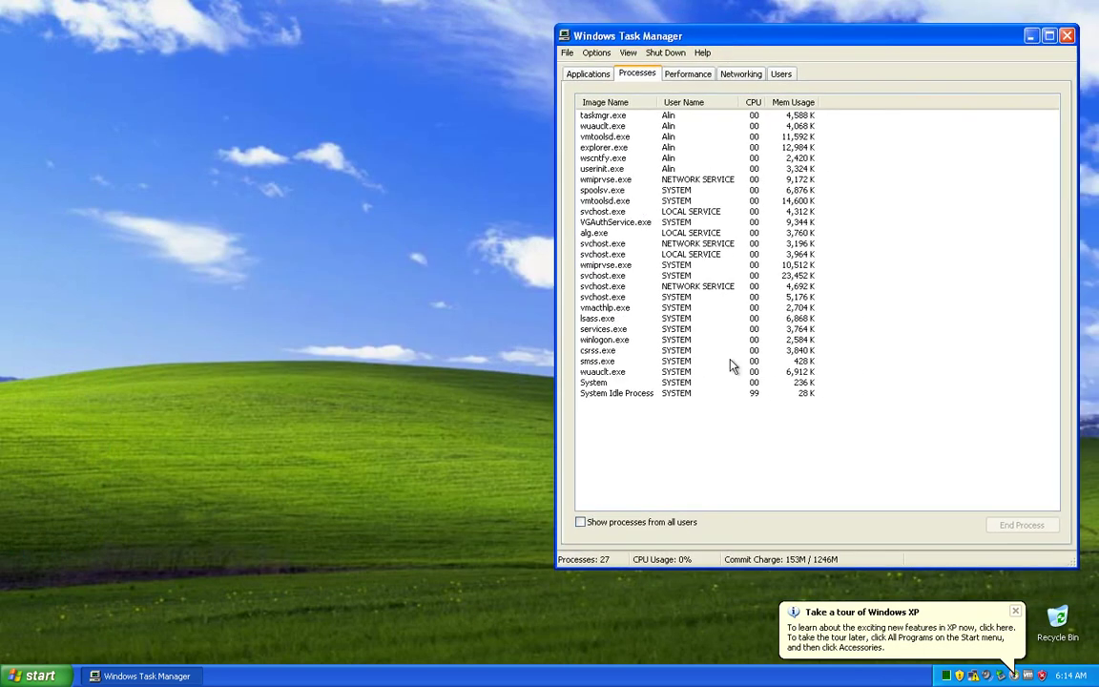
click(1016, 610)
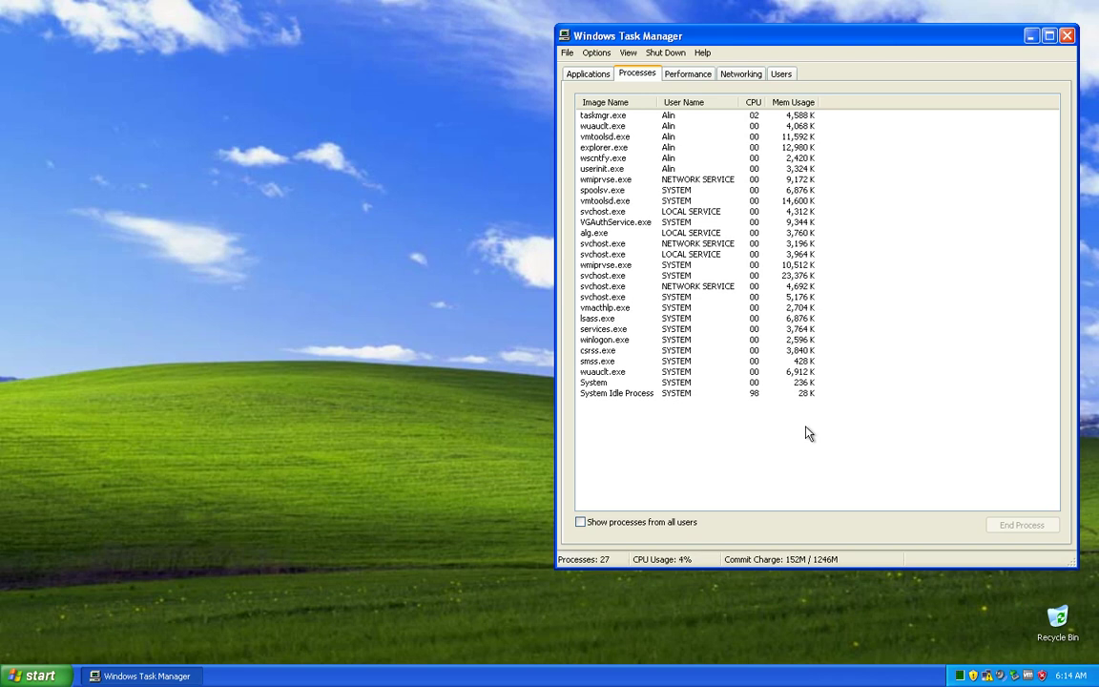
key(Down)
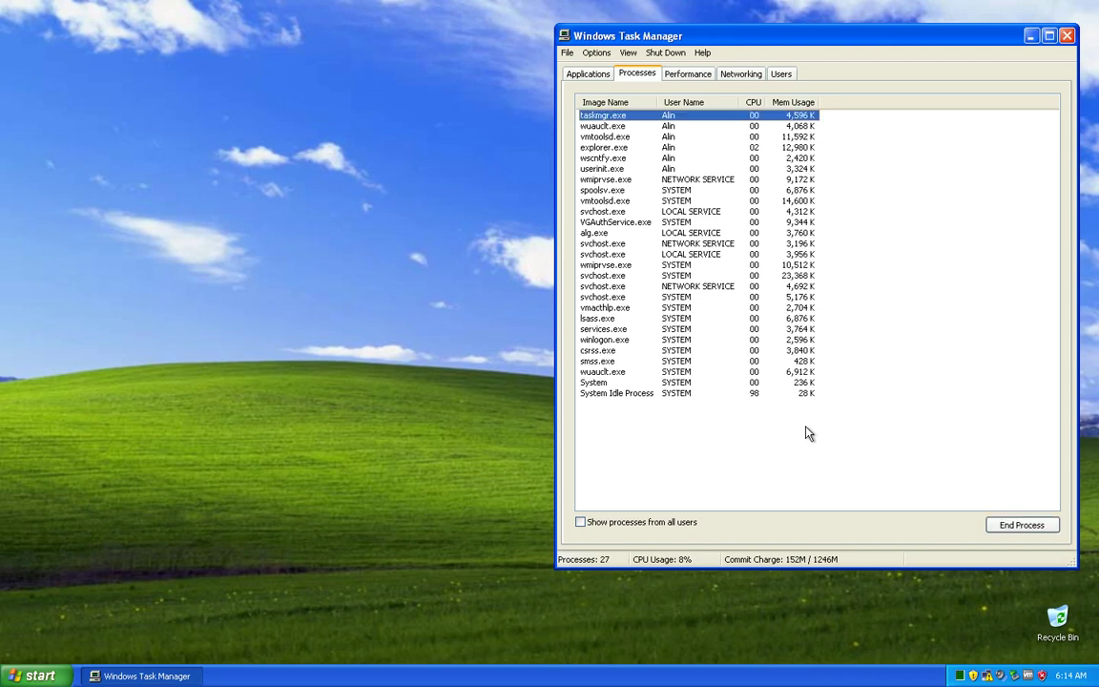
Step: Run 'system32' from the Run dialog to open the system32 folder
key(super+r)
text(atarwm2)
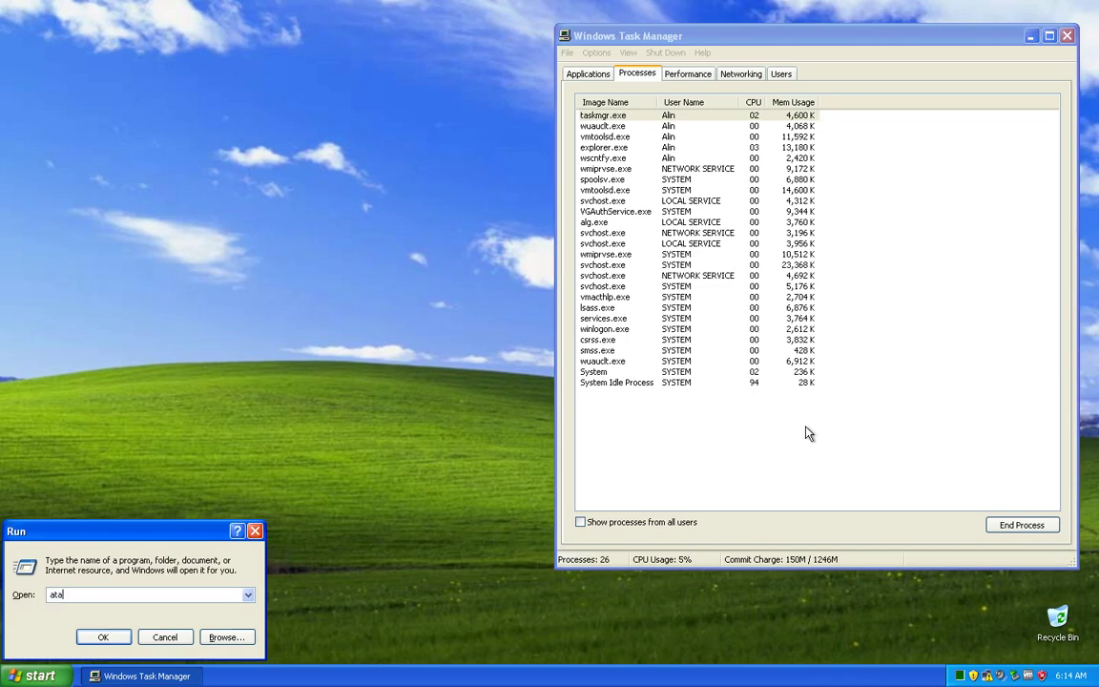
key(BackSpace)
key(BackSpace)
key(BackSpace)
key(BackSpace)
key(BackSpace)
key(BackSpace)
key(BackSpace)
text(system32)
key(Return)
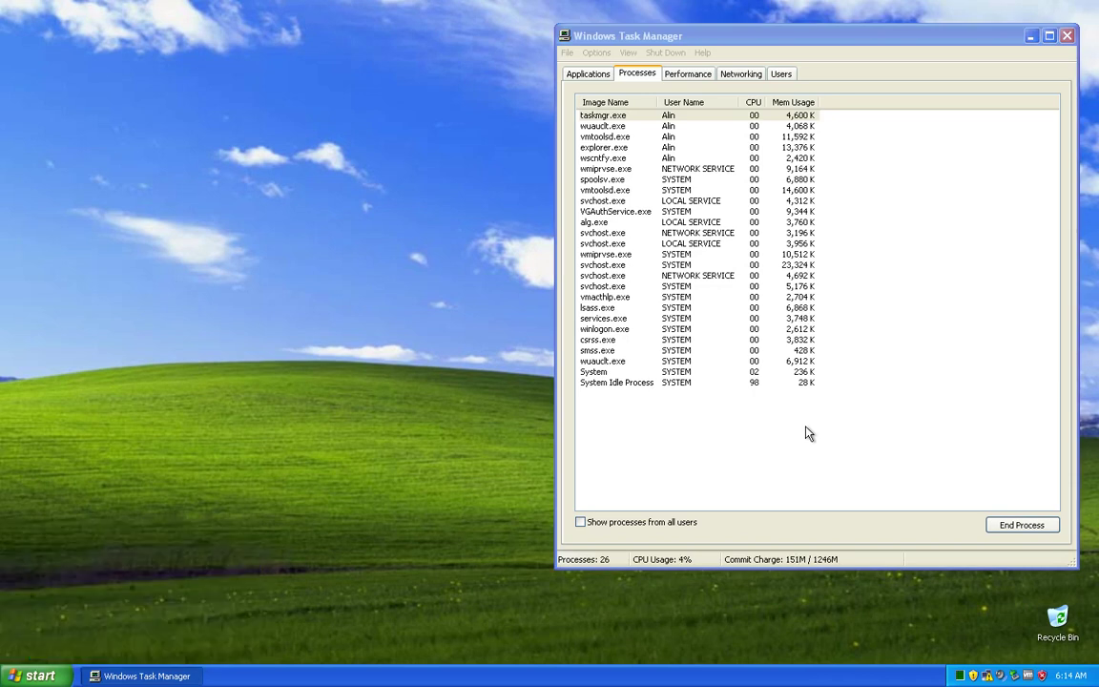
click(253, 224)
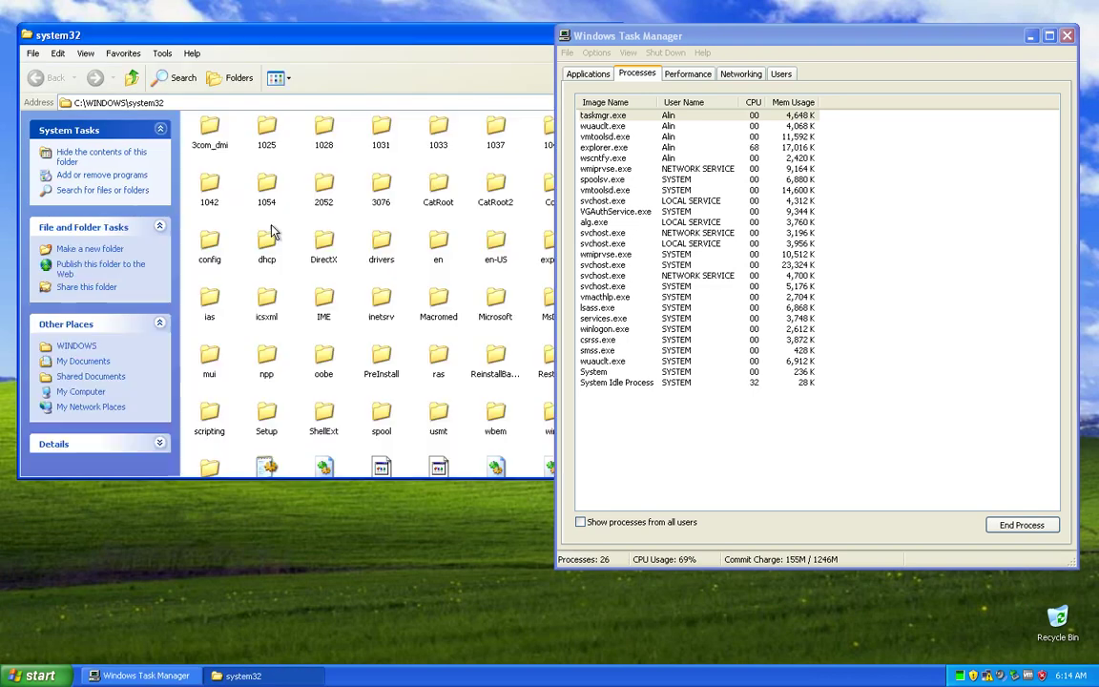
drag(649, 40, 730, 32)
drag(554, 134, 617, 374)
click(43, 675)
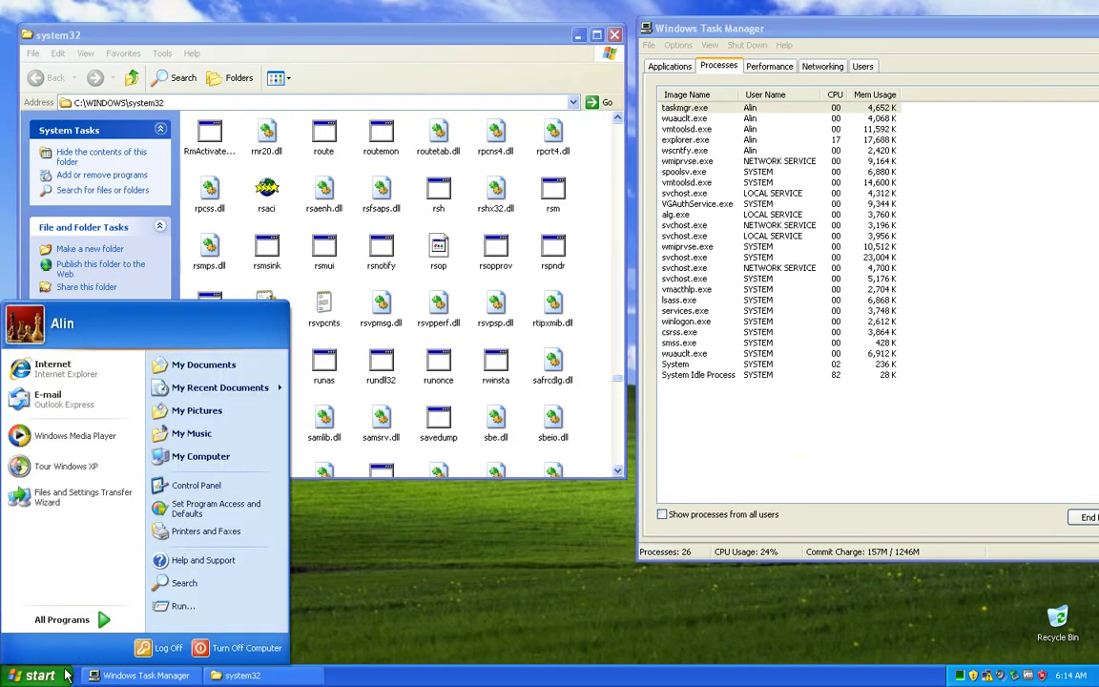
click(181, 603)
key(Return)
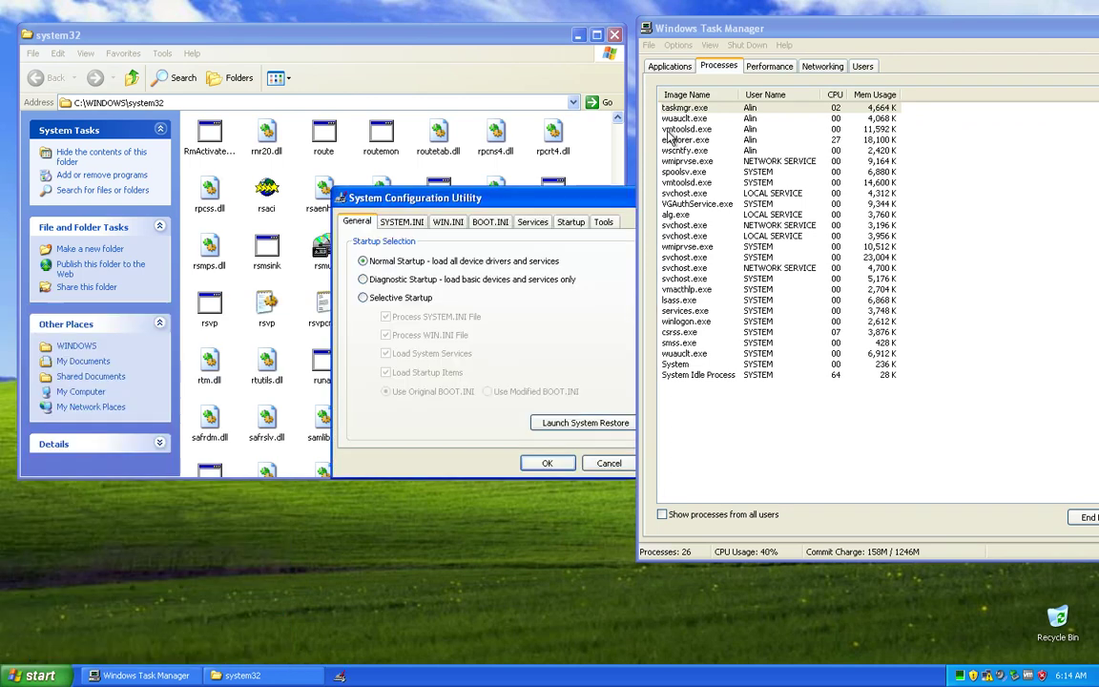
click(571, 219)
click(266, 365)
text(nb)
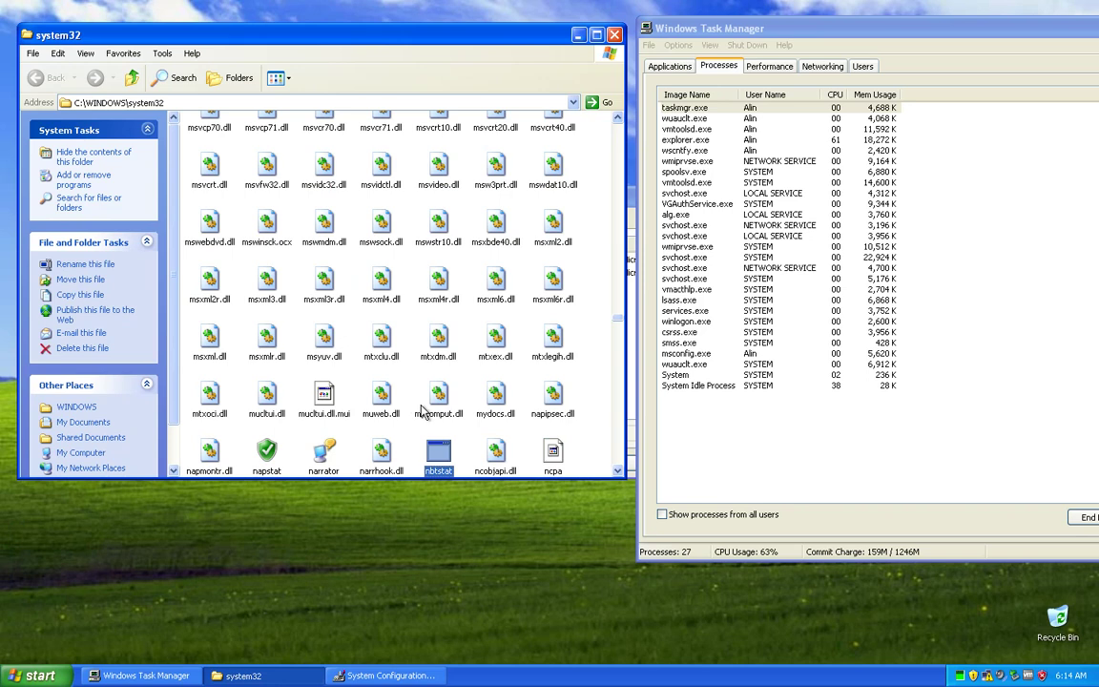
text(b)
scroll(426, 411, down, 5)
scroll(439, 439, up, 4)
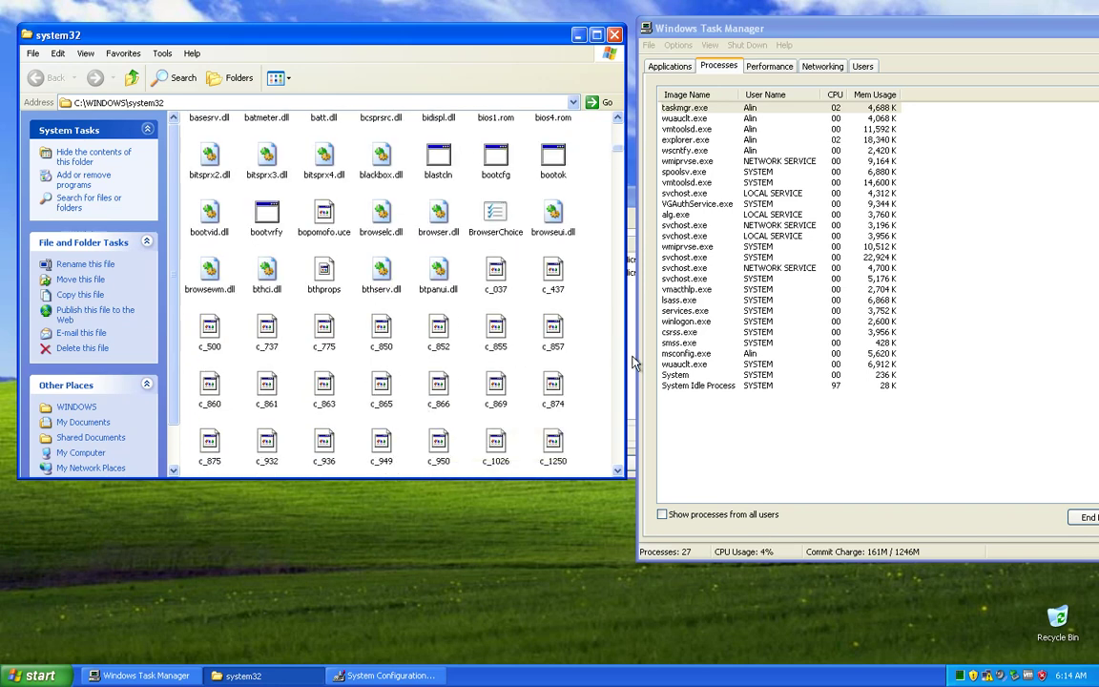
key(alt+Tab)
drag(552, 250, 600, 235)
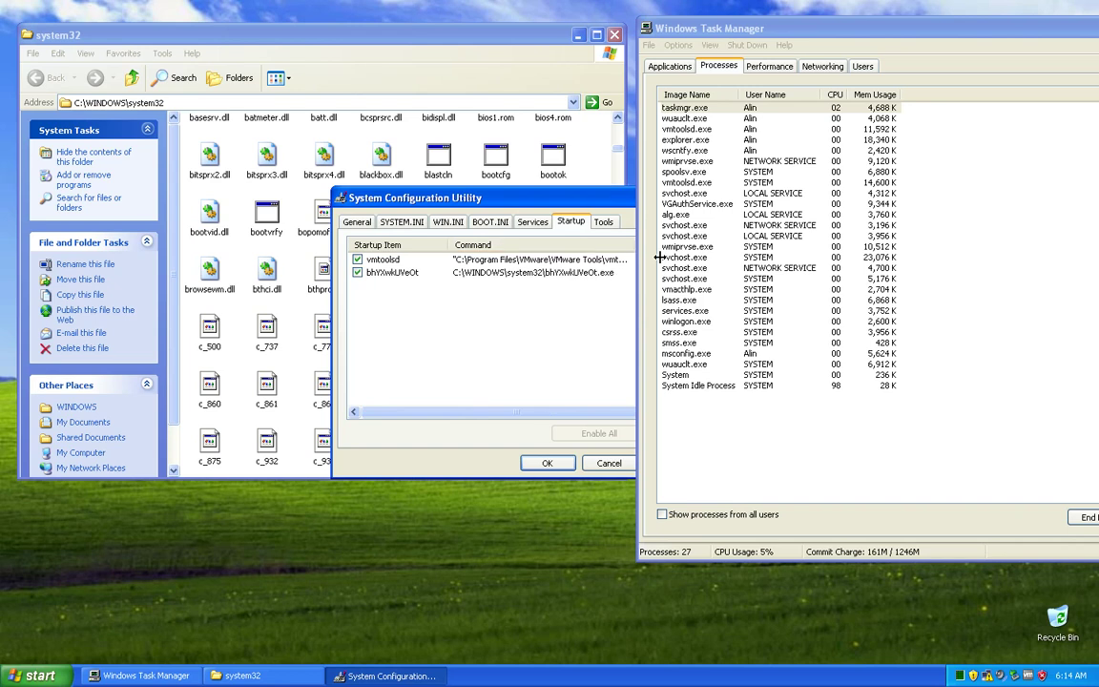
click(592, 162)
scroll(591, 162, up, 3)
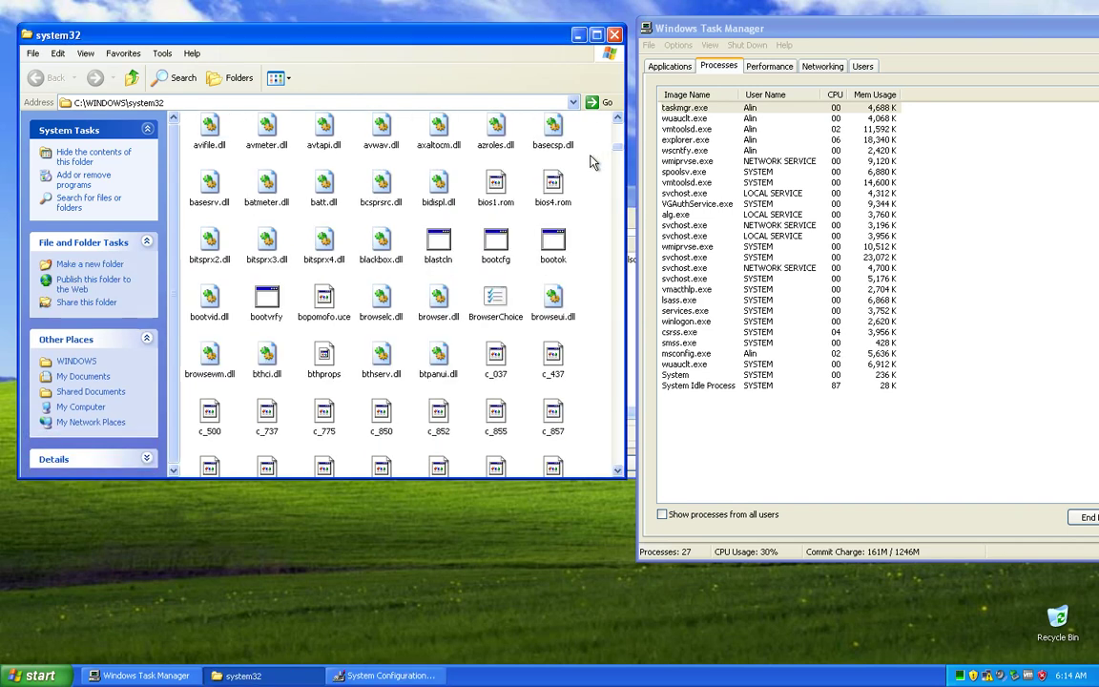
scroll(592, 163, down, 6)
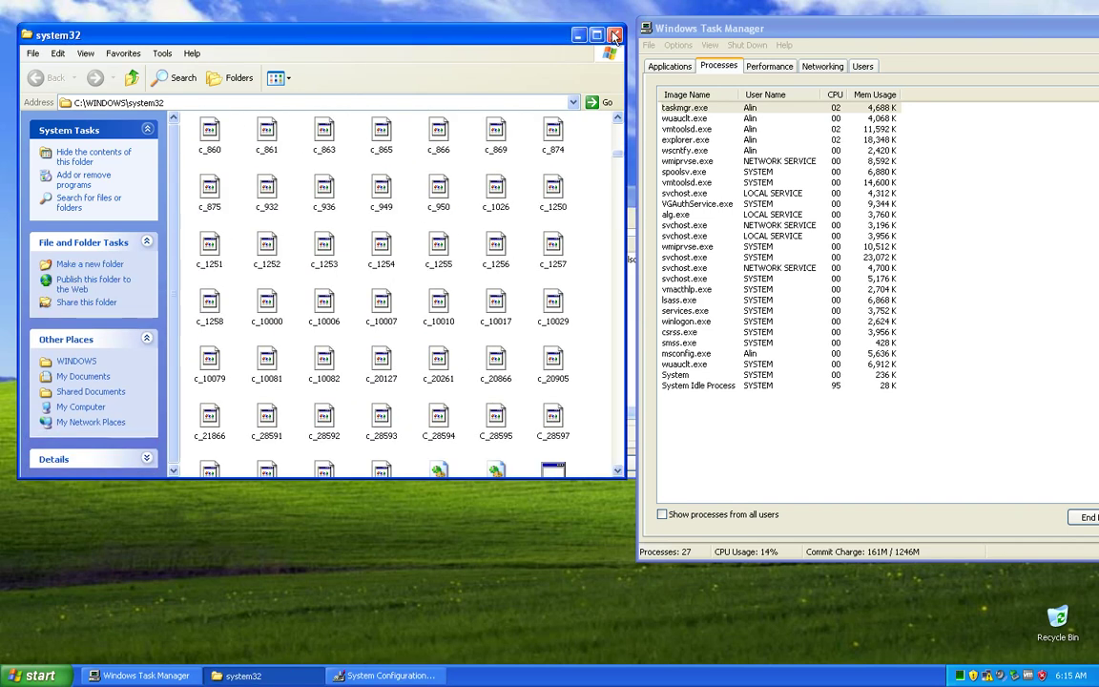
click(613, 34)
drag(401, 178, 153, 60)
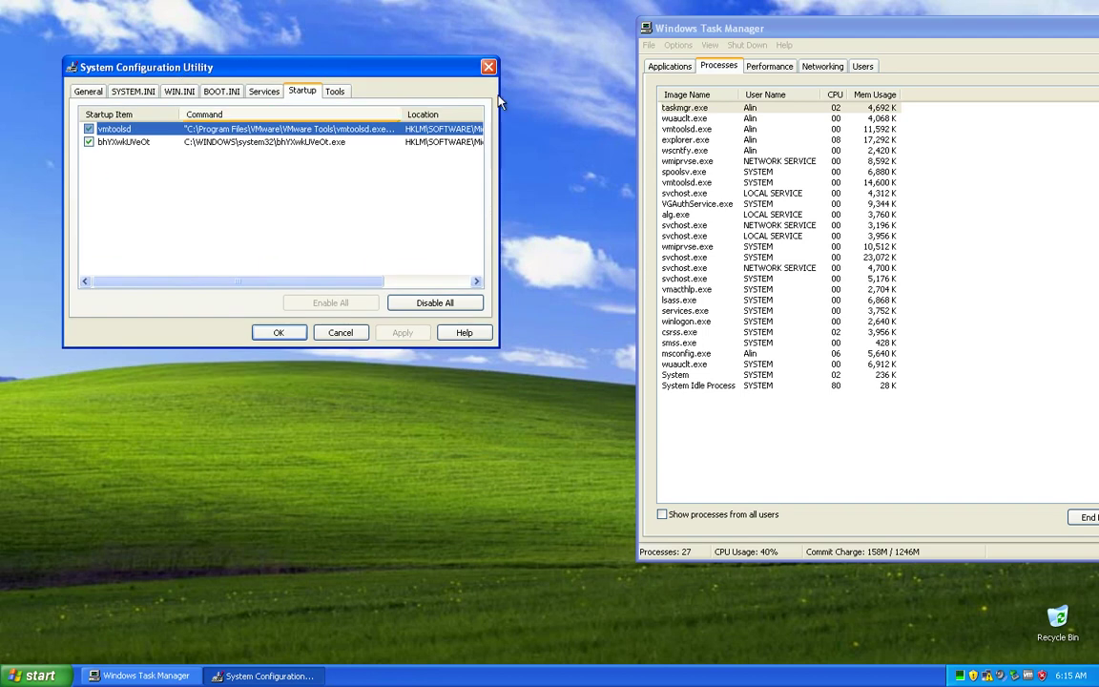
click(492, 68)
key(alt+space)
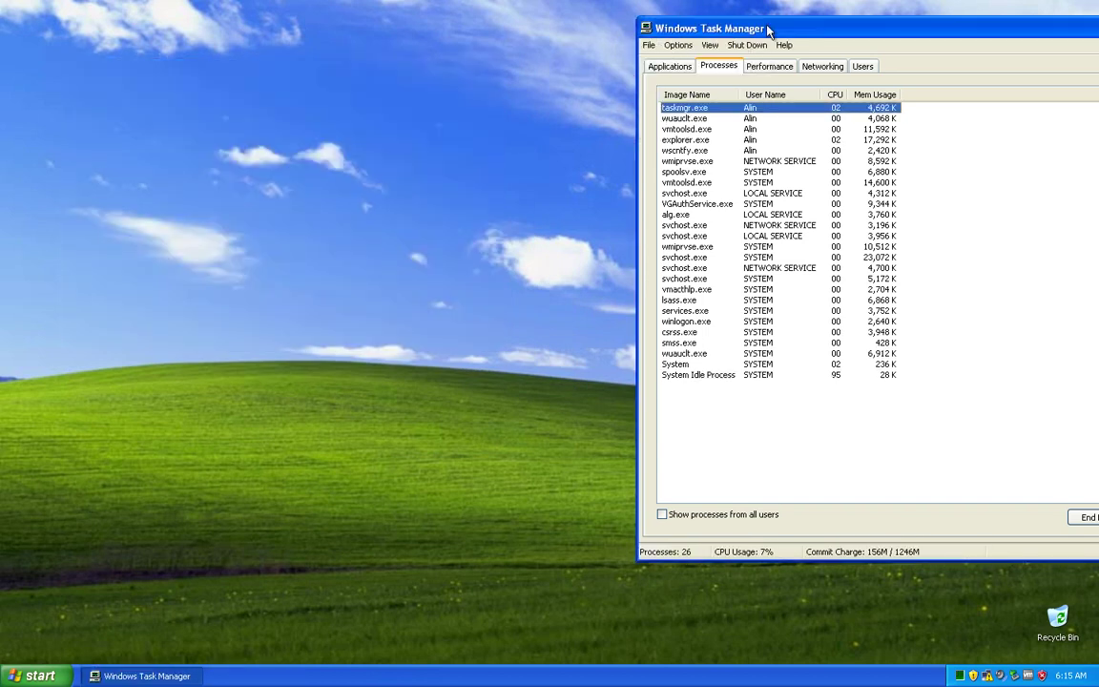
key(m)
Step: Recentre and close Task Manager, then open Date and Time Properties showing 22 October 2022
key(Return)
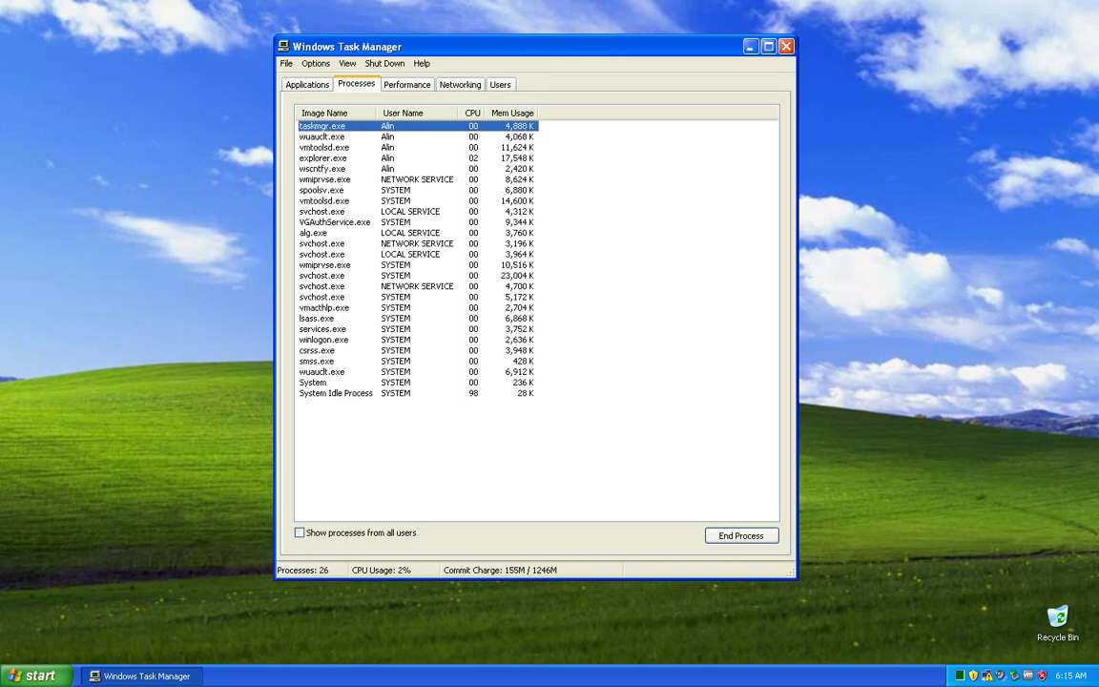
click(786, 47)
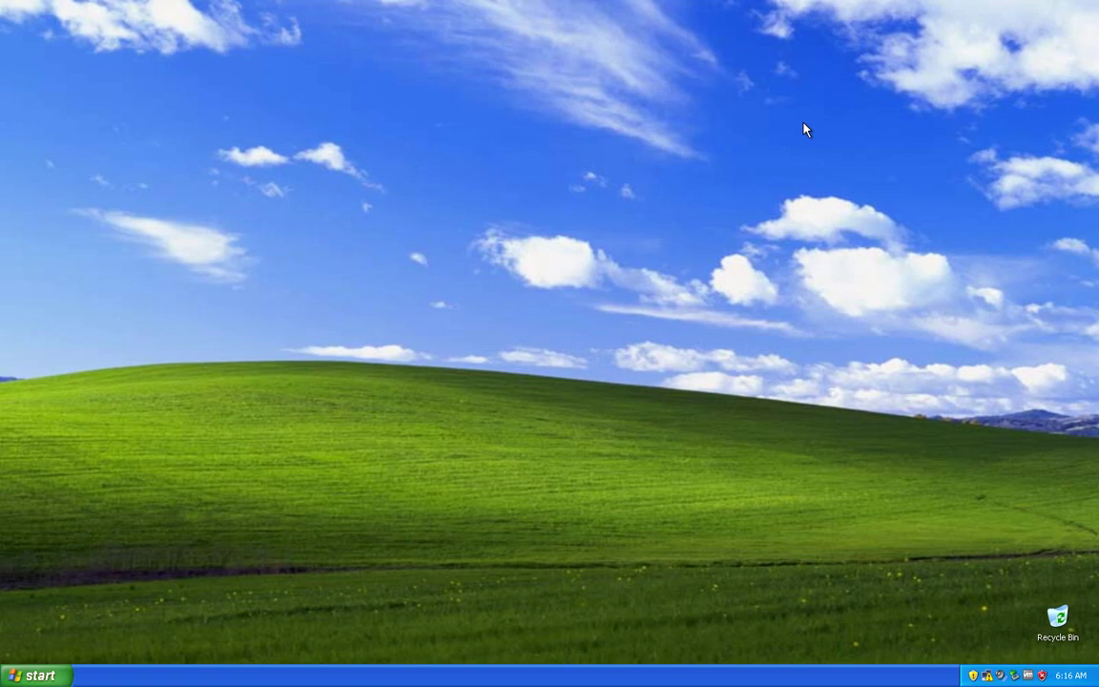
double_click(1071, 675)
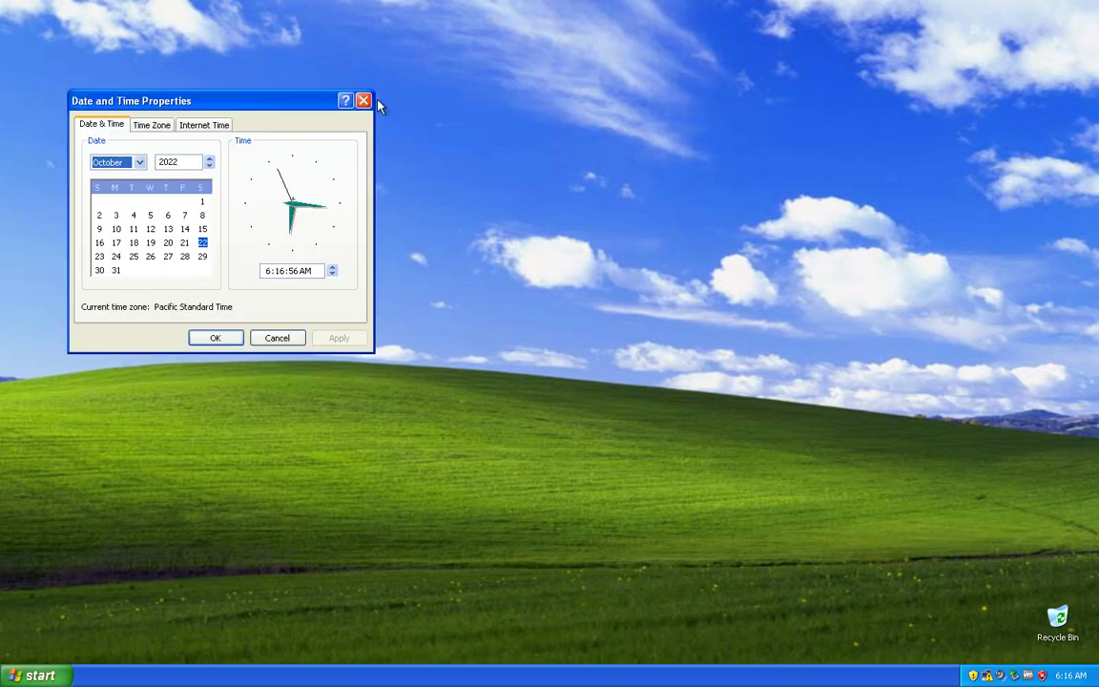